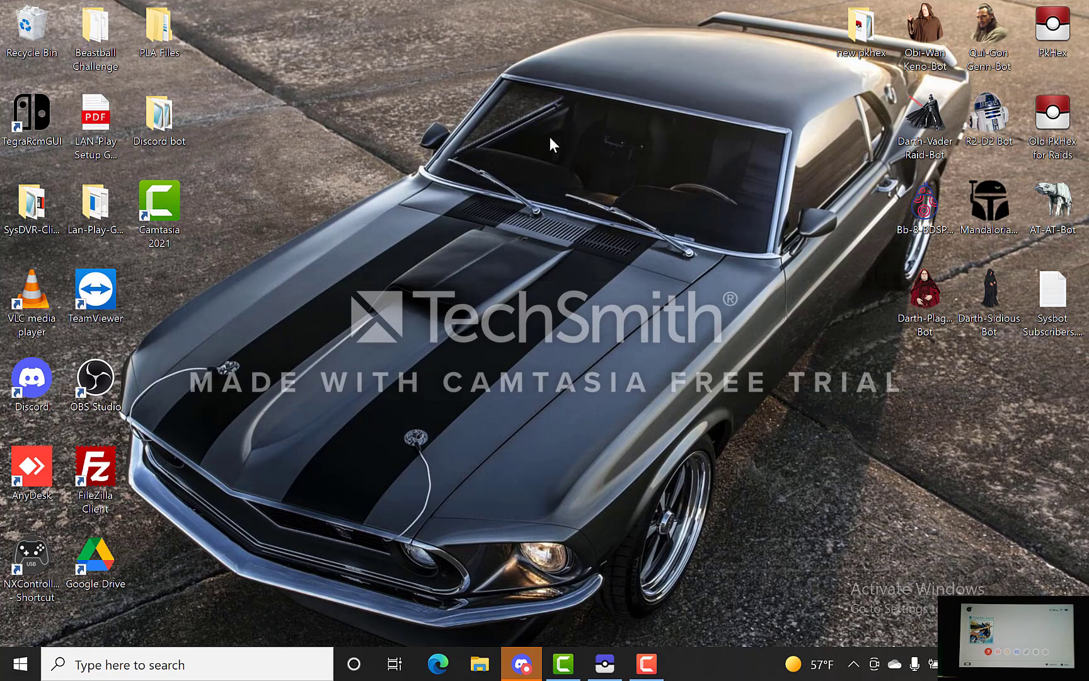
- Switch to Edge, open the projectpokemon.org SysBot.NET Automatic Build page from the copied address, and download SysBot-x64.zip
{"action": "left_click", "coordinate": [438, 663]}
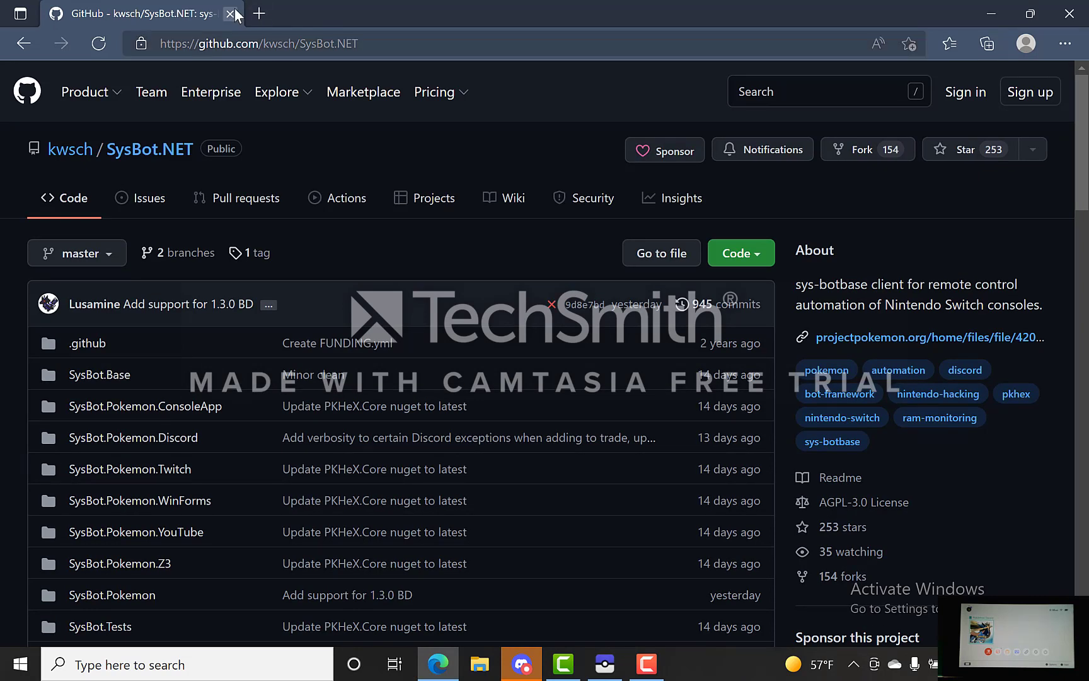
{"action": "left_click", "coordinate": [251, 43]}
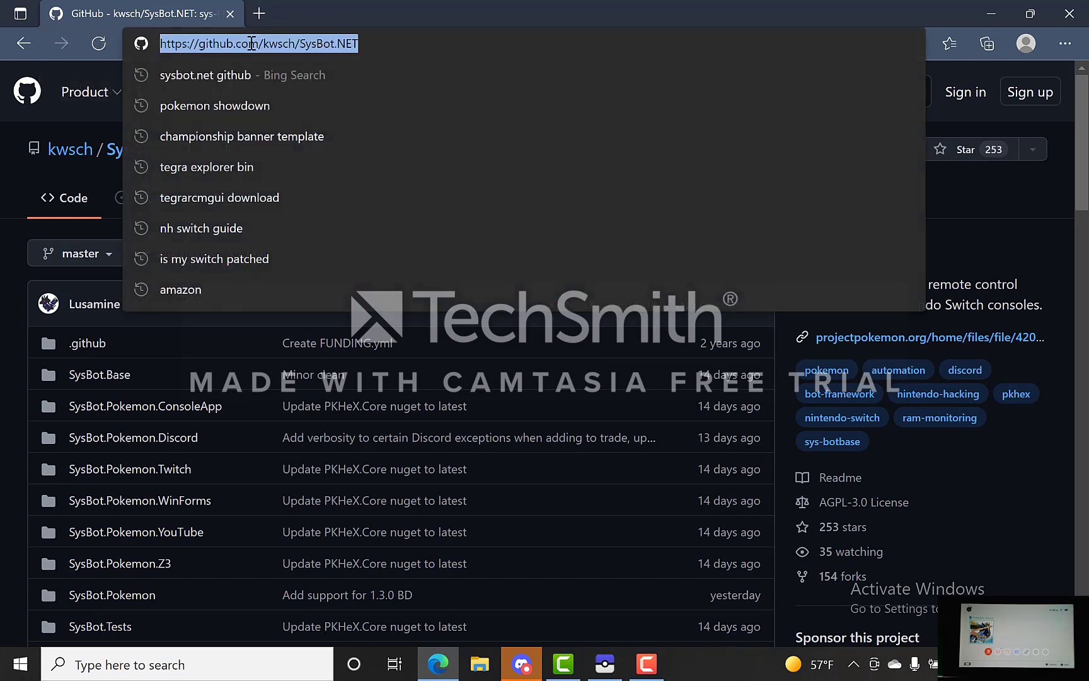
{"action": "type", "text": "https://projectpokemon.org/home/files/file/4207-sysbot-automatic-build/"}
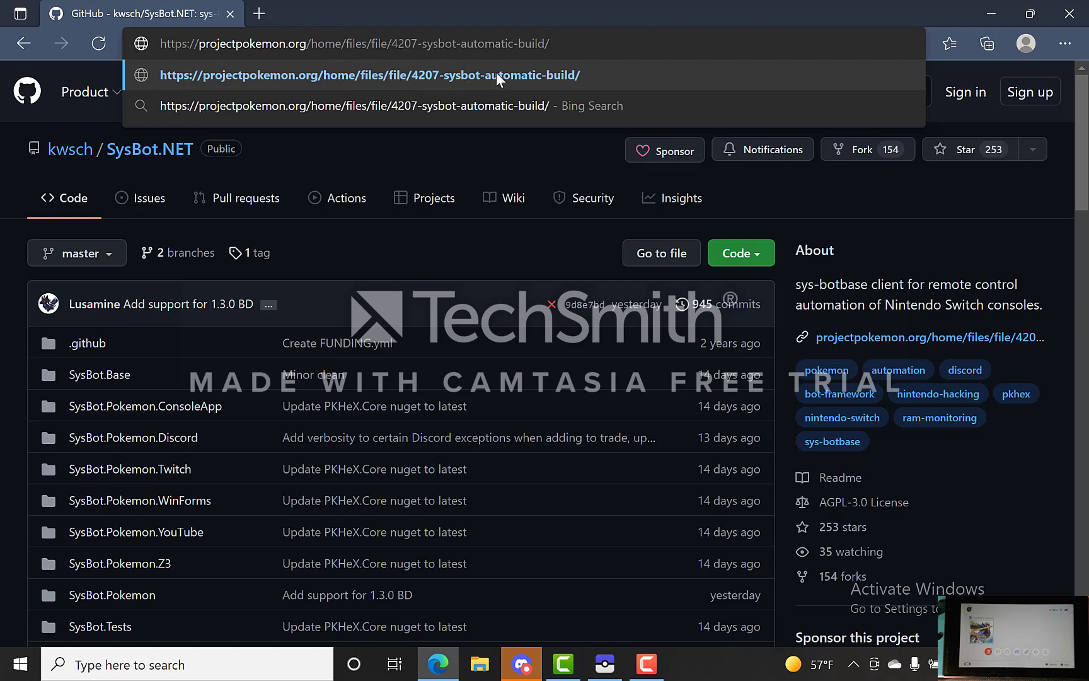
{"action": "left_click", "coordinate": [389, 74]}
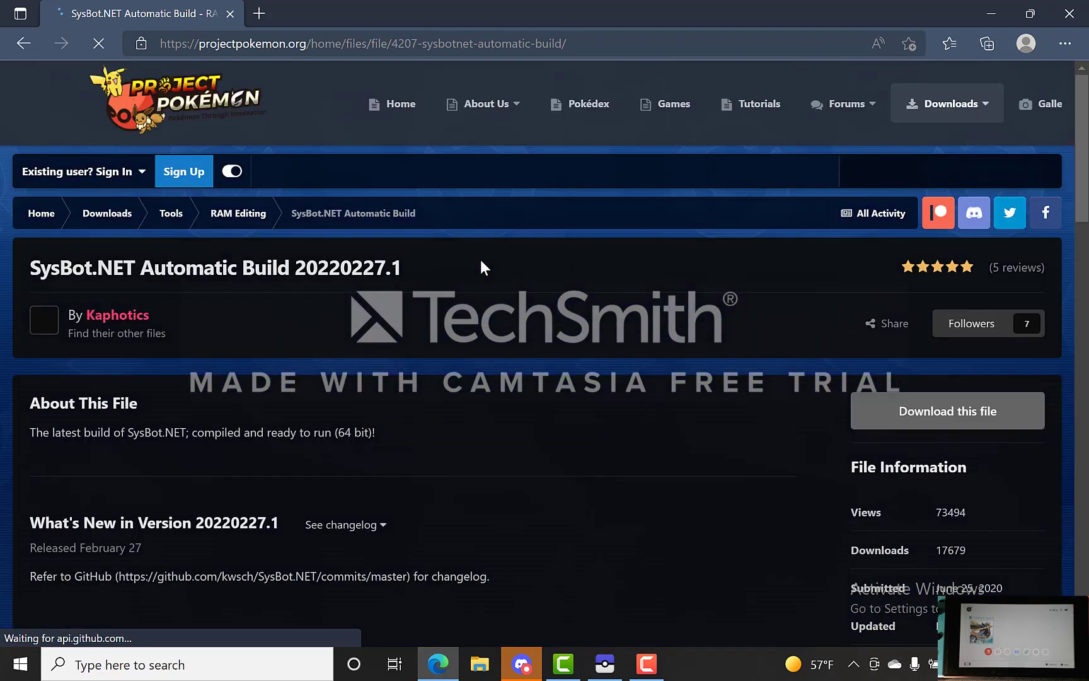
{"action": "scroll", "coordinate": [479, 259], "scroll_direction": "down", "scroll_amount": 3}
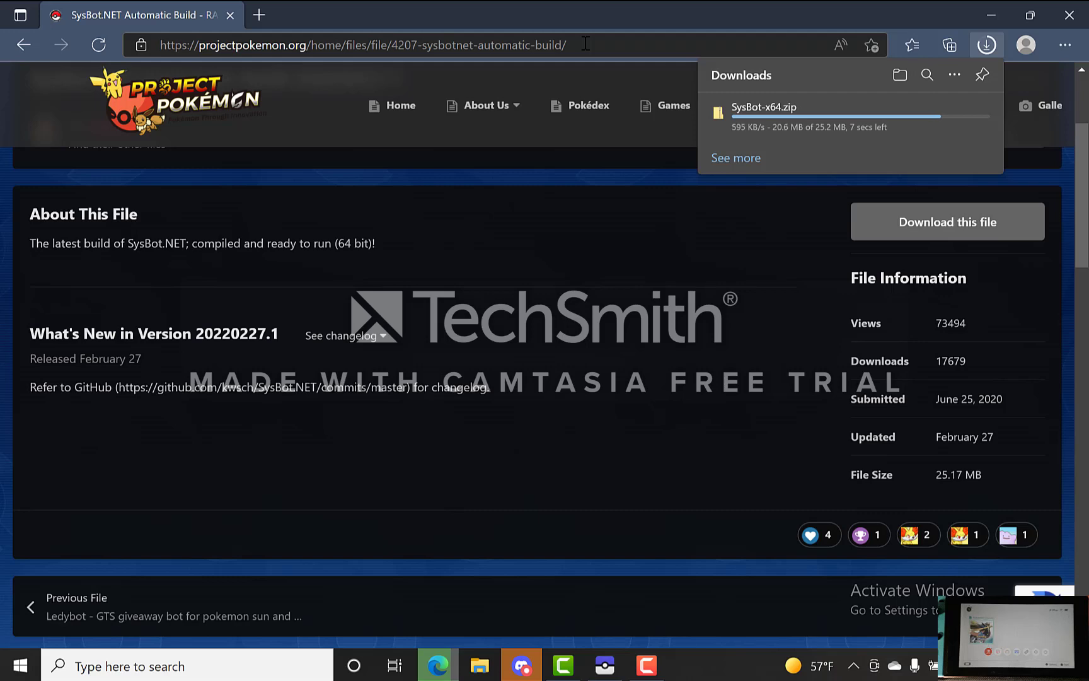
- Search the web for "sysbotbase github" and open the olliz0r/sys-botbase repository
{"action": "left_click", "coordinate": [585, 44]}
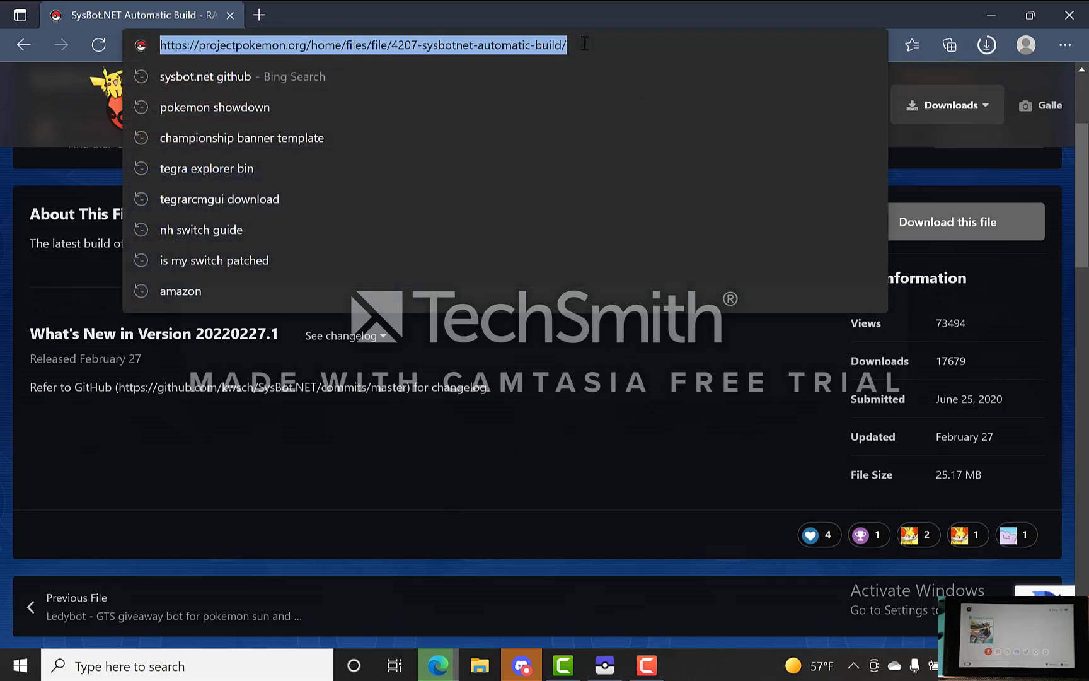
{"action": "type", "text": "sys"}
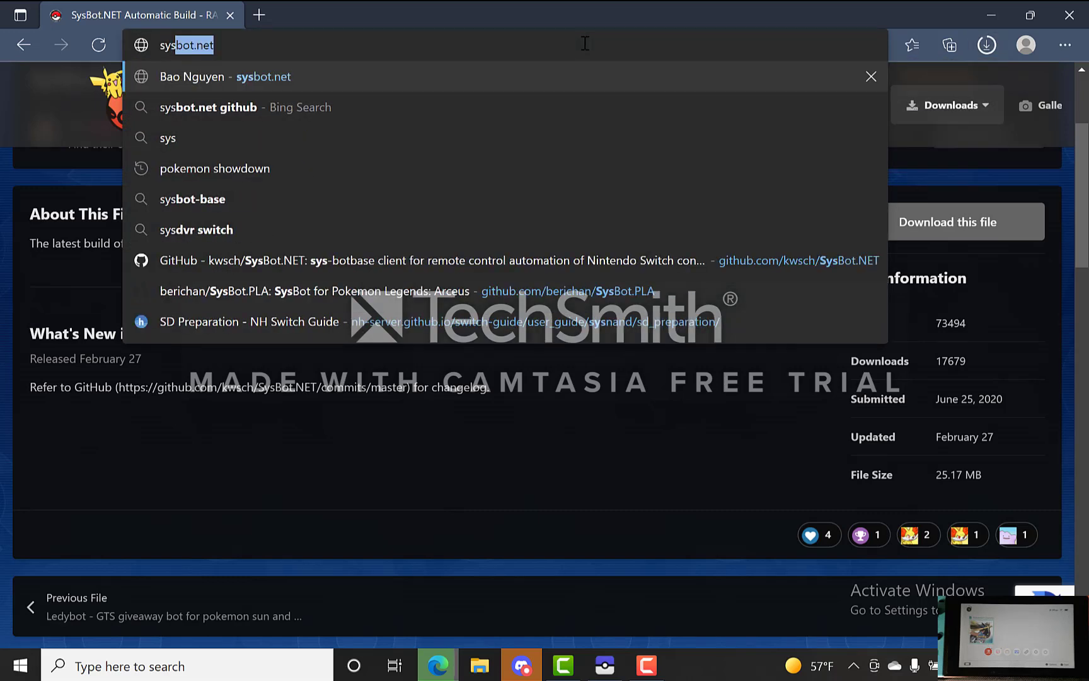
{"action": "type", "text": "bot."}
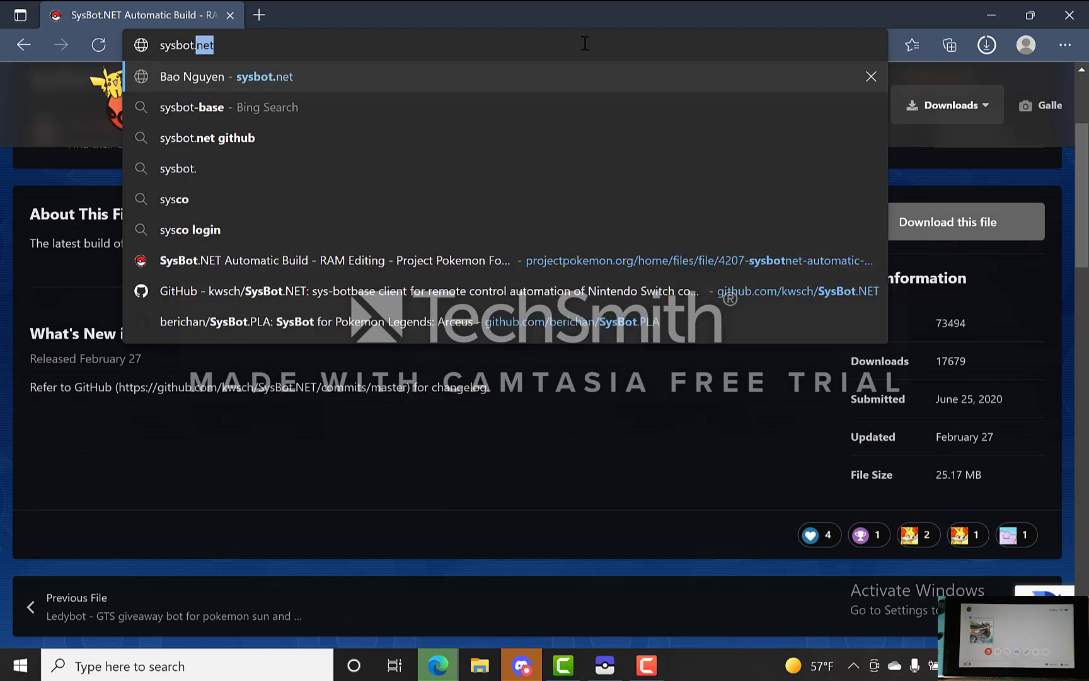
{"action": "type", "text": "base github"}
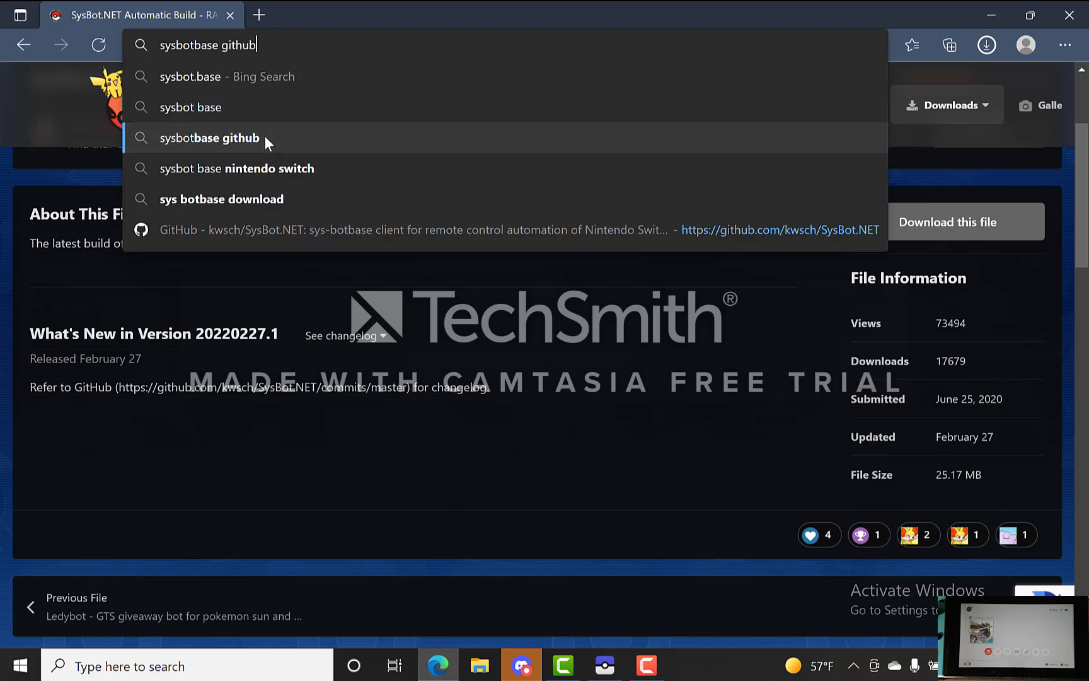
{"action": "left_click", "coordinate": [263, 135]}
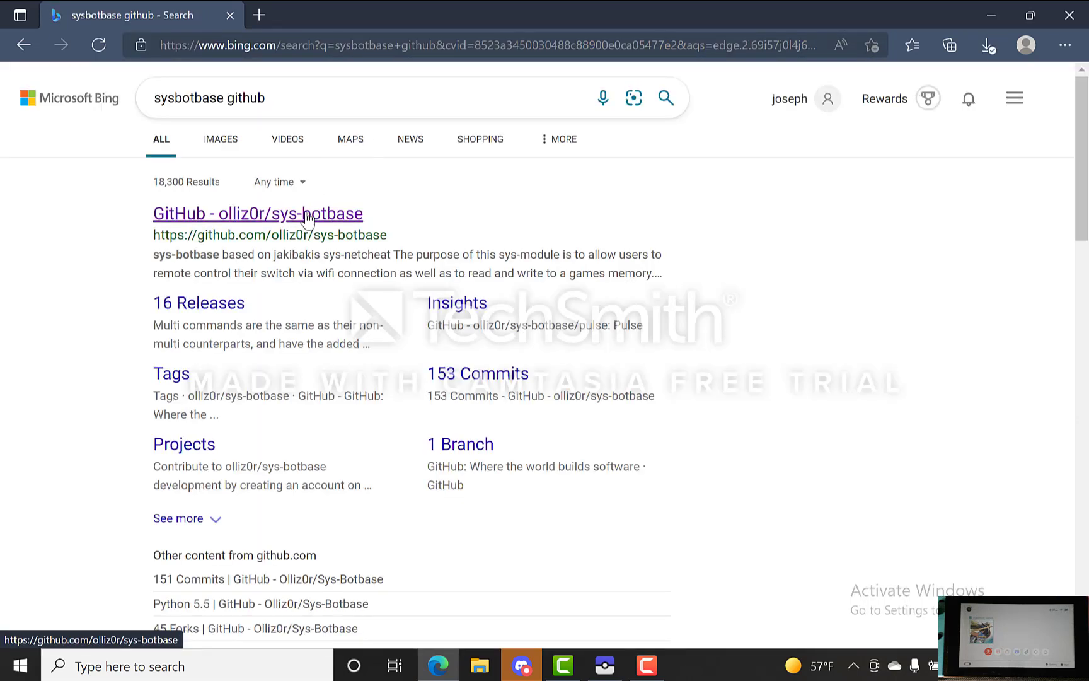
{"action": "left_click", "coordinate": [239, 227]}
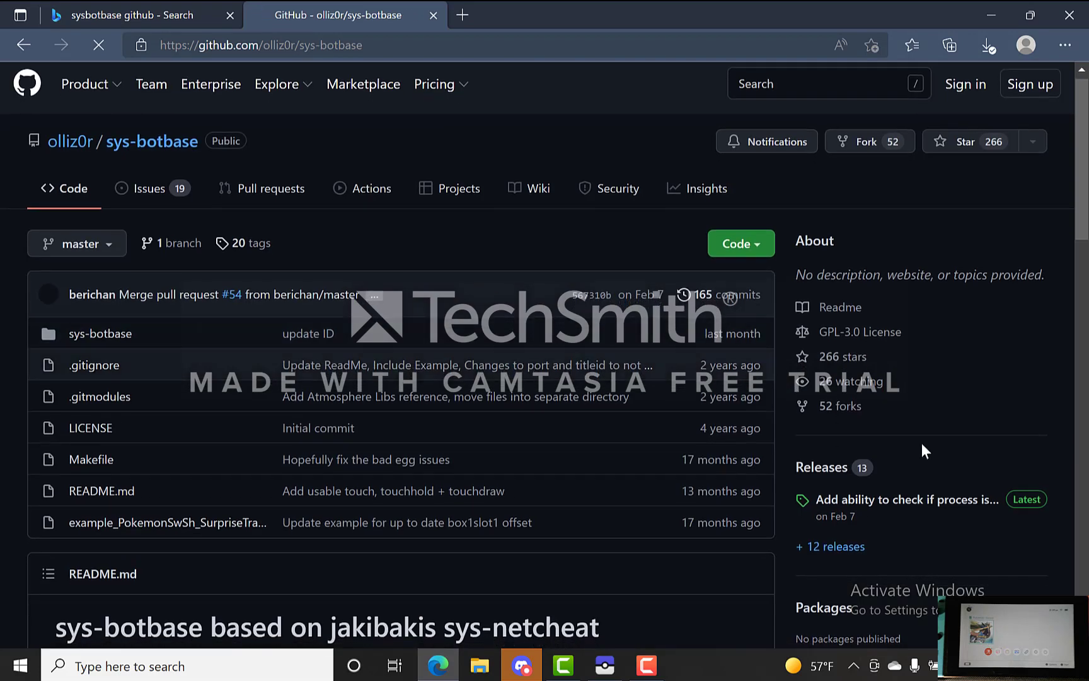
- Download sys-botbase-21.zip from the latest release of the sys-botbase repository
{"action": "left_click", "coordinate": [1027, 501]}
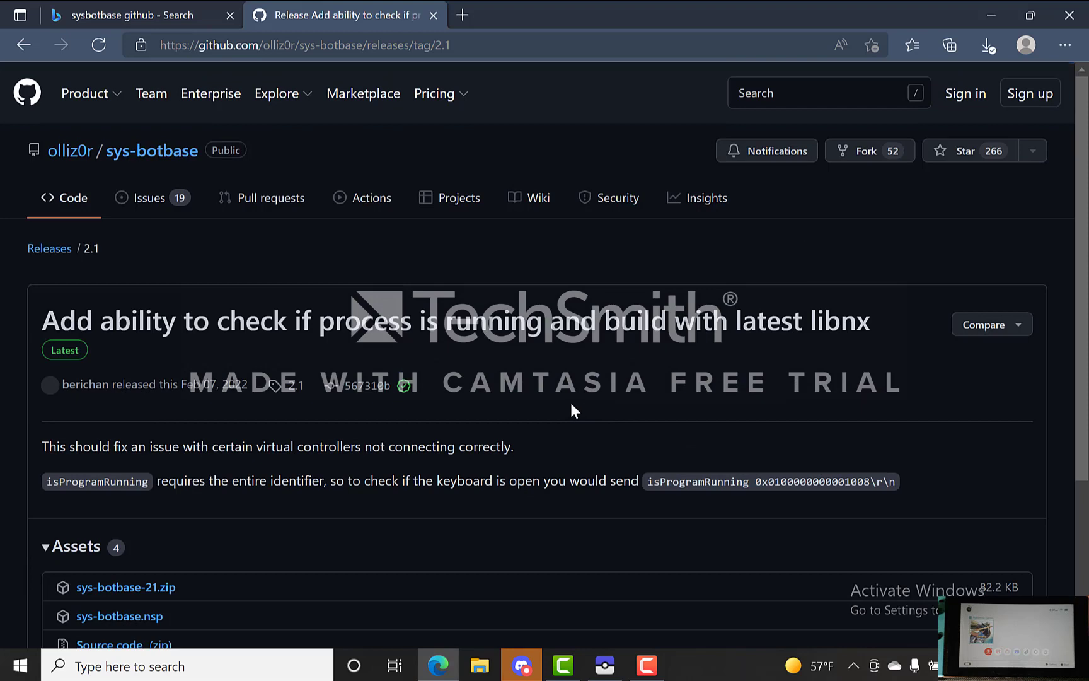
{"action": "scroll", "coordinate": [569, 400], "scroll_direction": "down", "scroll_amount": 3}
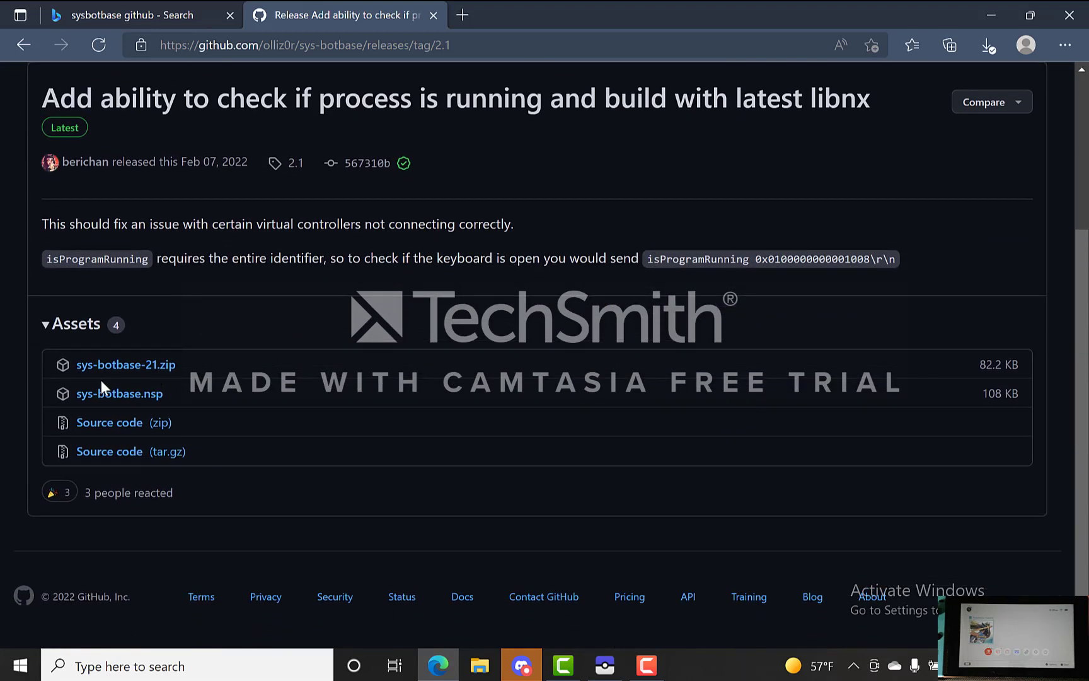
{"action": "left_click", "coordinate": [134, 373]}
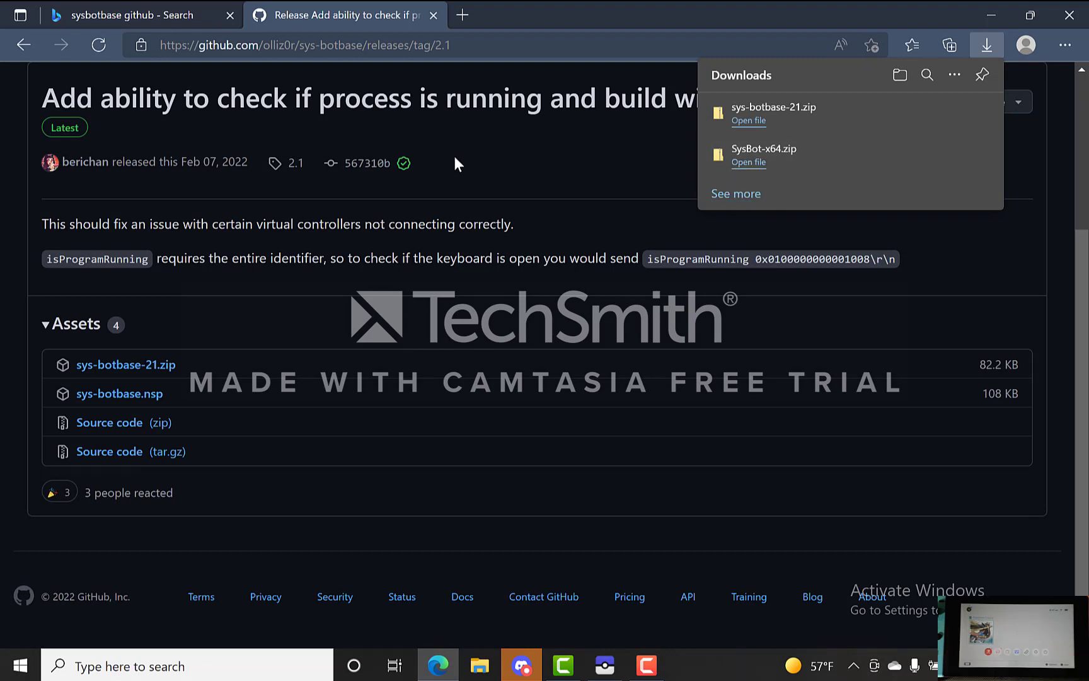
- Search the web for "nxcontroller" and open the wwwwwwzx/NXController repository on GitHub
{"action": "left_click", "coordinate": [481, 46]}
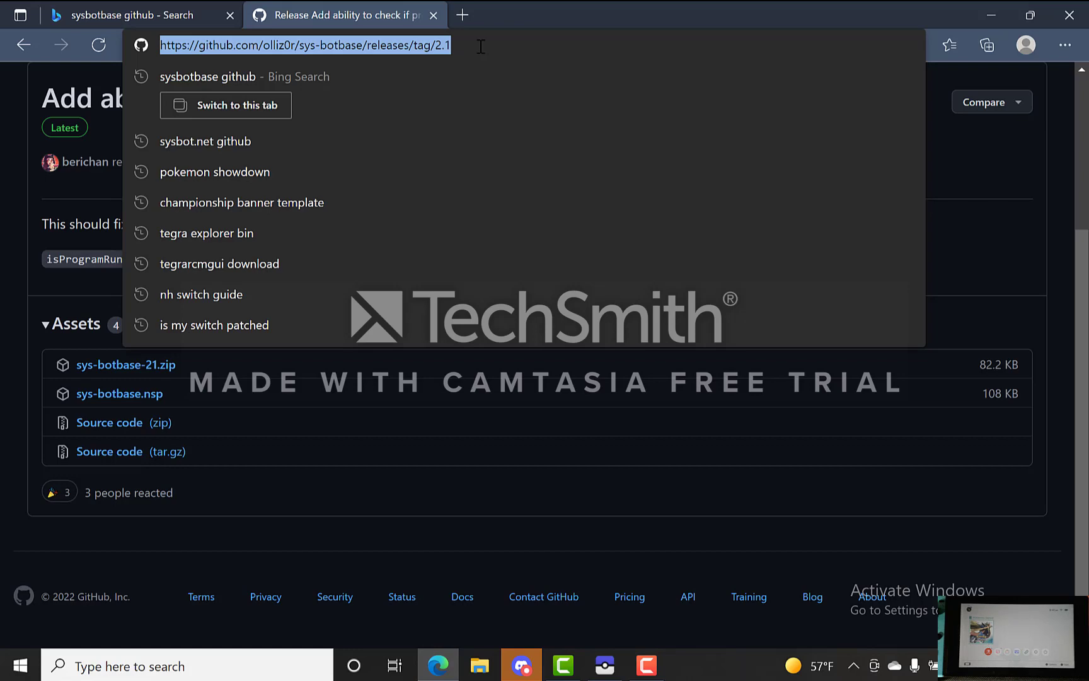
{"action": "type", "text": "nx"}
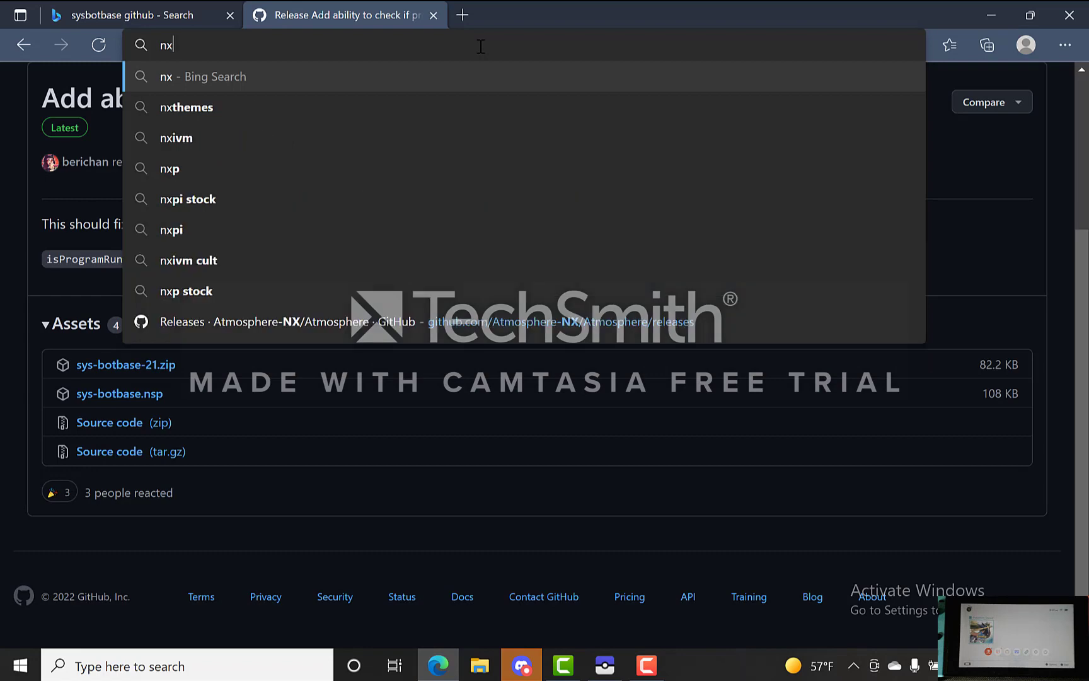
{"action": "type", "text": "contro"}
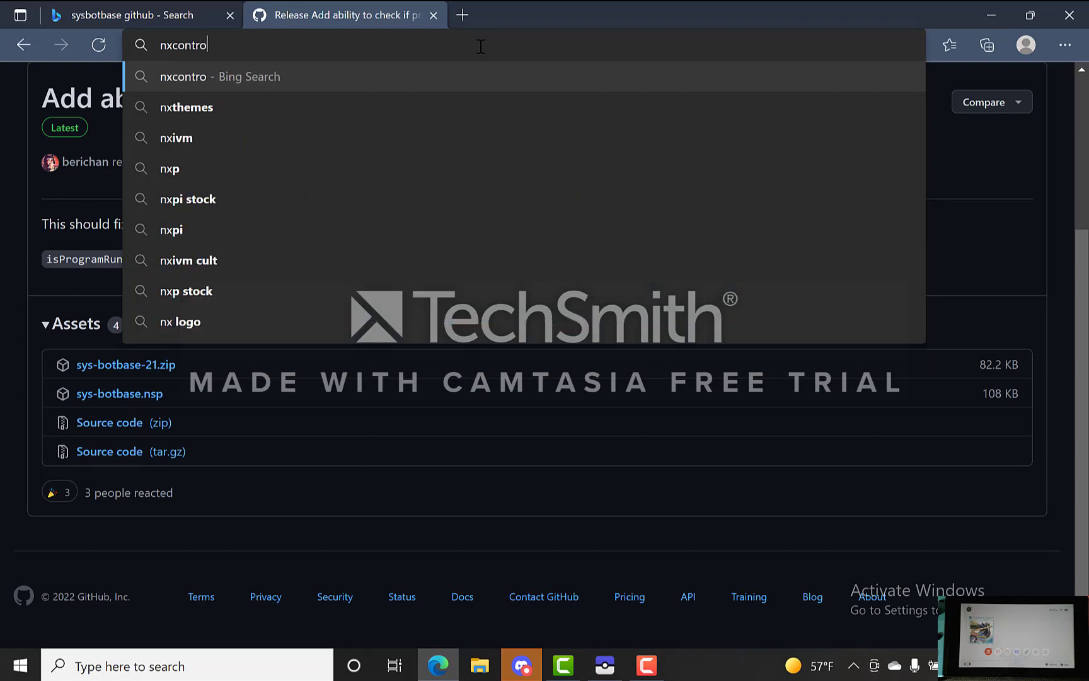
{"action": "type", "text": "ller"}
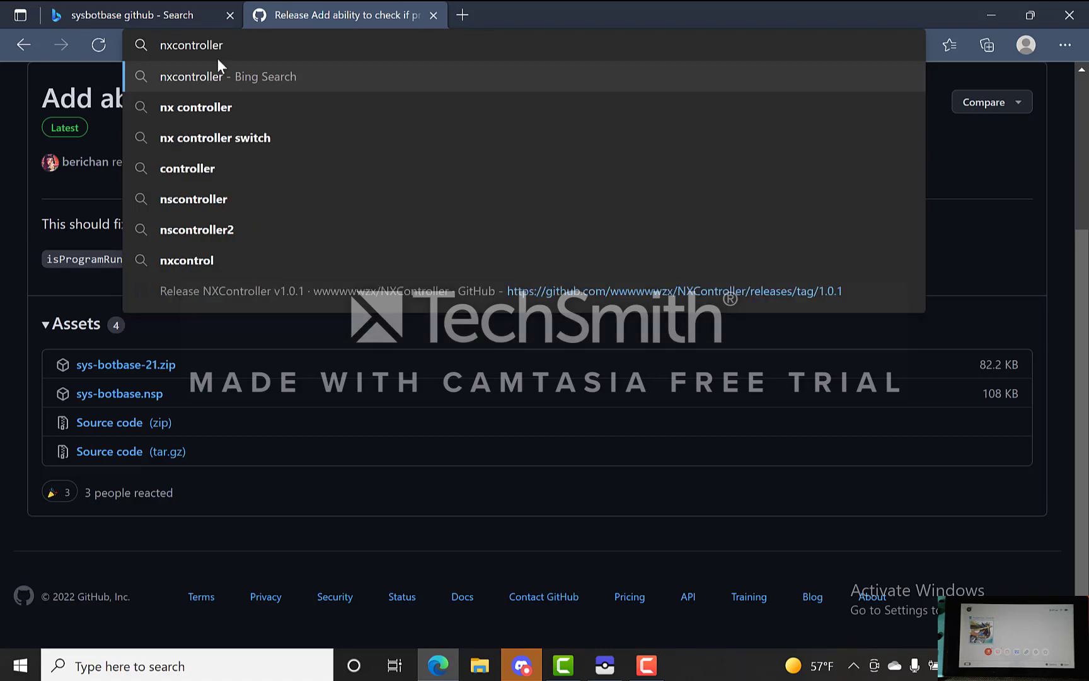
{"action": "left_click", "coordinate": [199, 77]}
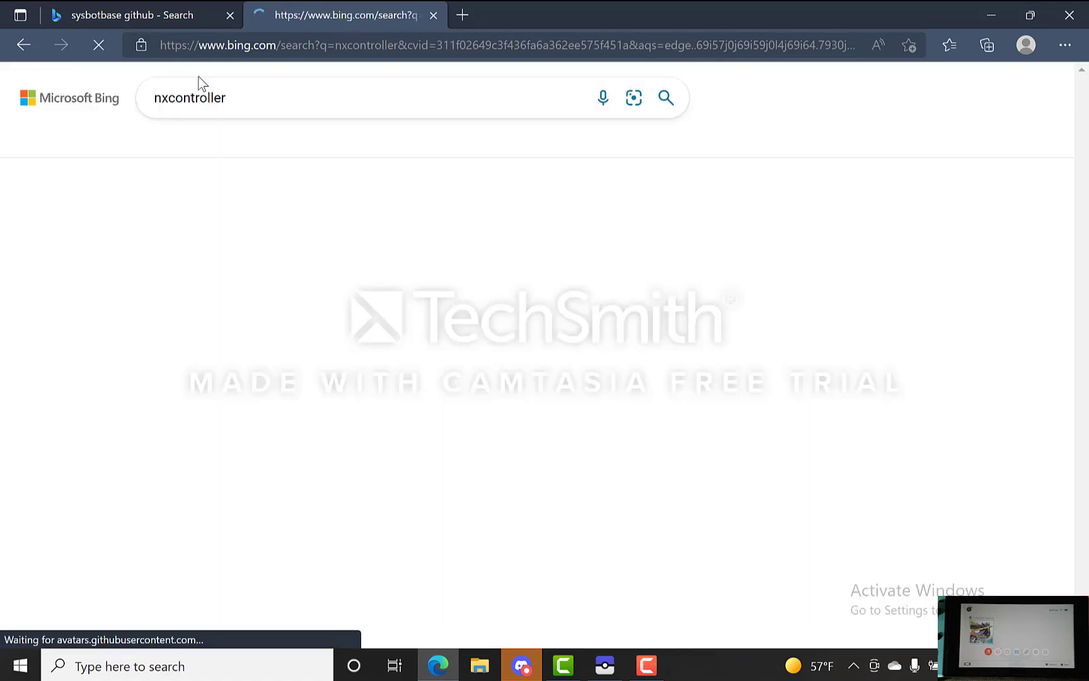
{"action": "scroll", "coordinate": [256, 261], "scroll_direction": "down", "scroll_amount": 3}
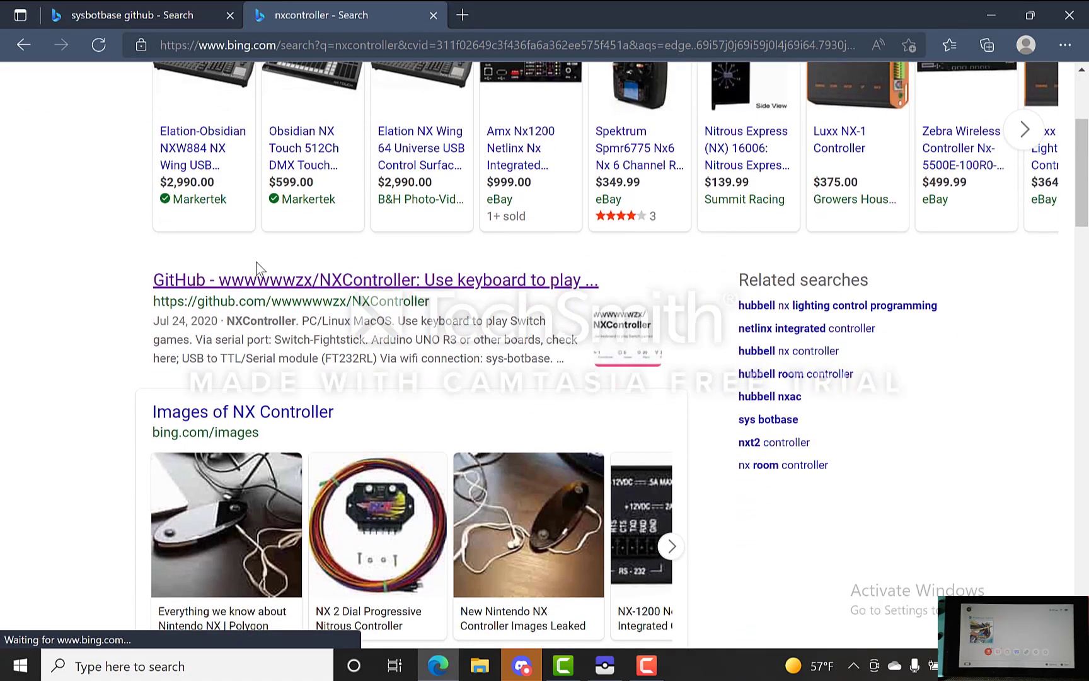
{"action": "left_click", "coordinate": [275, 289]}
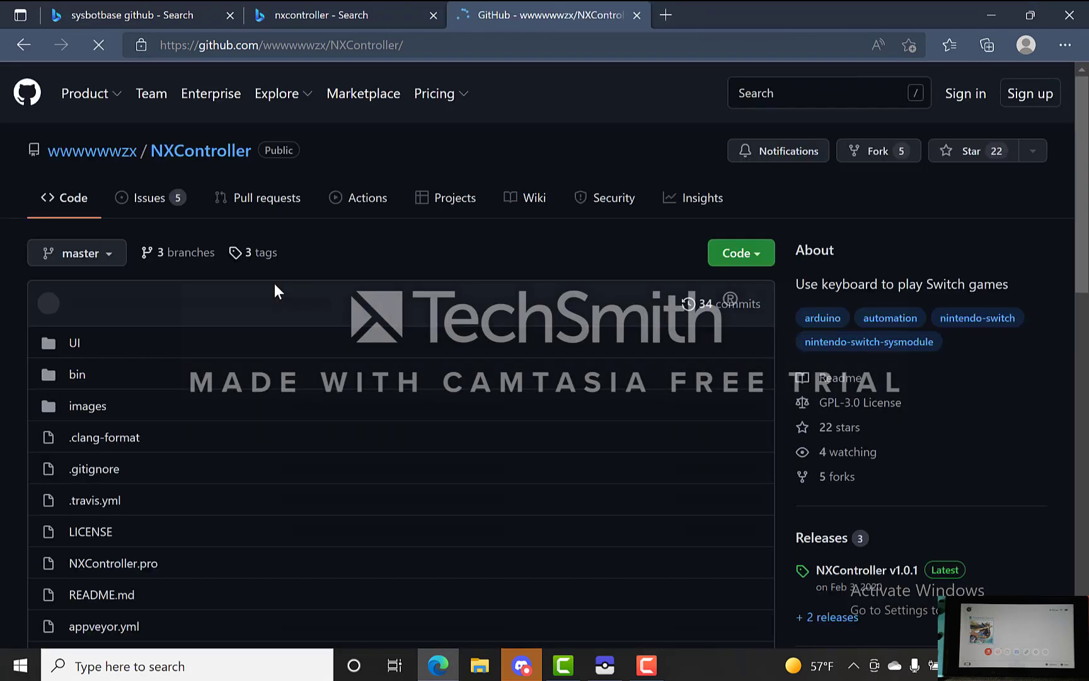
- Open the latest NXController release, v1.0.1, and view its downloadable assets
{"action": "scroll", "coordinate": [345, 359], "scroll_direction": "down", "scroll_amount": 3}
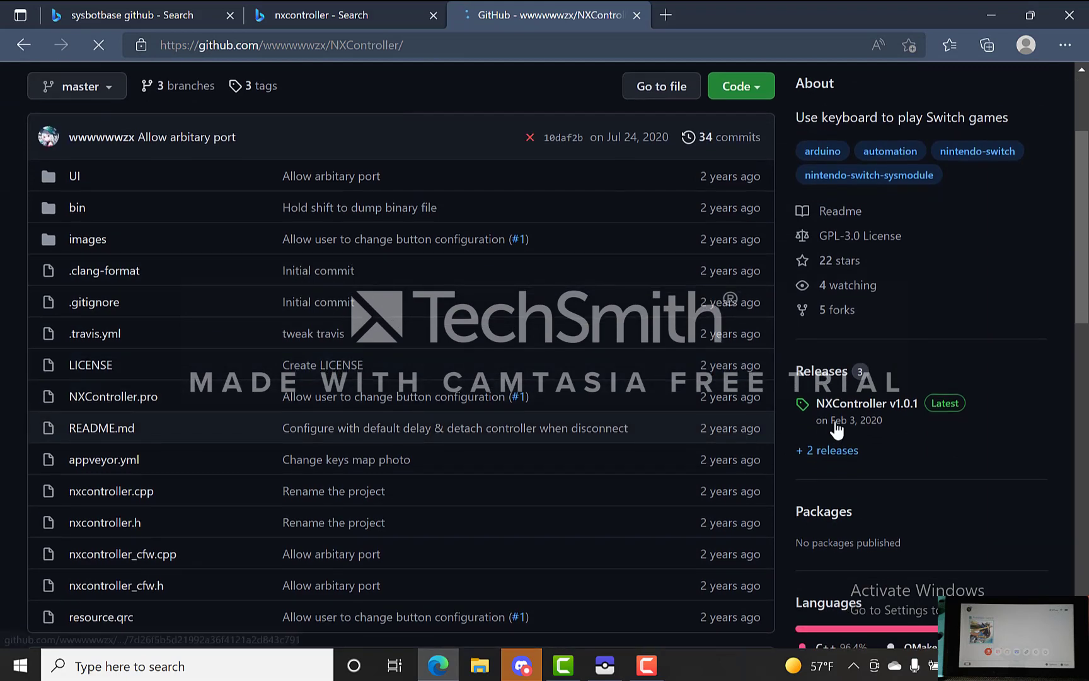
{"action": "left_click", "coordinate": [943, 404]}
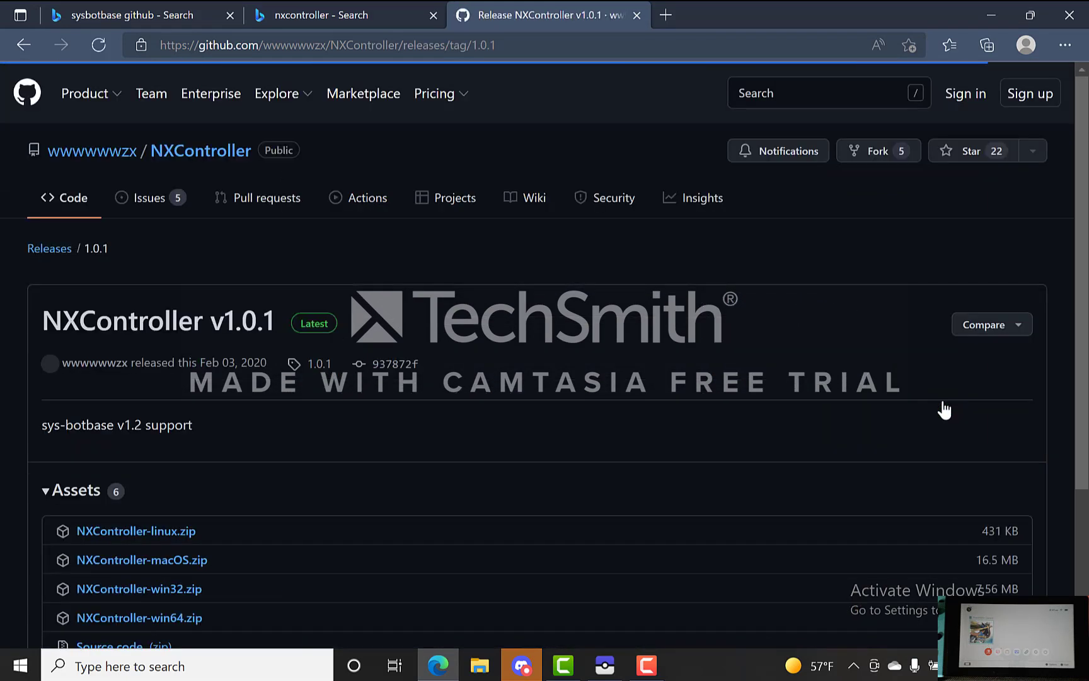
{"action": "scroll", "coordinate": [271, 508], "scroll_direction": "down", "scroll_amount": 3}
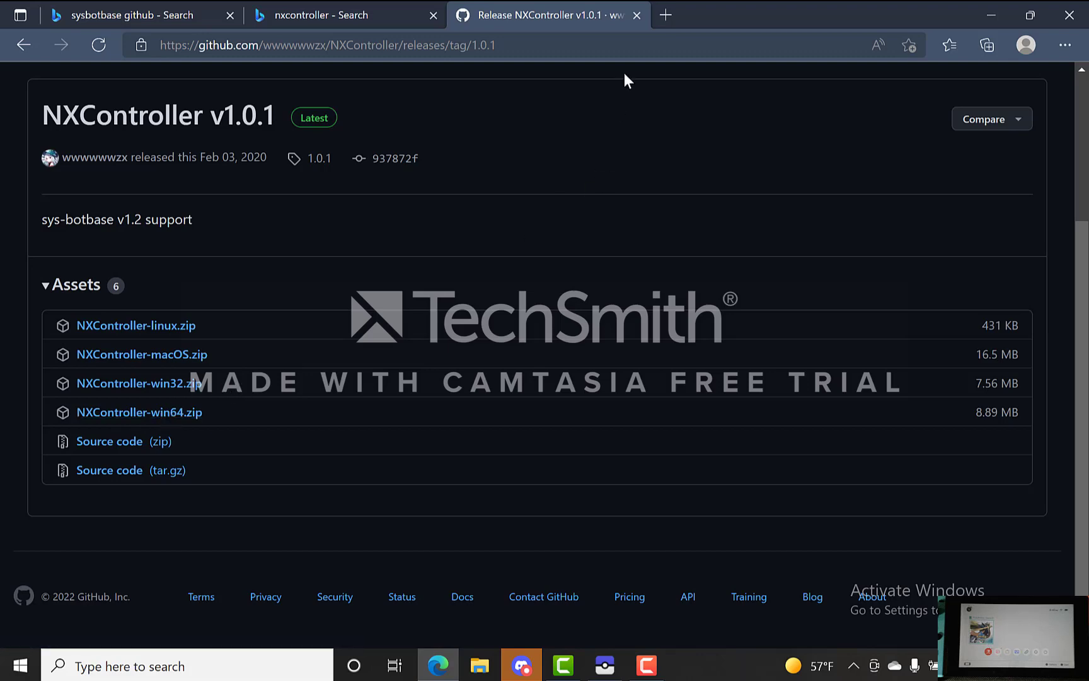
- Close the NXController release and search tabs, and minimize the browser to show the desktop
{"action": "left_click", "coordinate": [637, 15]}
{"action": "left_click", "coordinate": [432, 16]}
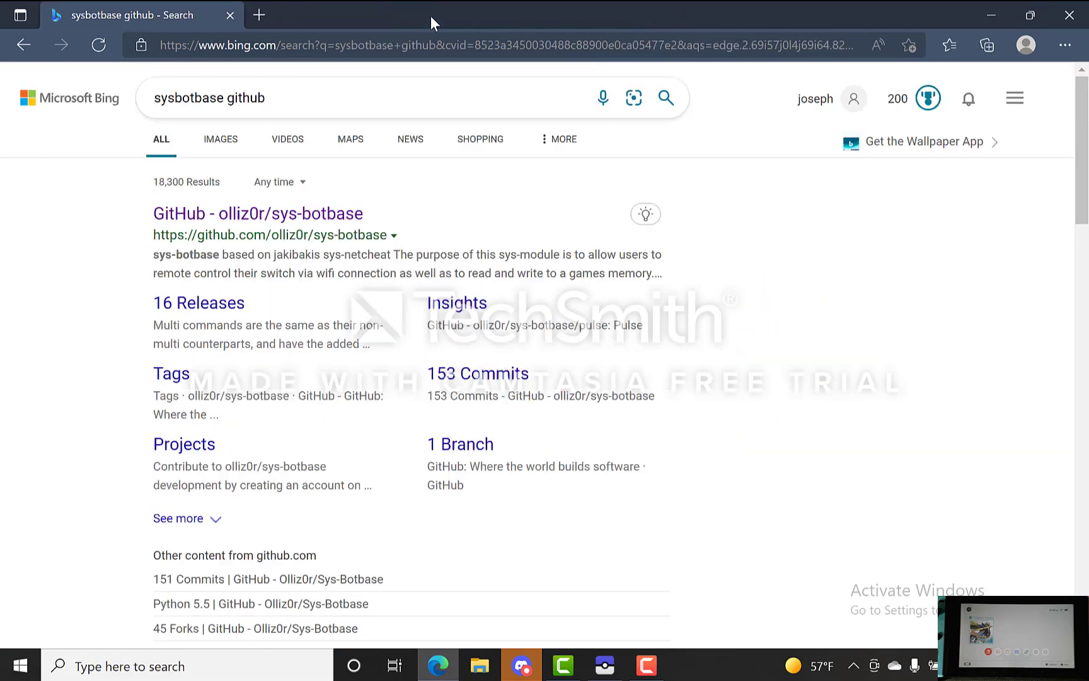
{"action": "left_click", "coordinate": [990, 14]}
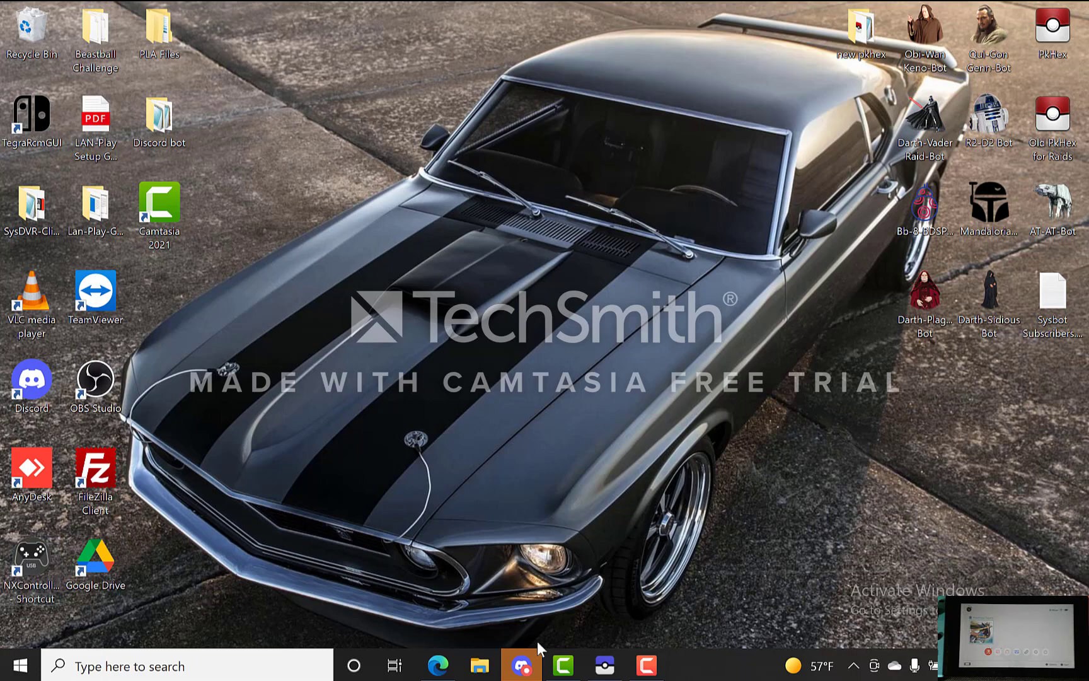
{"action": "left_click", "coordinate": [441, 668]}
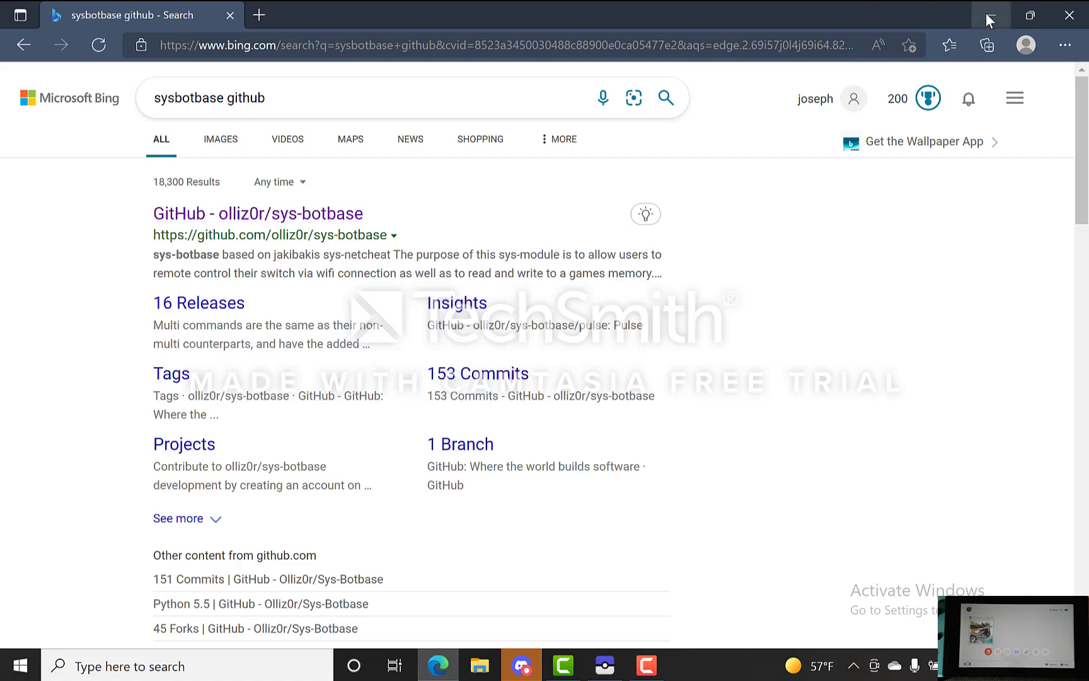
{"action": "left_click", "coordinate": [986, 16]}
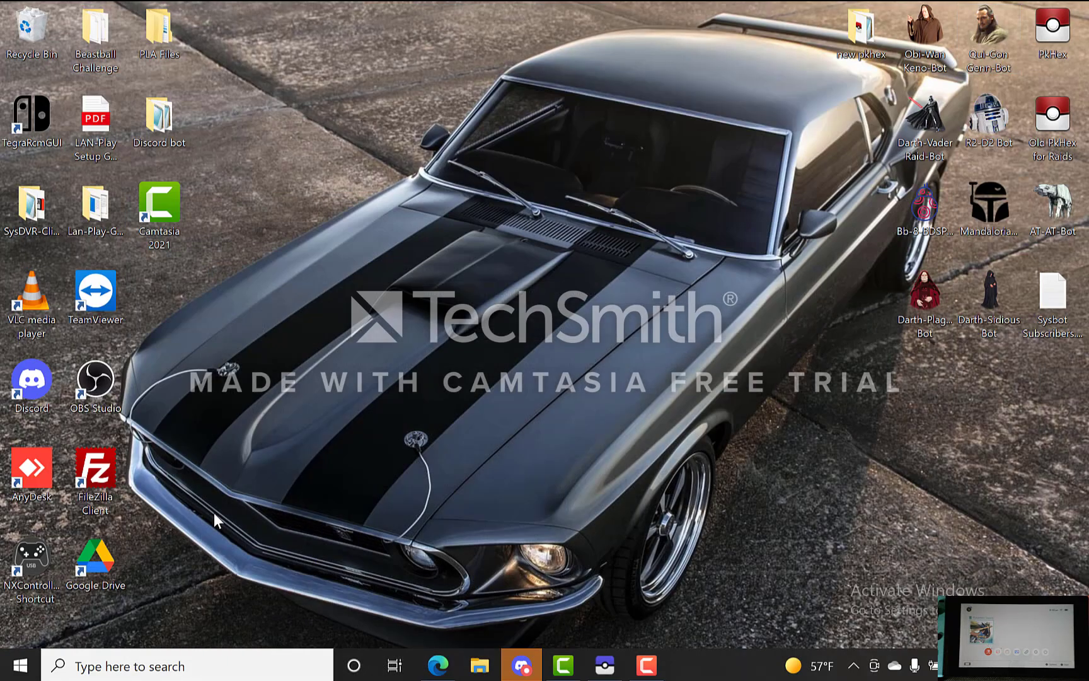
- Connect to the favorite remote computer in AnyDesk and launch NXController there, placing its window over the VLC players
{"action": "left_click", "coordinate": [32, 479]}
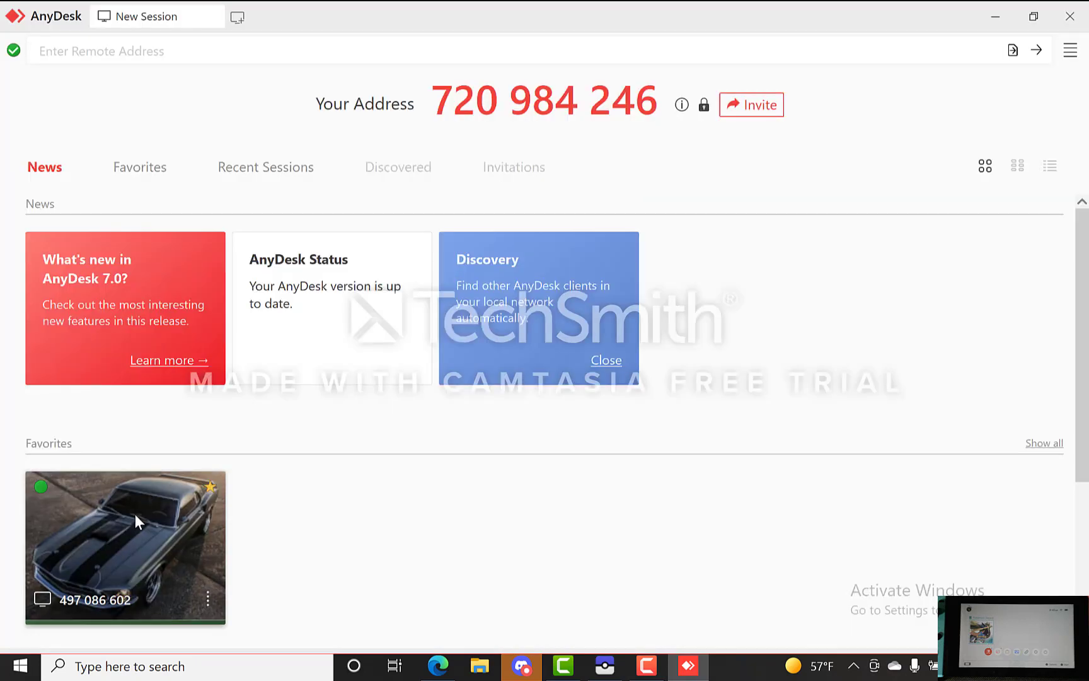
{"action": "double_click", "coordinate": [136, 535]}
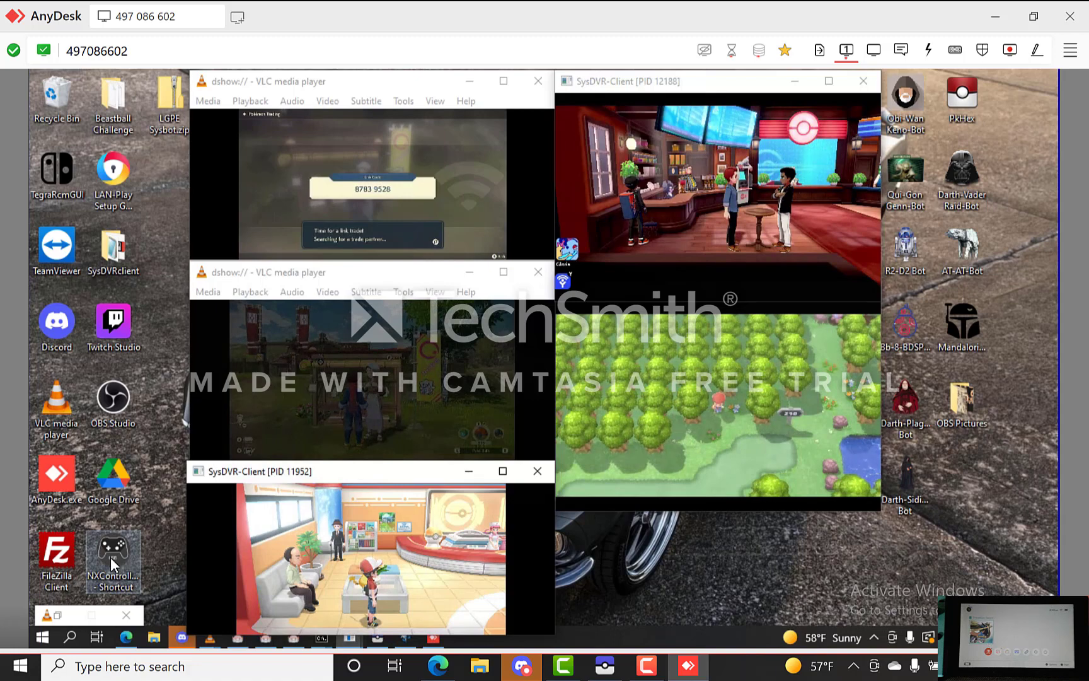
{"action": "left_click", "coordinate": [111, 557]}
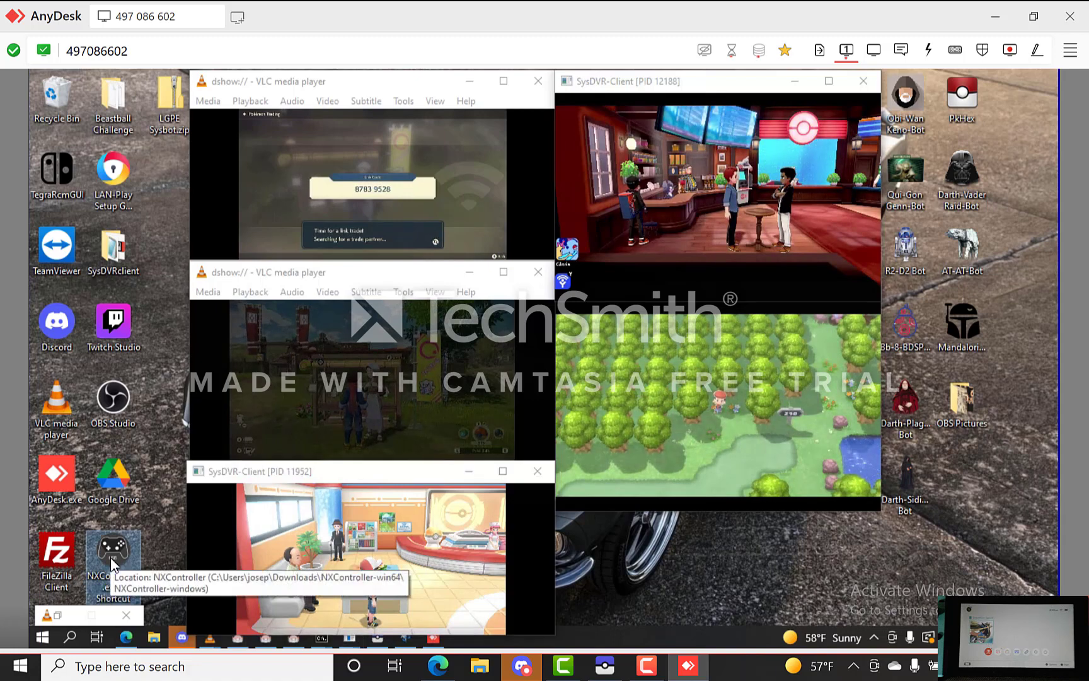
{"action": "double_click", "coordinate": [112, 555]}
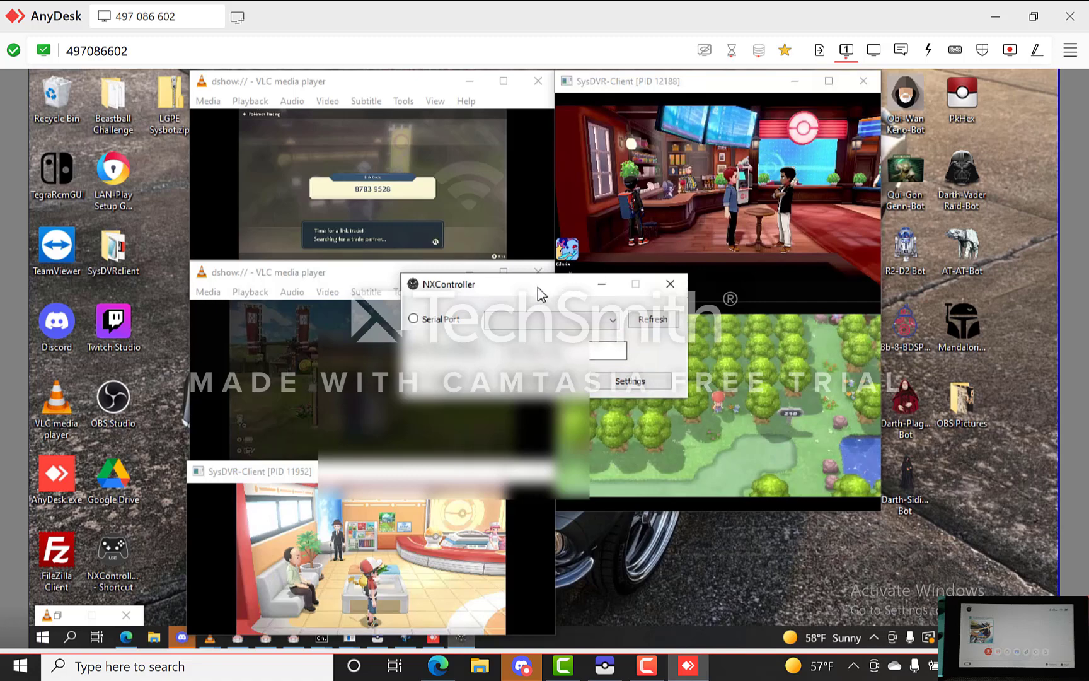
{"action": "left_click_drag", "start_coordinate": [508, 289], "coordinate": [321, 280]}
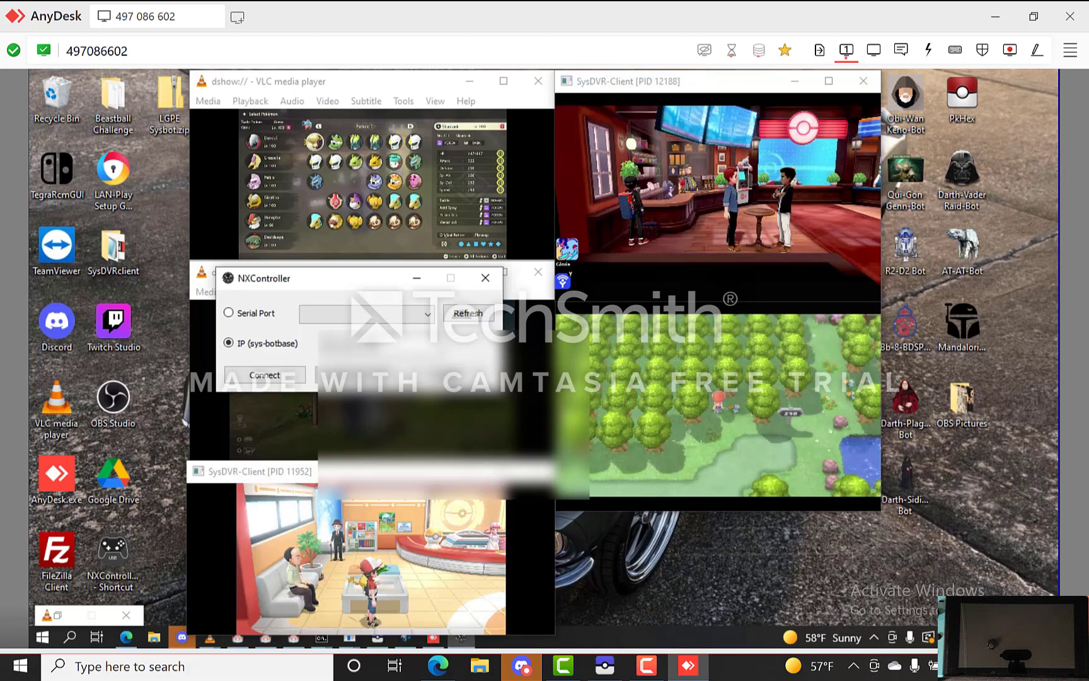
- Connect NXController to the console using the IP (sys-botbase) option and open its button settings
{"action": "left_click", "coordinate": [287, 378]}
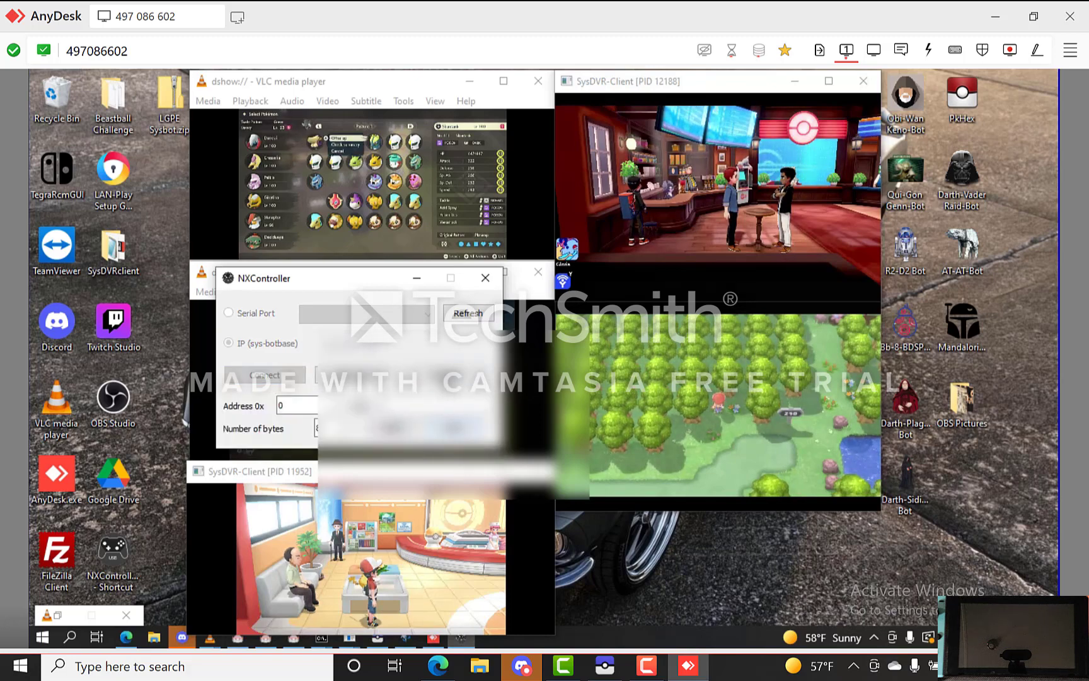
{"action": "left_click", "coordinate": [449, 373]}
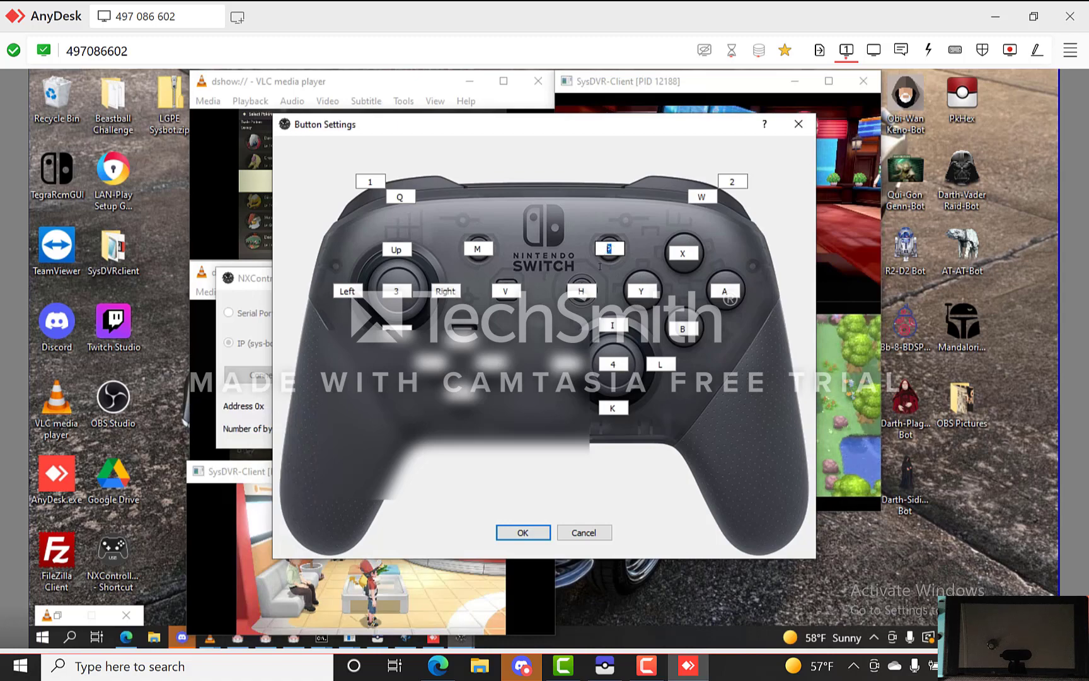
- Cancel the button settings without changes and end the AnyDesk remote session
{"action": "left_click", "coordinate": [573, 535]}
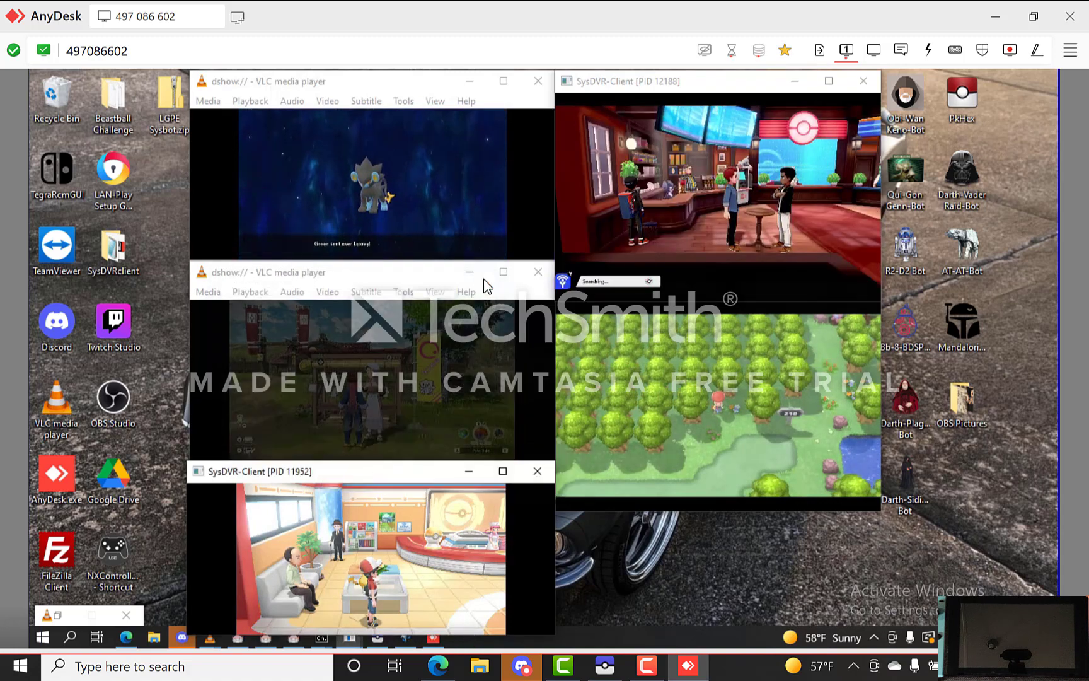
{"action": "left_click", "coordinate": [1070, 16]}
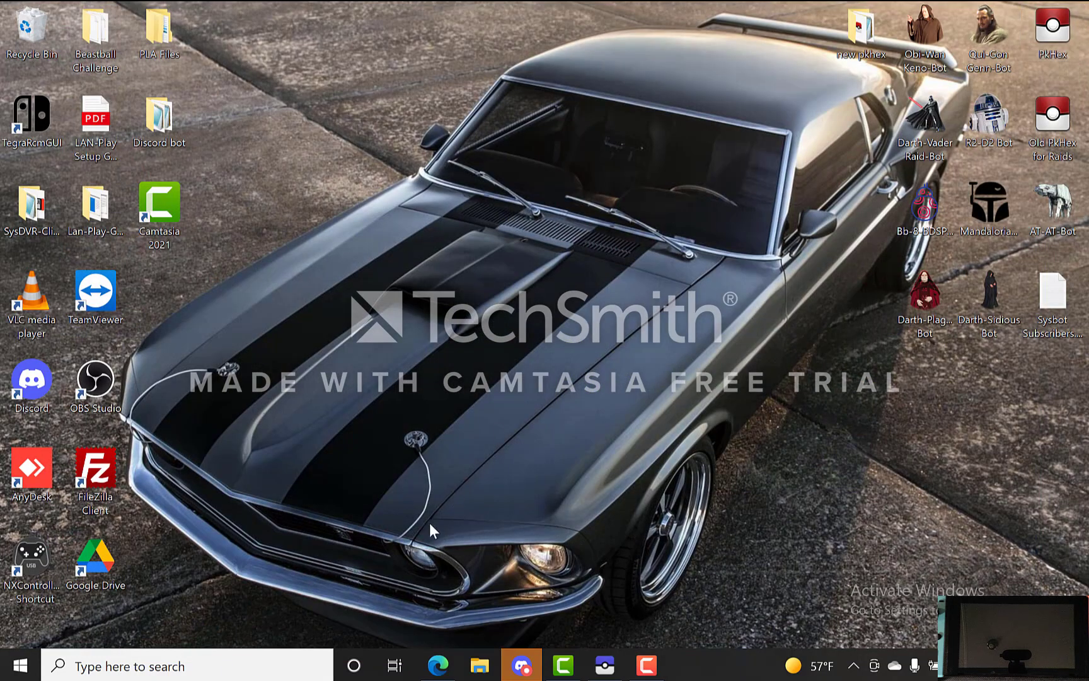
- Search the web for "sysdvr download", examine the downloadable assets on the exelix11/SysDVR releases page, and close the browser
{"action": "left_click", "coordinate": [438, 664]}
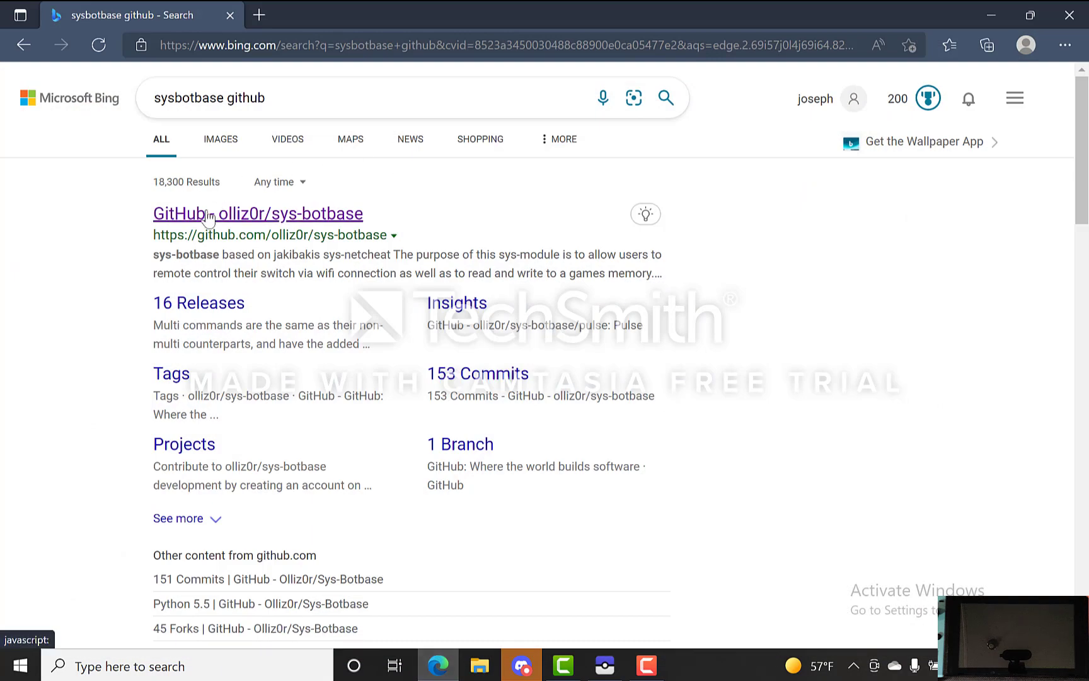
{"action": "left_click", "coordinate": [352, 43]}
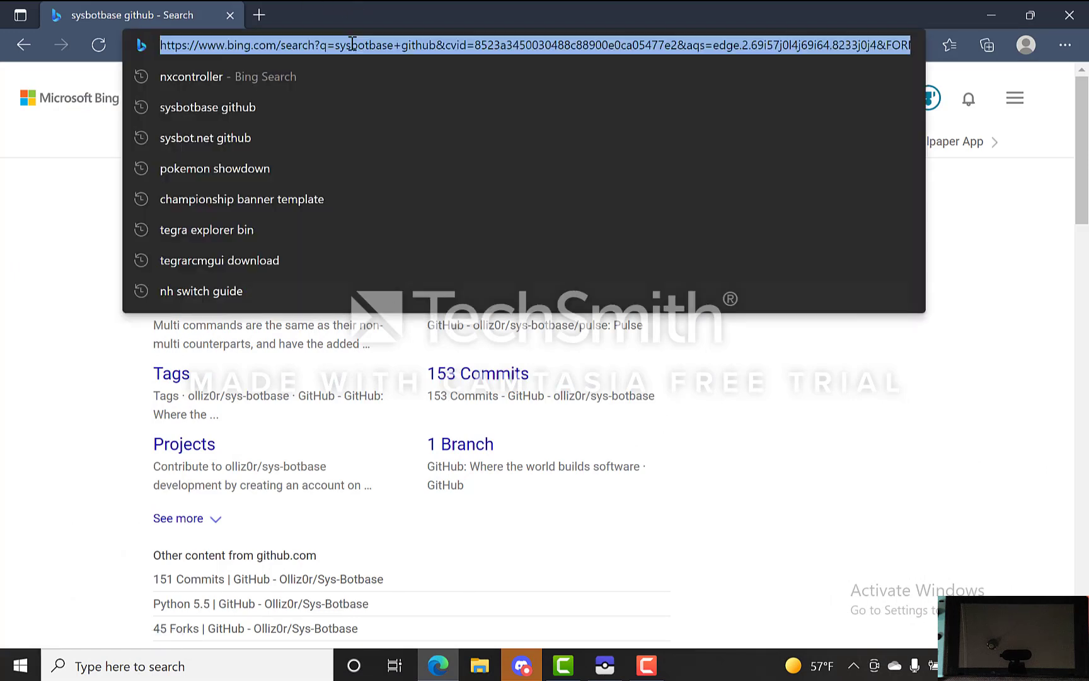
{"action": "type", "text": "sys"}
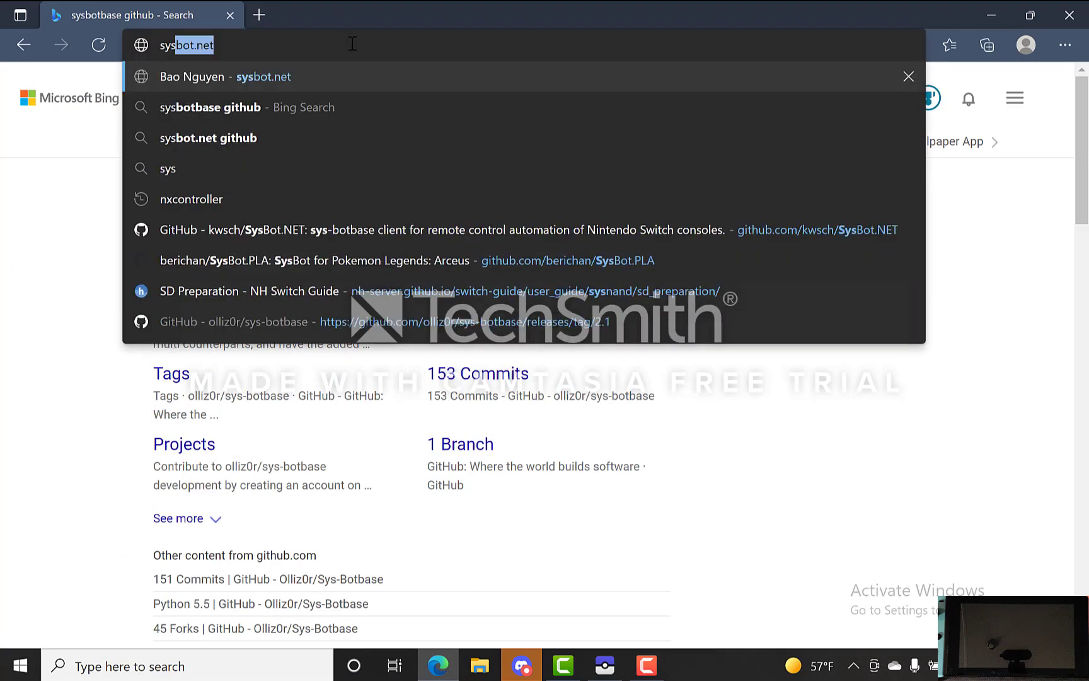
{"action": "type", "text": "dvr"}
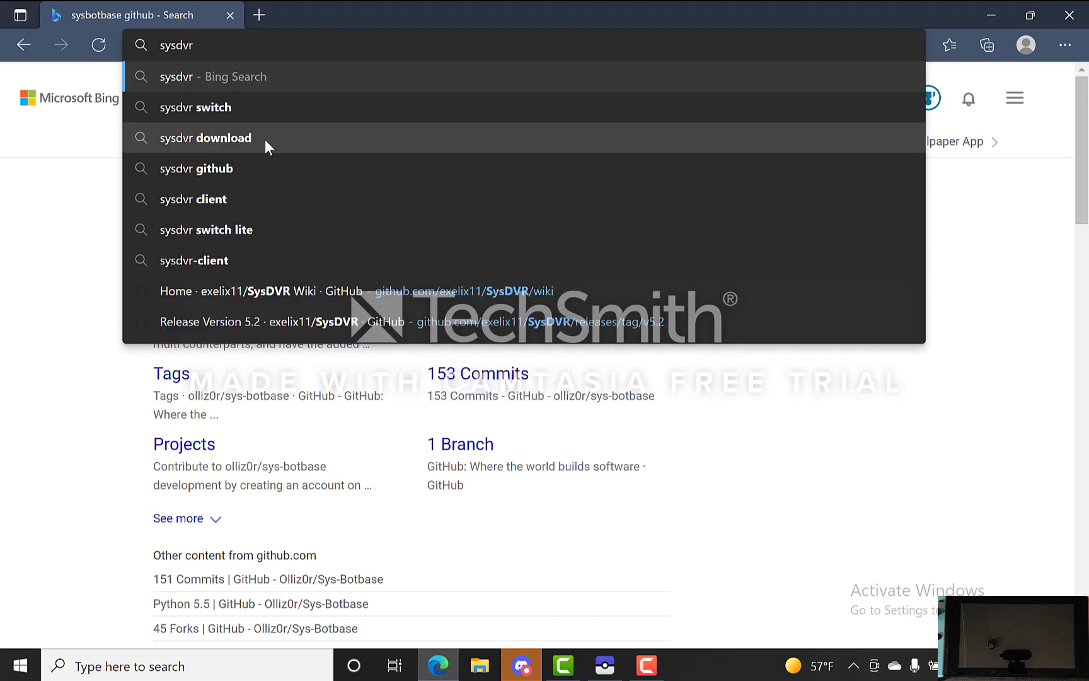
{"action": "left_click", "coordinate": [265, 145]}
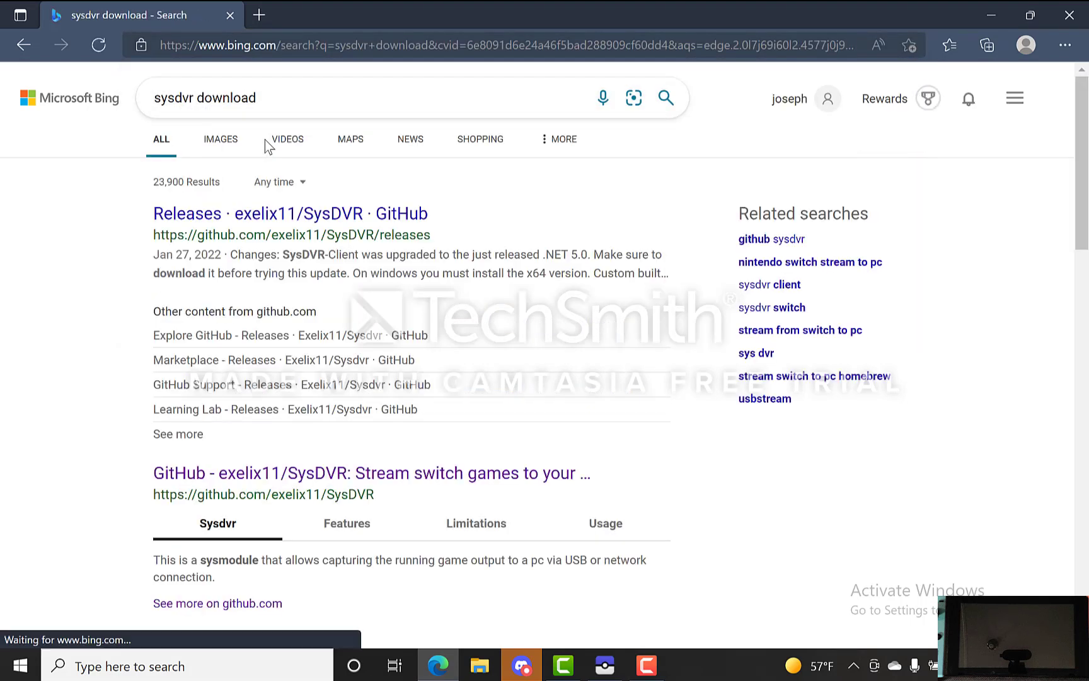
{"action": "left_click", "coordinate": [265, 217]}
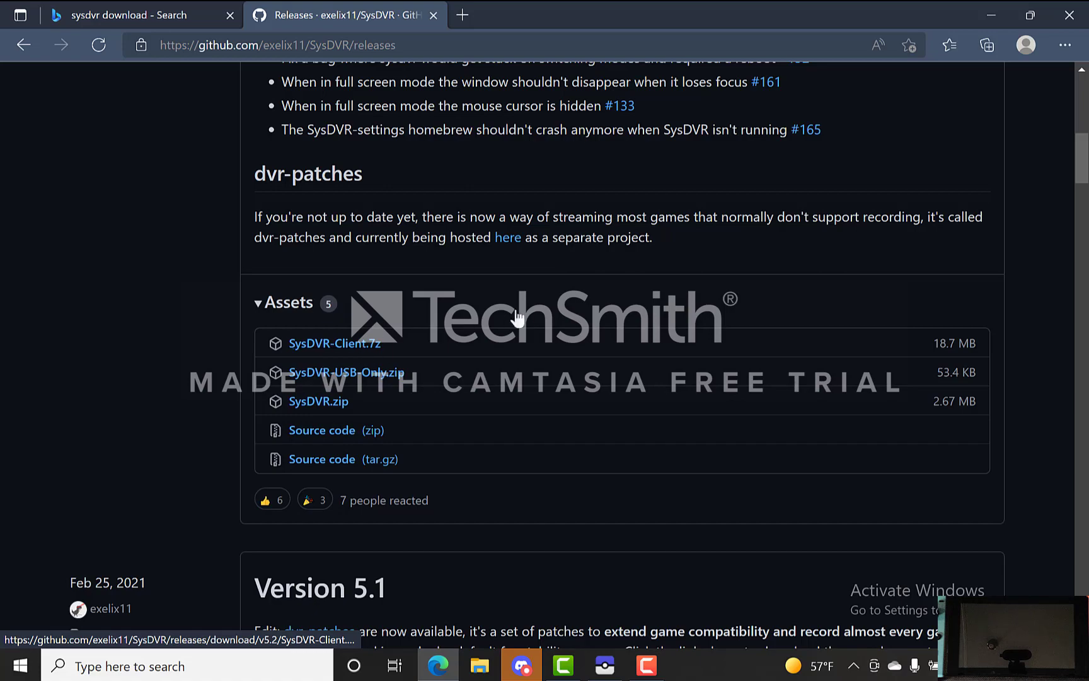
{"action": "left_click", "coordinate": [434, 15]}
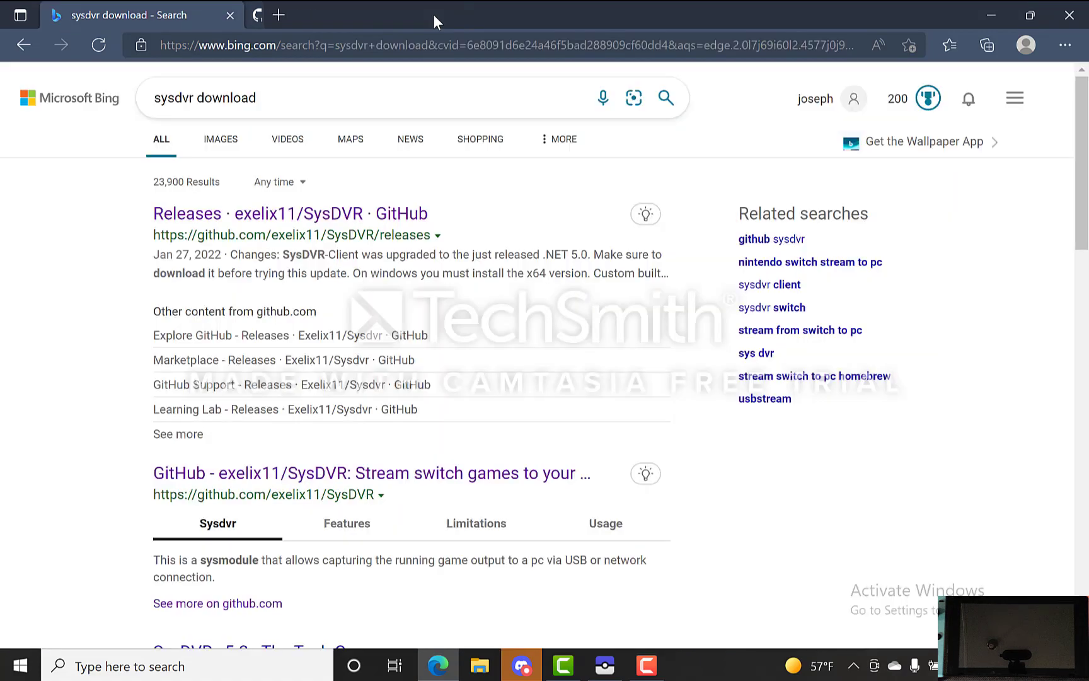
{"action": "left_click", "coordinate": [1070, 15]}
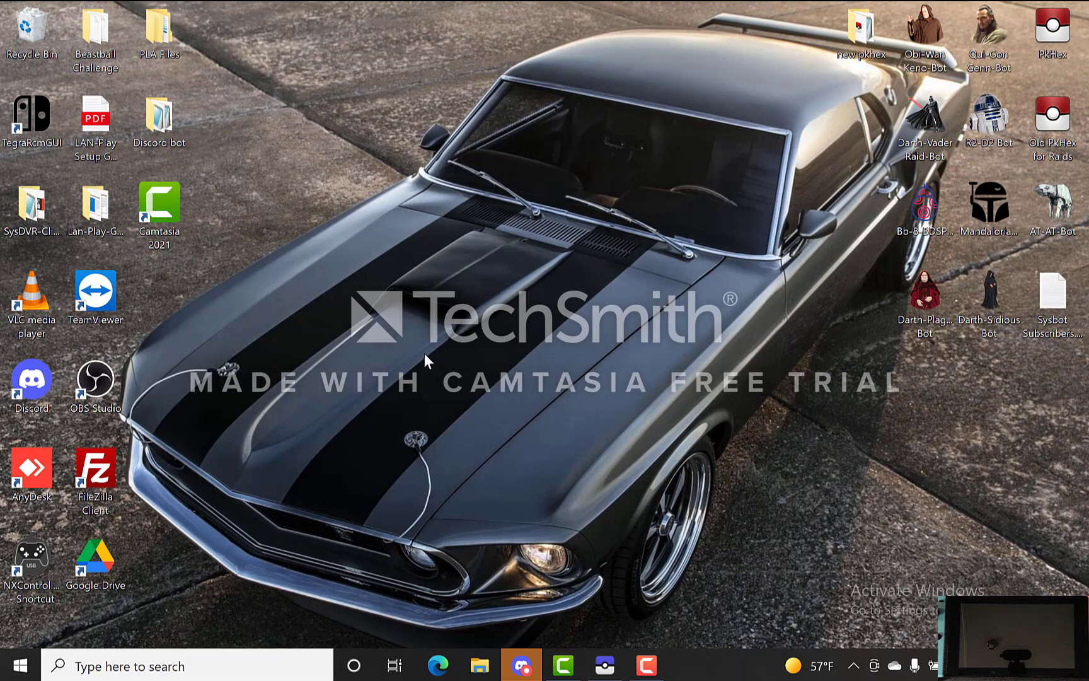
- Reconnect to the favorite remote computer in AnyDesk to view the SysDVR and VLC console streams, and close the session
{"action": "double_click", "coordinate": [41, 469]}
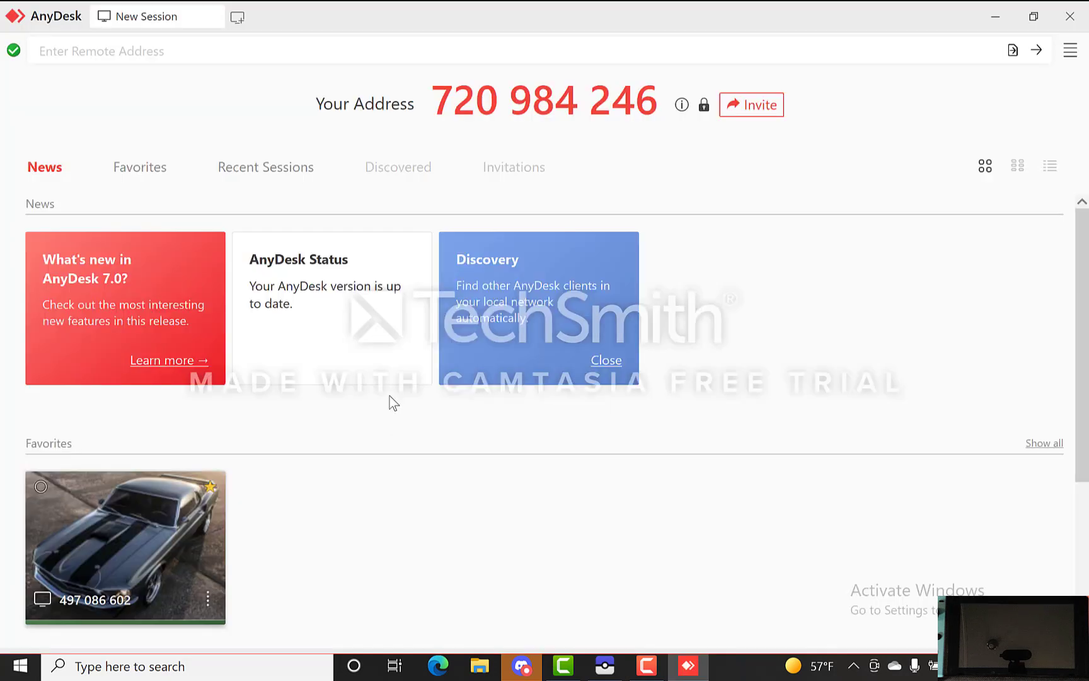
{"action": "left_click", "coordinate": [189, 533]}
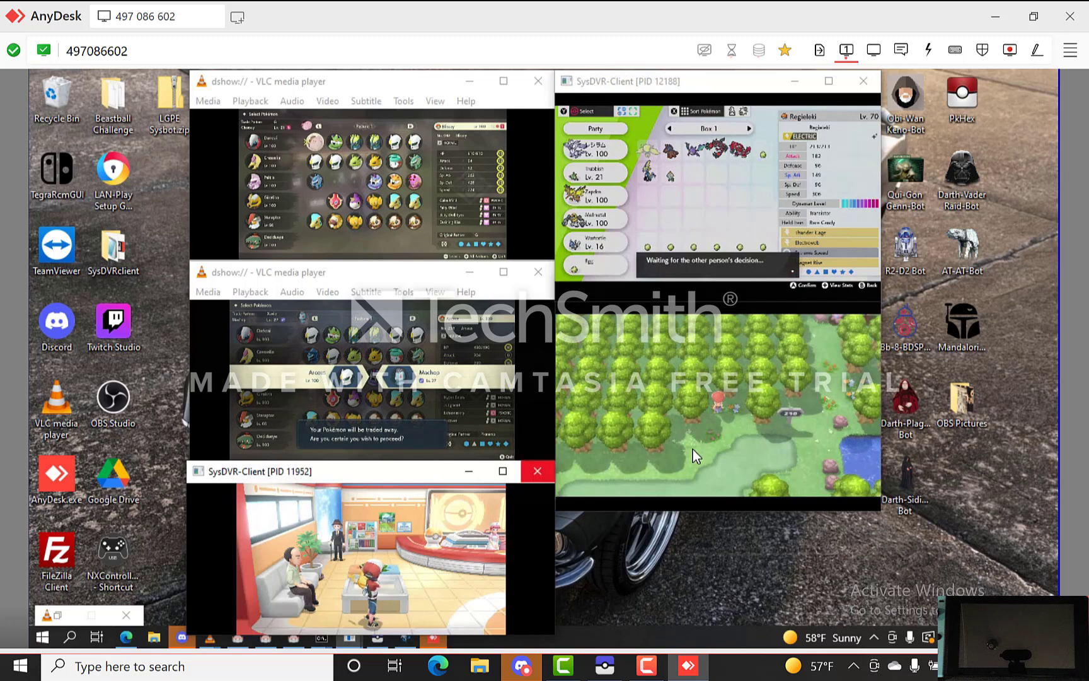
{"action": "left_click", "coordinate": [1062, 21]}
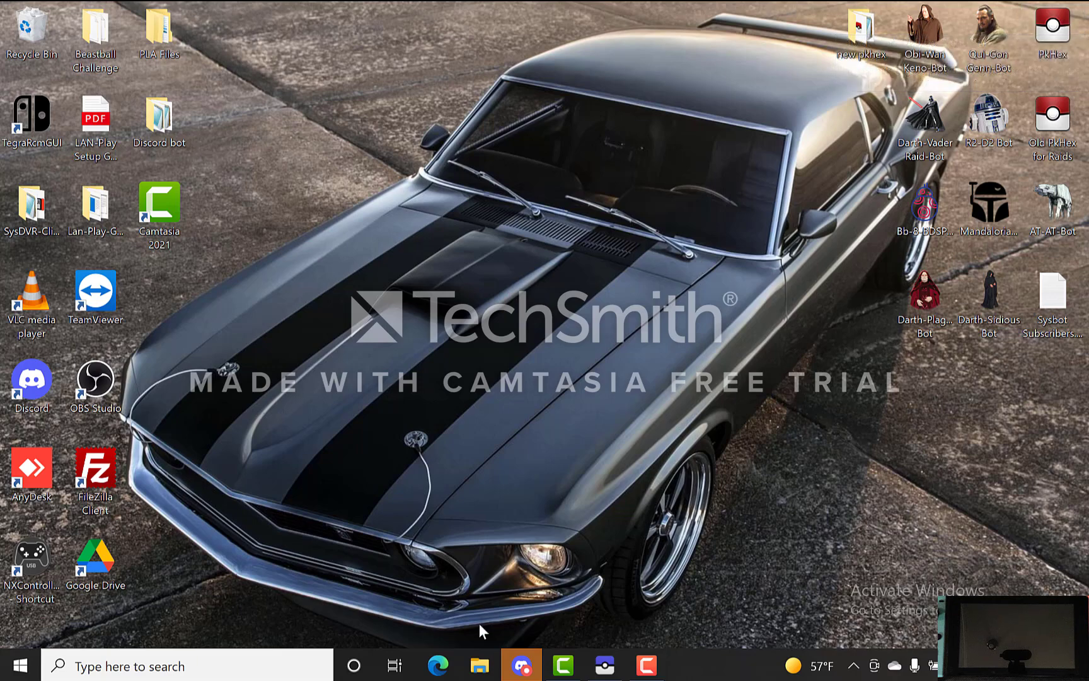
- Reopen the browser at the SysDVR download search, revisit the exelix11/SysDVR releases page, and close the search
{"action": "left_click", "coordinate": [438, 667]}
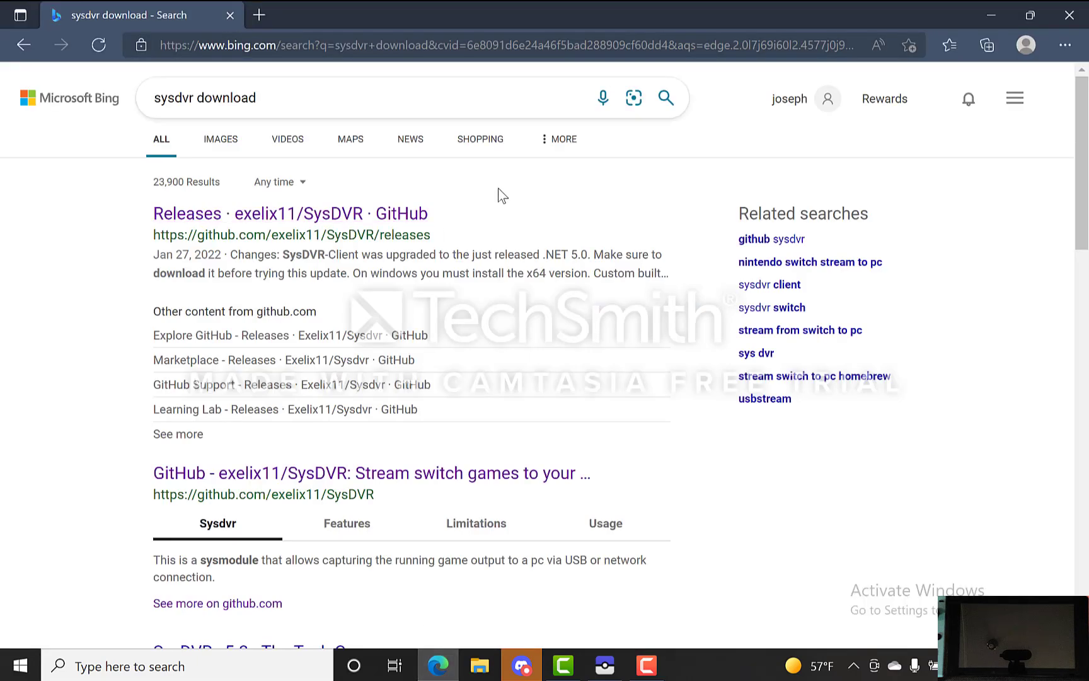
{"action": "left_click", "coordinate": [300, 215]}
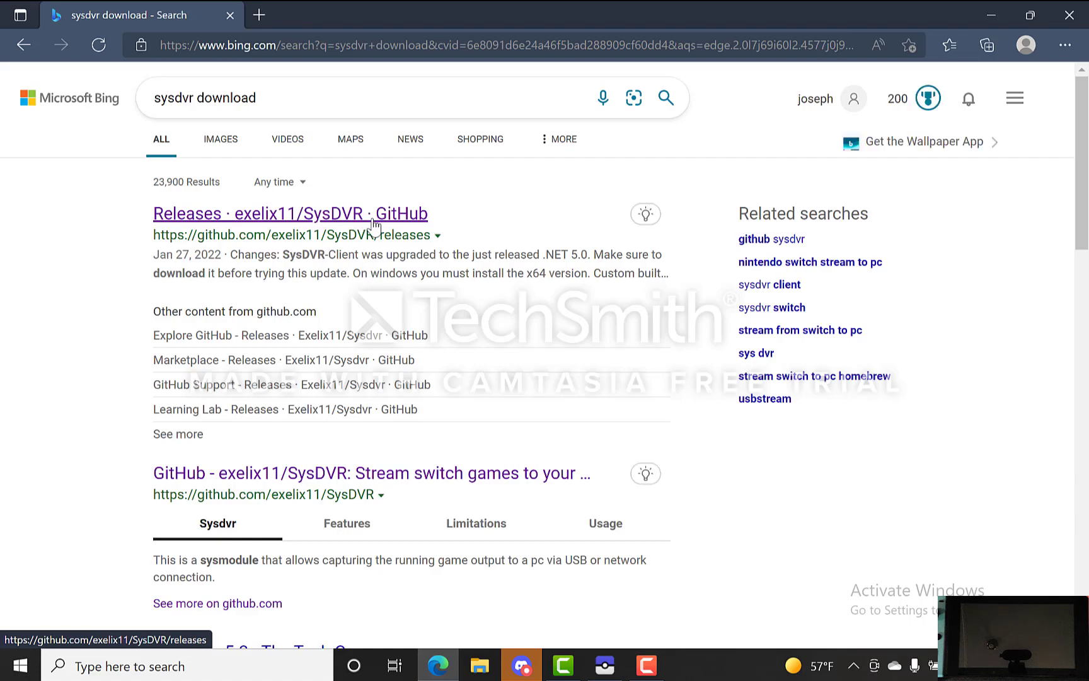
{"action": "left_click", "coordinate": [234, 11]}
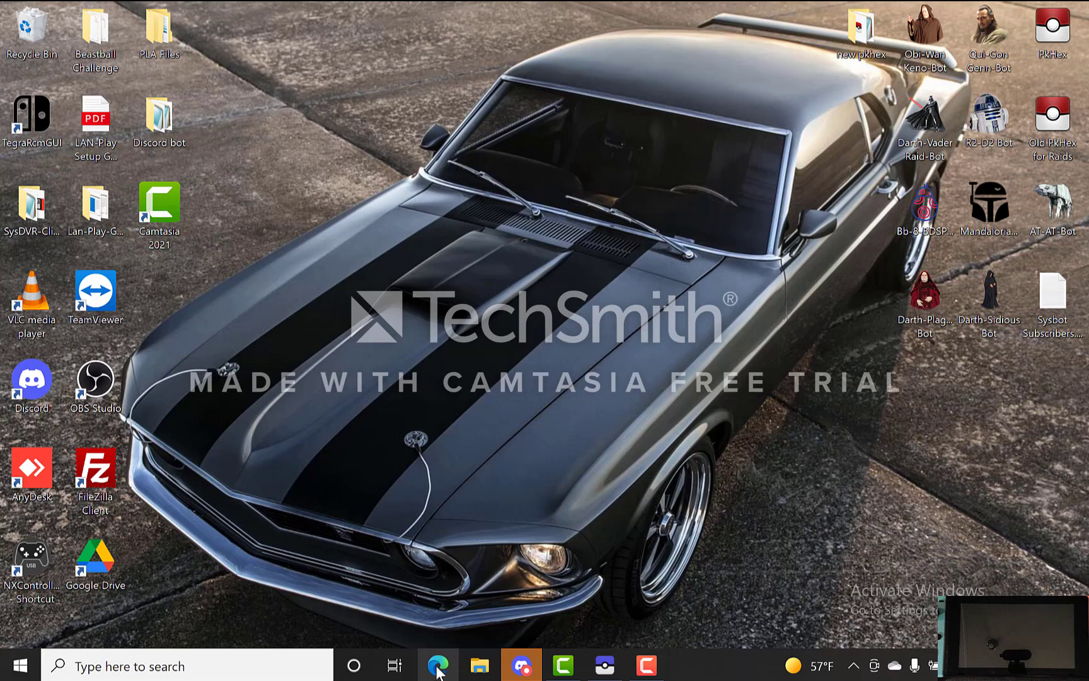
- Launch FileZilla Client and enter 192.168.42.16 as the host address
{"action": "left_click", "coordinate": [105, 480]}
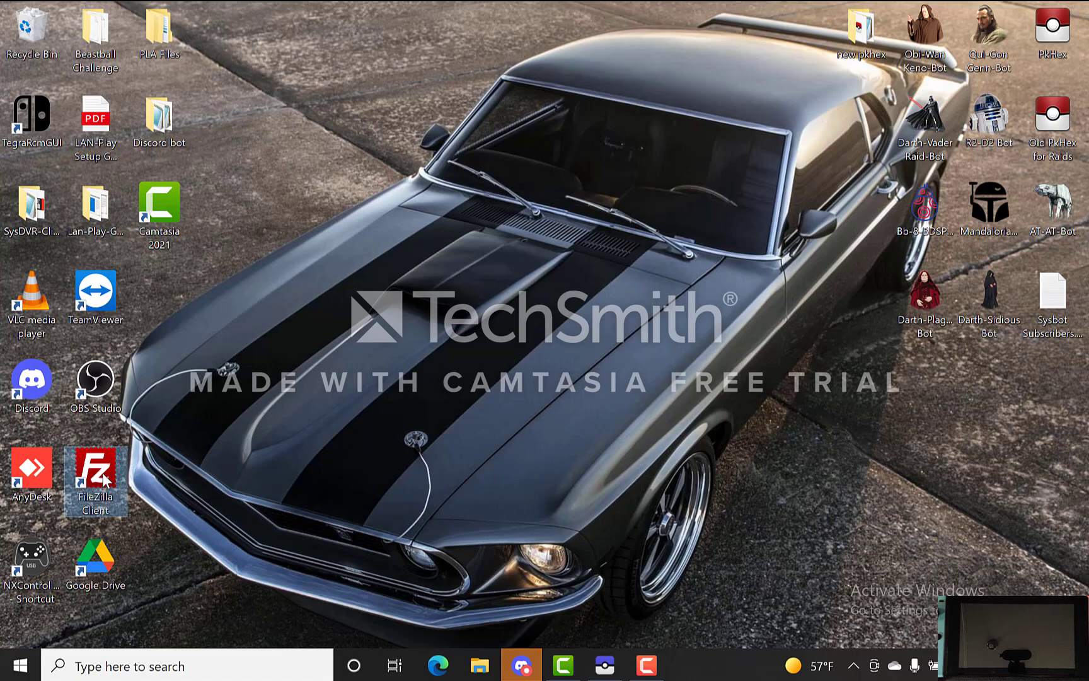
{"action": "double_click", "coordinate": [106, 481]}
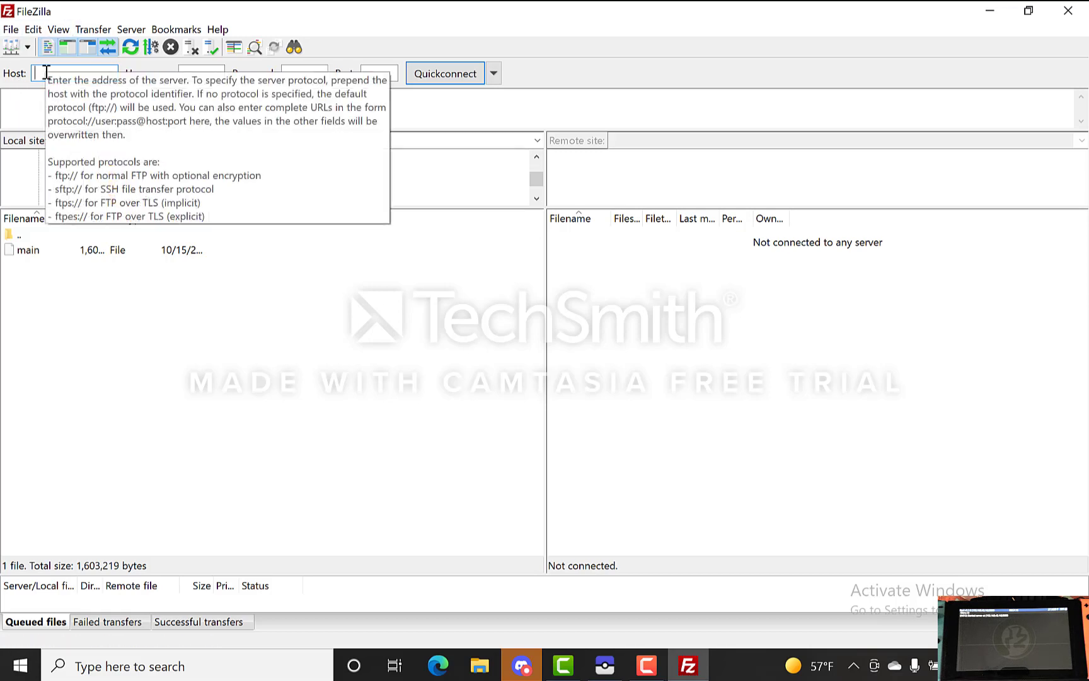
{"action": "type", "text": "1"}
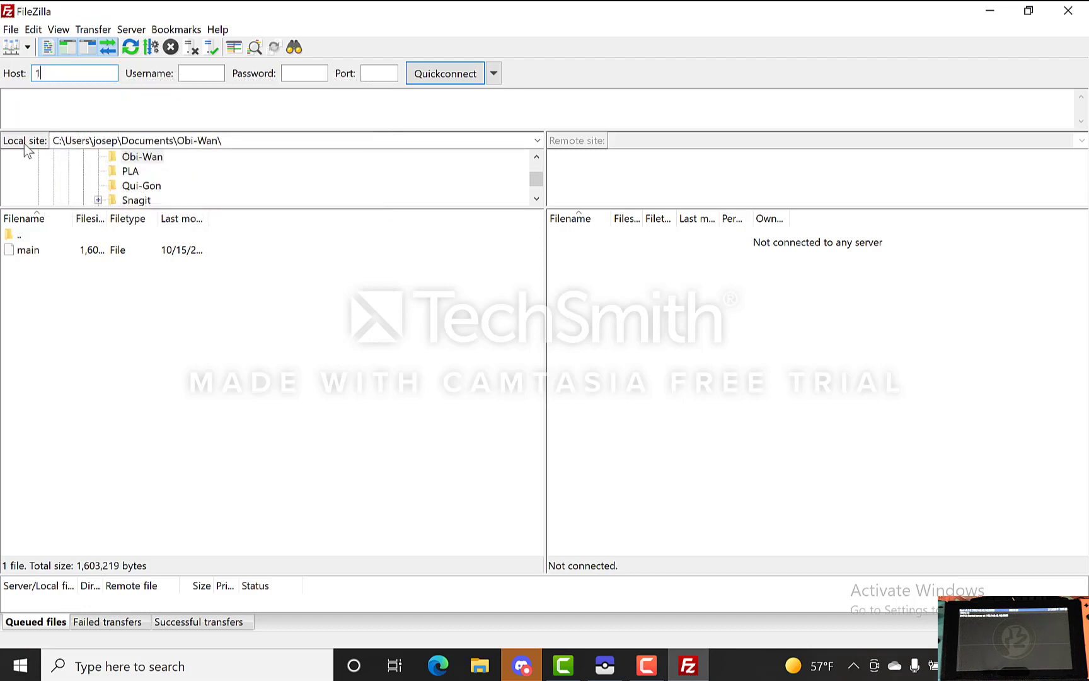
{"action": "type", "text": "92.168.42.16"}
- Set the port to 5000 and connect to the console's FTP server, accepting the insecure connection
{"action": "left_click", "coordinate": [381, 74]}
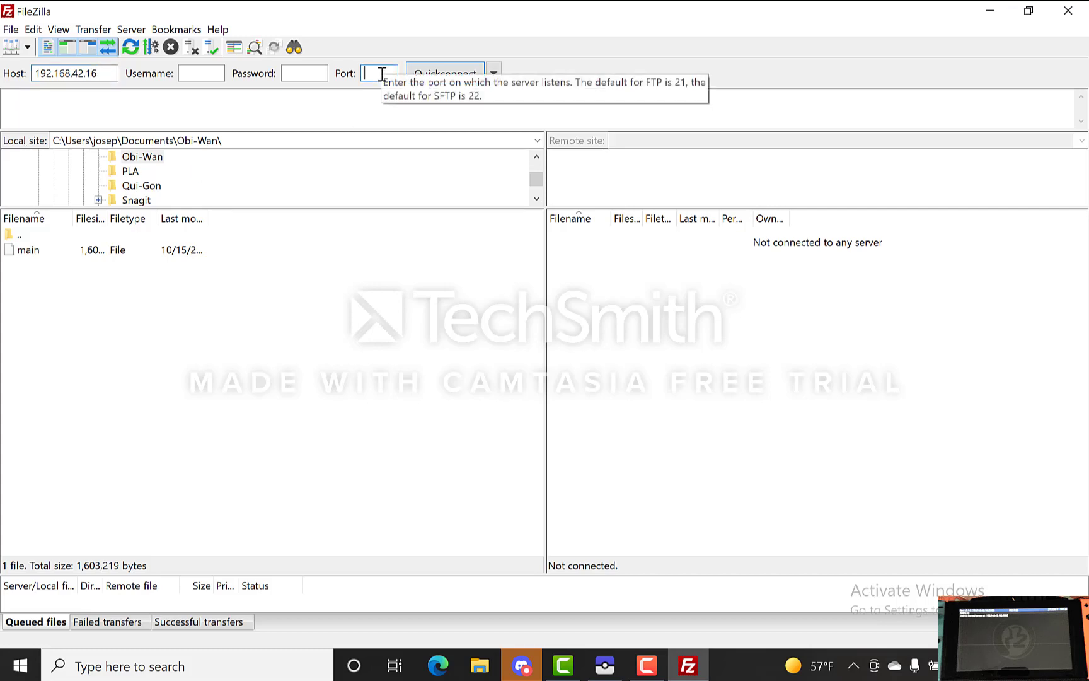
{"action": "type", "text": "5000"}
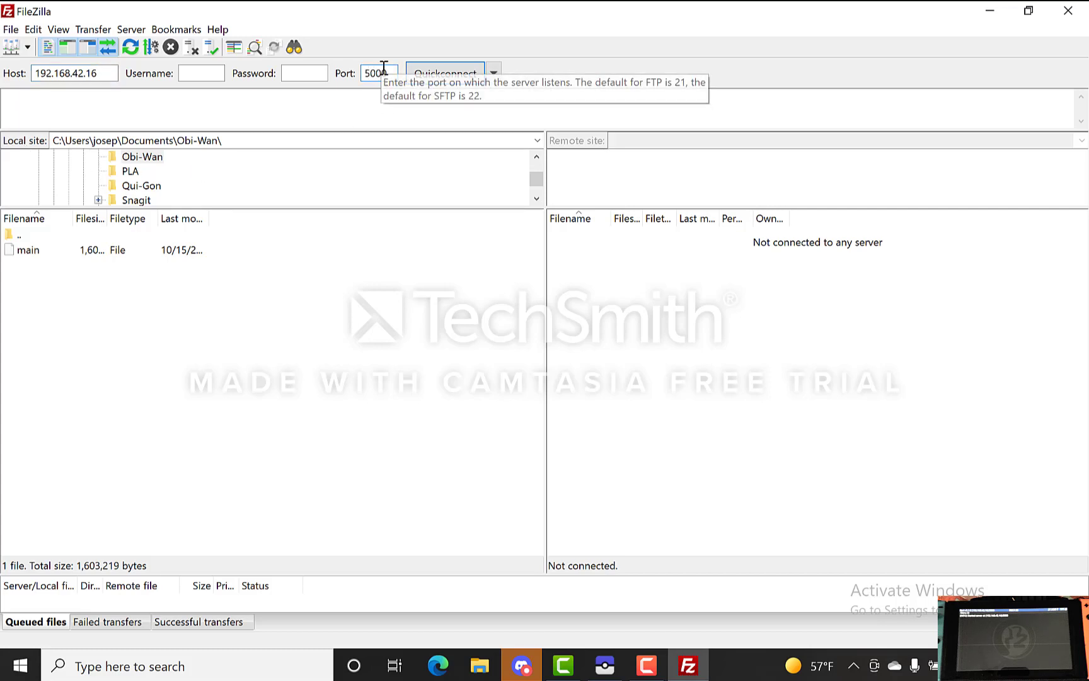
{"action": "left_click", "coordinate": [457, 75]}
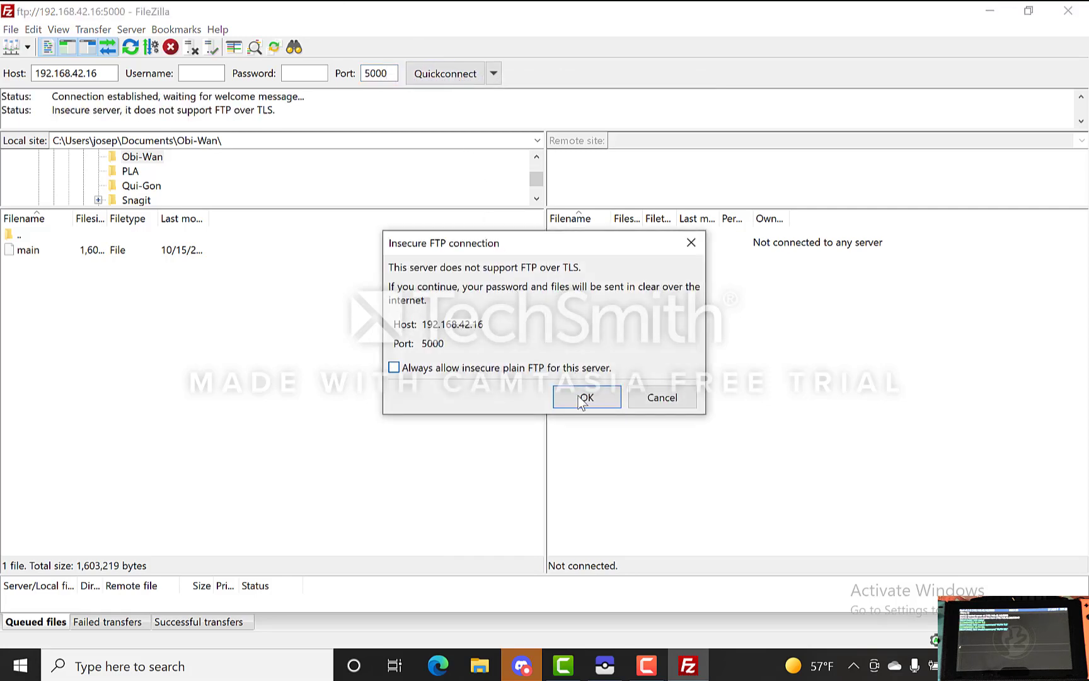
{"action": "left_click", "coordinate": [579, 402]}
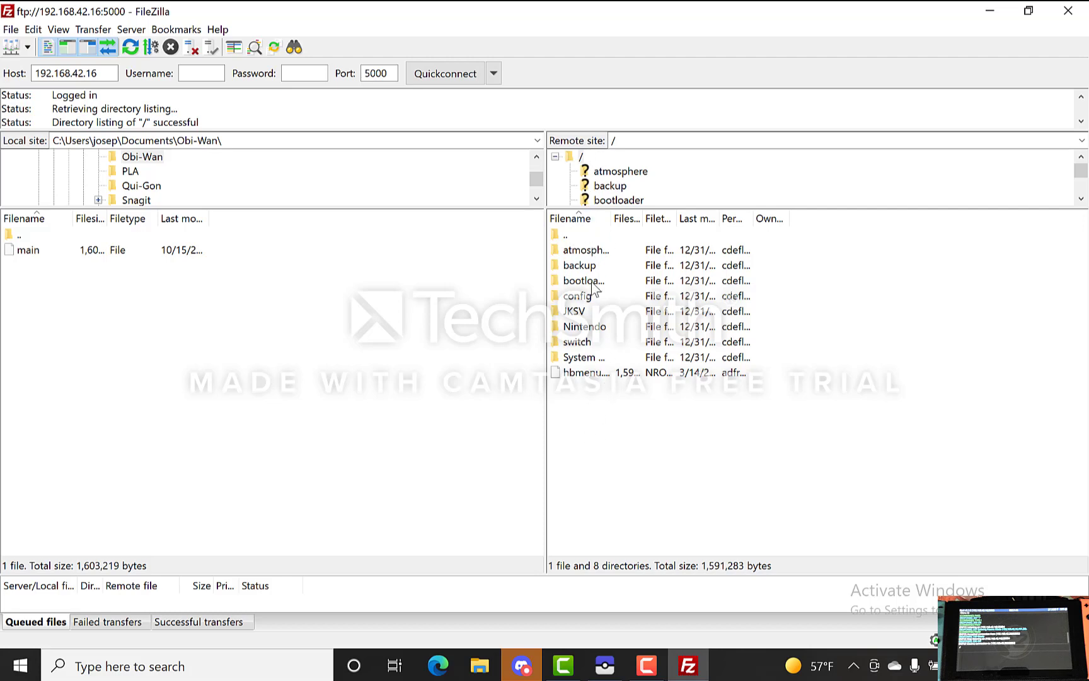
- Move the local site up two levels from the Obi-Wan folder to the user's home folder
{"action": "left_click", "coordinate": [12, 237]}
{"action": "double_click", "coordinate": [13, 237]}
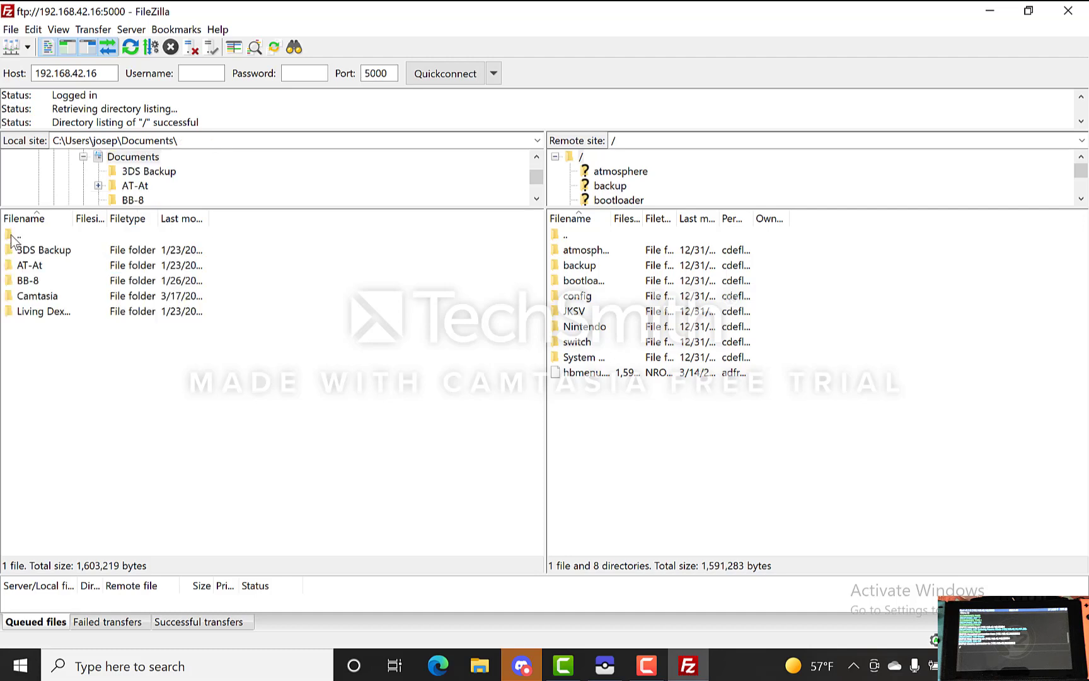
{"action": "double_click", "coordinate": [12, 237]}
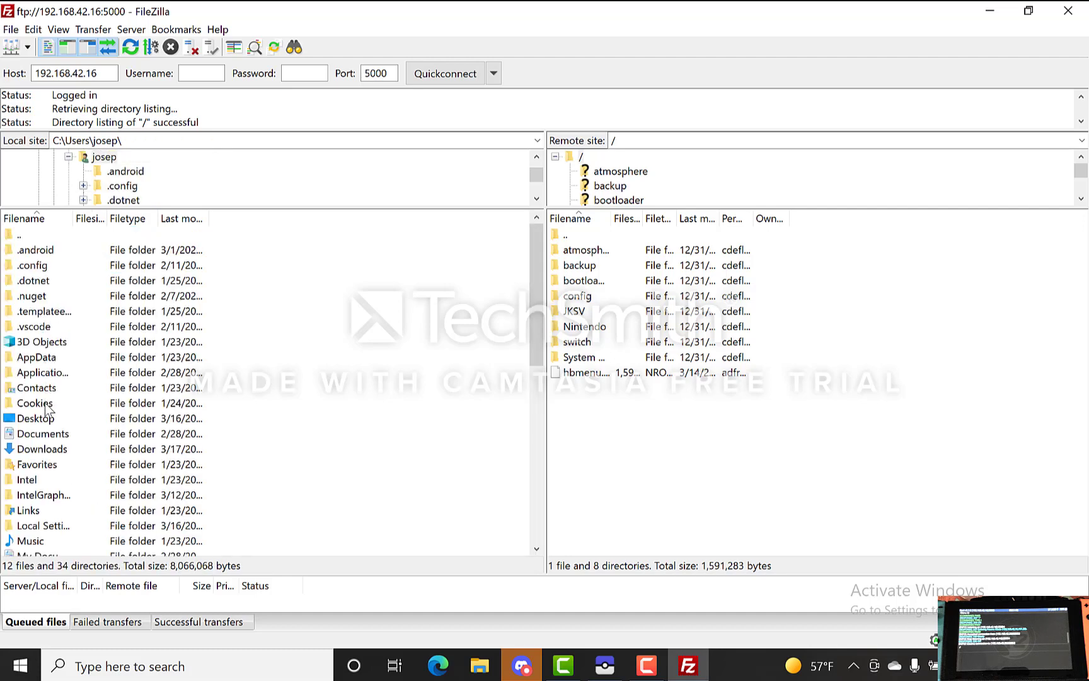
- Open the Downloads folder in File Explorer and extract SysBot-x64.zip into its own SysBot-x64 folder, closing the extracted folder
{"action": "left_click", "coordinate": [480, 667]}
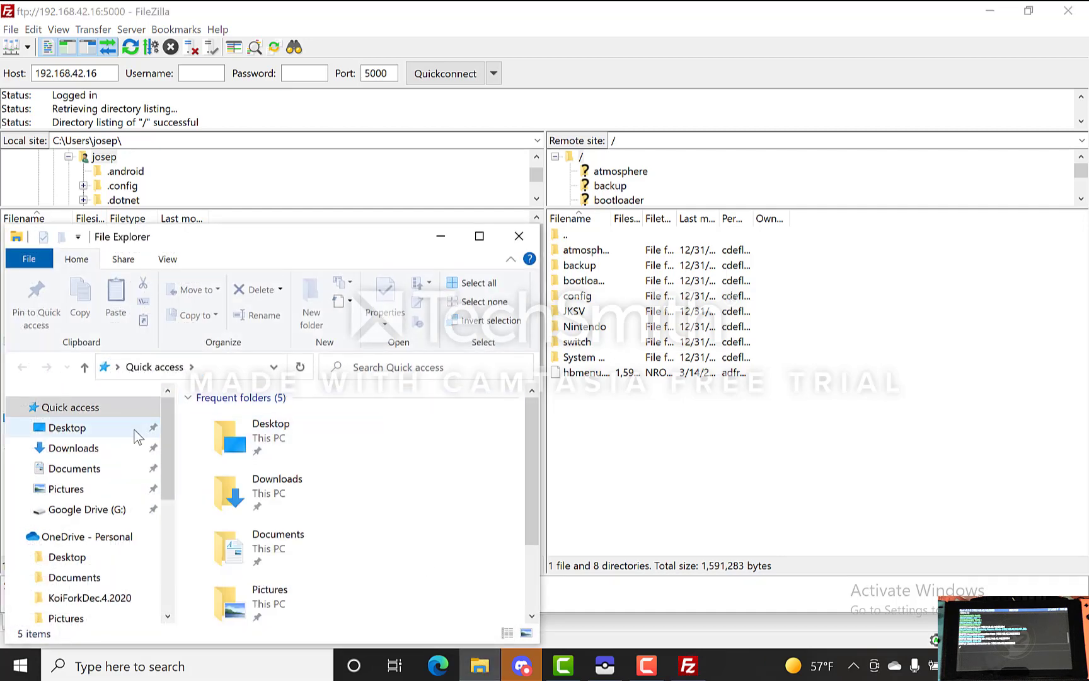
{"action": "left_click", "coordinate": [87, 449]}
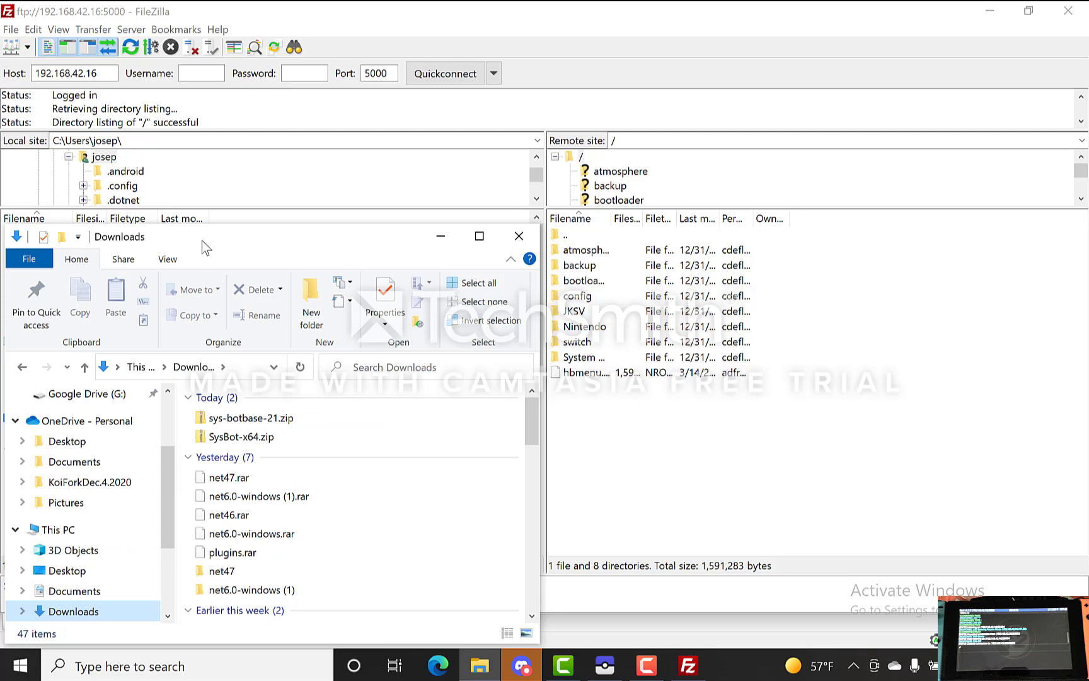
{"action": "left_click_drag", "start_coordinate": [202, 241], "coordinate": [366, 58]}
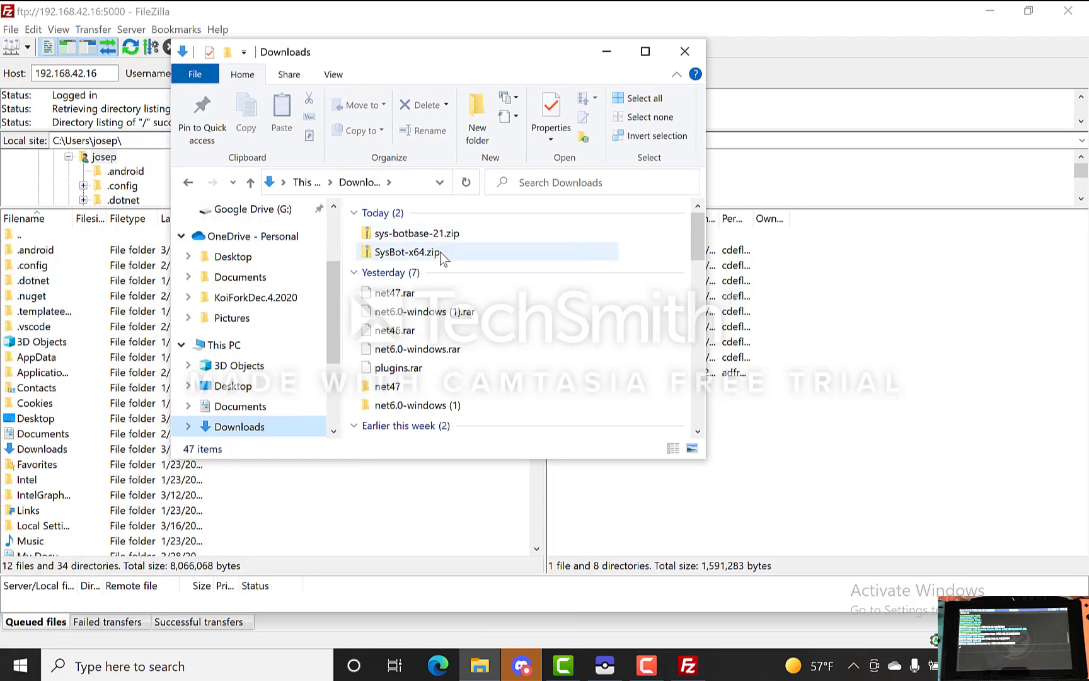
{"action": "right_click", "coordinate": [403, 258]}
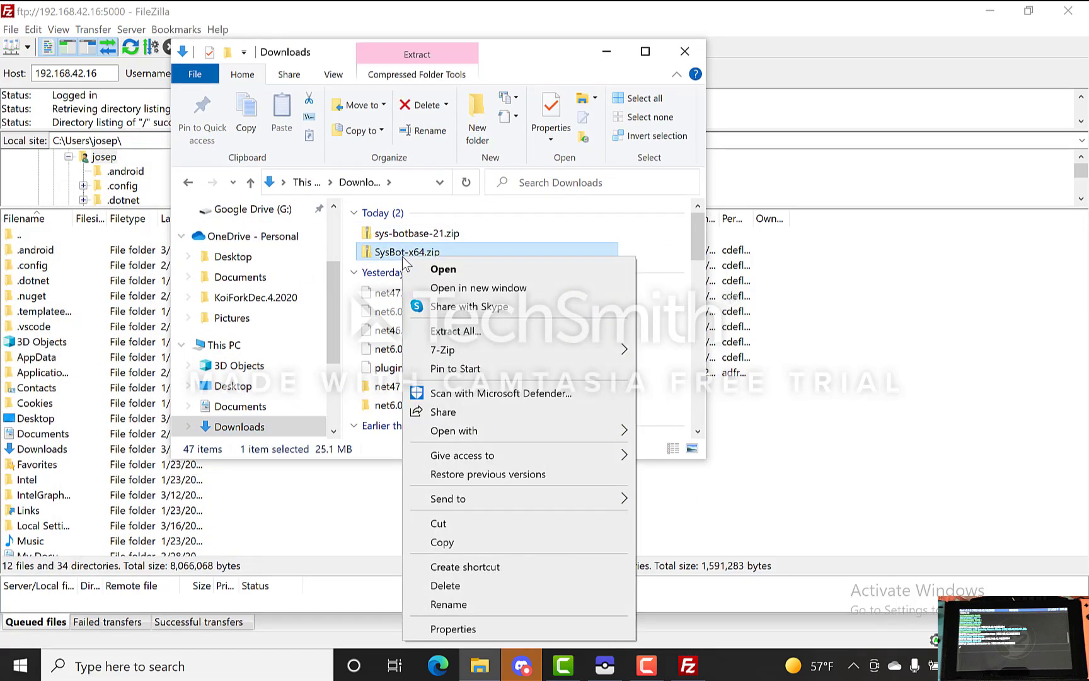
{"action": "left_click", "coordinate": [455, 330]}
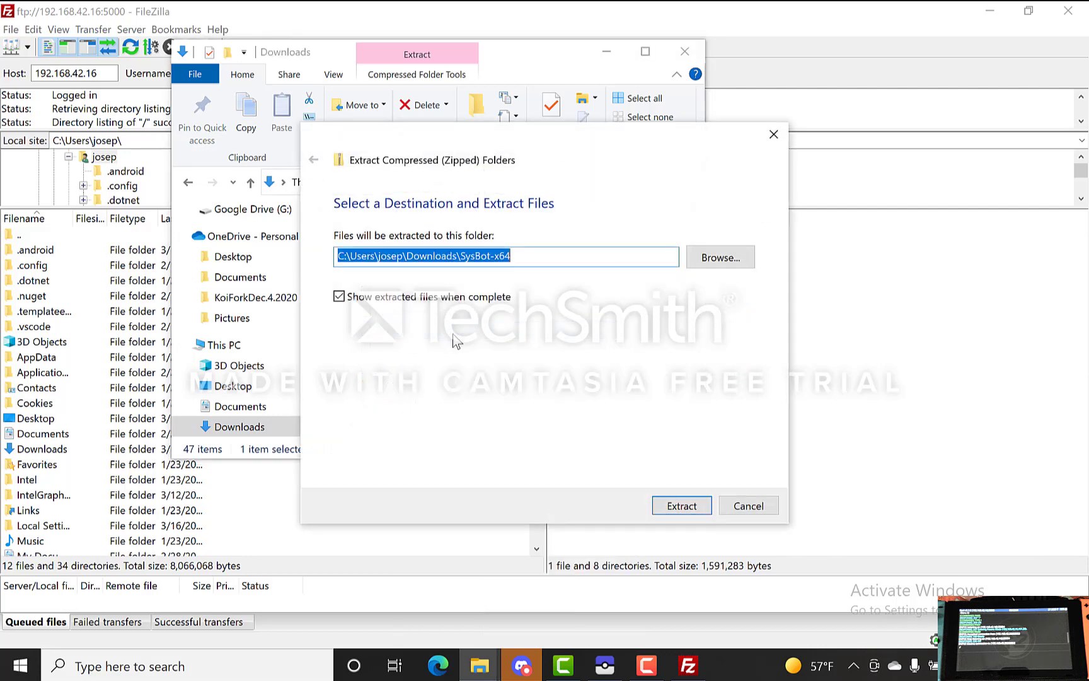
{"action": "left_click", "coordinate": [695, 512]}
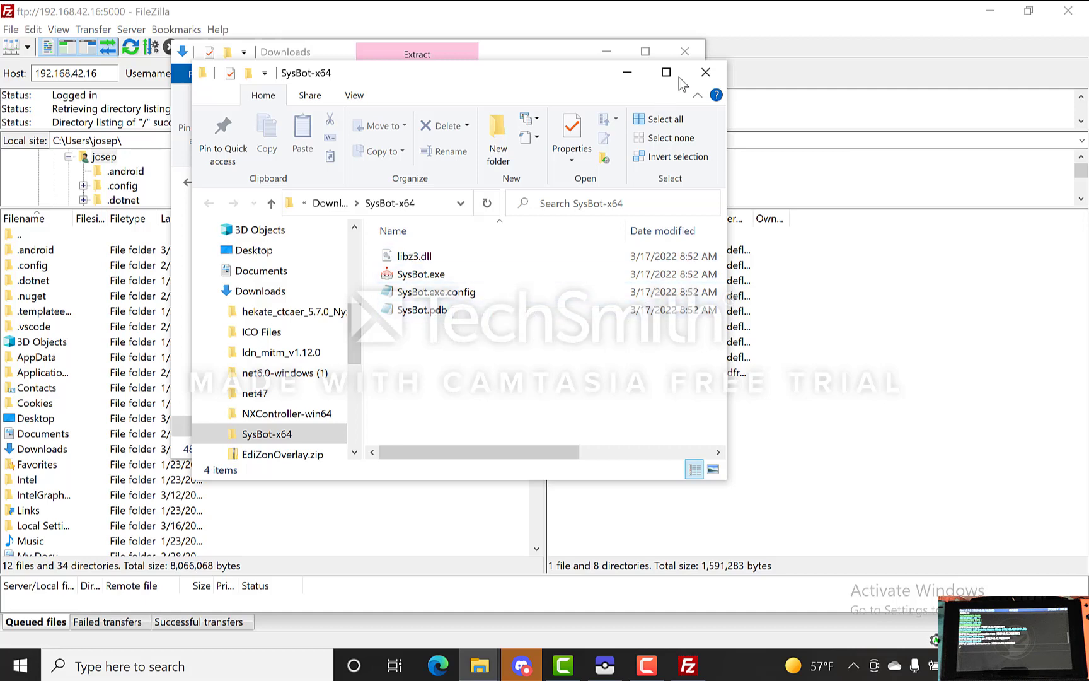
{"action": "left_click", "coordinate": [705, 72]}
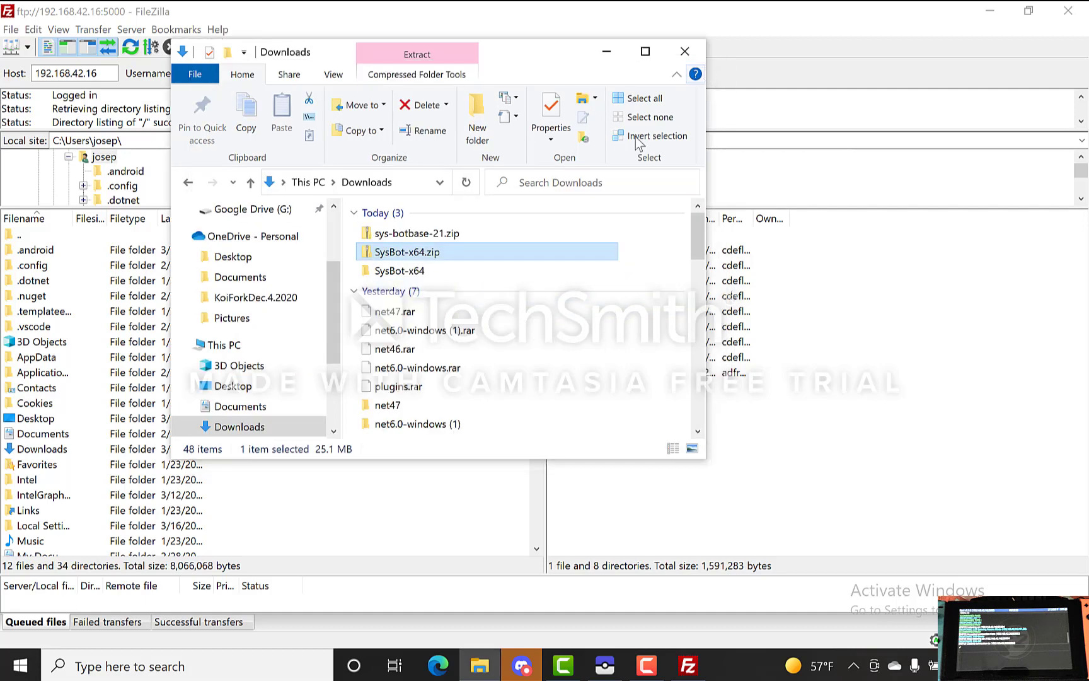
- Extract sys-botbase-21.zip in Downloads into its own sys-botbase-21 folder
{"action": "right_click", "coordinate": [400, 257]}
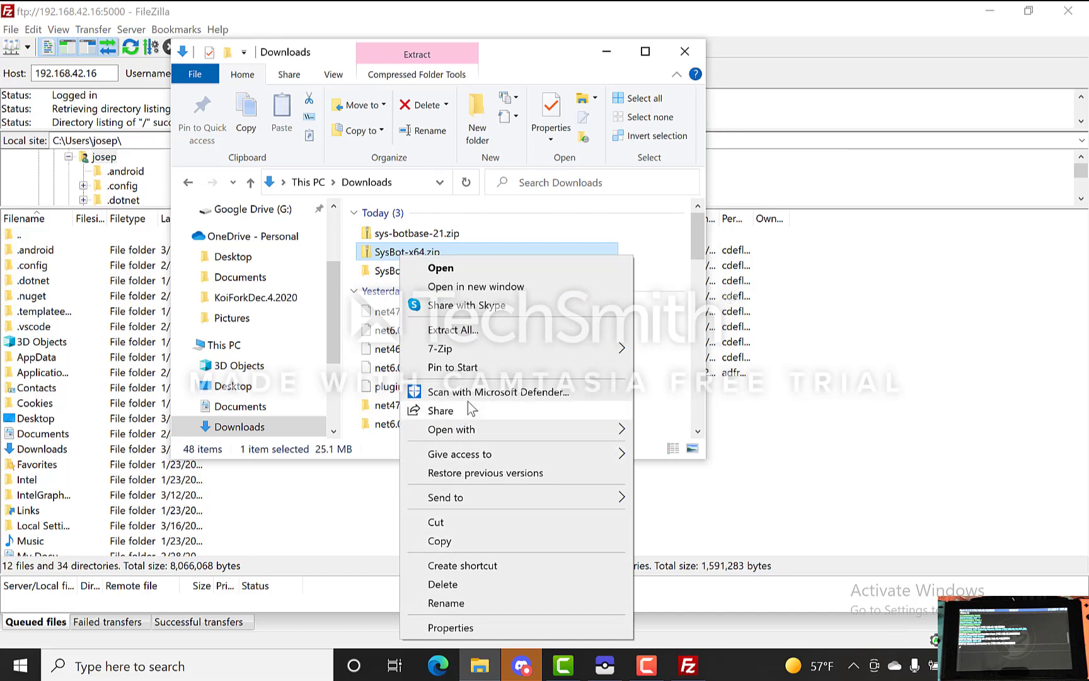
{"action": "left_click", "coordinate": [650, 319]}
{"action": "right_click", "coordinate": [402, 239]}
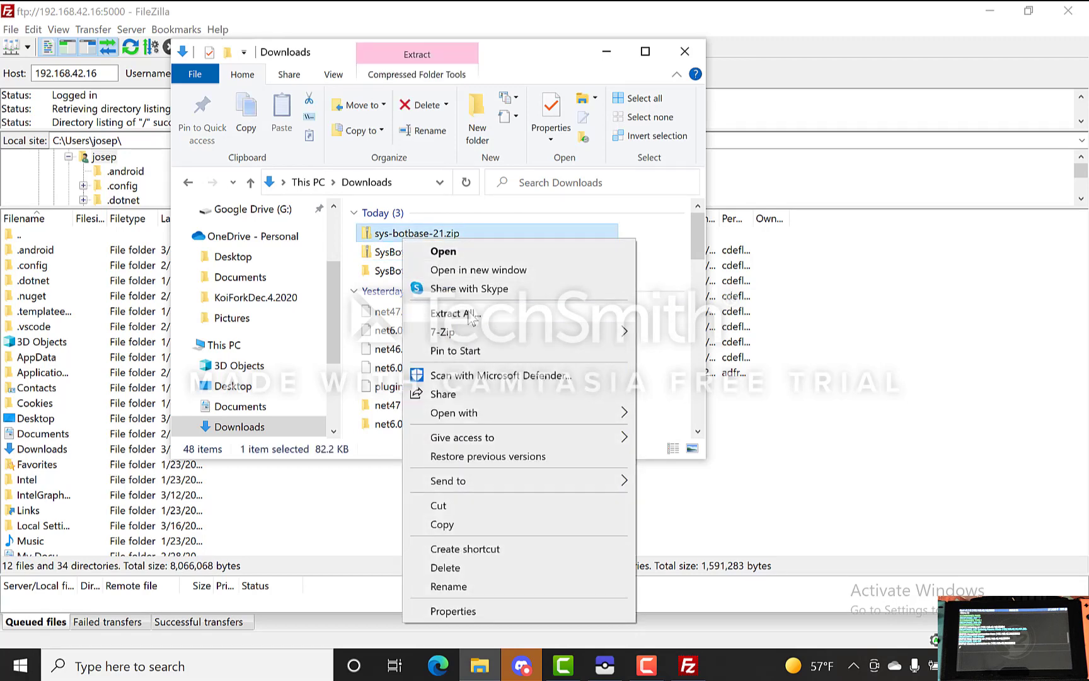
{"action": "left_click", "coordinate": [455, 313]}
{"action": "left_click", "coordinate": [691, 506]}
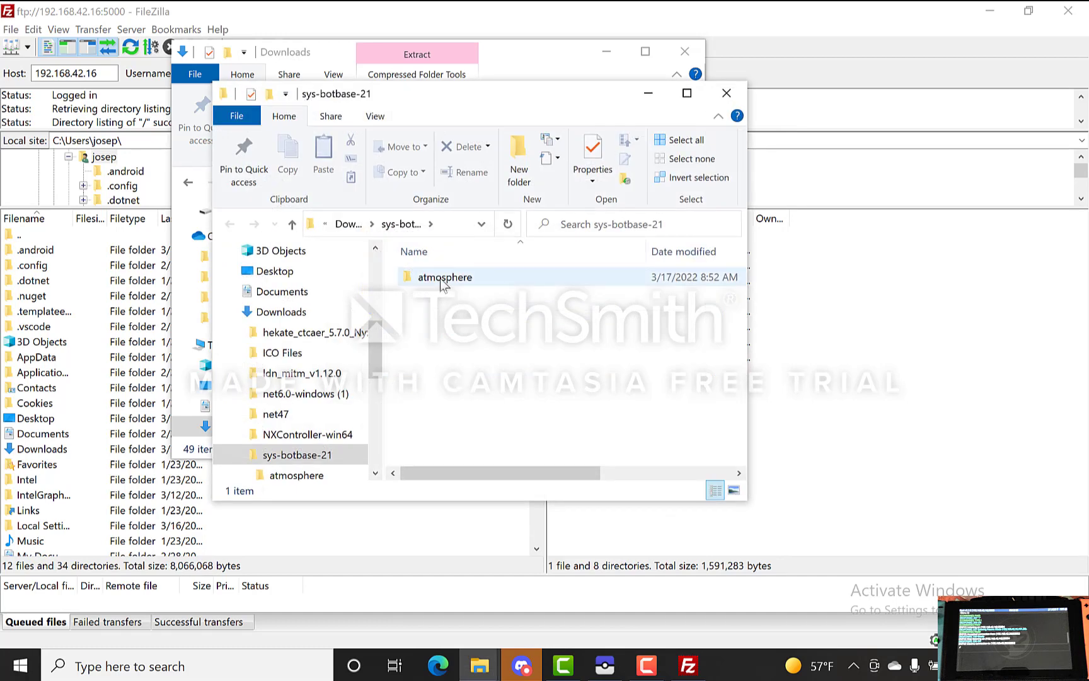
- Close the sys-botbase-21 and Downloads folder windows to return to FileZilla
{"action": "left_click_drag", "start_coordinate": [464, 101], "coordinate": [273, 81]}
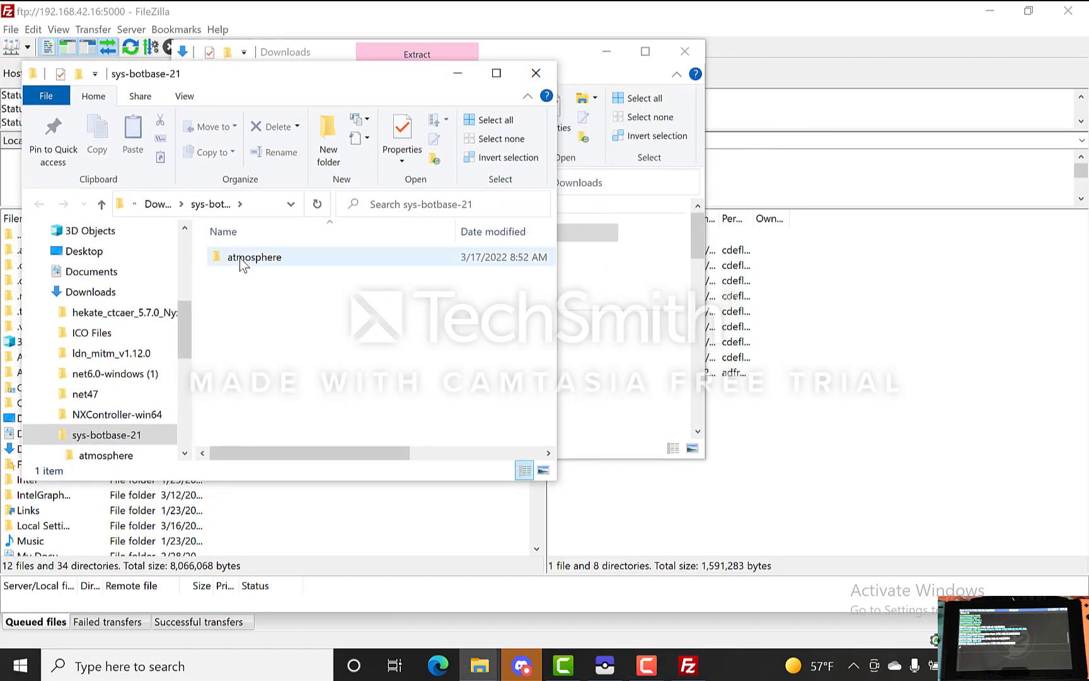
{"action": "left_click", "coordinate": [535, 73]}
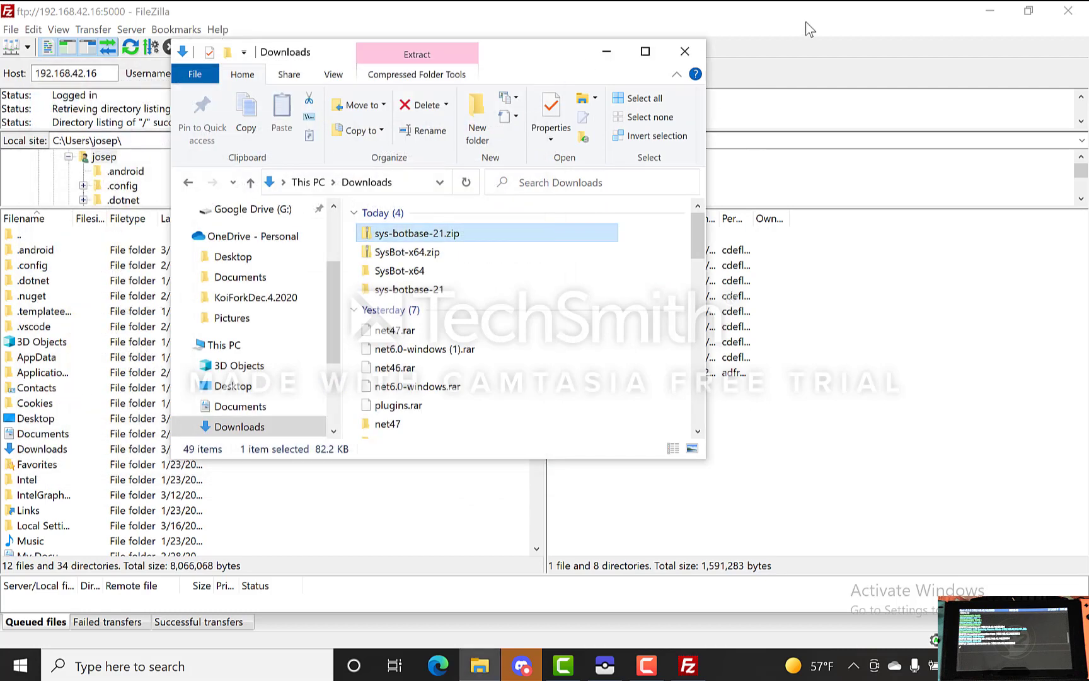
{"action": "left_click", "coordinate": [692, 53]}
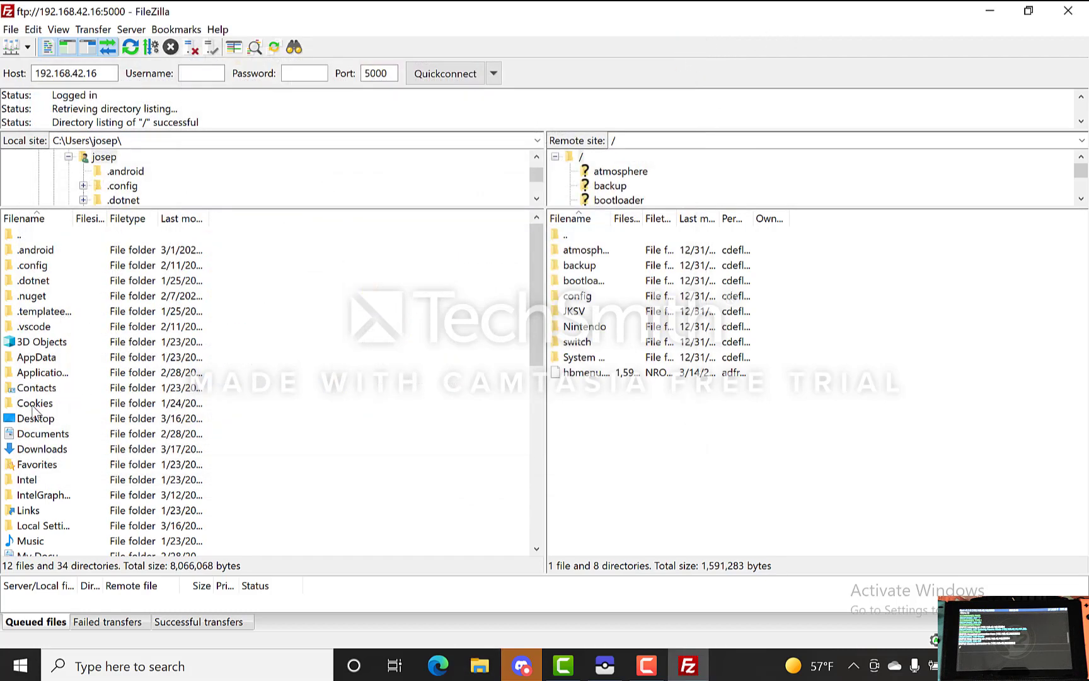
- Browse the local site to Downloads\sys-botbase-21, look through its atmosphere folder, and upload atmosphere to the console's root directory
{"action": "double_click", "coordinate": [30, 448]}
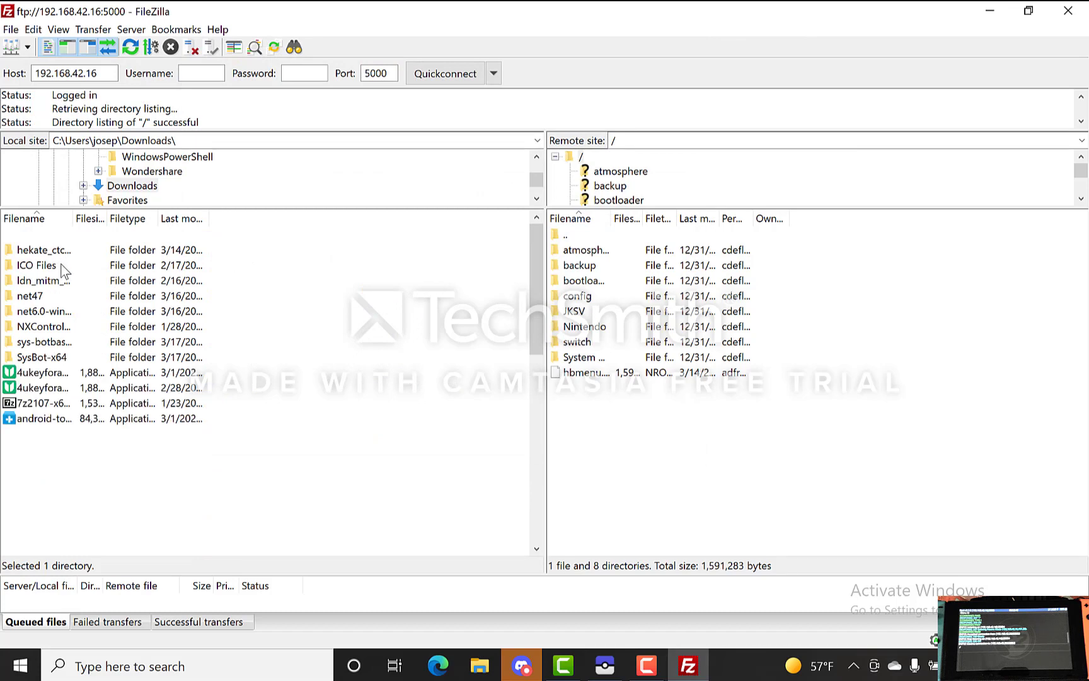
{"action": "double_click", "coordinate": [46, 341]}
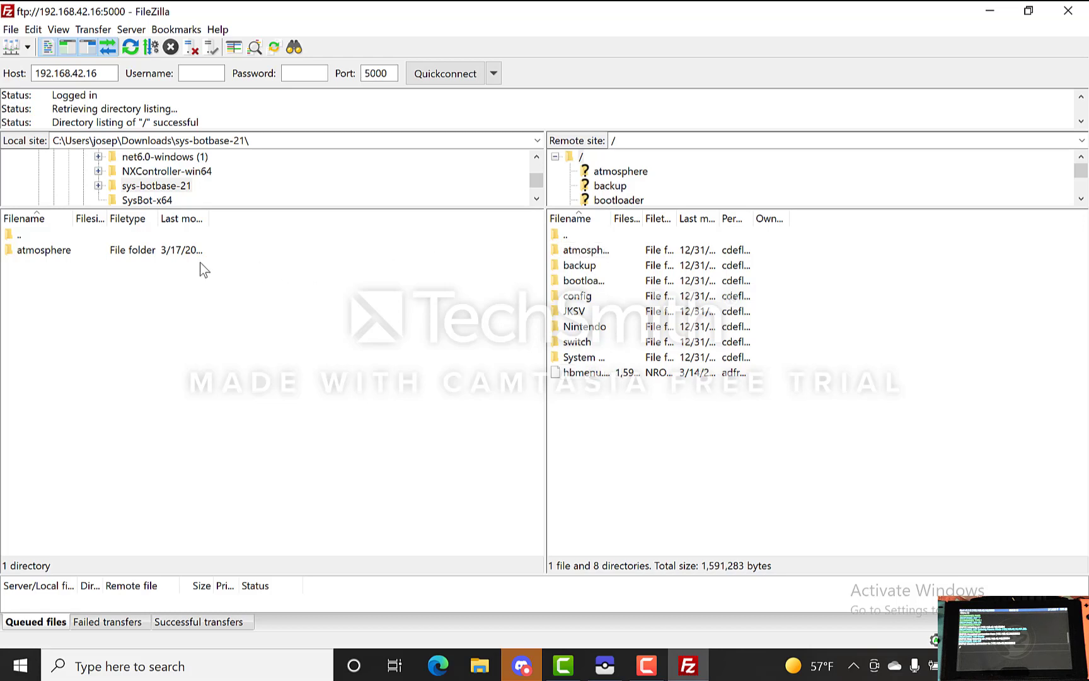
{"action": "double_click", "coordinate": [54, 251]}
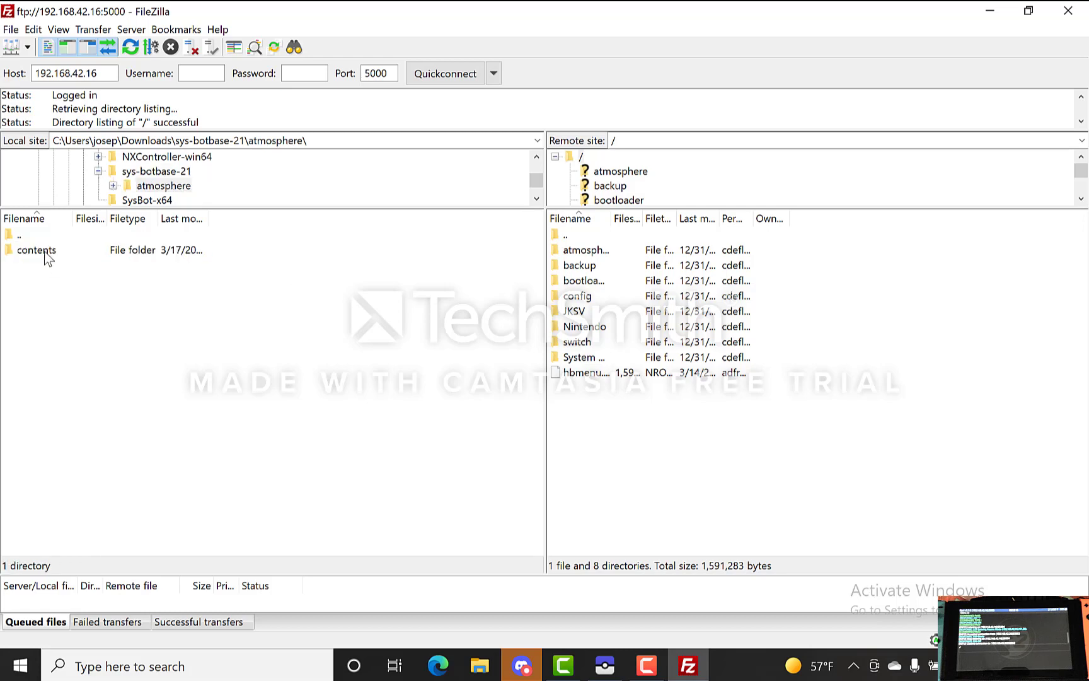
{"action": "left_click", "coordinate": [45, 255]}
{"action": "double_click", "coordinate": [45, 255]}
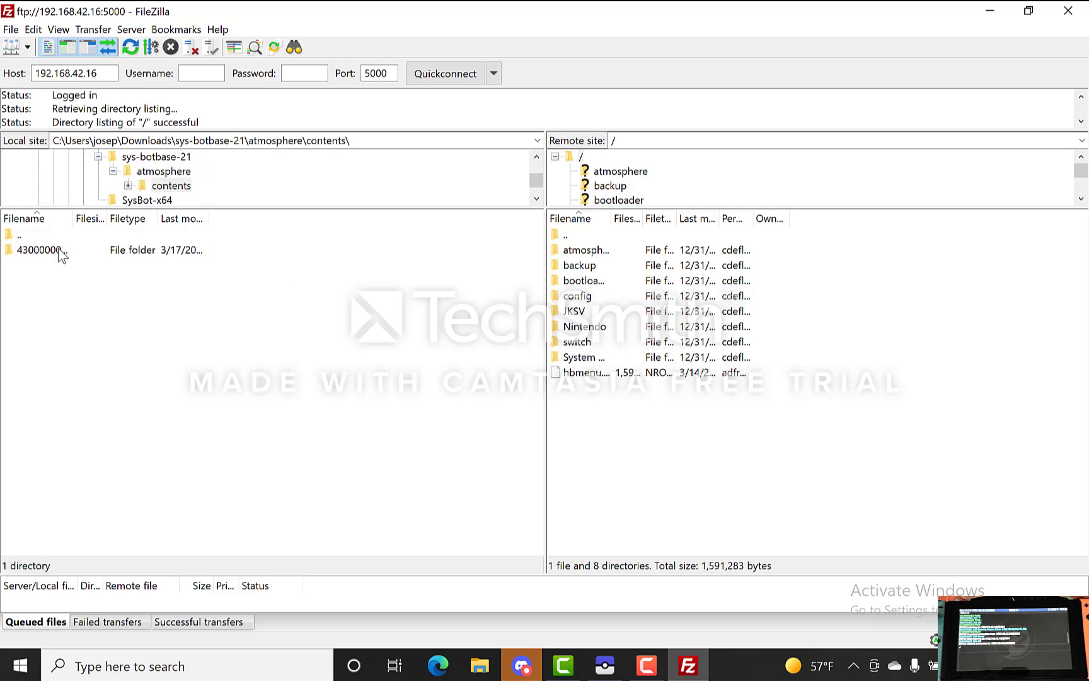
{"action": "double_click", "coordinate": [58, 250]}
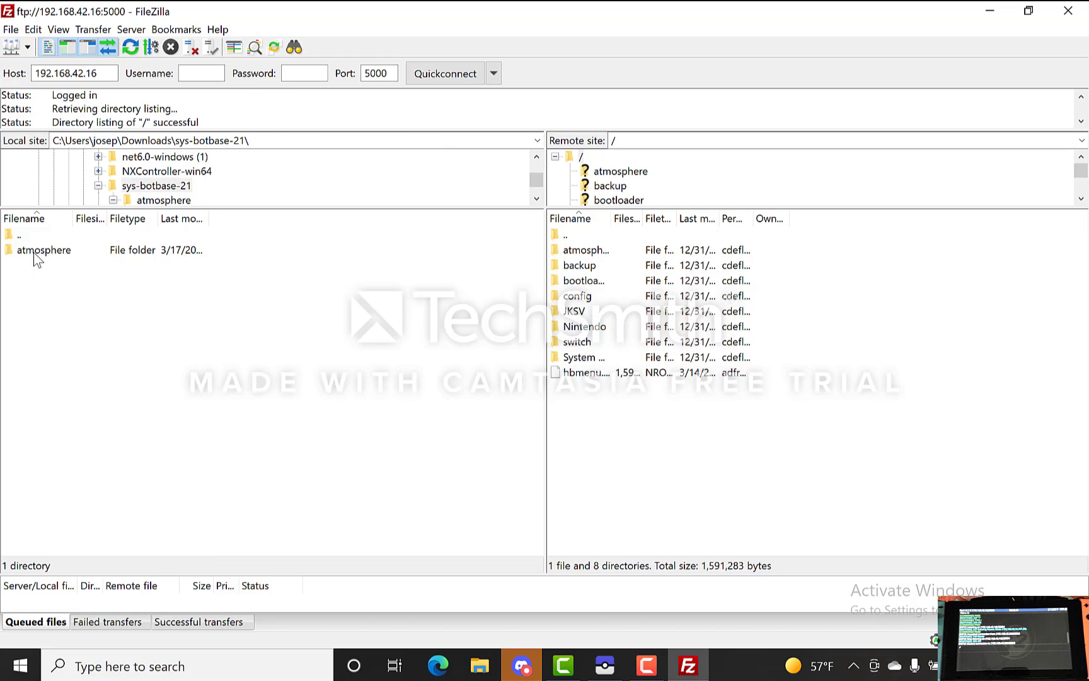
{"action": "left_click_drag", "start_coordinate": [31, 251], "coordinate": [607, 416]}
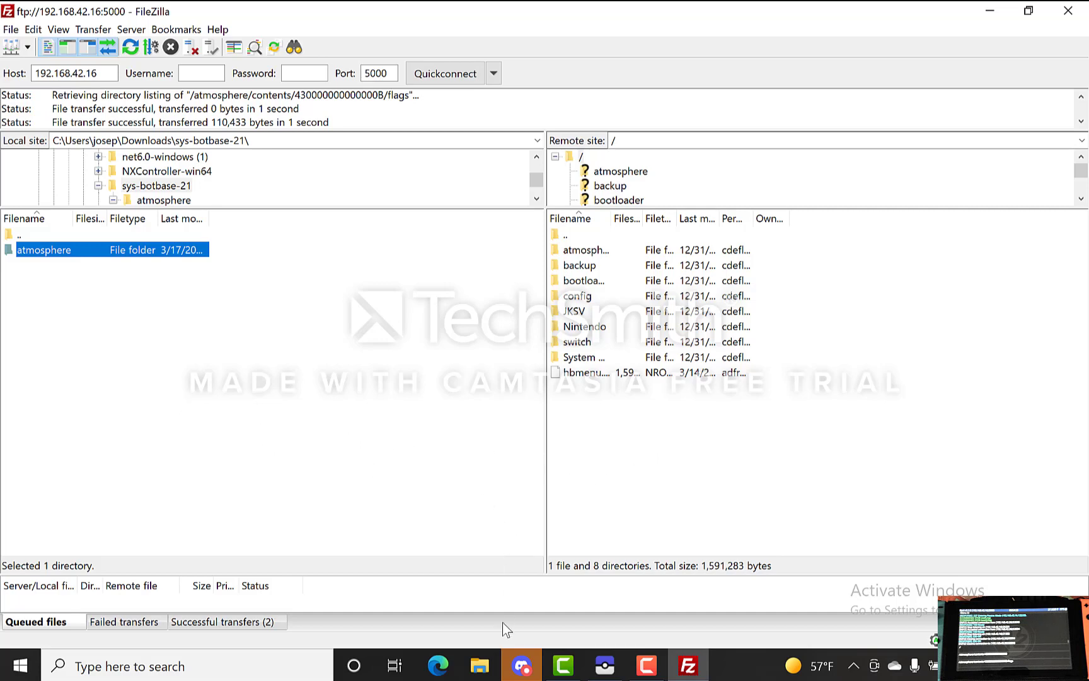
- Close FileZilla, leaving no File Explorer window open
{"action": "left_click", "coordinate": [489, 675]}
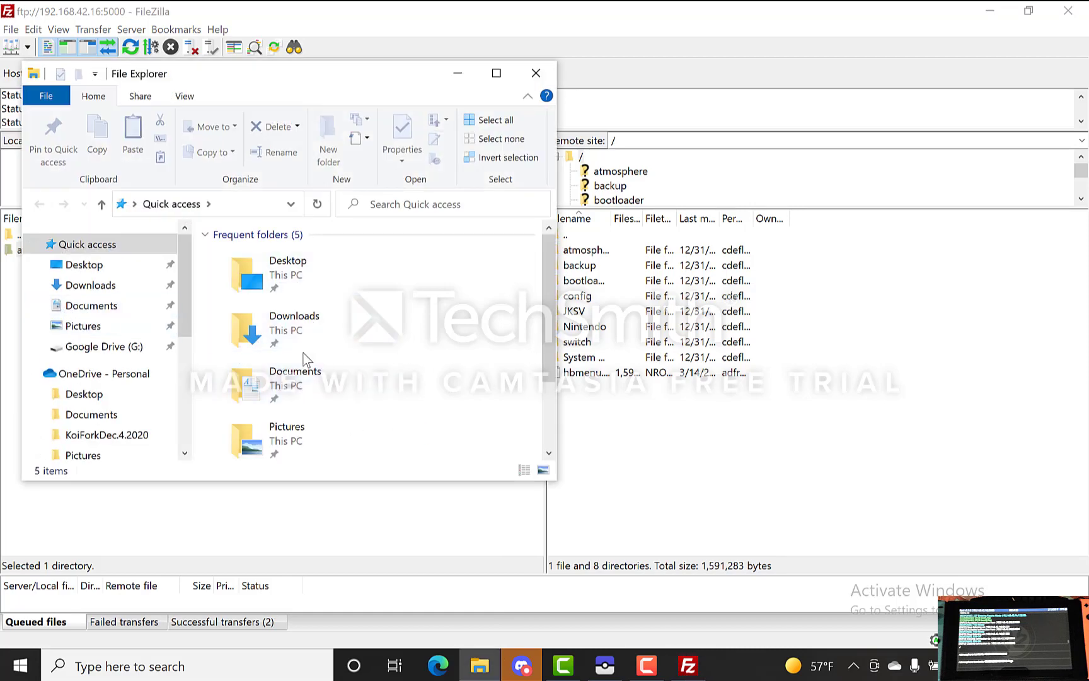
{"action": "left_click", "coordinate": [536, 73]}
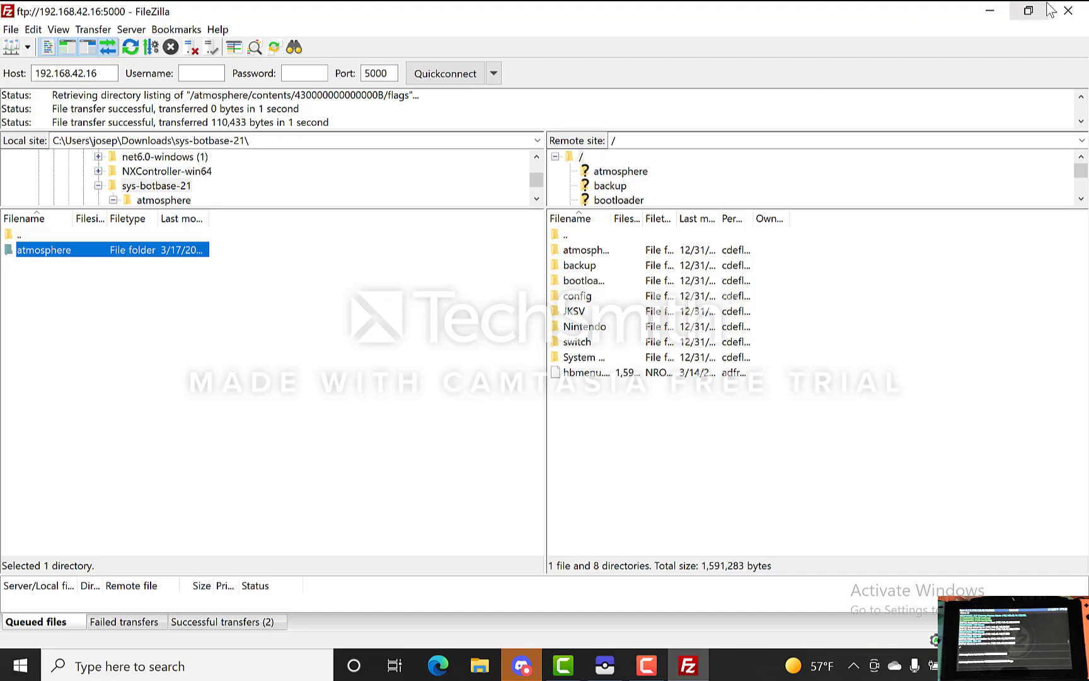
{"action": "left_click", "coordinate": [1068, 11]}
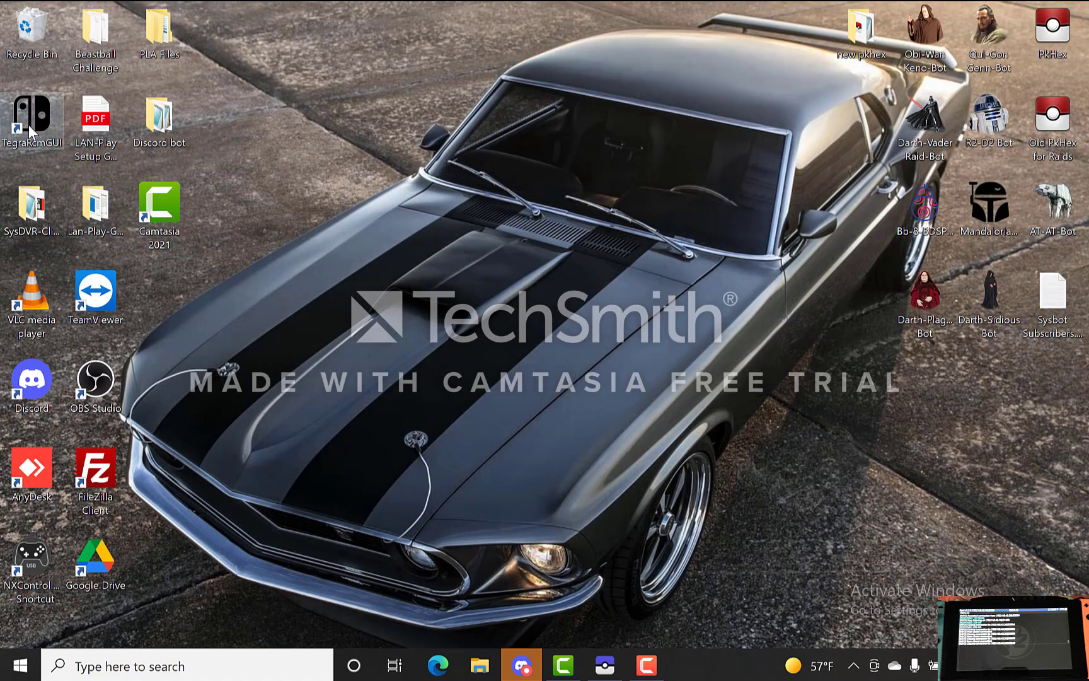
- Open TegraRcmGUI to view its hekate payload selection, and close it
{"action": "double_click", "coordinate": [31, 125]}
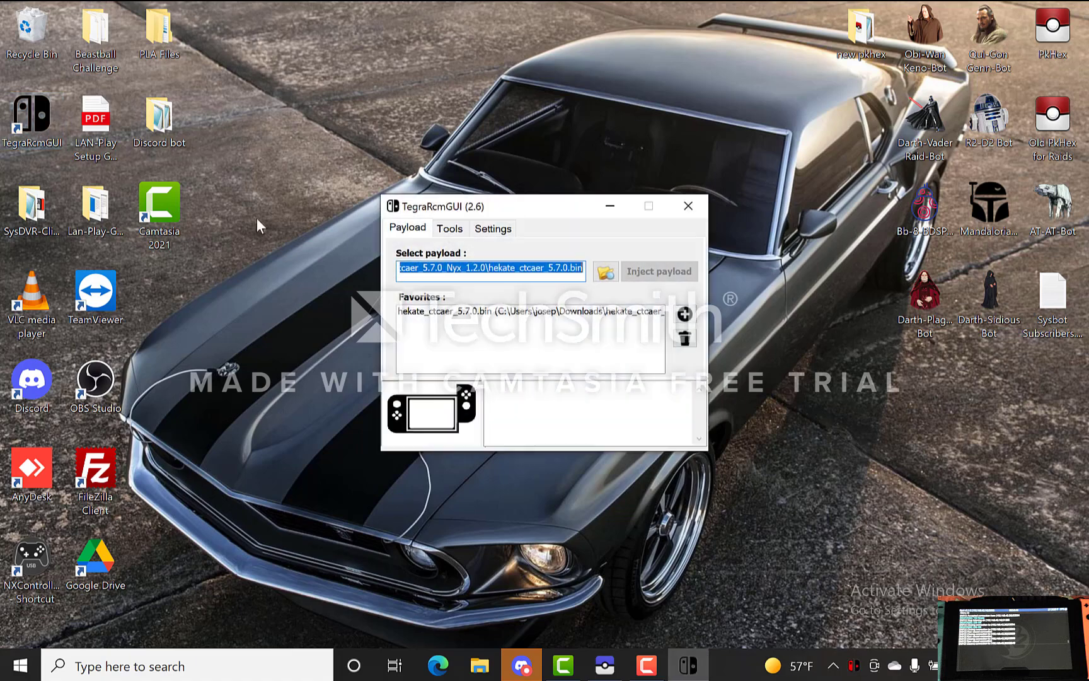
{"action": "left_click", "coordinate": [688, 206]}
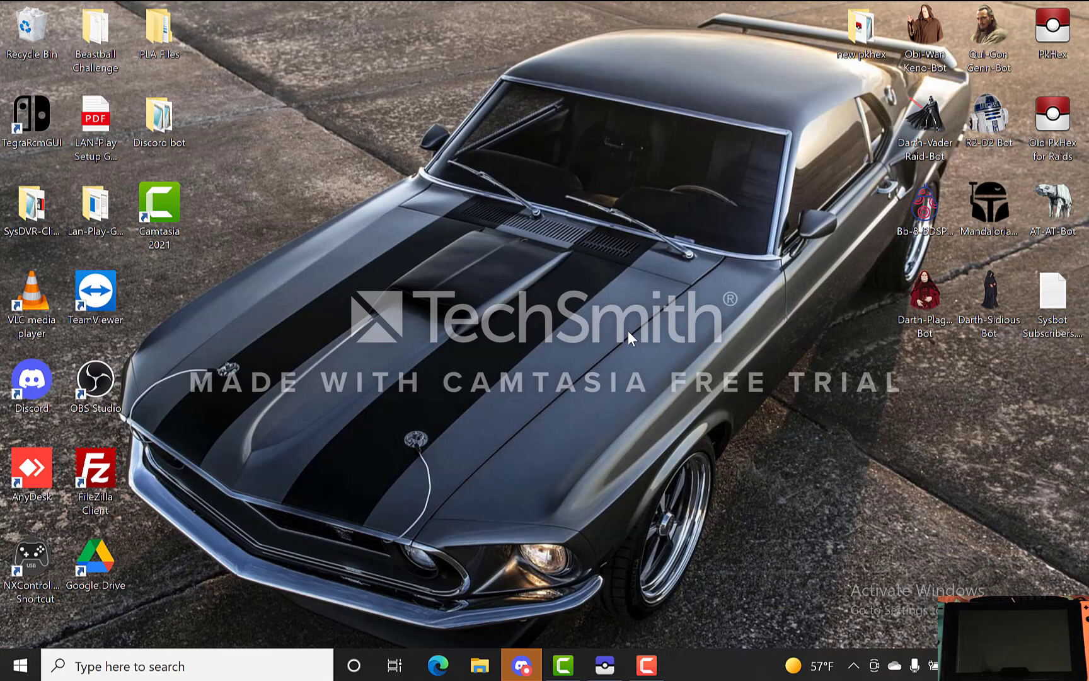
- Move the SysBot-x64 folder from Downloads to an empty spot on the desktop and close File Explorer
{"action": "left_click", "coordinate": [479, 667]}
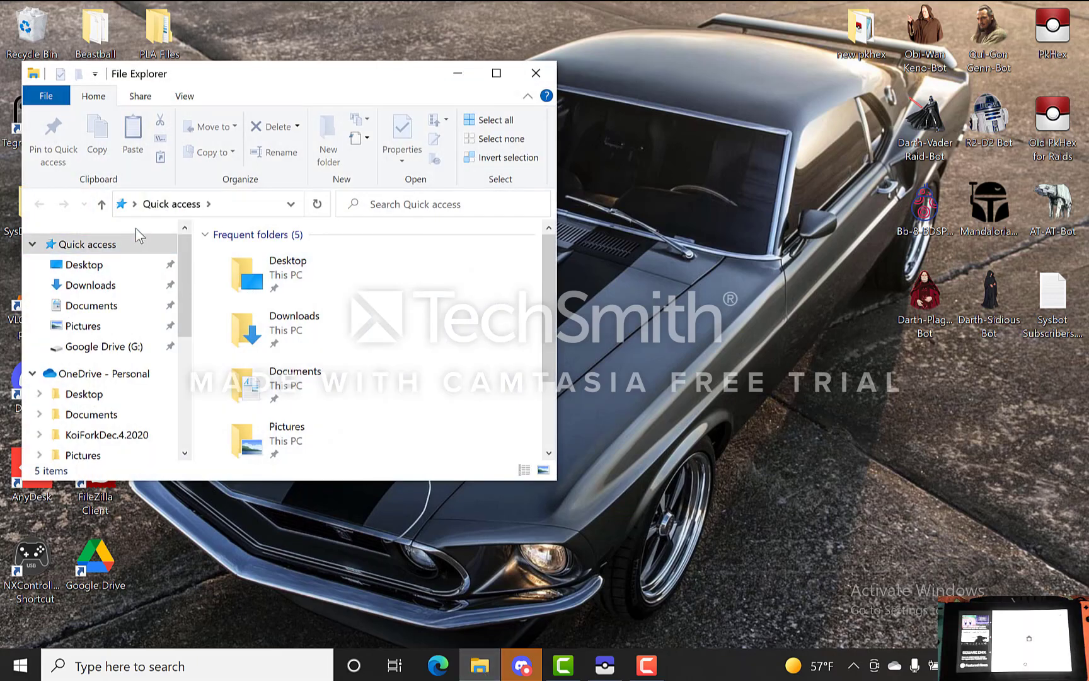
{"action": "left_click", "coordinate": [101, 285]}
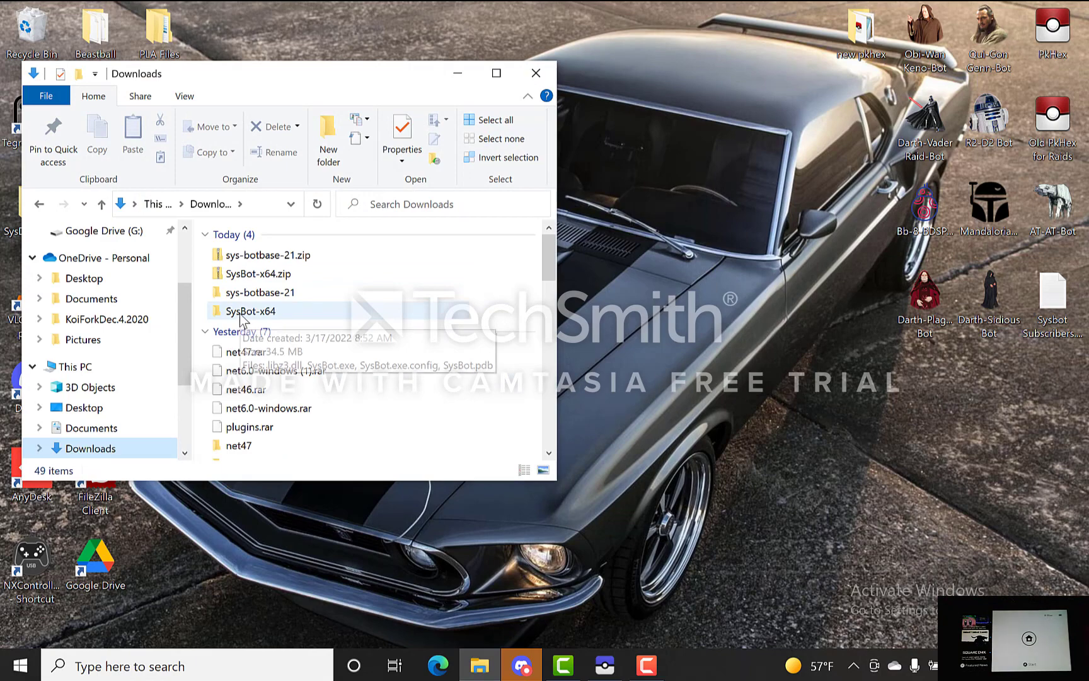
{"action": "left_click_drag", "start_coordinate": [242, 318], "coordinate": [639, 287]}
{"action": "left_click", "coordinate": [528, 66]}
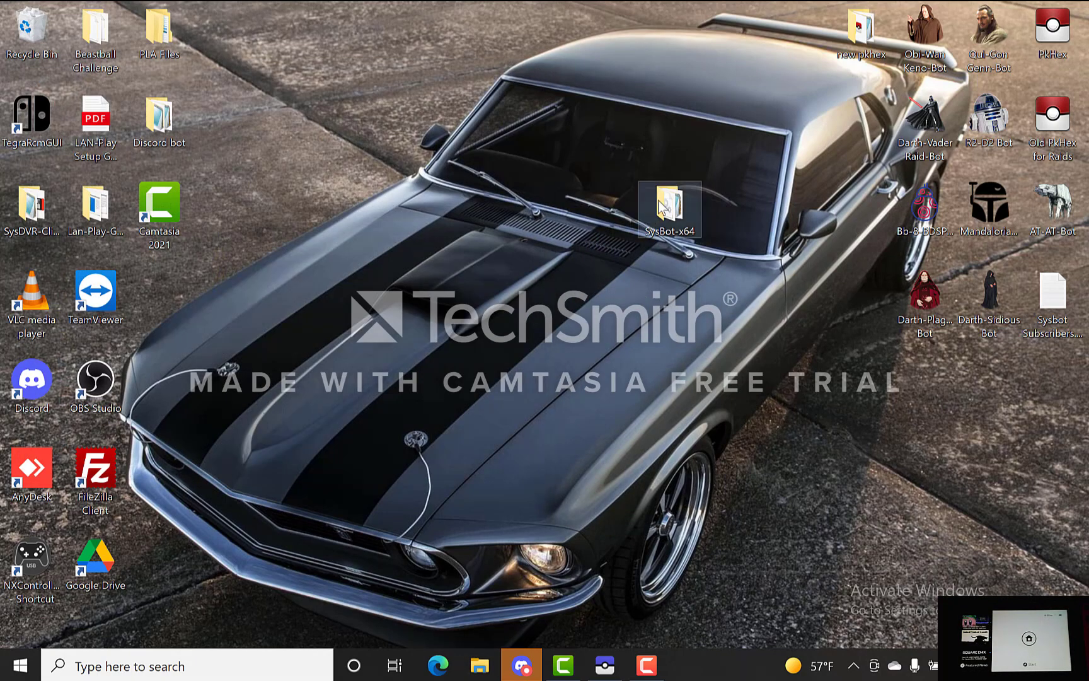
{"action": "left_click_drag", "start_coordinate": [670, 205], "coordinate": [469, 131]}
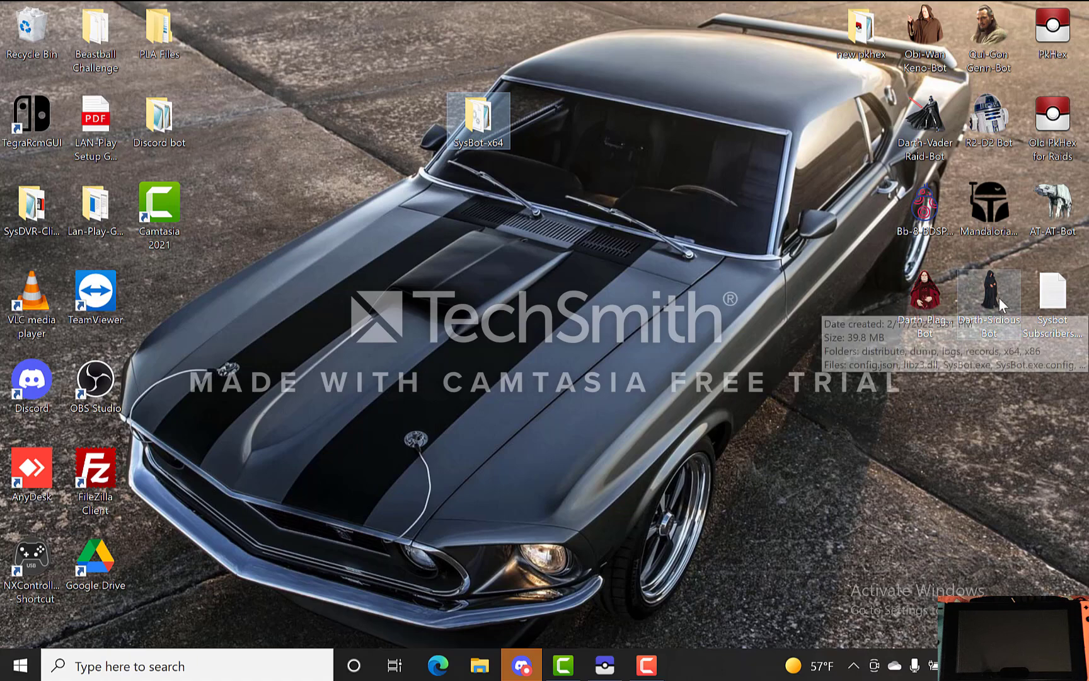
- Open the SysBot-x64 folder on the desktop and run SysBot.exe, allowing it despite the SmartScreen block
{"action": "double_click", "coordinate": [484, 117]}
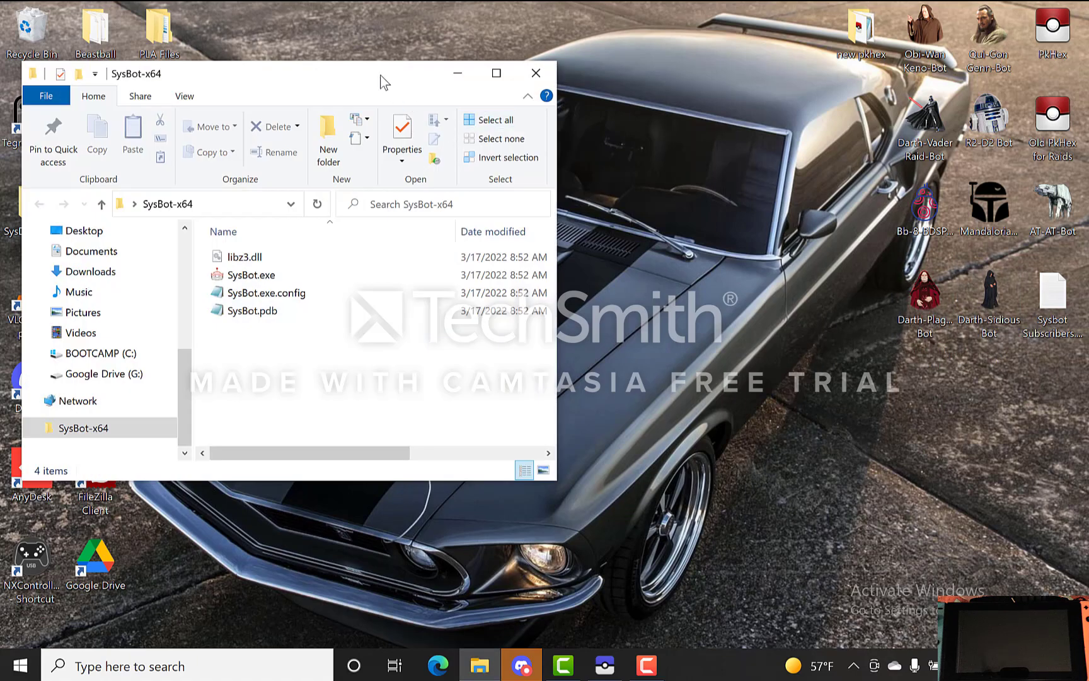
{"action": "left_click_drag", "start_coordinate": [371, 71], "coordinate": [459, 44]}
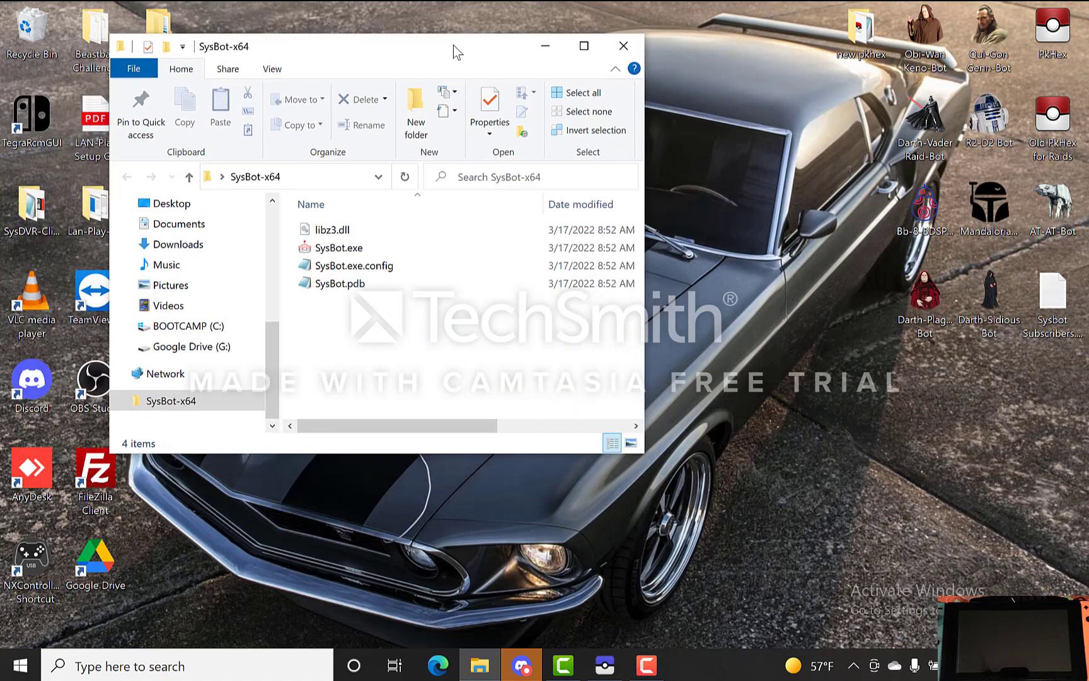
{"action": "double_click", "coordinate": [333, 252]}
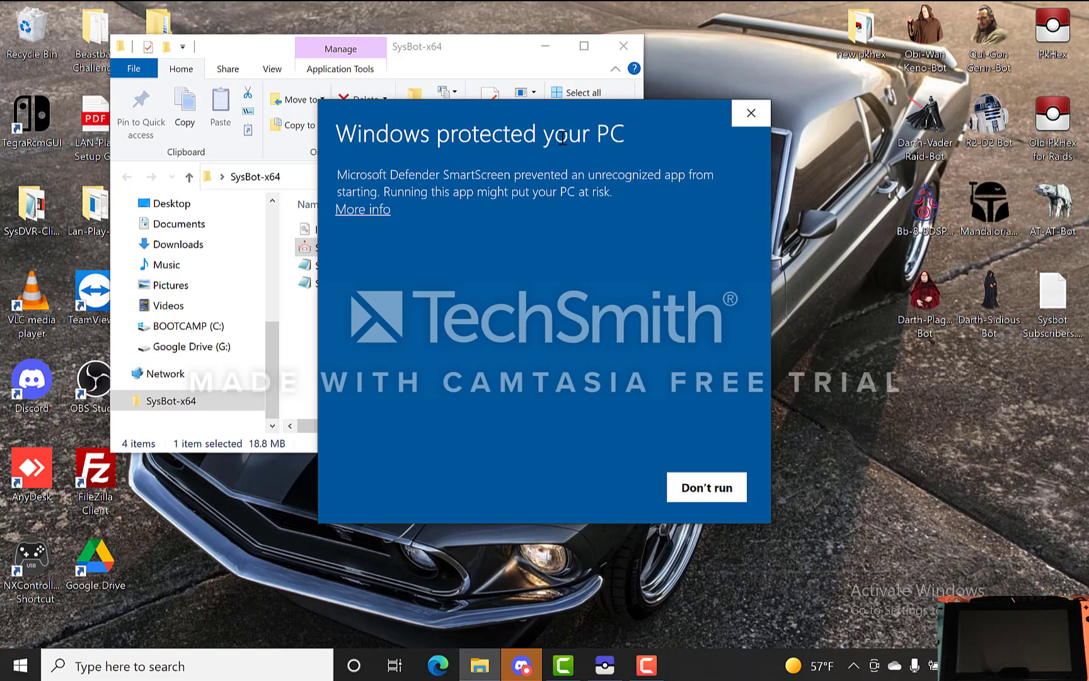
{"action": "left_click", "coordinate": [368, 210]}
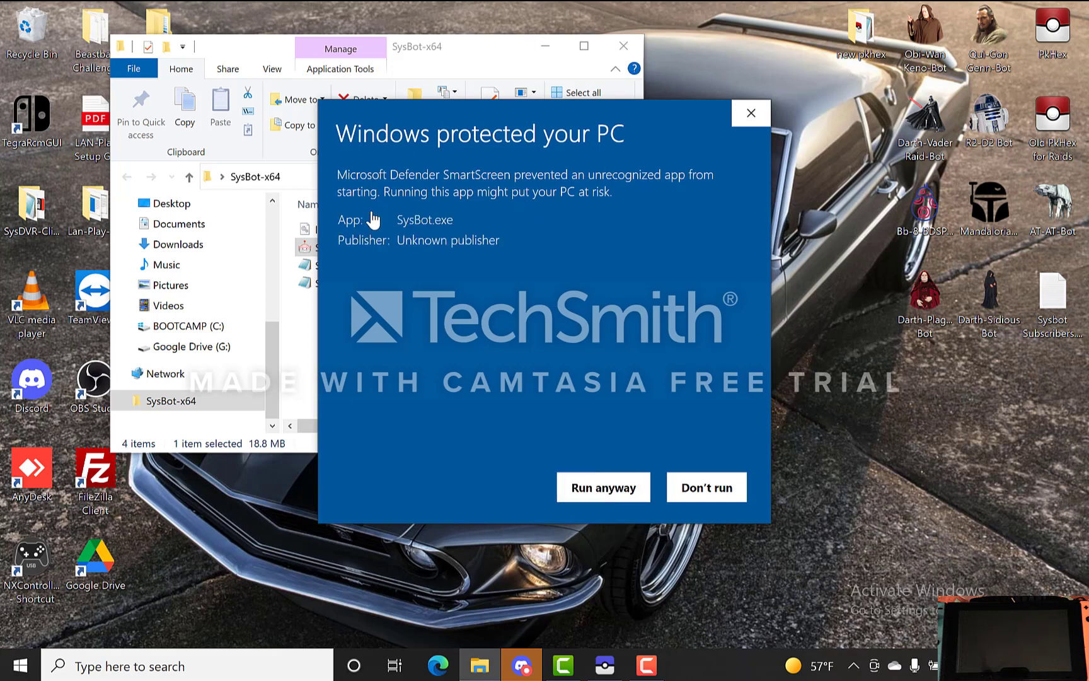
{"action": "left_click", "coordinate": [606, 490]}
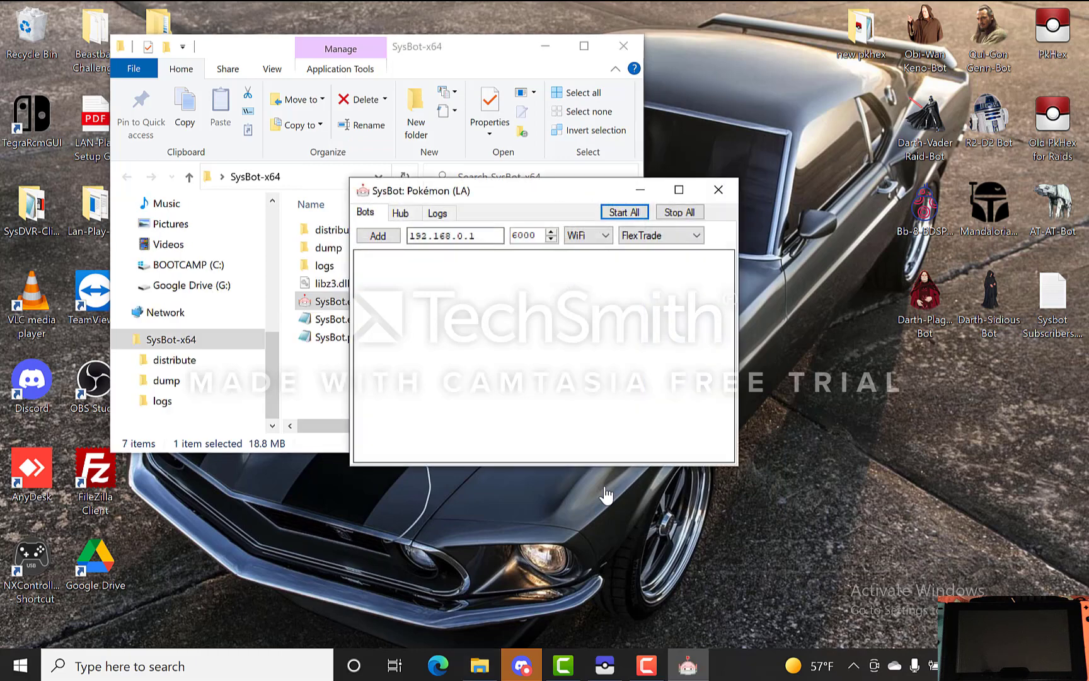
- Move the SysBot window clear of the folder's file list, and close the program
{"action": "left_click_drag", "start_coordinate": [501, 197], "coordinate": [773, 257]}
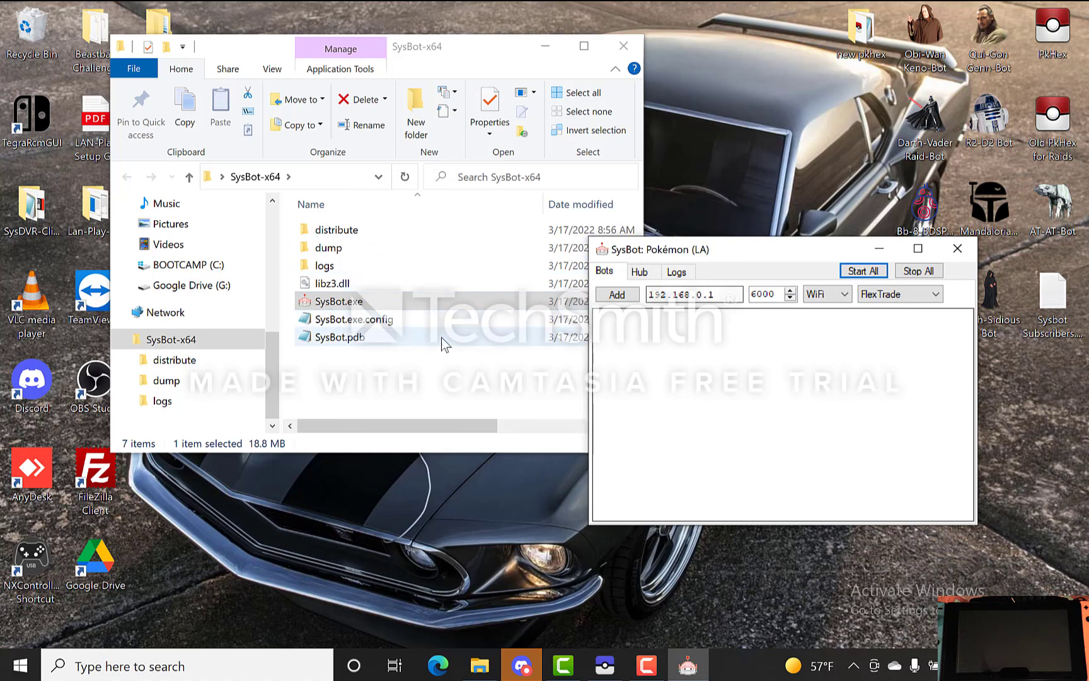
{"action": "left_click_drag", "start_coordinate": [661, 252], "coordinate": [564, 198]}
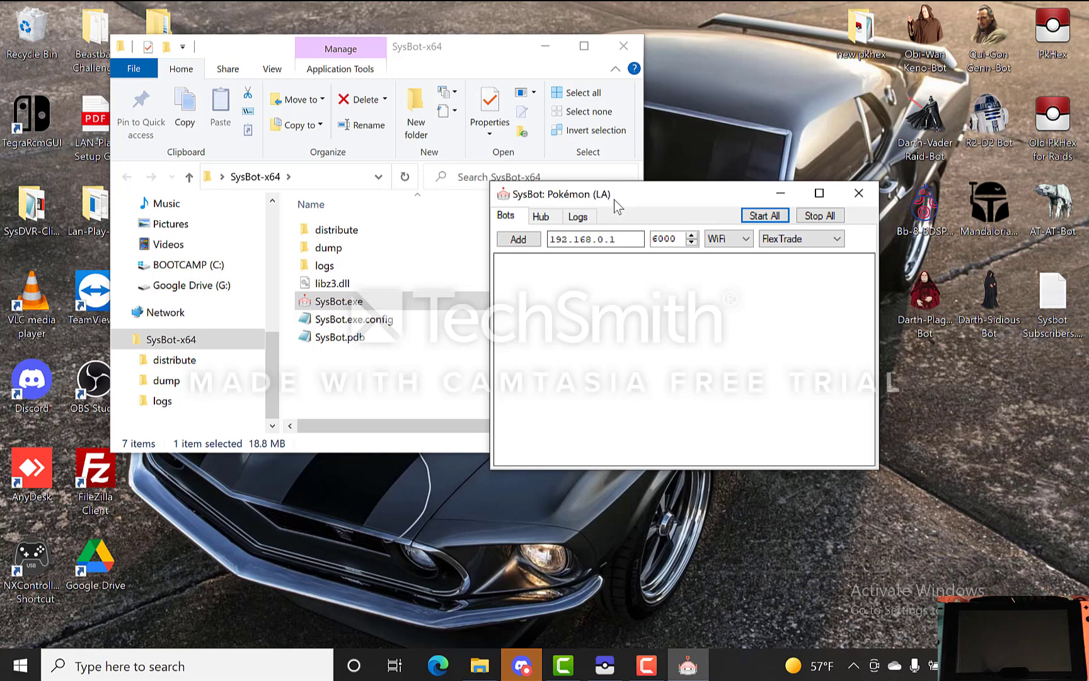
{"action": "left_click", "coordinate": [859, 195]}
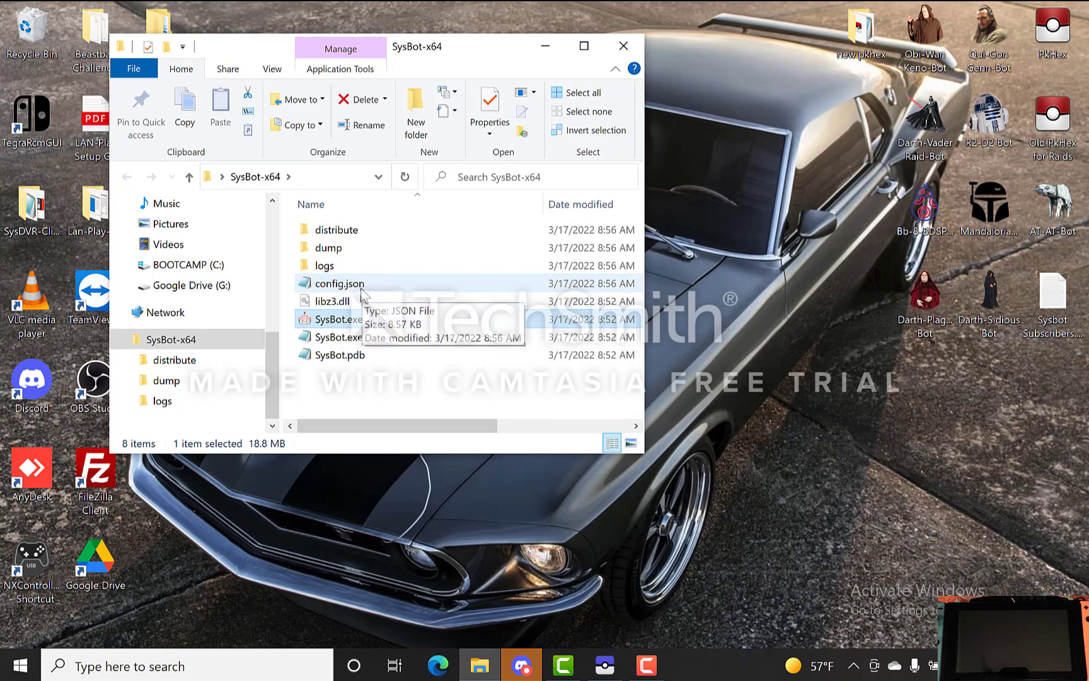
- Open config.json in Notepad, set "Mode" to 1, save the file and close it
{"action": "double_click", "coordinate": [329, 287]}
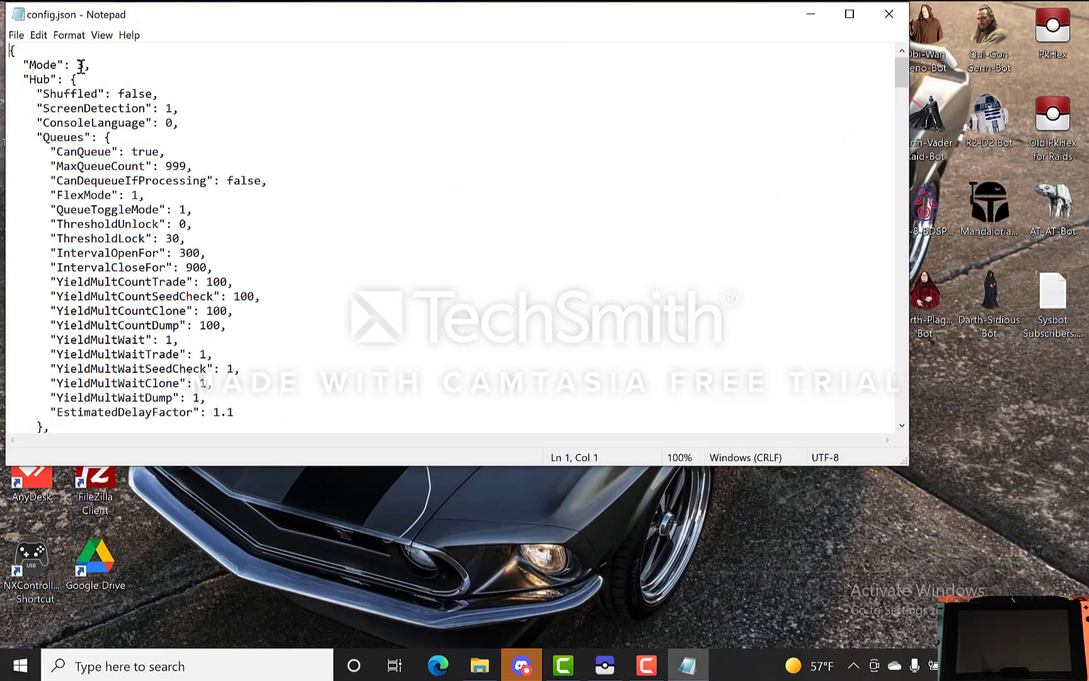
{"action": "left_click", "coordinate": [84, 64]}
{"action": "key", "text": "BackSpace"}
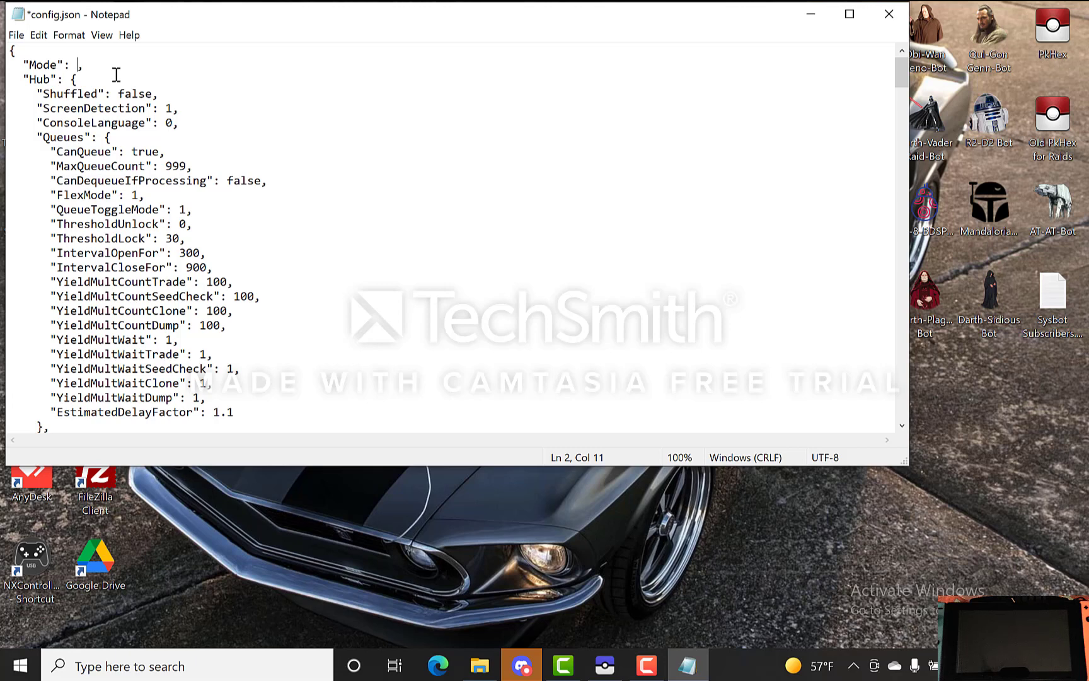
{"action": "type", "text": "1"}
{"action": "left_click", "coordinate": [17, 35]}
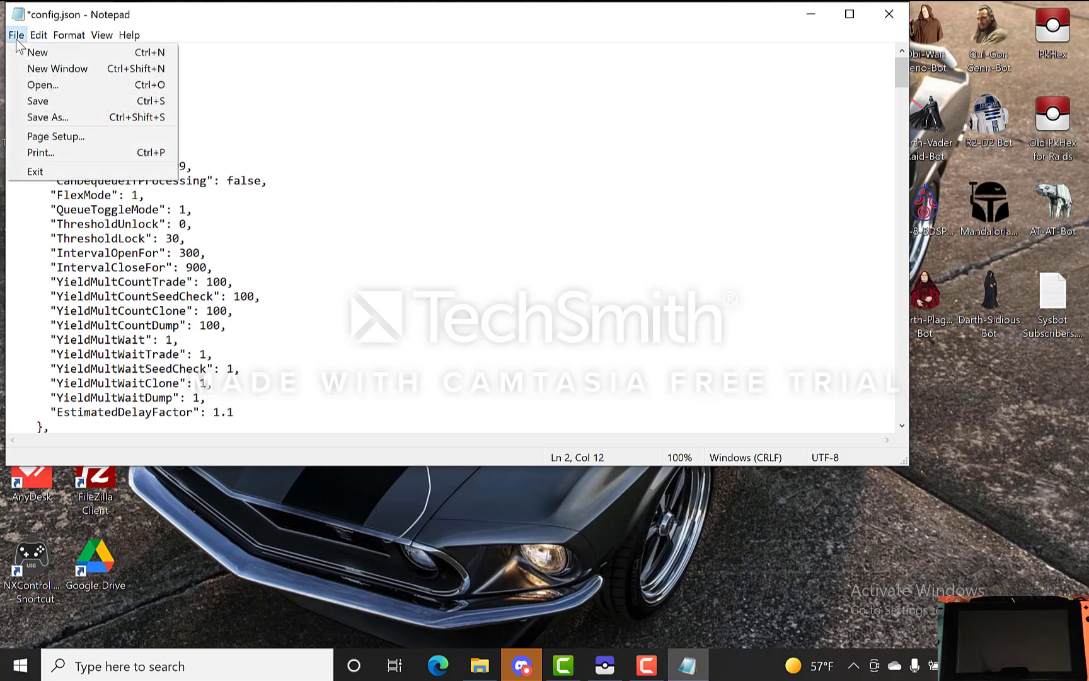
{"action": "left_click", "coordinate": [36, 101]}
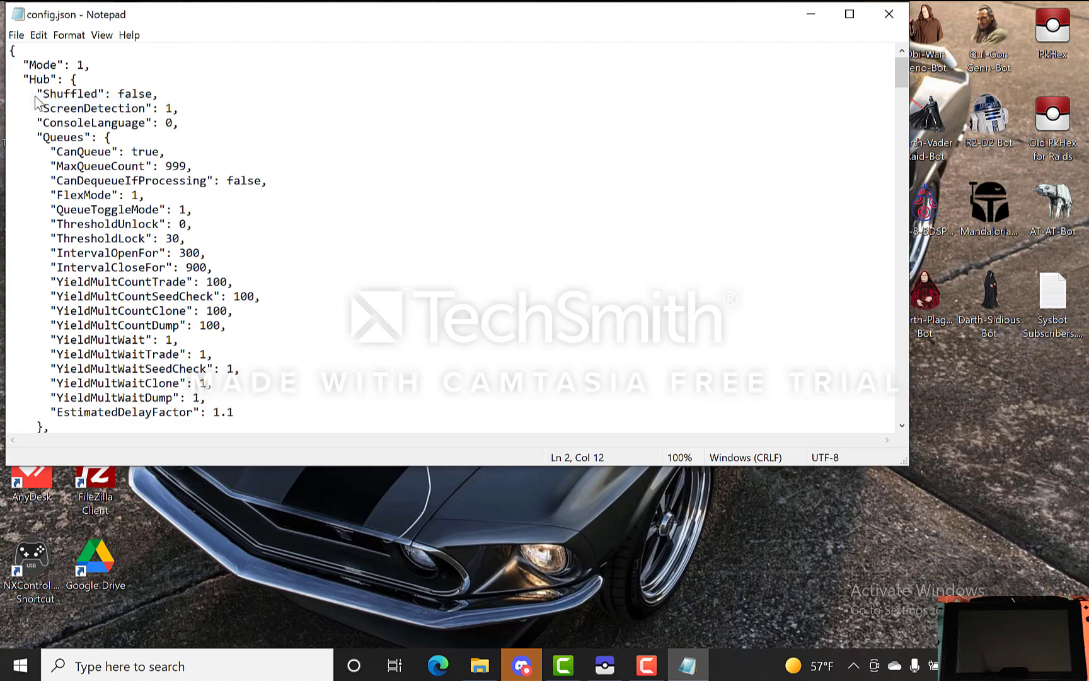
{"action": "left_click", "coordinate": [885, 15]}
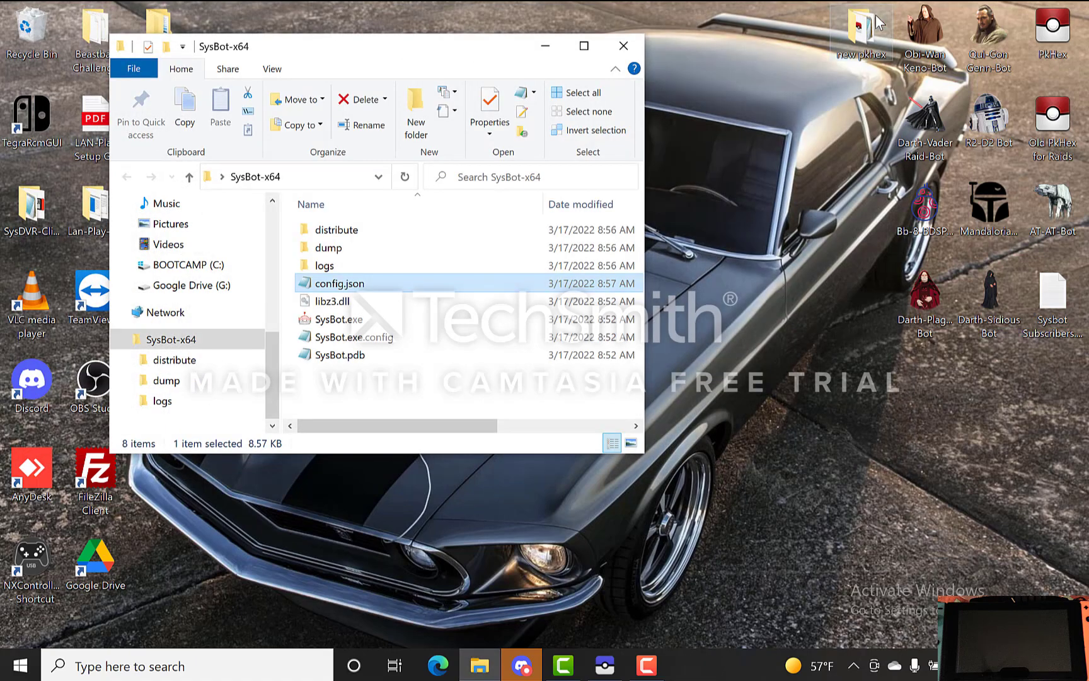
- Refresh the SysBot-x64 folder, relaunch SysBot.exe, close the folder window, and move the SysBot window higher on the desktop
{"action": "left_click", "coordinate": [405, 181]}
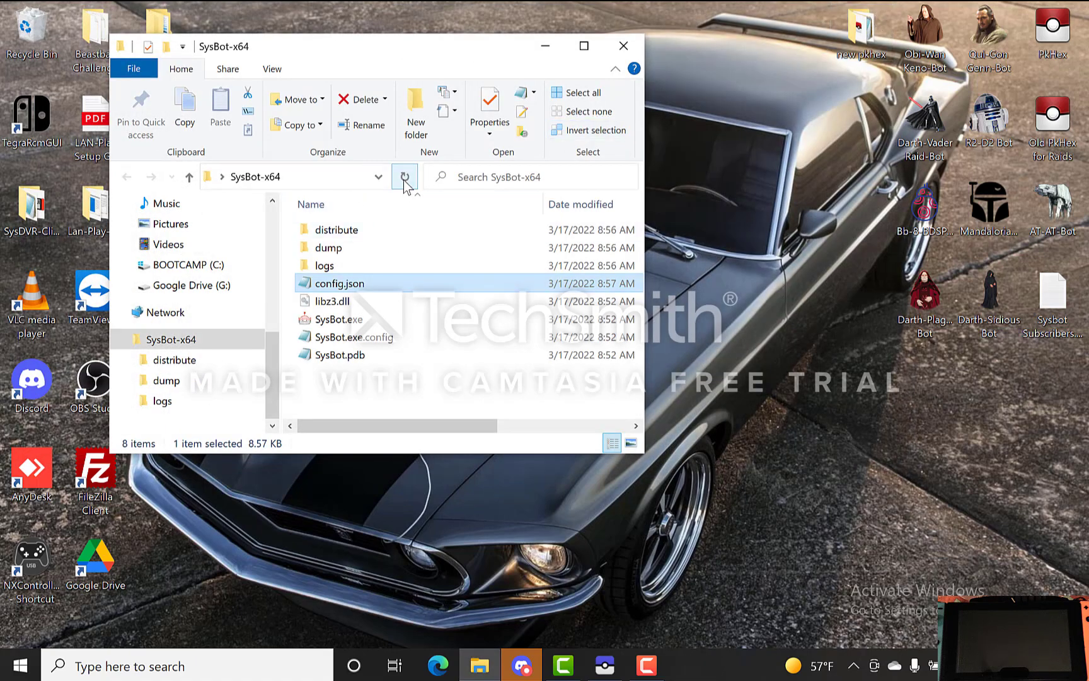
{"action": "double_click", "coordinate": [340, 319]}
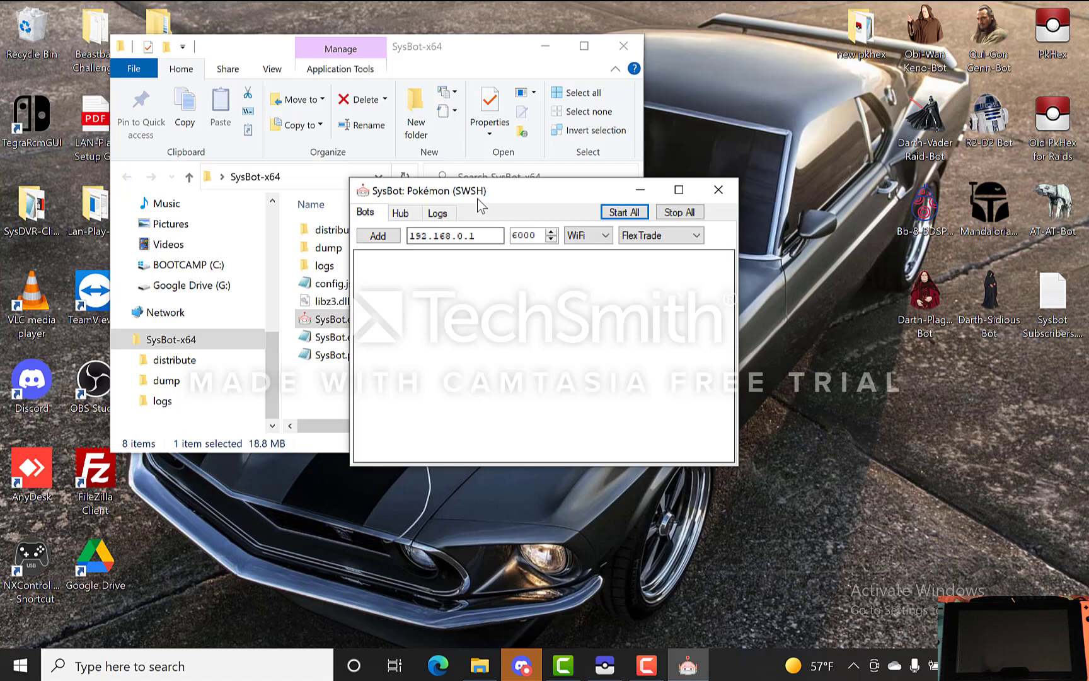
{"action": "left_click", "coordinate": [615, 48]}
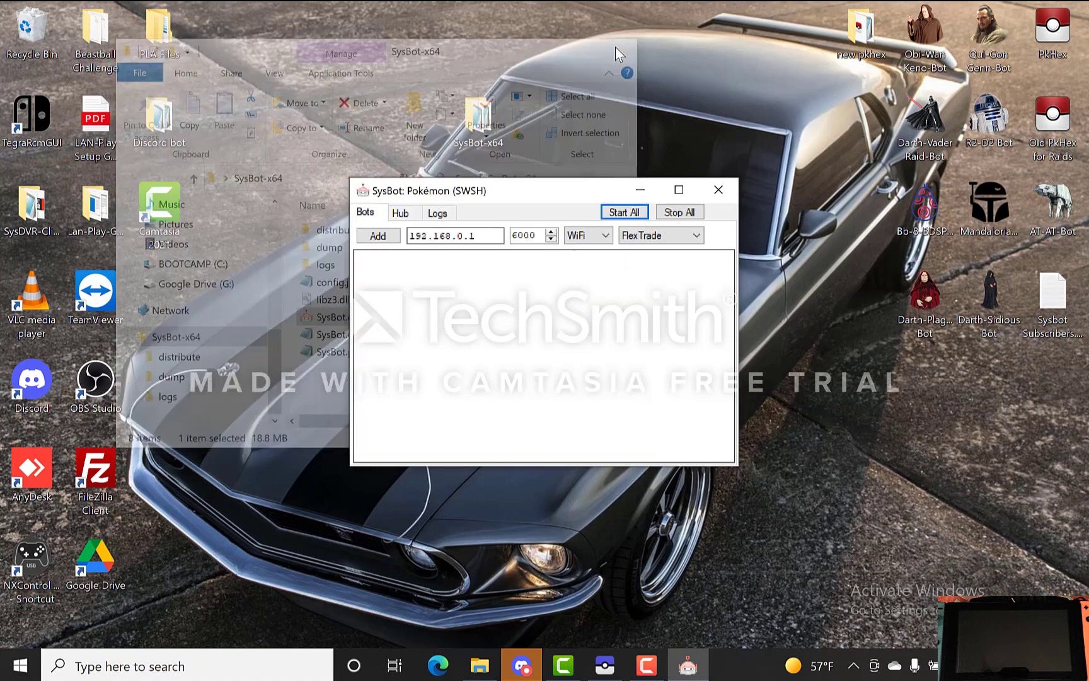
{"action": "left_click_drag", "start_coordinate": [534, 186], "coordinate": [564, 77]}
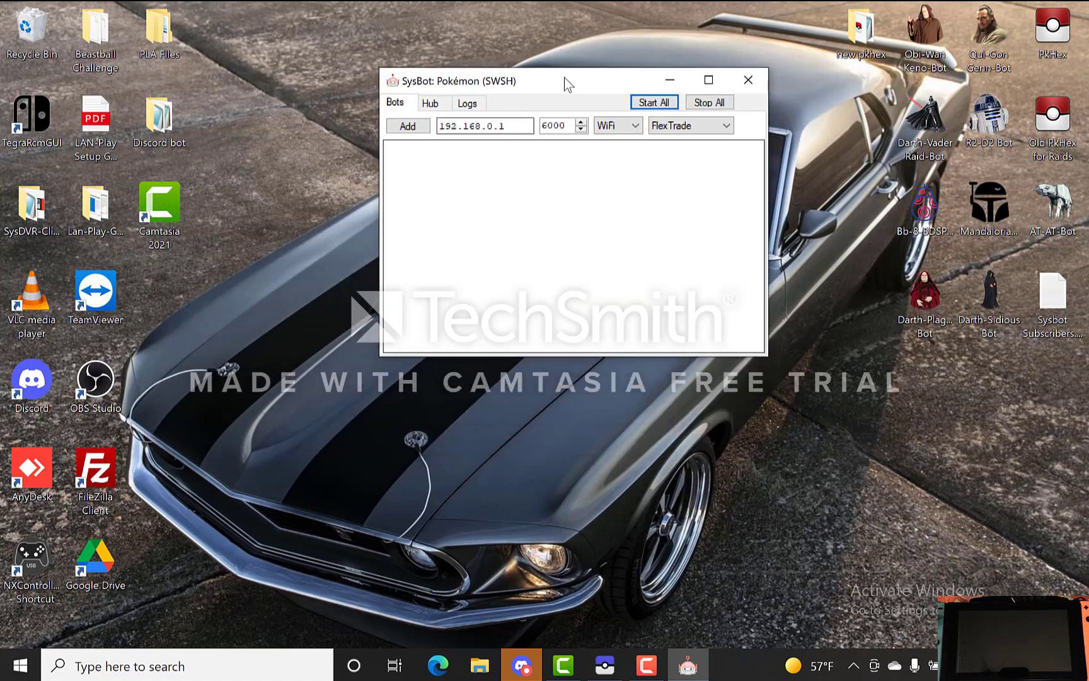
- Show the Hub settings, shift the SysBot window, and enlarge it until all the setting groups fit
{"action": "left_click", "coordinate": [433, 105]}
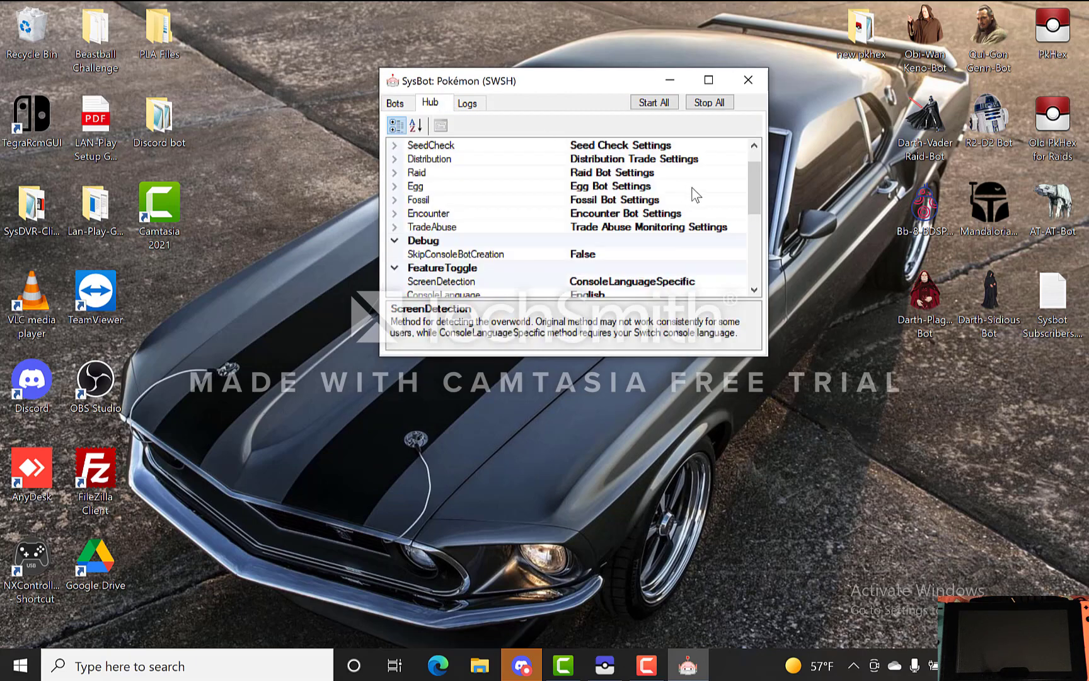
{"action": "left_click_drag", "start_coordinate": [750, 192], "coordinate": [746, 162]}
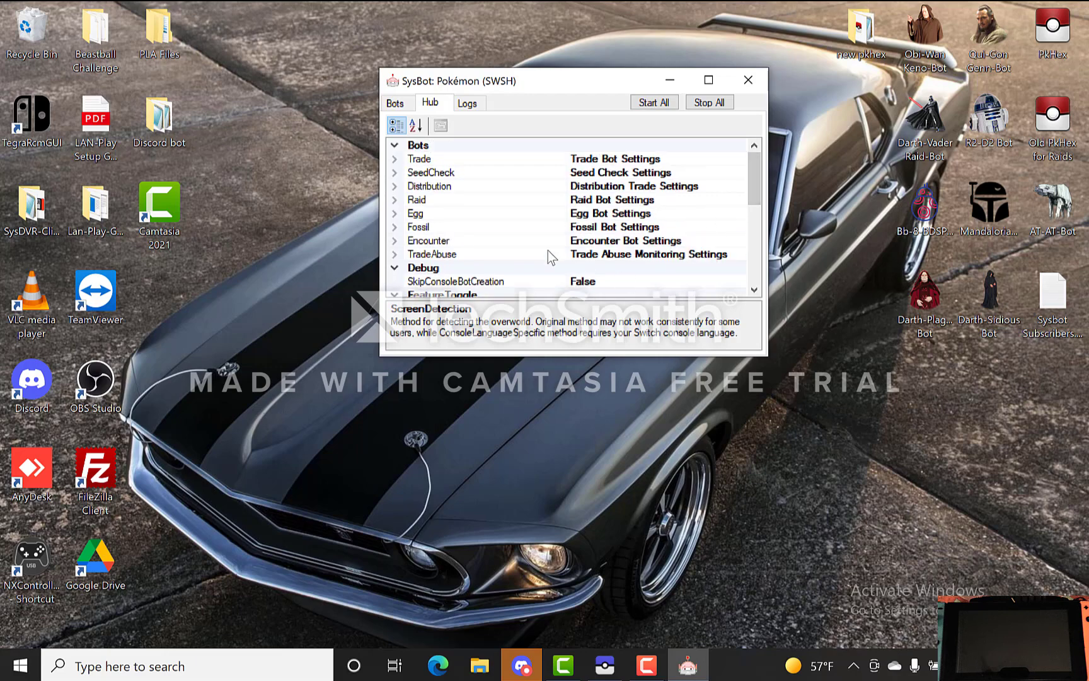
{"action": "left_click_drag", "start_coordinate": [546, 82], "coordinate": [277, 58]}
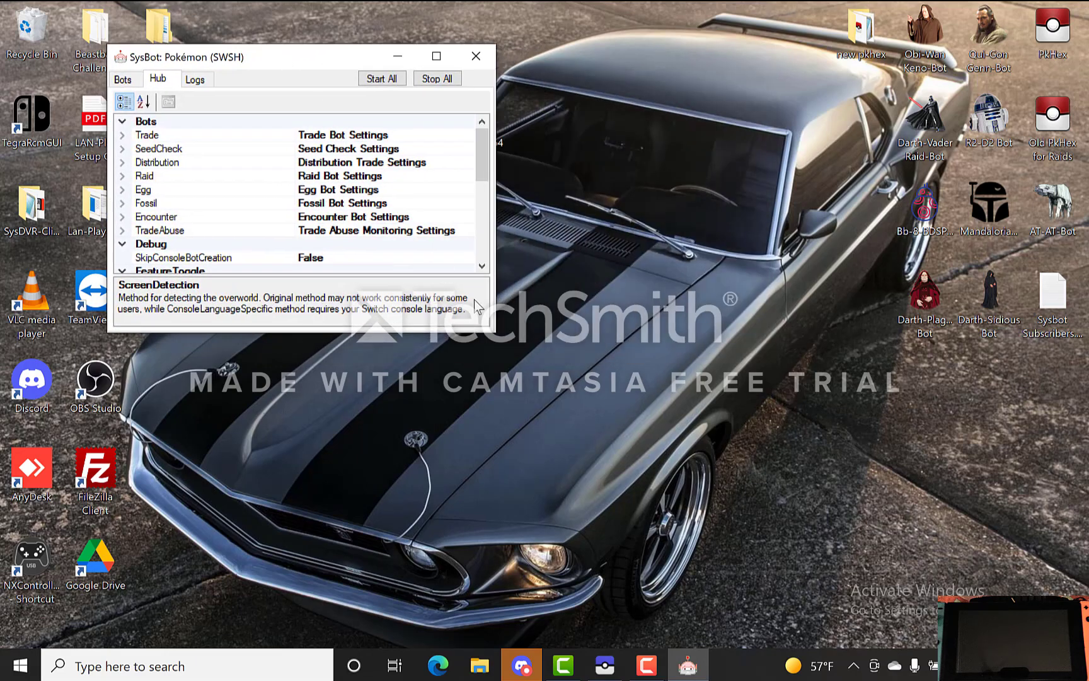
{"action": "left_click_drag", "start_coordinate": [493, 334], "coordinate": [998, 646]}
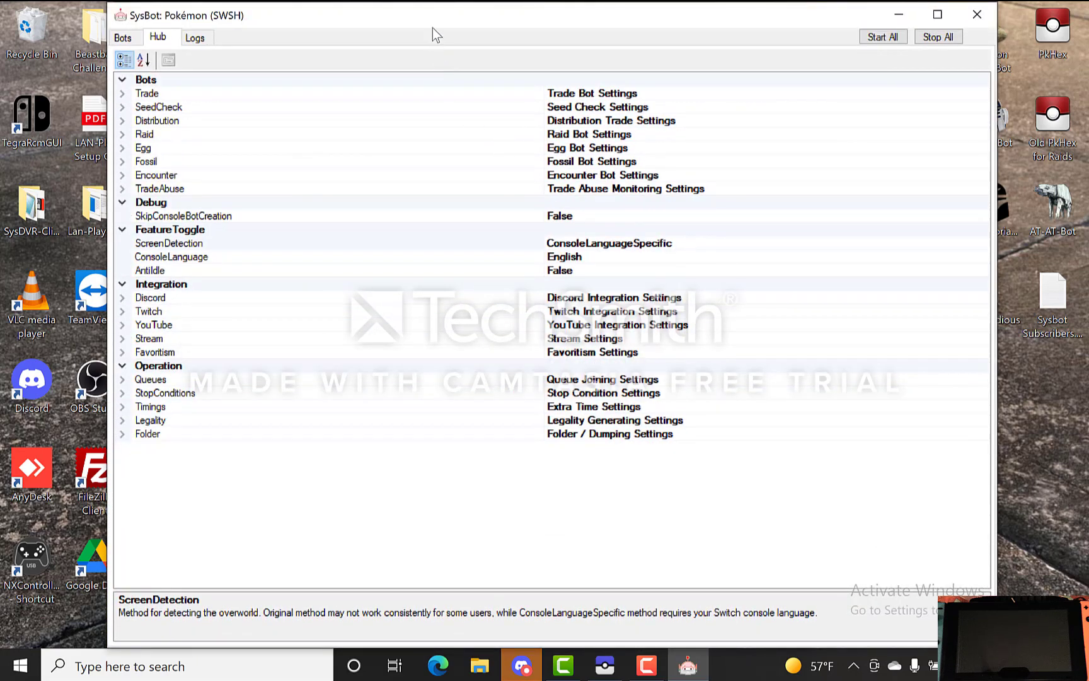
{"action": "left_click_drag", "start_coordinate": [431, 18], "coordinate": [424, 12]}
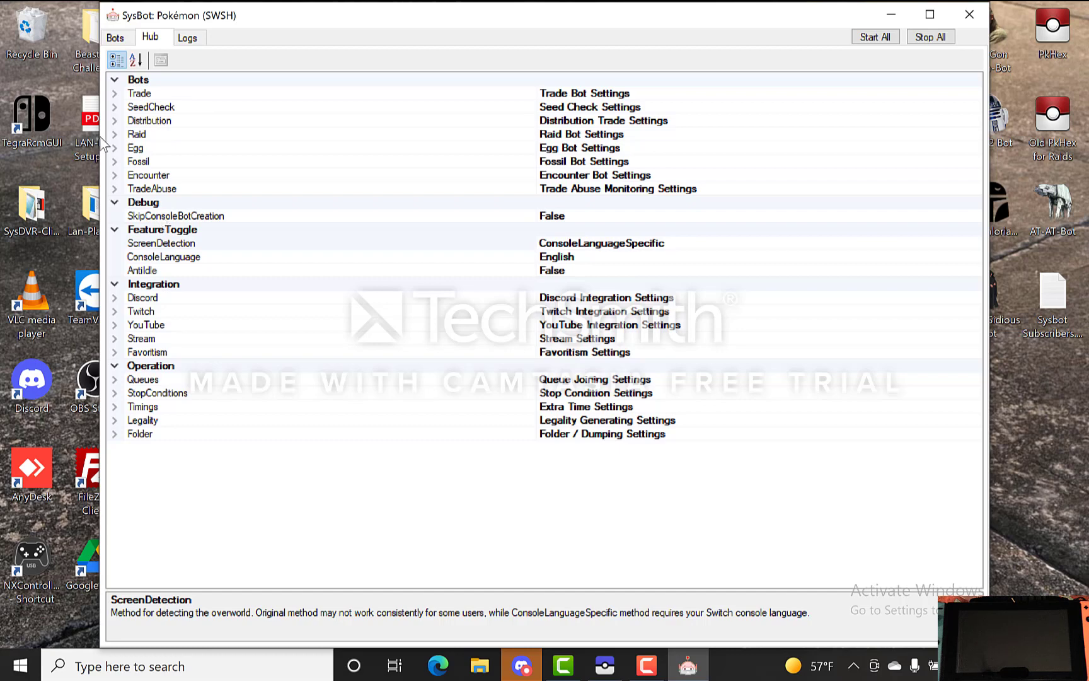
- Expand the Trade bot settings and set MinTradeCode to 1 and MaxTradeCode to 99999999
{"action": "left_click", "coordinate": [115, 95]}
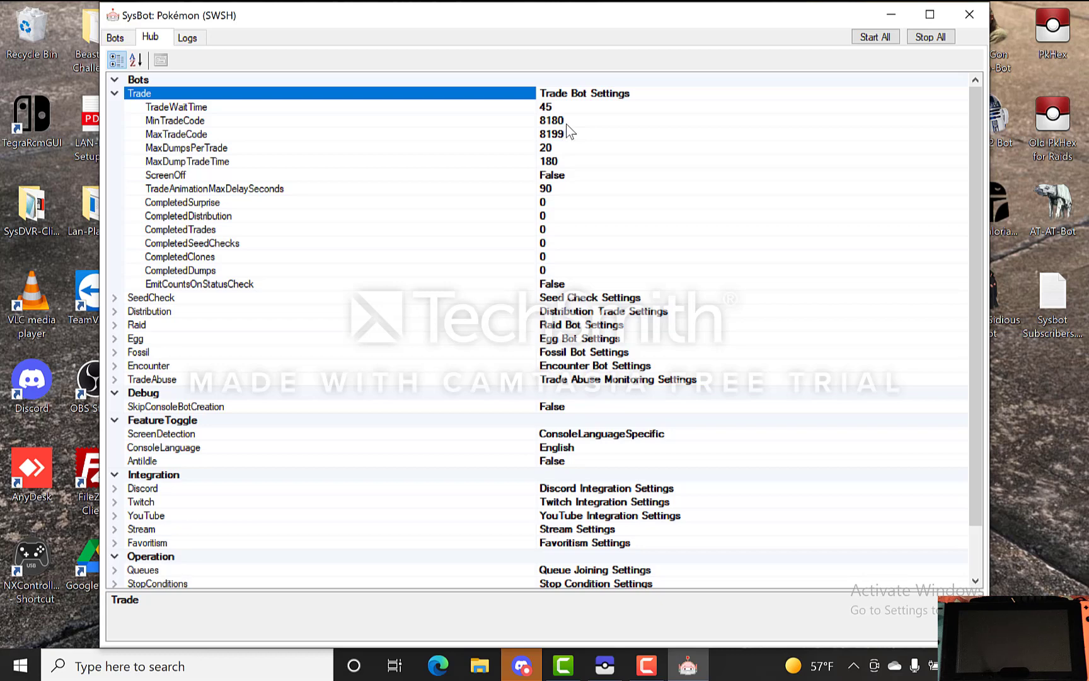
{"action": "left_click", "coordinate": [567, 121]}
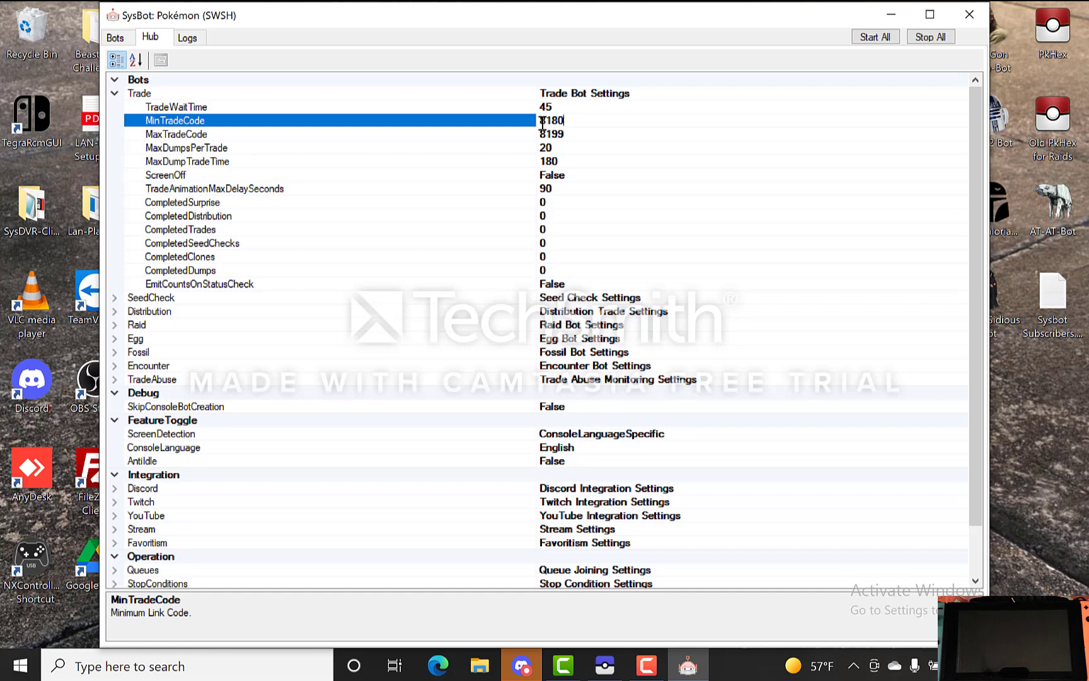
{"action": "left_click", "coordinate": [249, 133]}
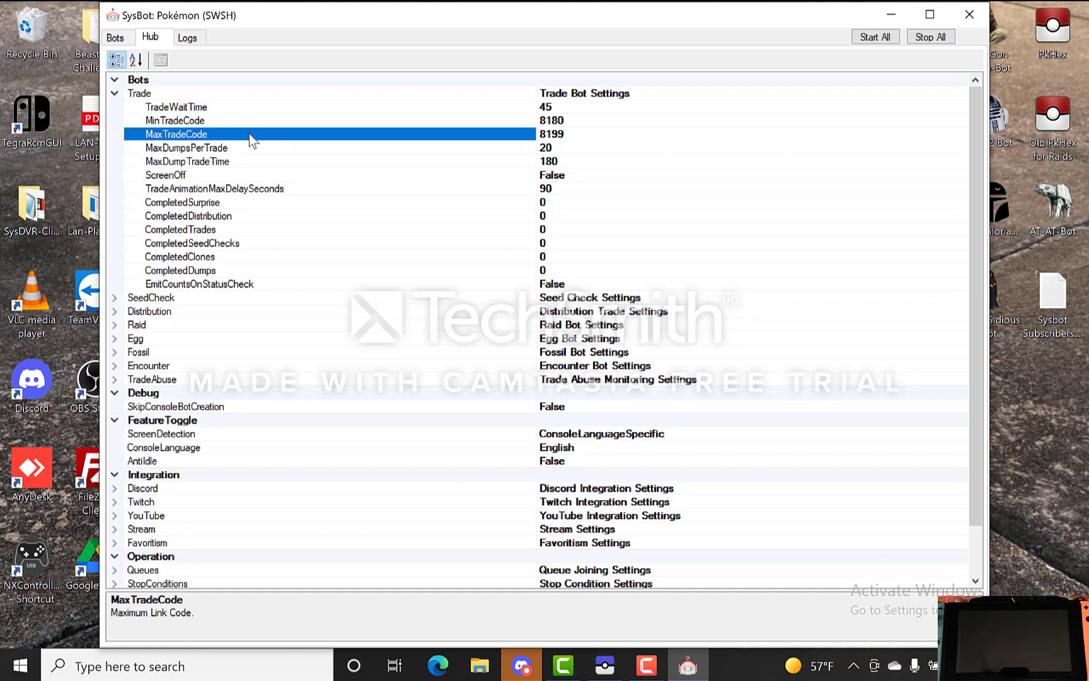
{"action": "left_click", "coordinate": [574, 120]}
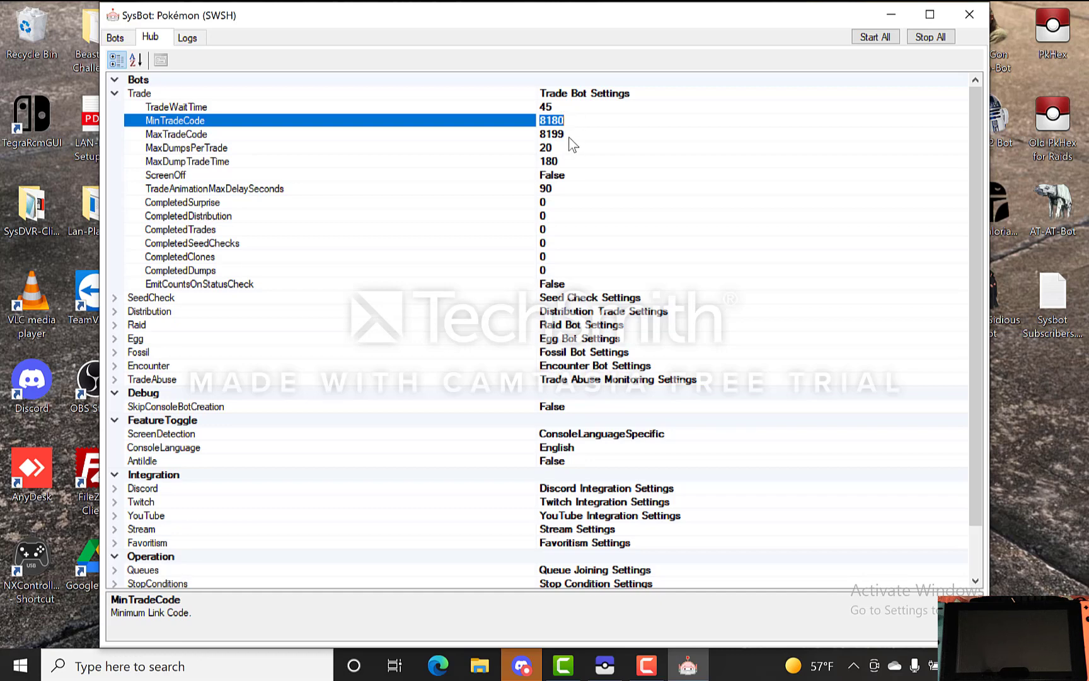
{"action": "type", "text": "1"}
{"action": "left_click", "coordinate": [578, 132]}
{"action": "key", "text": "BackSpace"}
{"action": "key", "text": "BackSpace"}
{"action": "key", "text": "BackSpace"}
{"action": "key", "text": "BackSpace"}
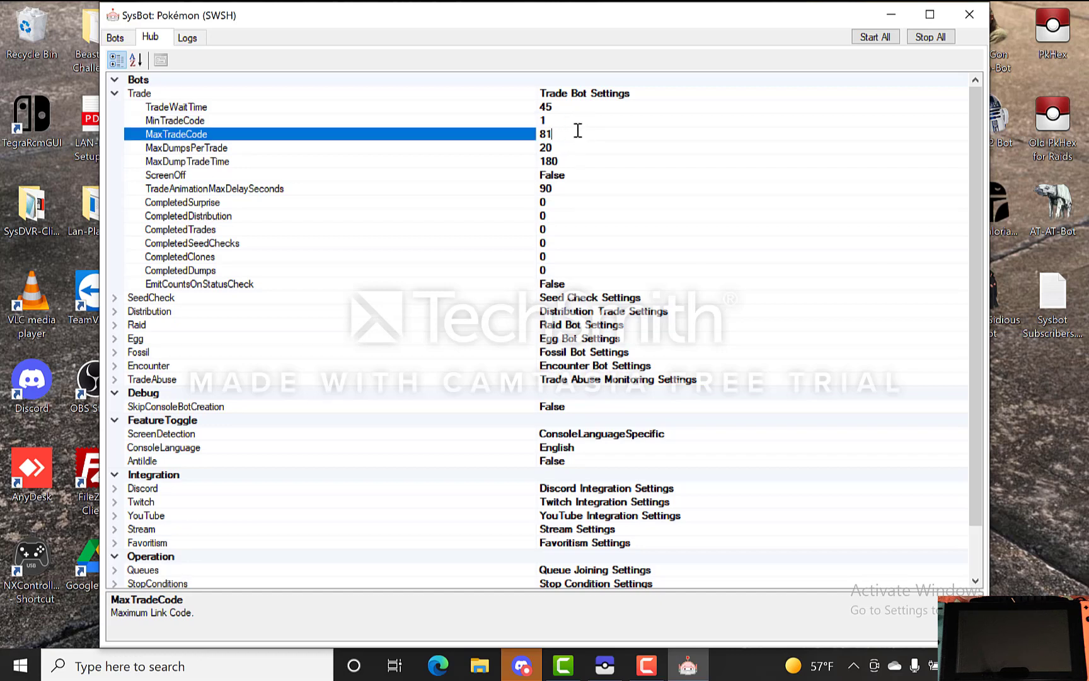
{"action": "type", "text": "99999999"}
{"action": "left_click", "coordinate": [214, 284]}
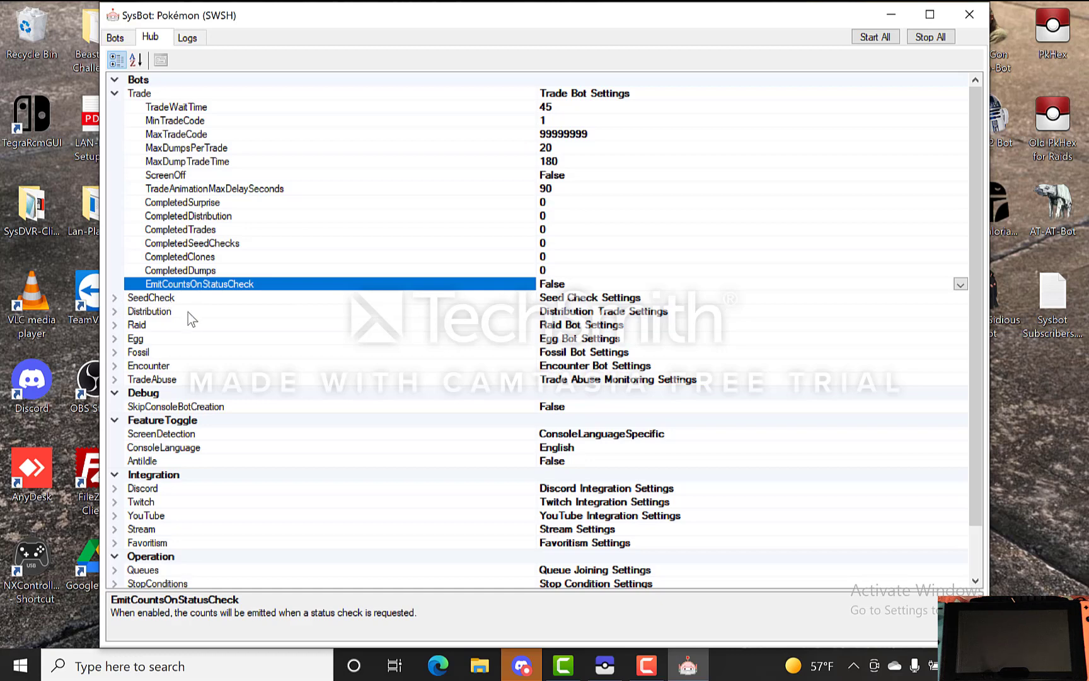
- Expand the SeedCheck settings and set ResultDisplayMode to FirstThree
{"action": "scroll", "coordinate": [188, 312], "scroll_direction": "down", "scroll_amount": 1}
{"action": "left_click", "coordinate": [114, 284]}
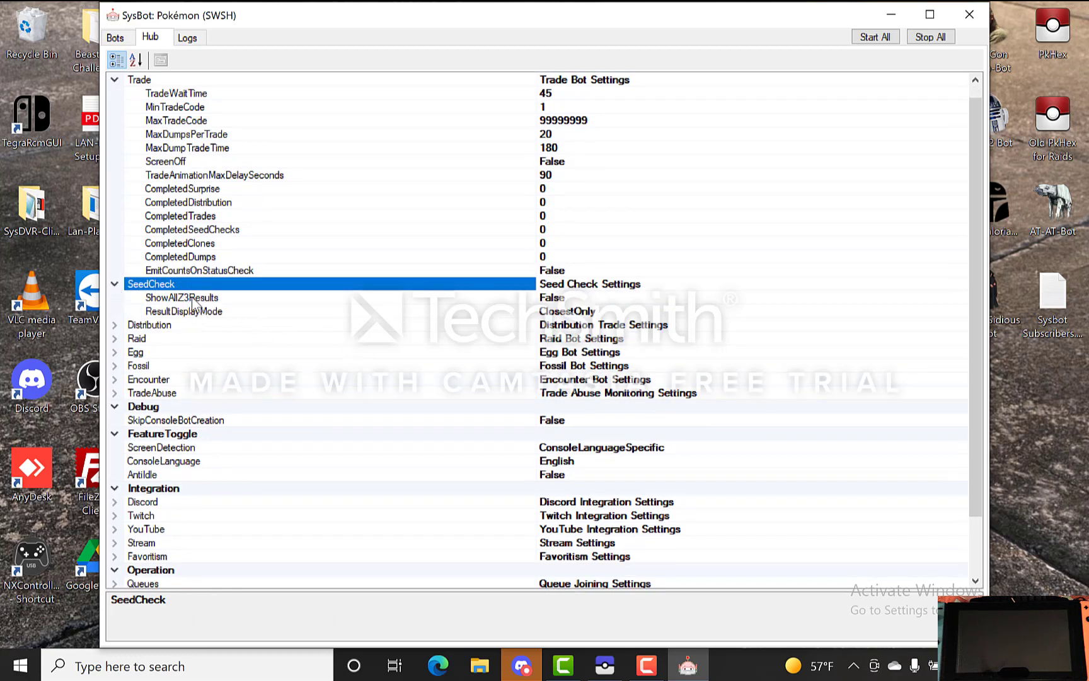
{"action": "left_click", "coordinate": [569, 297]}
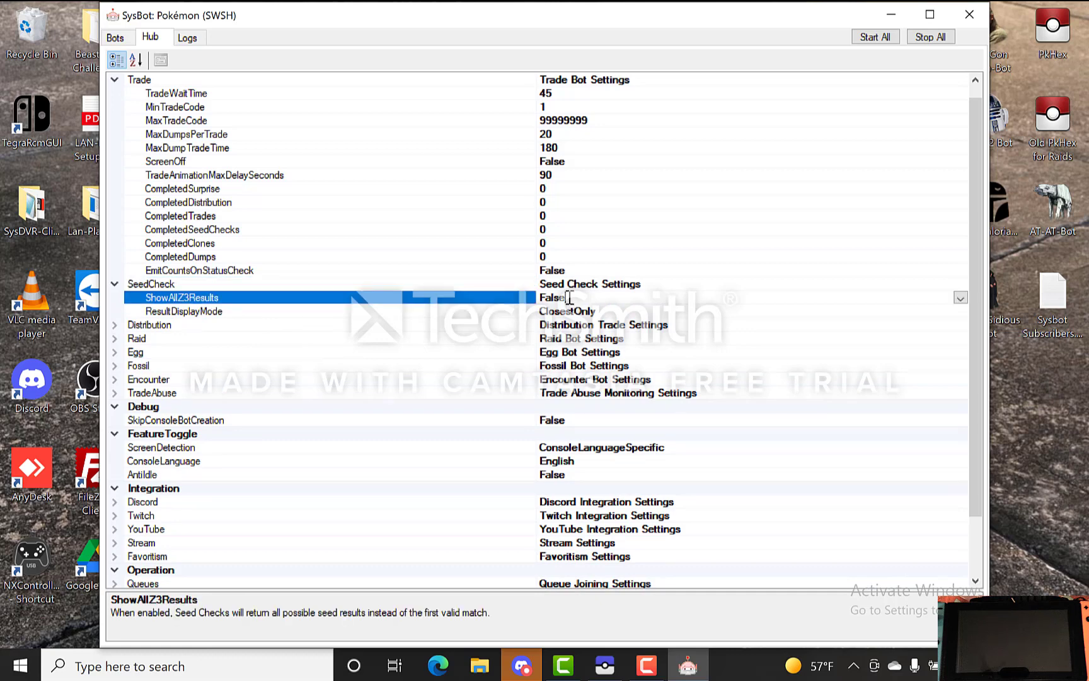
{"action": "double_click", "coordinate": [569, 298]}
{"action": "double_click", "coordinate": [569, 298]}
{"action": "double_click", "coordinate": [586, 310]}
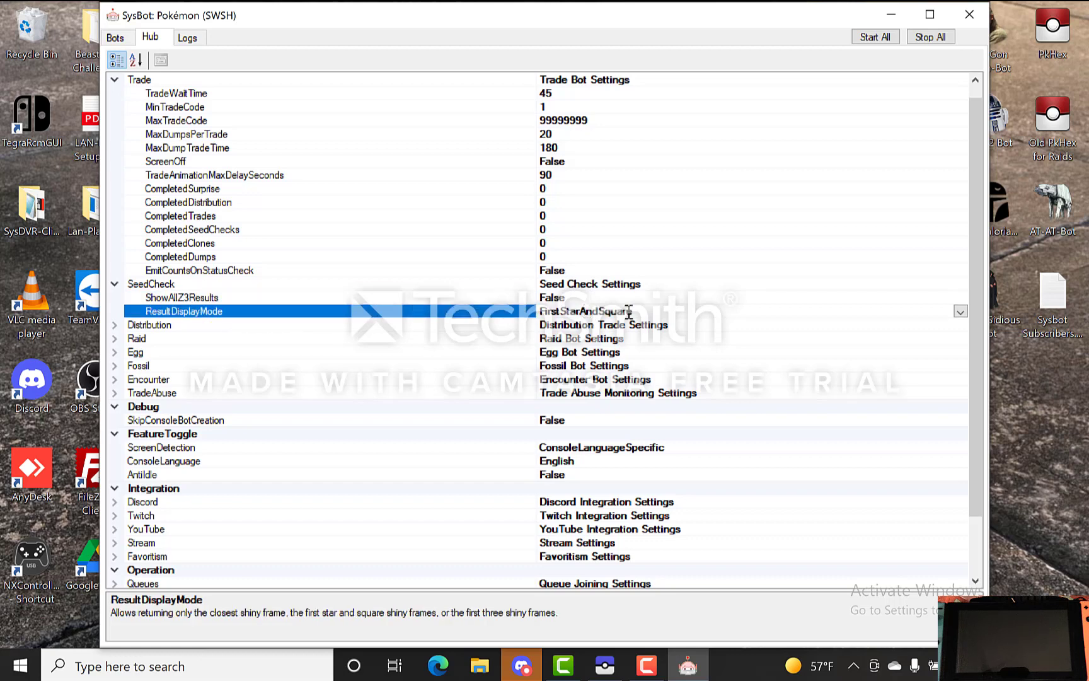
{"action": "left_click", "coordinate": [961, 311]}
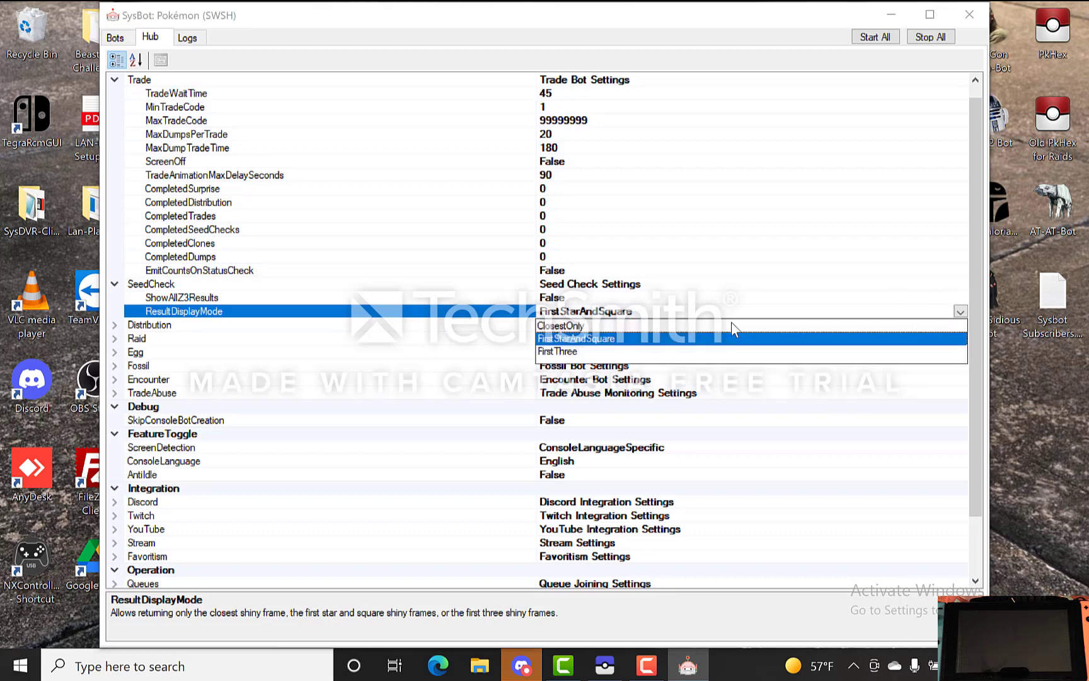
{"action": "left_click", "coordinate": [569, 356]}
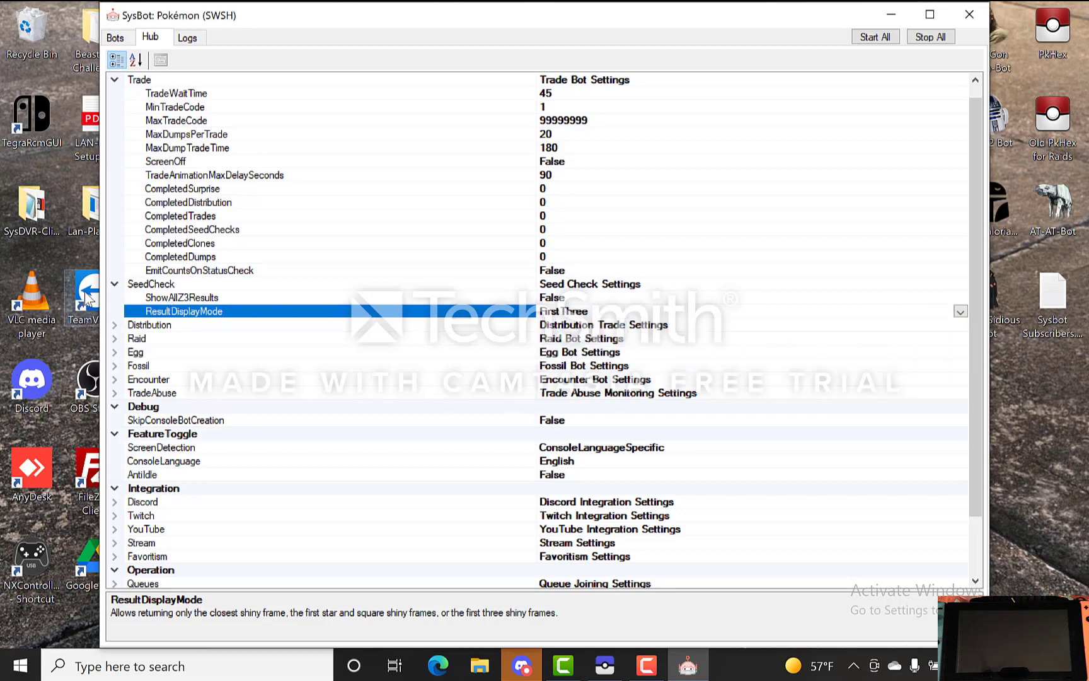
- Expand the Distribution trade settings and set Shuffled to True
{"action": "left_click", "coordinate": [115, 325]}
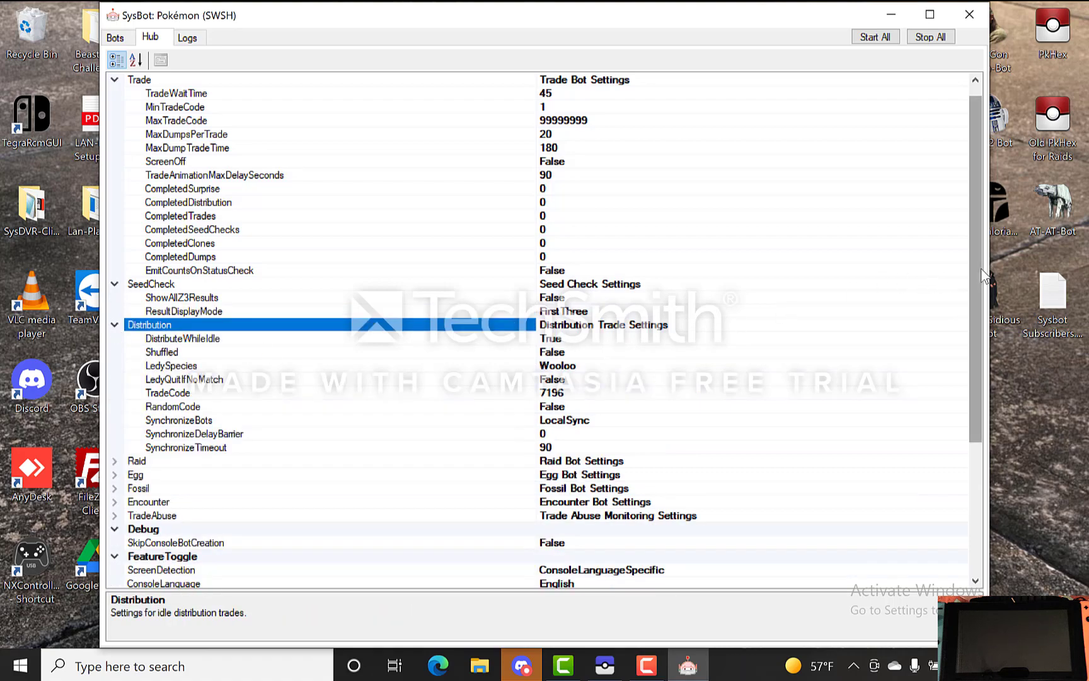
{"action": "scroll", "coordinate": [978, 296], "scroll_direction": "down", "scroll_amount": 1}
{"action": "left_click_drag", "start_coordinate": [978, 297], "coordinate": [974, 424]}
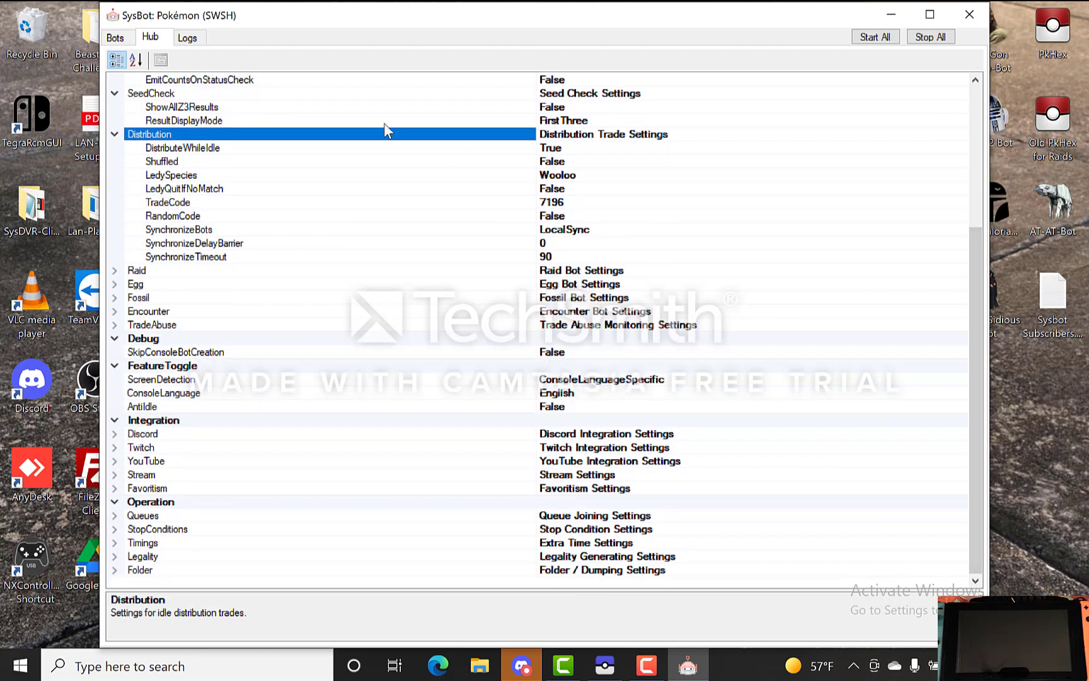
{"action": "double_click", "coordinate": [559, 167]}
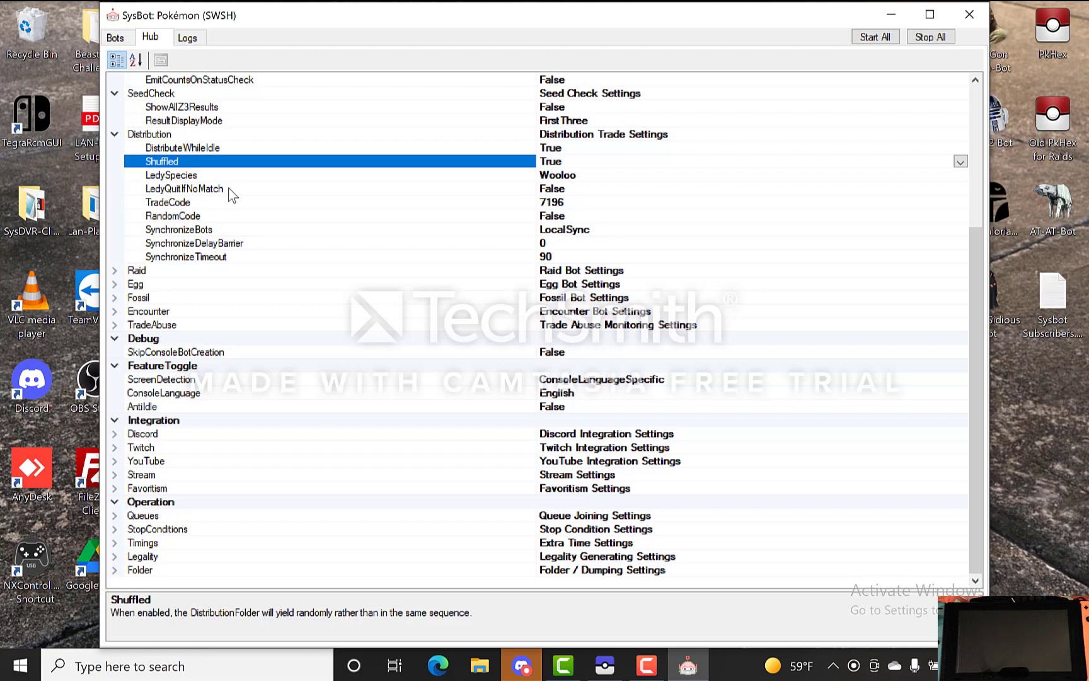
- Try 0101 and 3542 as the Distribution TradeCode
{"action": "left_click", "coordinate": [566, 204]}
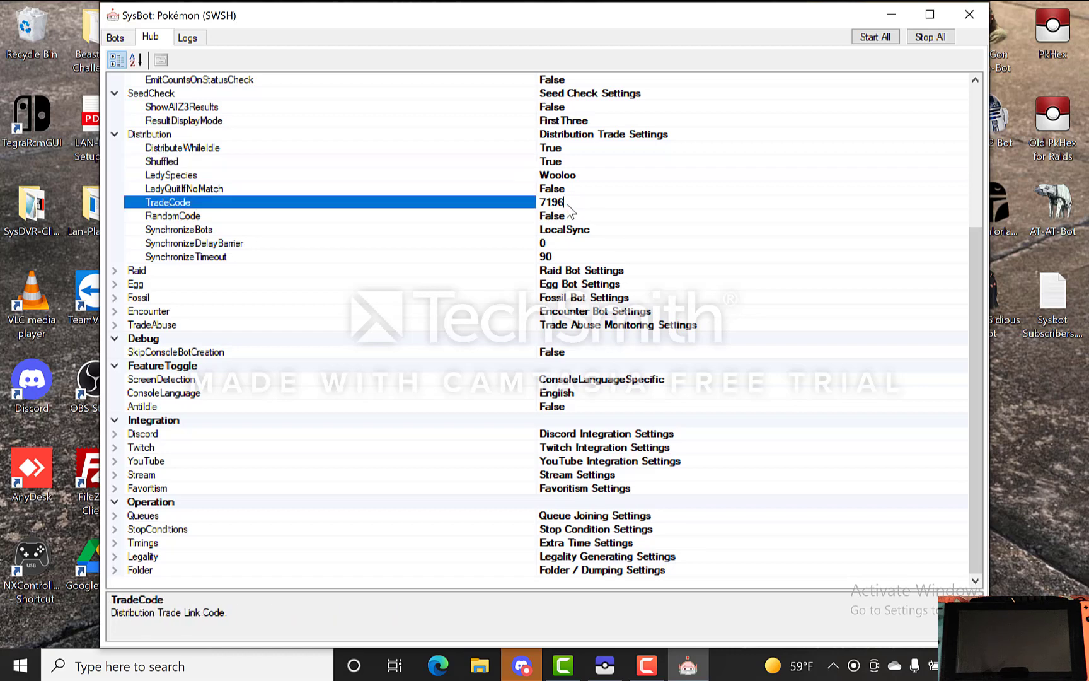
{"action": "double_click", "coordinate": [567, 203]}
{"action": "type", "text": "0101"}
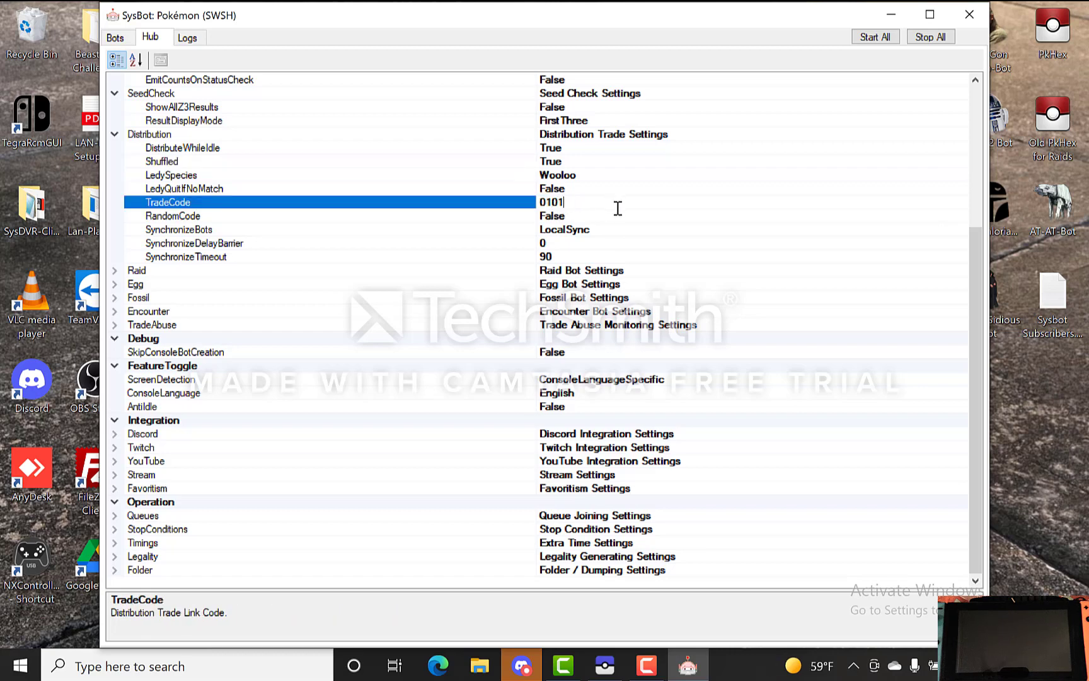
{"action": "type", "text": "3542"}
- Set the Distribution TradeCode to 1111, and collapse the SeedCheck and Distribution groups
{"action": "left_click", "coordinate": [564, 202]}
{"action": "left_click", "coordinate": [598, 204]}
{"action": "key", "text": "BackSpace"}
{"action": "key", "text": "BackSpace"}
{"action": "key", "text": "BackSpace"}
{"action": "key", "text": "BackSpace"}
{"action": "key", "text": "BackSpace"}
{"action": "key", "text": "BackSpace"}
{"action": "key", "text": "BackSpace"}
{"action": "key", "text": "BackSpace"}
{"action": "type", "text": "11111"}
{"action": "key", "text": "BackSpace"}
{"action": "left_click", "coordinate": [571, 203]}
{"action": "left_click", "coordinate": [115, 94]}
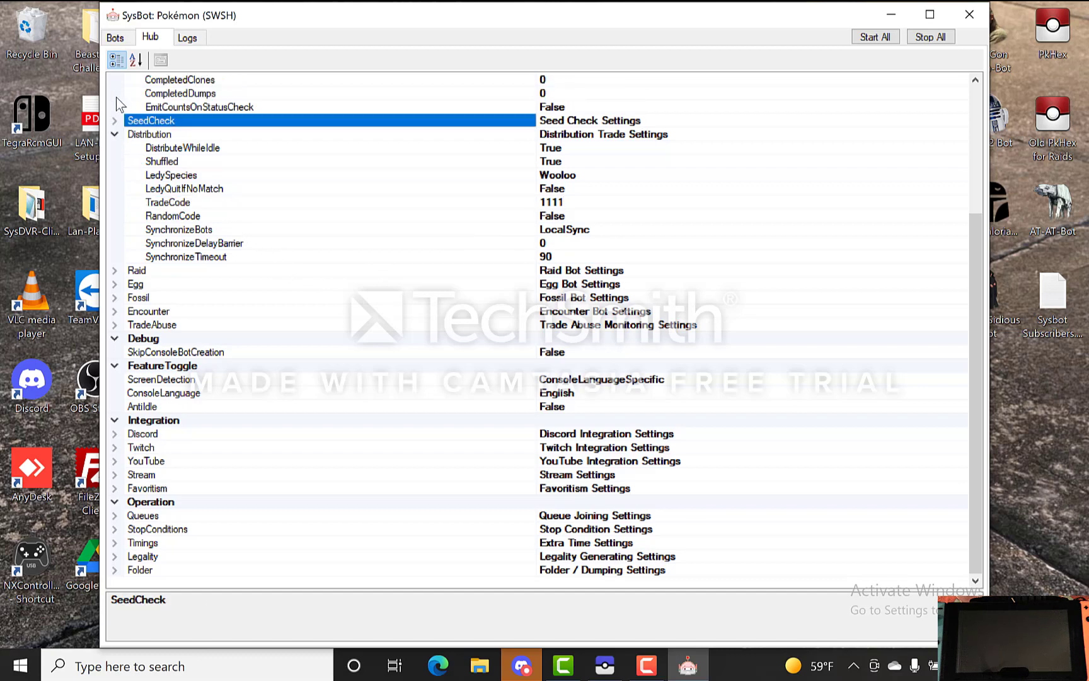
{"action": "left_click", "coordinate": [116, 133]}
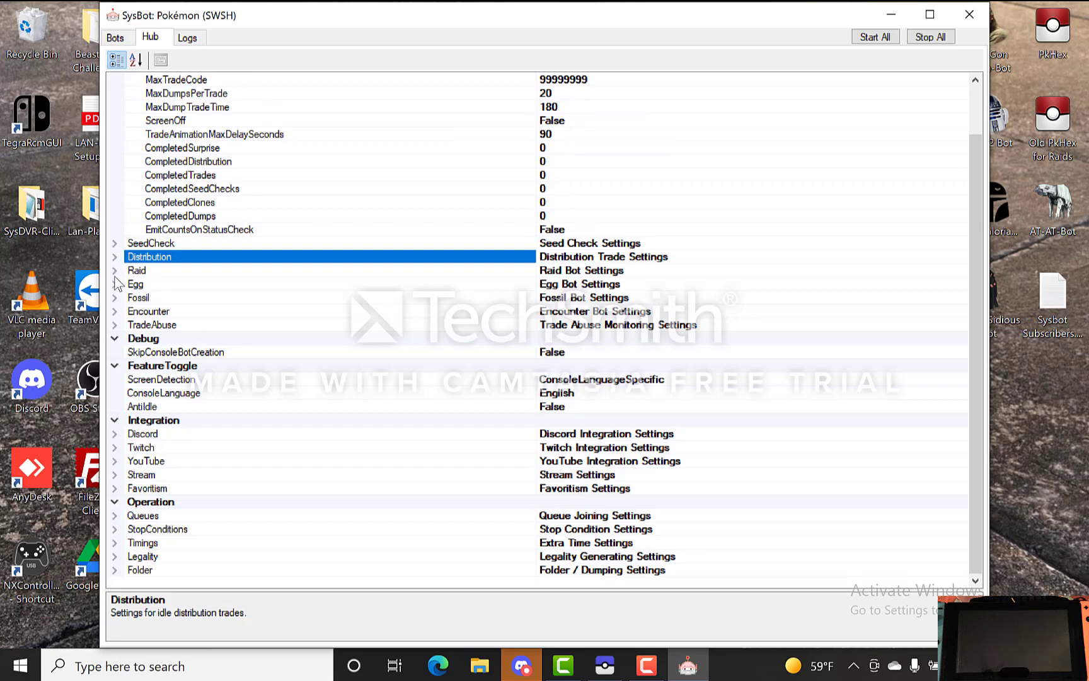
- Examine the TradeAbuse options and their descriptions, look over the Fossil options, and collapse both groups
{"action": "left_click", "coordinate": [115, 326]}
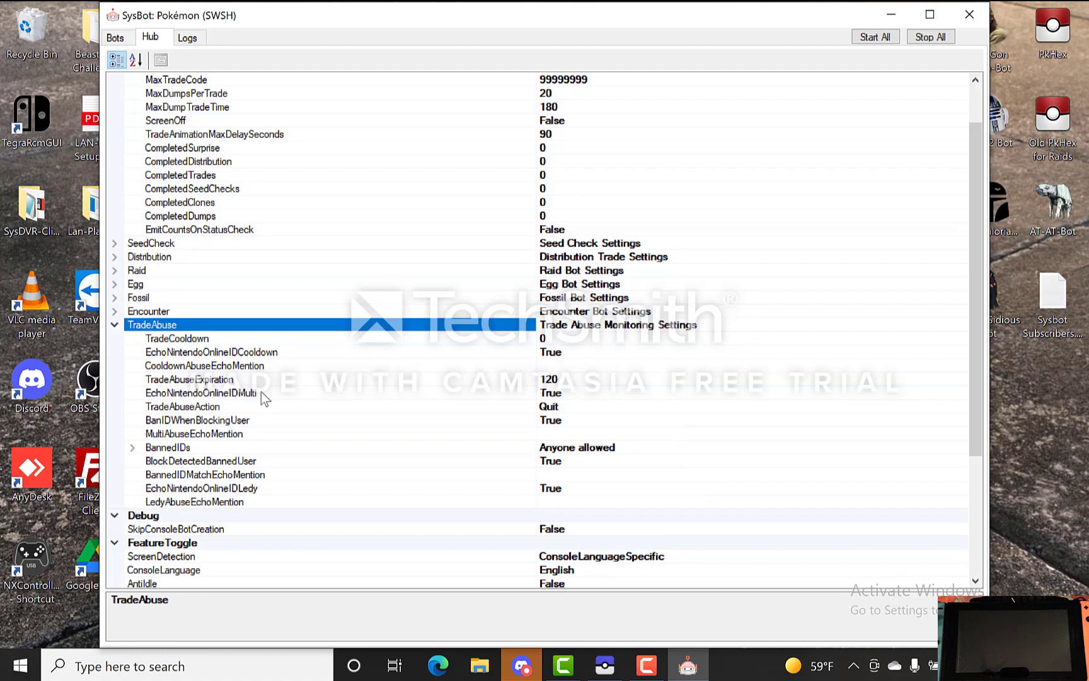
{"action": "scroll", "coordinate": [263, 396], "scroll_direction": "down", "scroll_amount": 2}
{"action": "scroll", "coordinate": [261, 391], "scroll_direction": "down", "scroll_amount": 1}
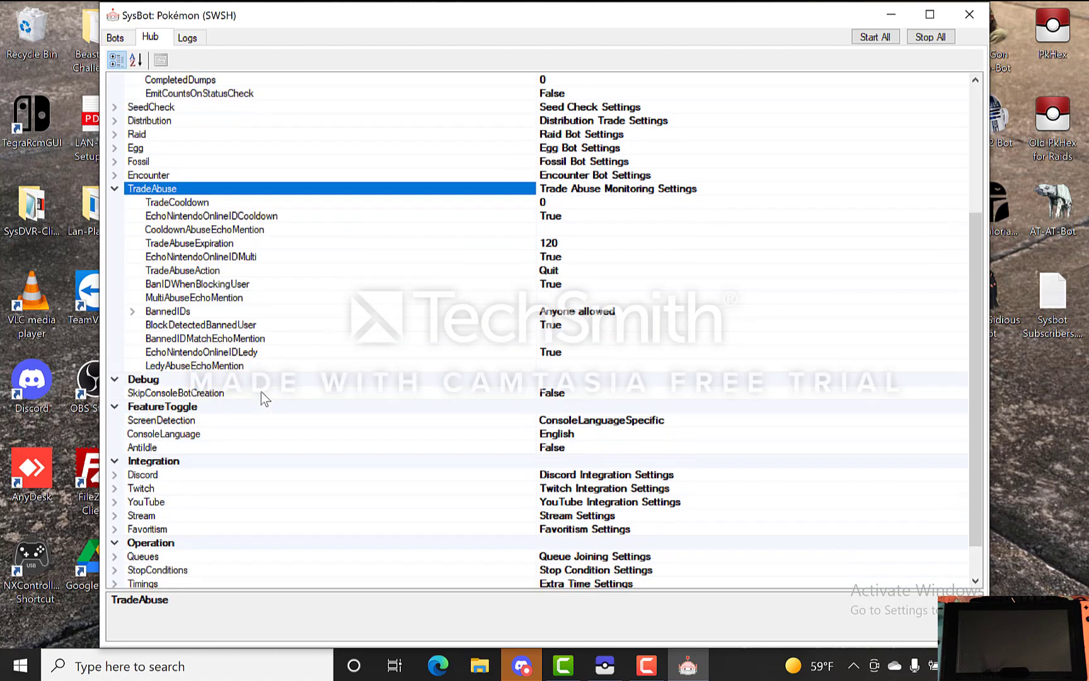
{"action": "left_click", "coordinate": [261, 391]}
{"action": "scroll", "coordinate": [261, 392], "scroll_direction": "down", "scroll_amount": 1}
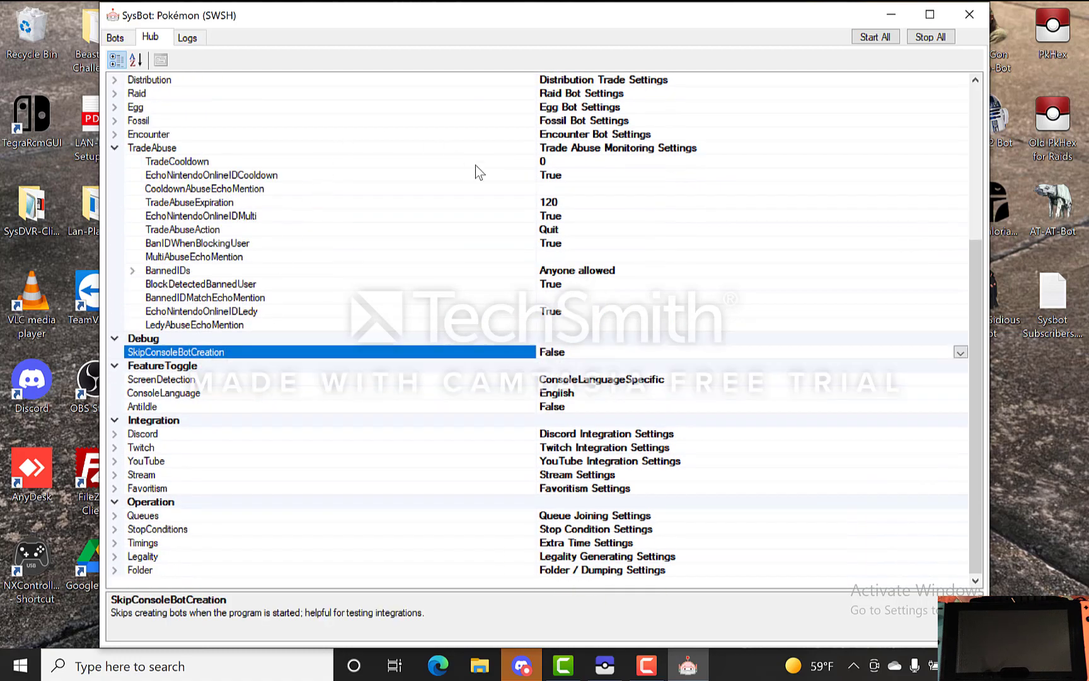
{"action": "left_click", "coordinate": [191, 165]}
{"action": "left_click", "coordinate": [196, 179]}
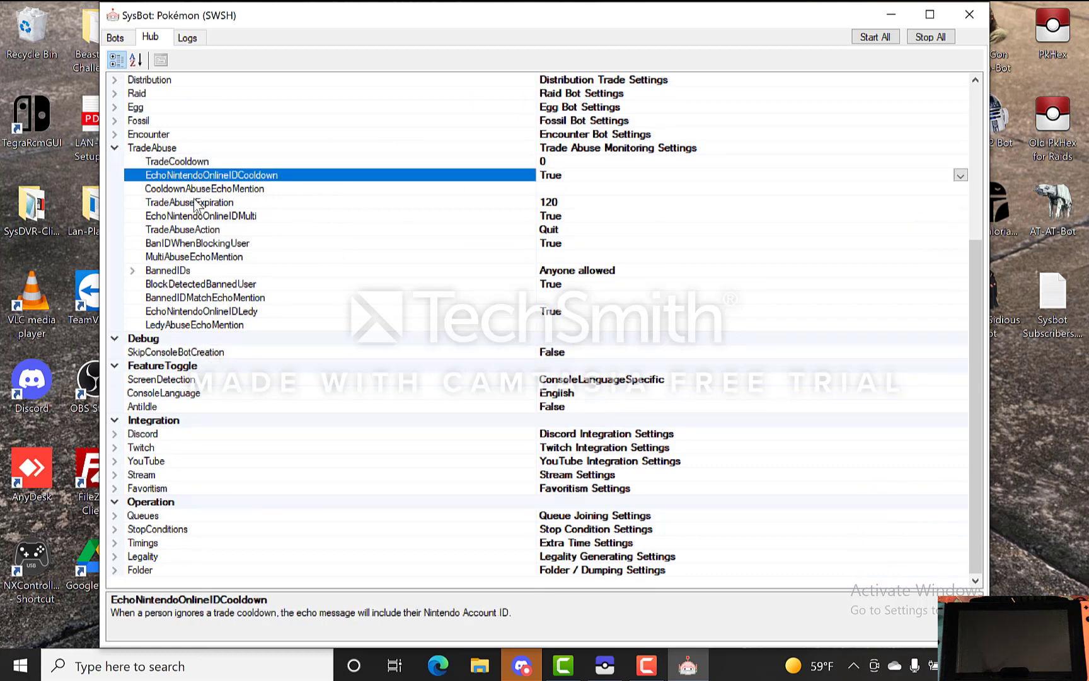
{"action": "left_click", "coordinate": [195, 203]}
{"action": "left_click", "coordinate": [193, 217]}
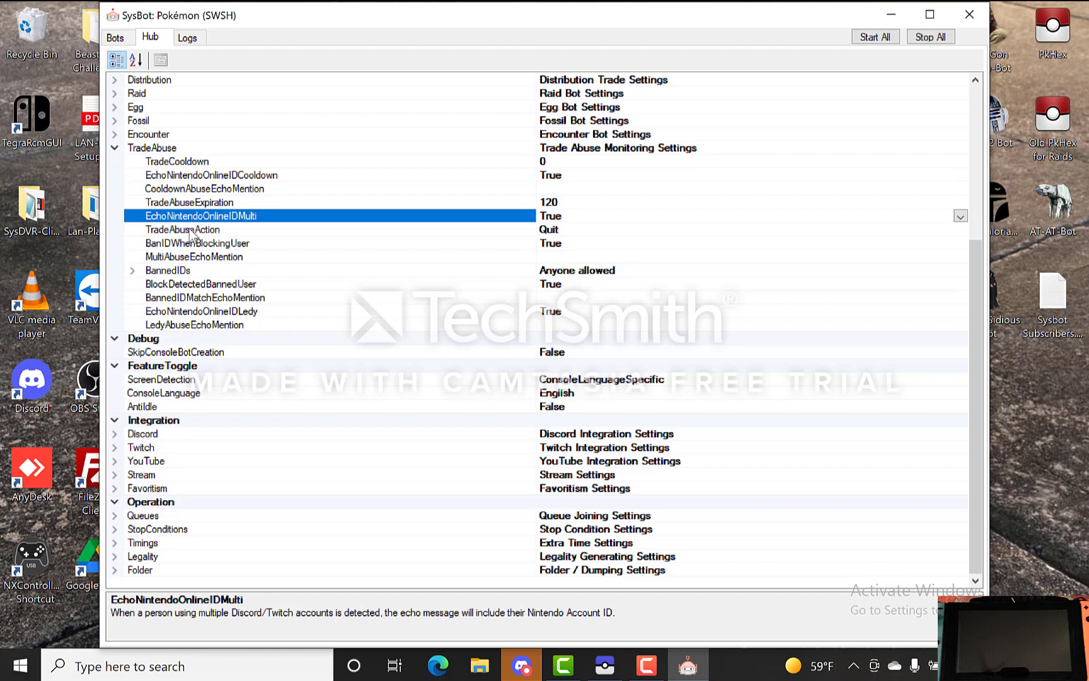
{"action": "left_click", "coordinate": [191, 231]}
{"action": "left_click", "coordinate": [192, 246]}
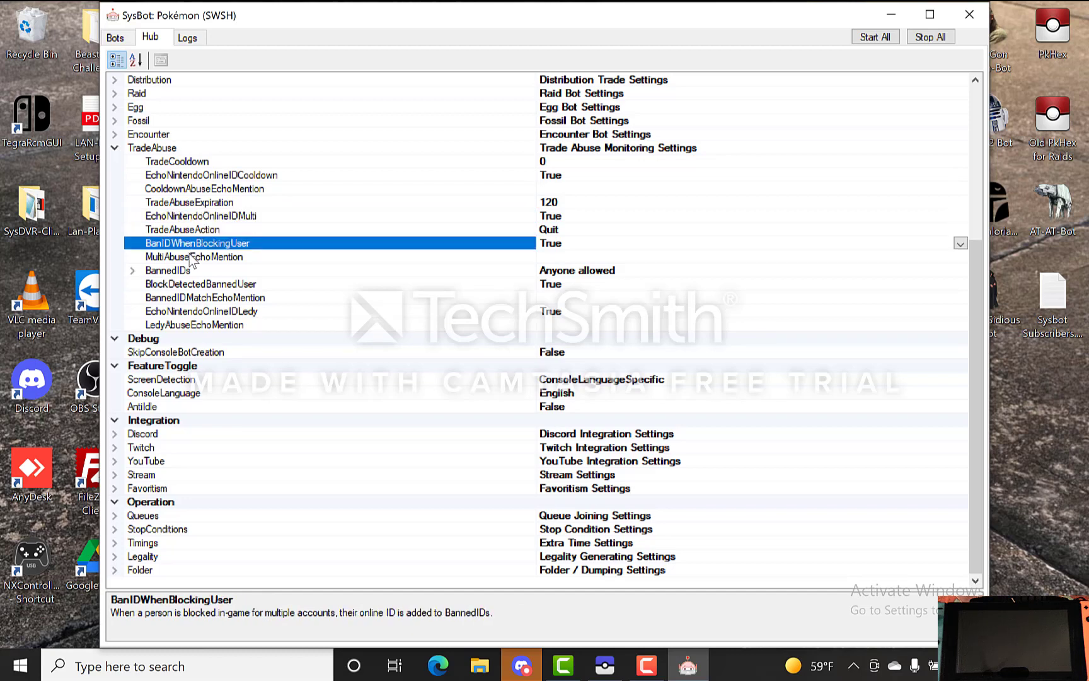
{"action": "left_click", "coordinate": [191, 259]}
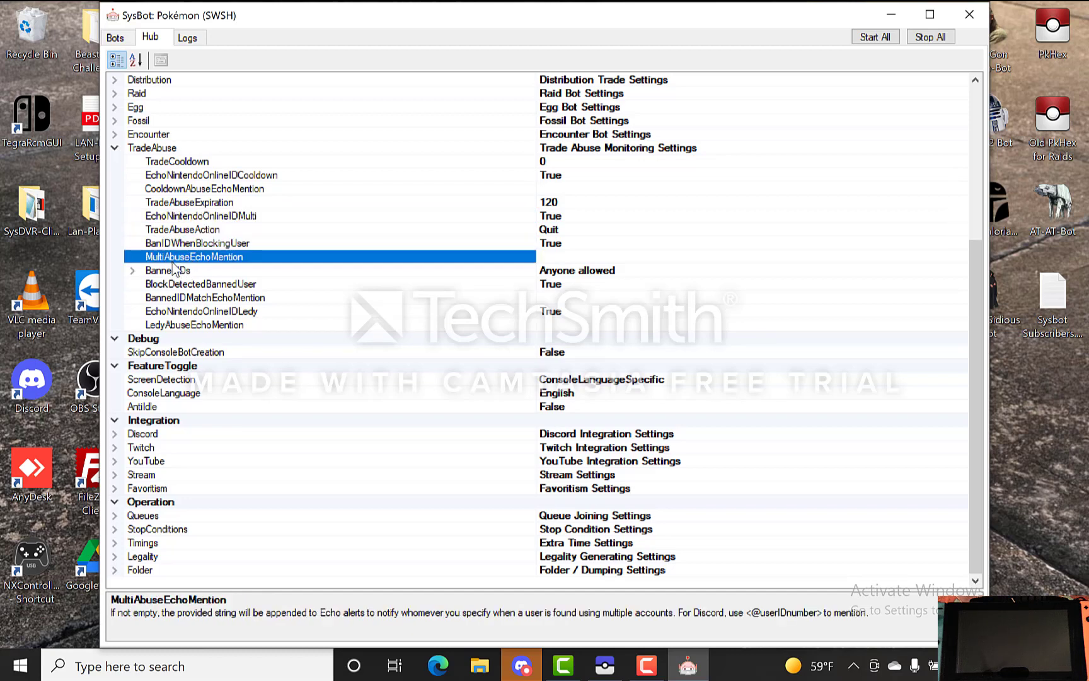
{"action": "left_click", "coordinate": [116, 153]}
{"action": "double_click", "coordinate": [192, 295]}
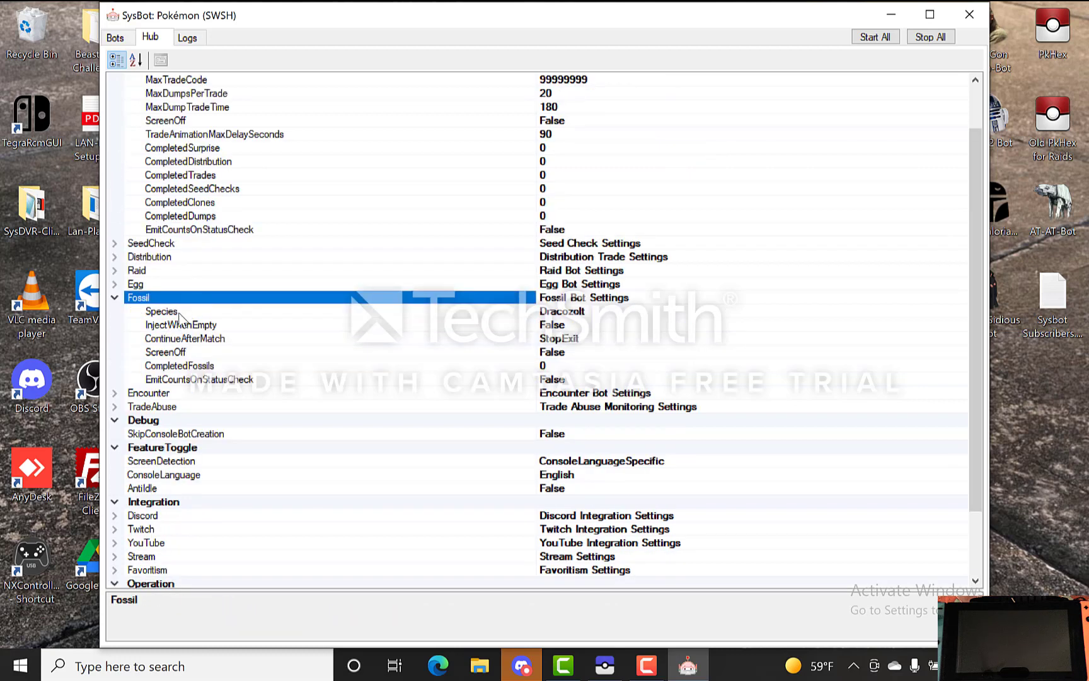
{"action": "left_click", "coordinate": [114, 297]}
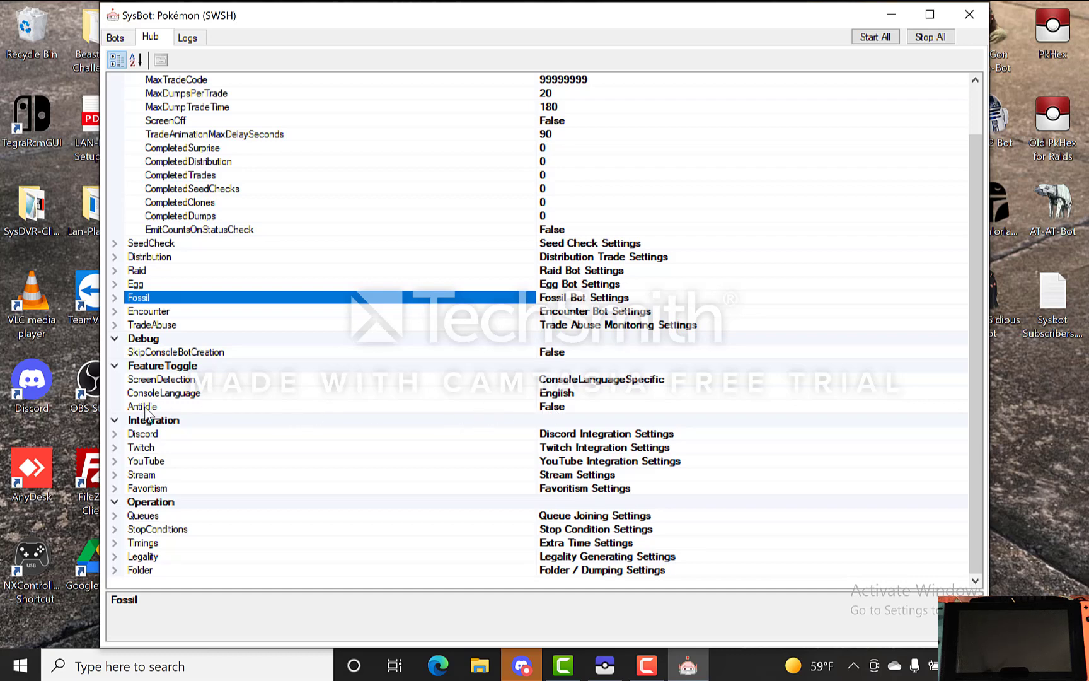
- Set AntiIdle to True, then expand the Discord integration settings and set CommandPrefix to a period (".")
{"action": "double_click", "coordinate": [552, 406]}
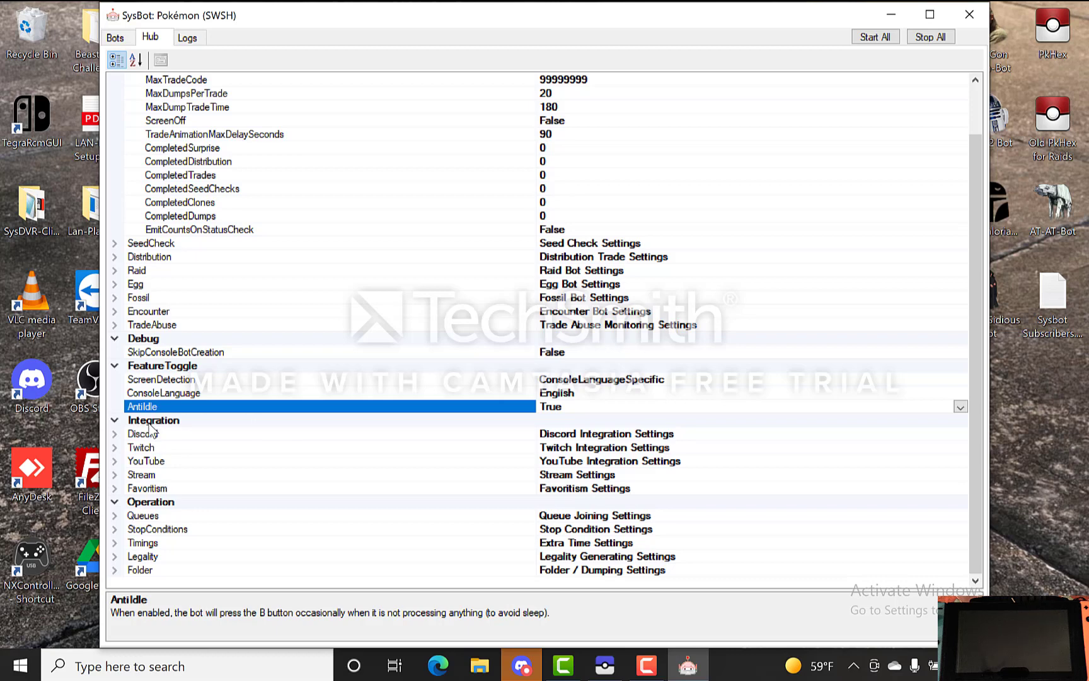
{"action": "left_click", "coordinate": [115, 435]}
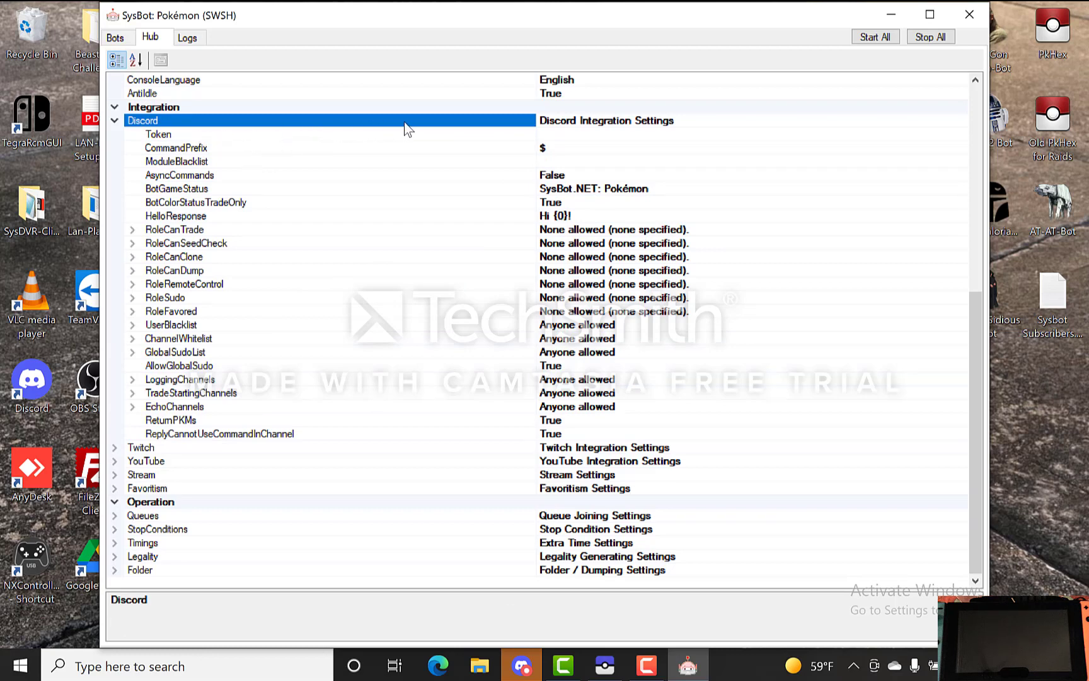
{"action": "left_click", "coordinate": [548, 151]}
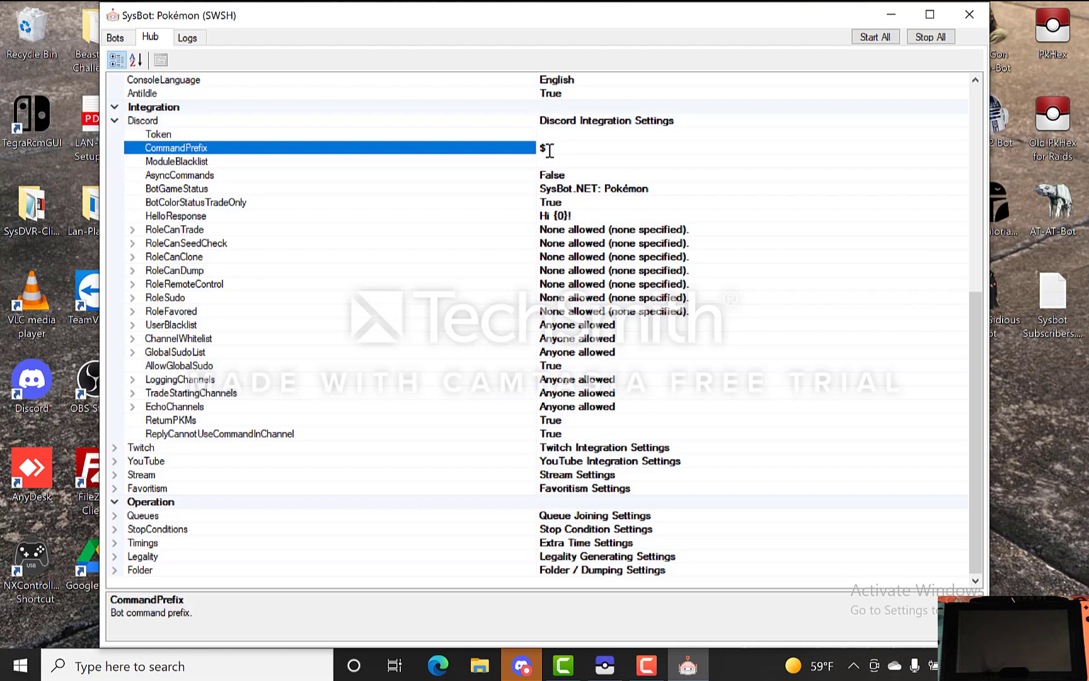
{"action": "key", "text": "BackSpace"}
{"action": "type", "text": "."}
- Switch to Discord, view the Obi-wan Keno-bot profile and its game status, and return to SysBot
{"action": "left_click", "coordinate": [522, 667]}
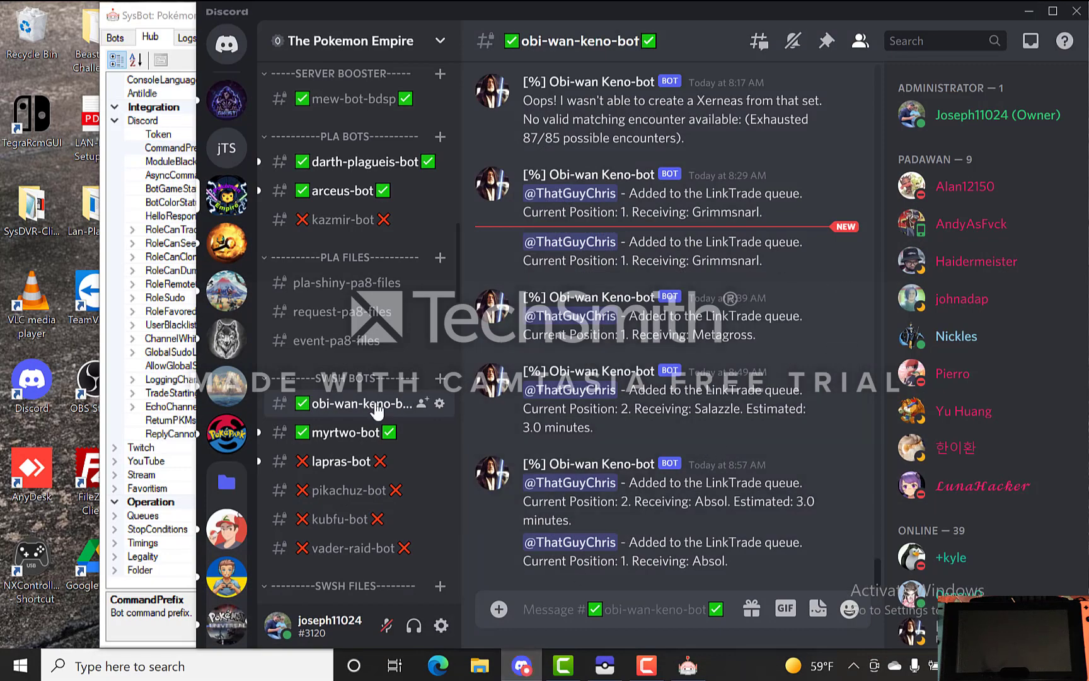
{"action": "left_click", "coordinate": [567, 382]}
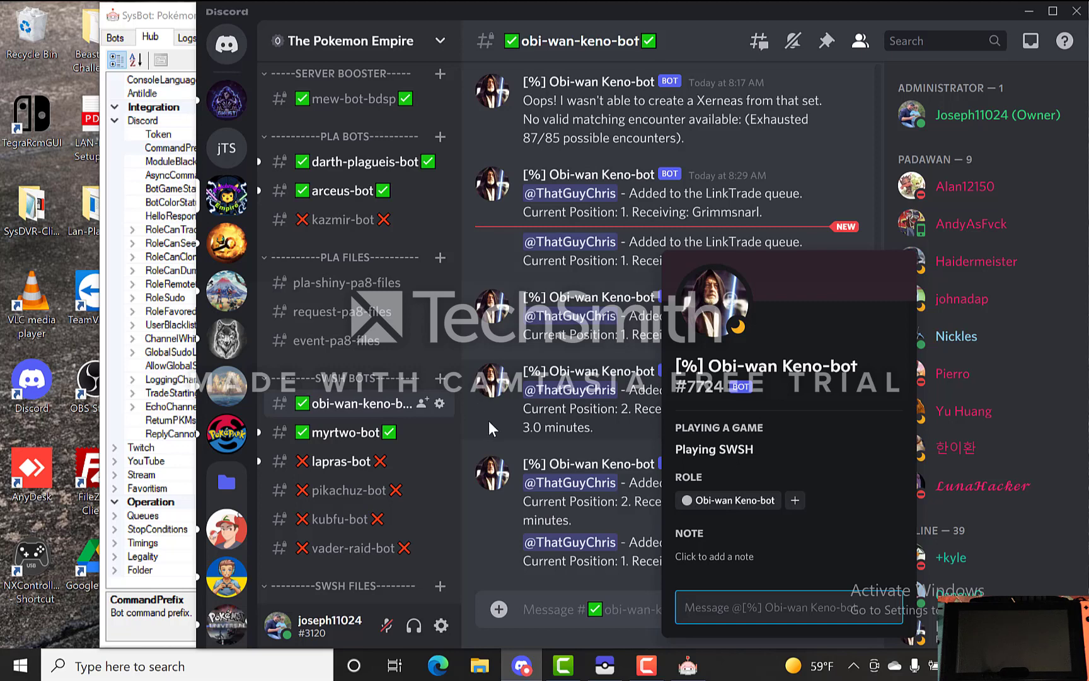
{"action": "left_click", "coordinate": [525, 421]}
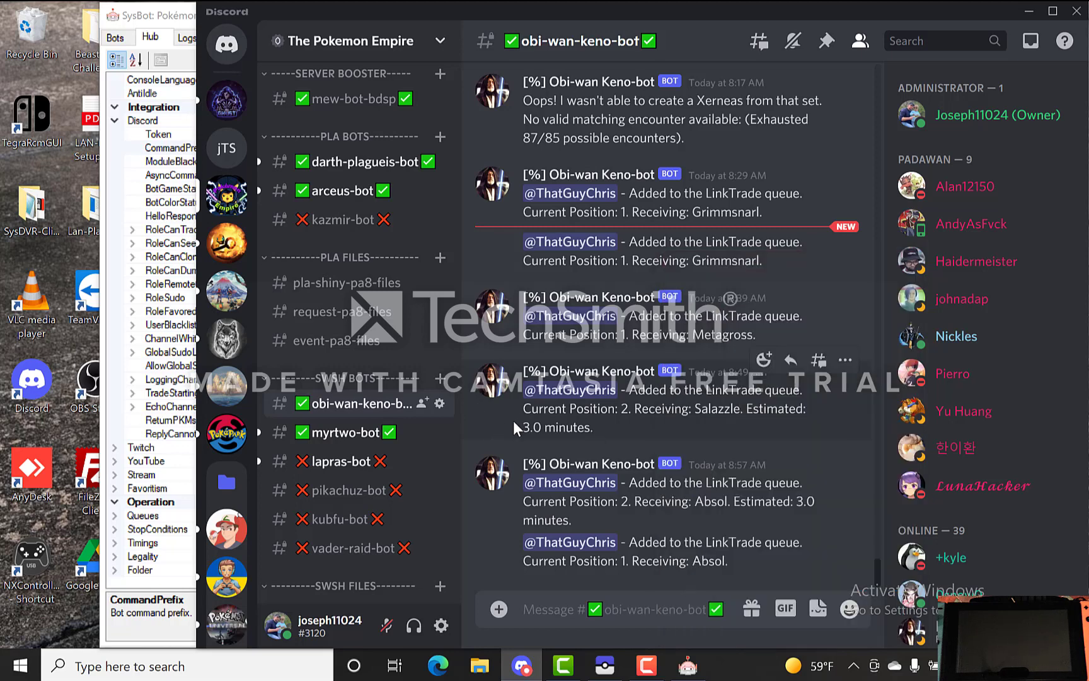
{"action": "left_click", "coordinate": [1024, 12]}
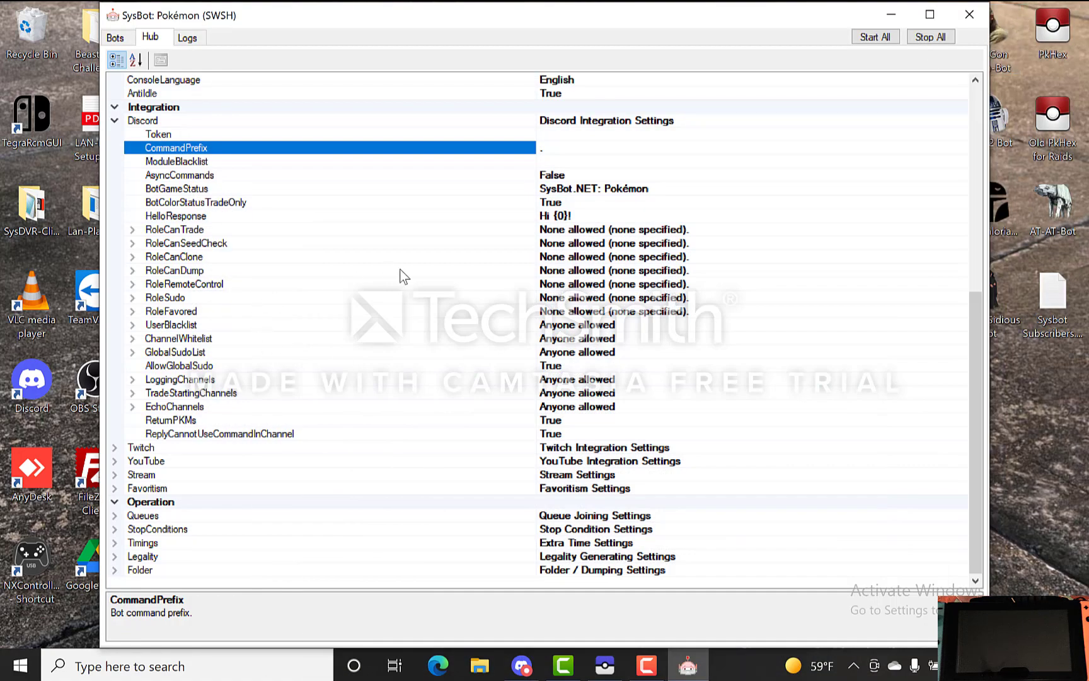
- Replace the Discord BotGameStatus text with "Playing SWSH"
{"action": "left_click", "coordinate": [661, 187]}
{"action": "key", "text": "BackSpace"}
{"action": "key", "text": "BackSpace"}
{"action": "key", "text": "BackSpace"}
{"action": "key", "text": "BackSpace"}
{"action": "key", "text": "BackSpace"}
{"action": "key", "text": "BackSpace"}
{"action": "key", "text": "BackSpace"}
{"action": "key", "text": "BackSpace"}
{"action": "key", "text": "BackSpace"}
{"action": "key", "text": "BackSpace"}
{"action": "key", "text": "BackSpace"}
{"action": "key", "text": "BackSpace"}
{"action": "key", "text": "BackSpace"}
{"action": "key", "text": "BackSpace"}
{"action": "key", "text": "BackSpace"}
{"action": "key", "text": "BackSpace"}
{"action": "key", "text": "BackSpace"}
{"action": "key", "text": "BackSpace"}
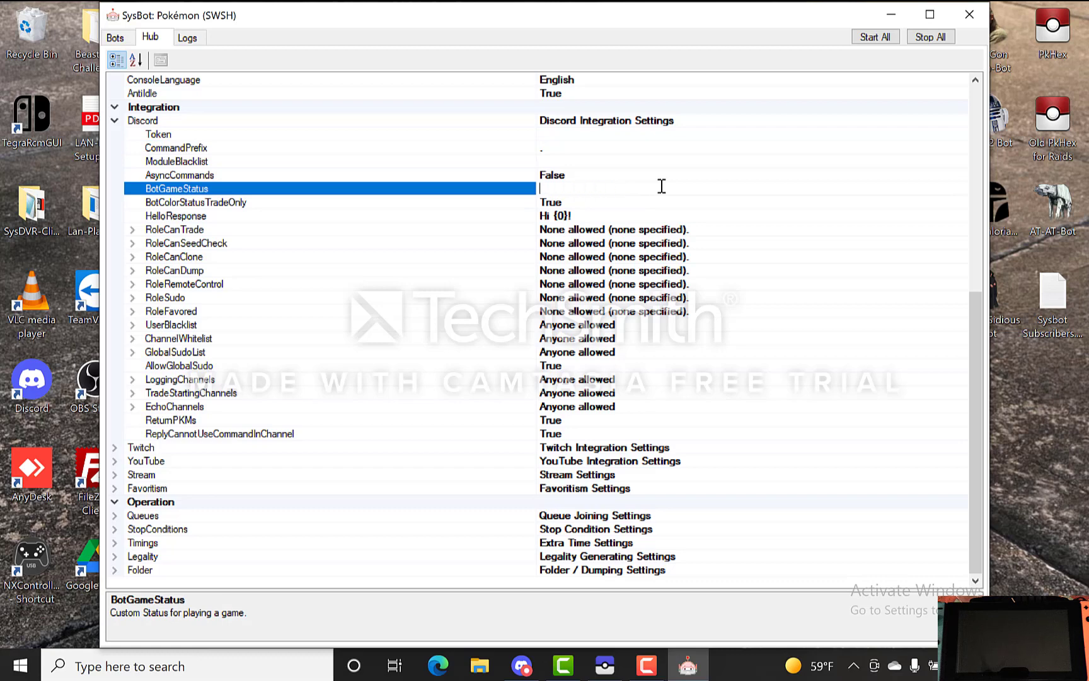
{"action": "type", "text": "Playing SWSH"}
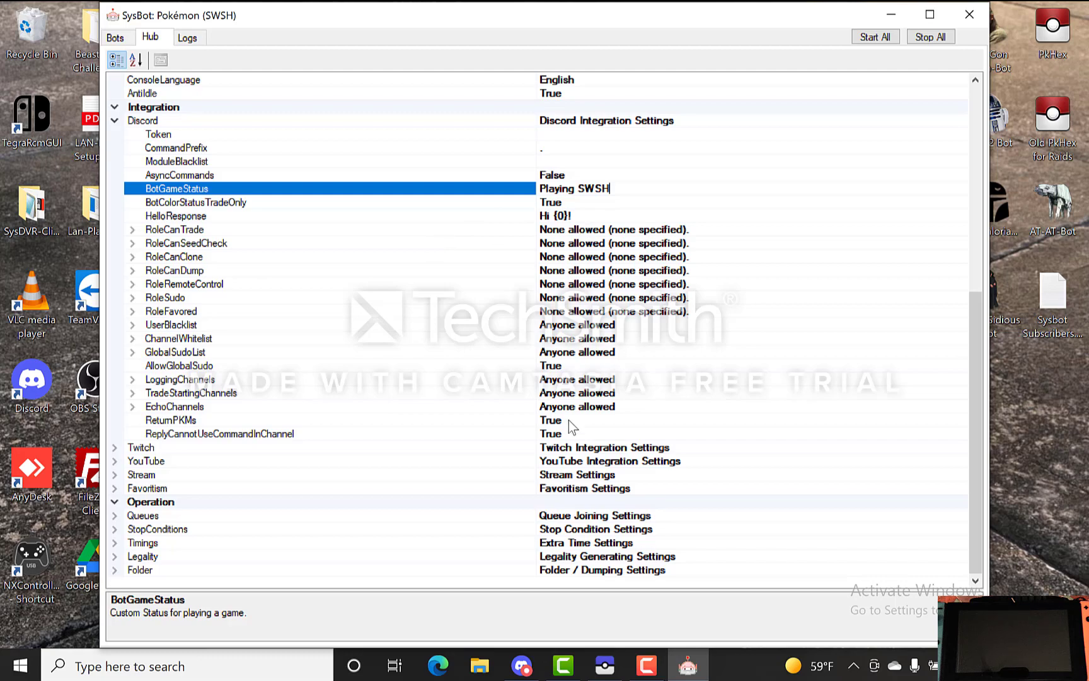
- Send "%hi" in Discord's obi-wan-keno-bot channel to test the bot's greeting, and select the HelloResponse setting back in SysBot
{"action": "left_click", "coordinate": [523, 667]}
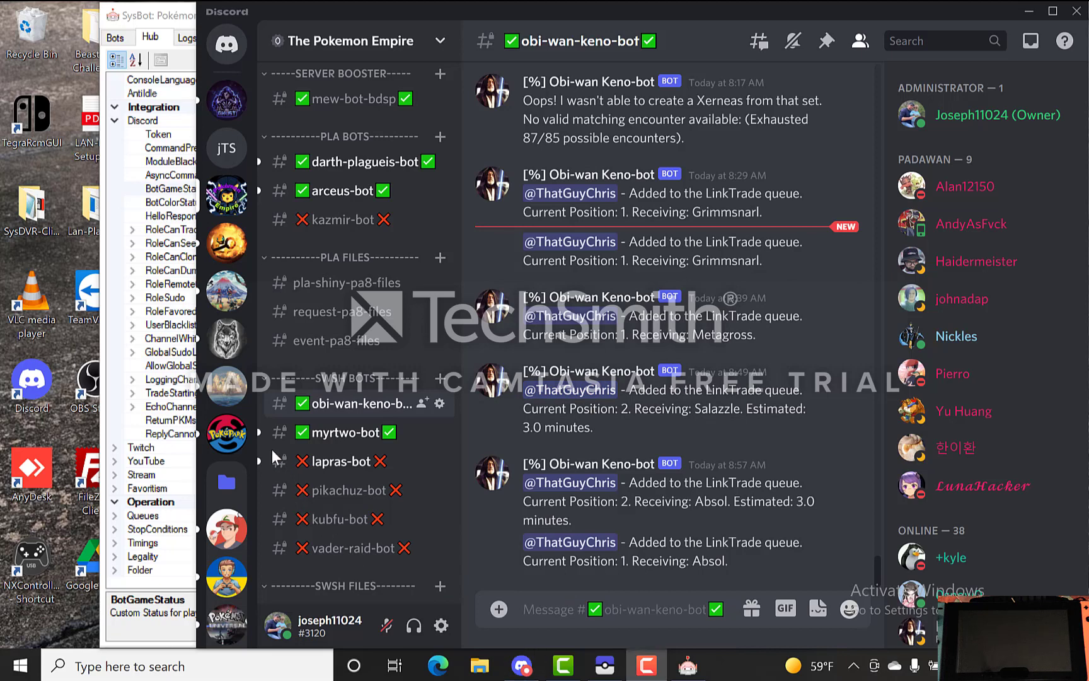
{"action": "left_click", "coordinate": [499, 608]}
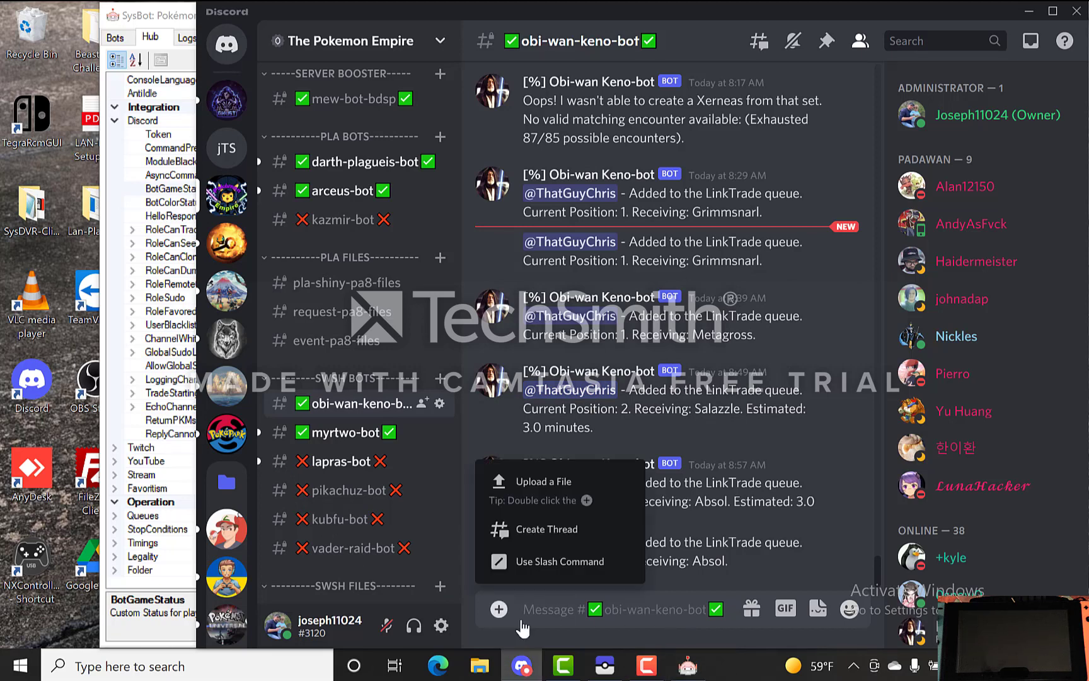
{"action": "left_click", "coordinate": [534, 614]}
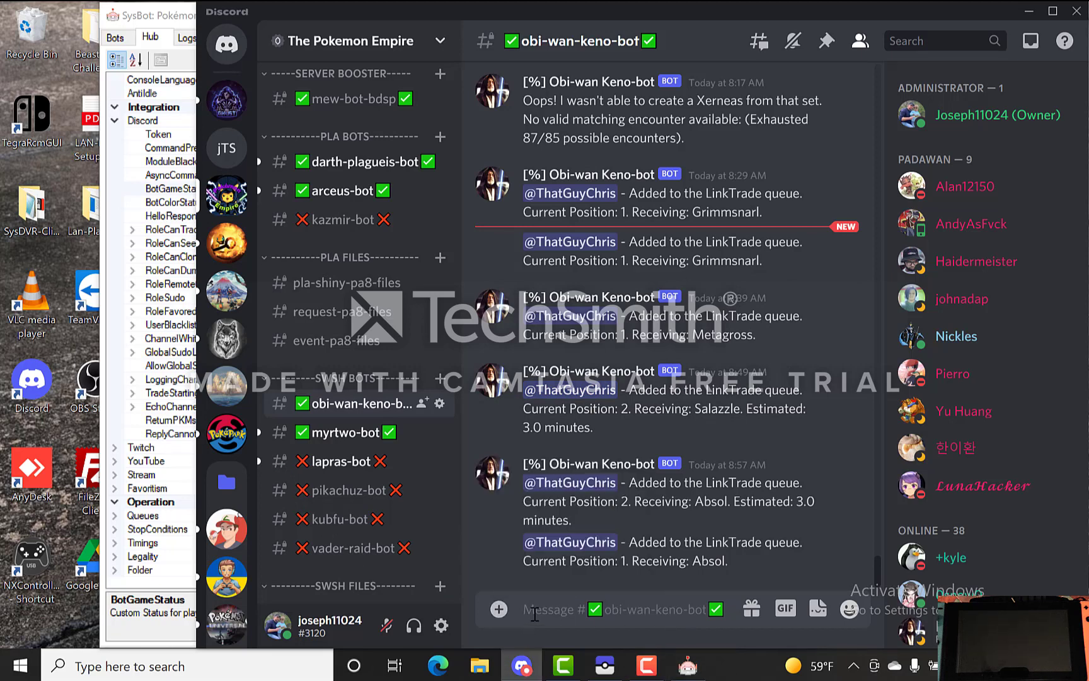
{"action": "type", "text": "%hi"}
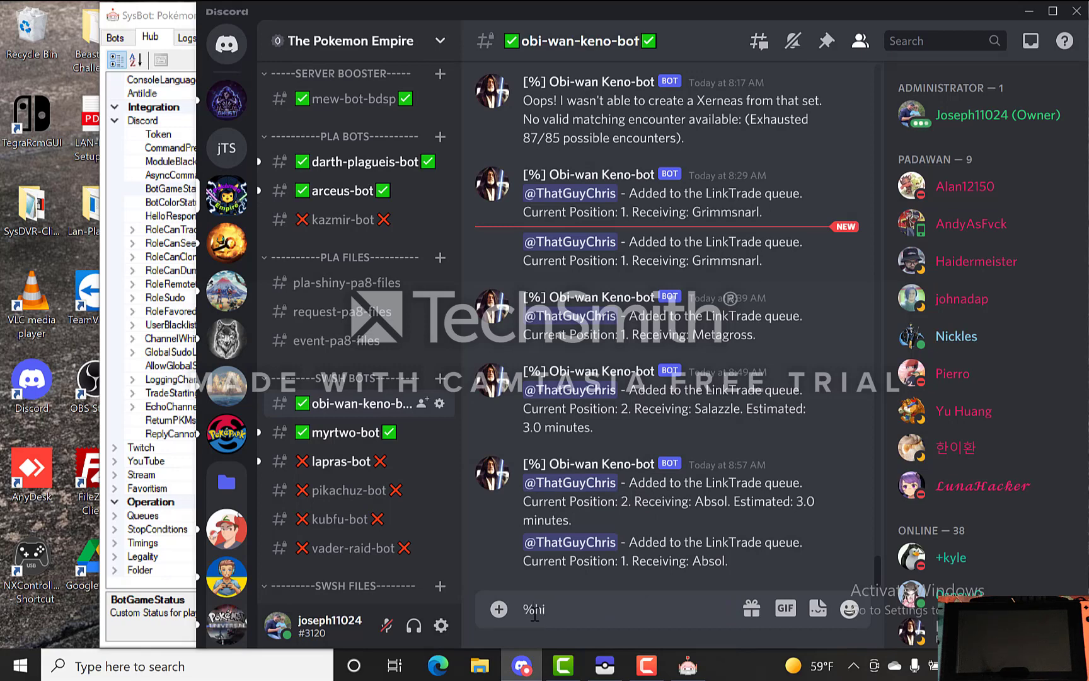
{"action": "key", "text": "Return"}
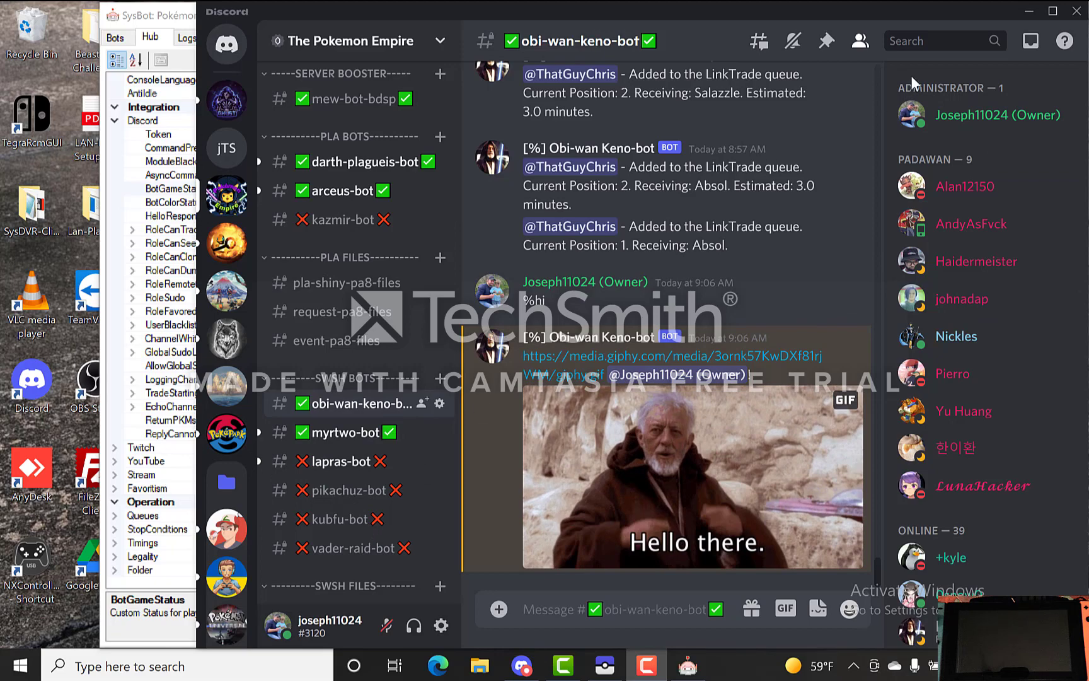
{"action": "left_click", "coordinate": [1028, 11]}
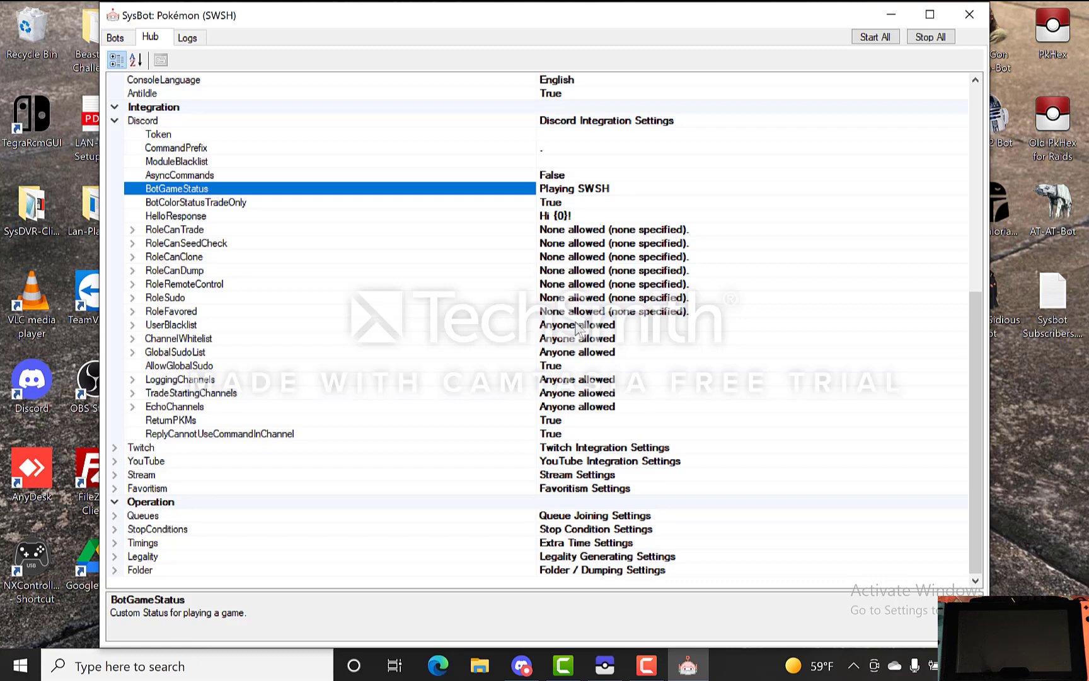
{"action": "left_click", "coordinate": [554, 218]}
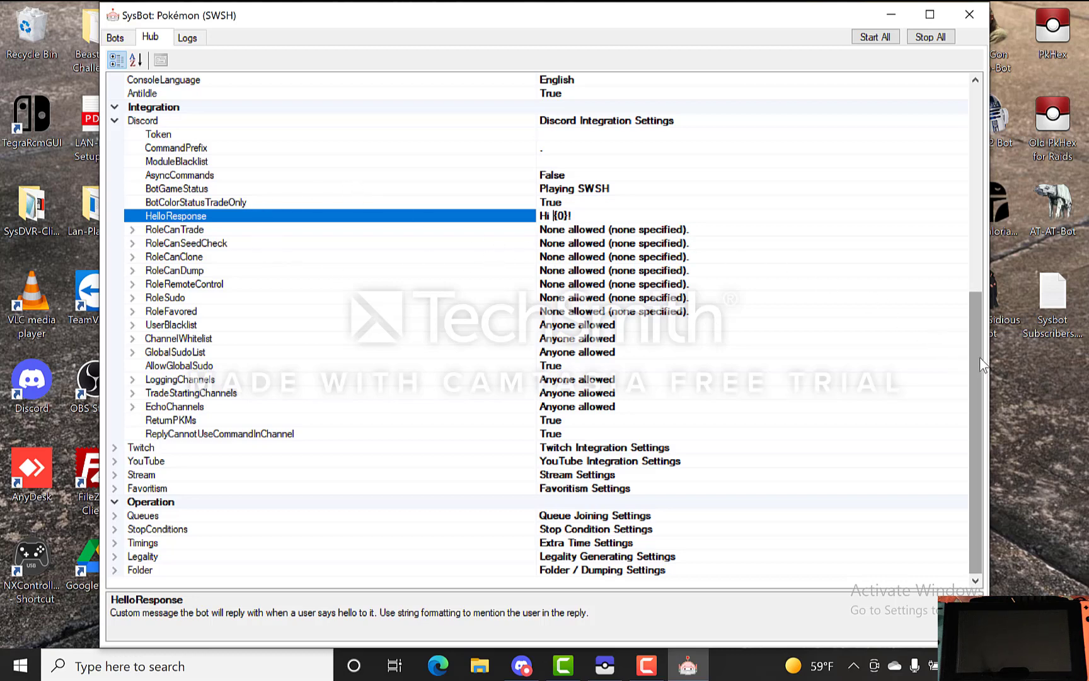
{"action": "left_click_drag", "start_coordinate": [979, 363], "coordinate": [980, 397]}
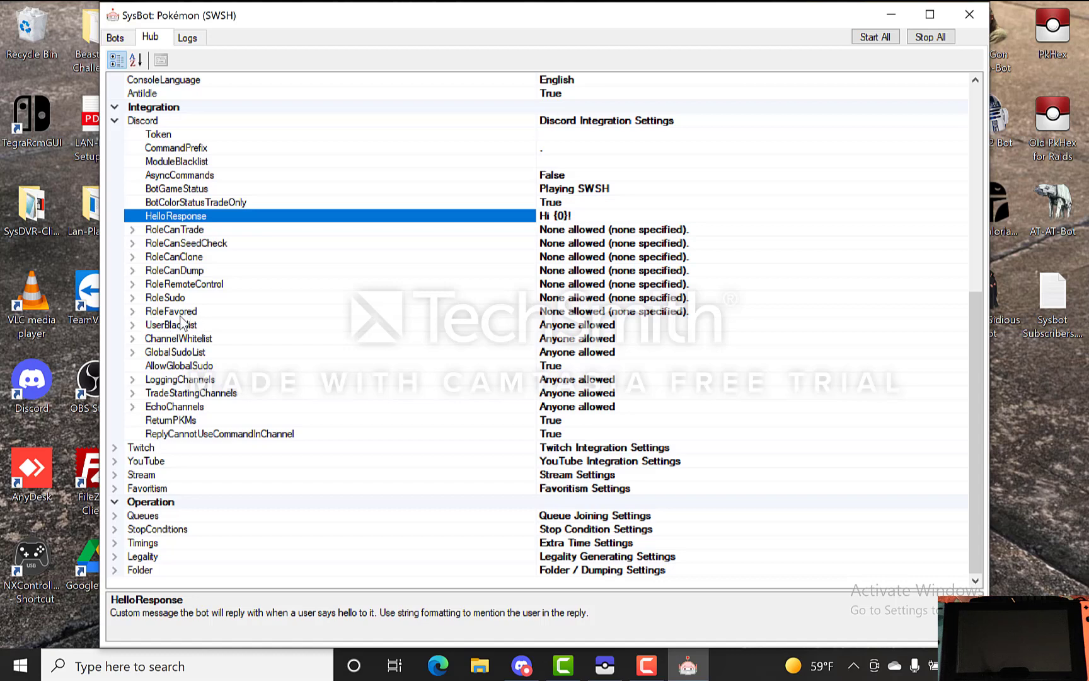
- Expand RoleFavored, add one blank entry to its role list, and close the collection editor
{"action": "left_click", "coordinate": [132, 312]}
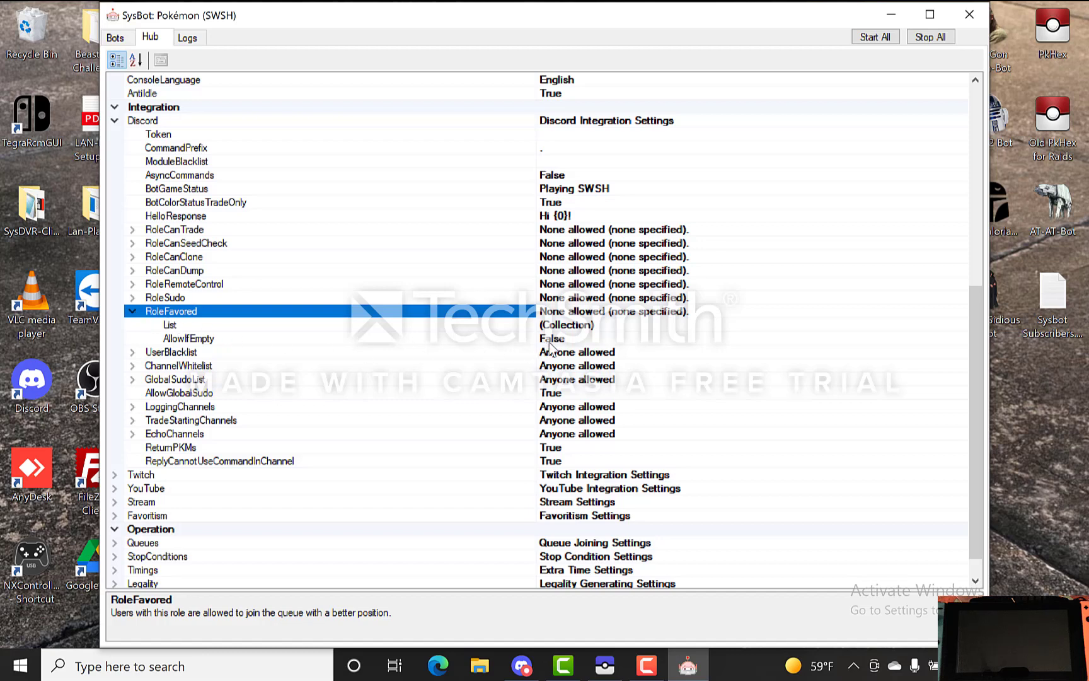
{"action": "left_click", "coordinate": [583, 325]}
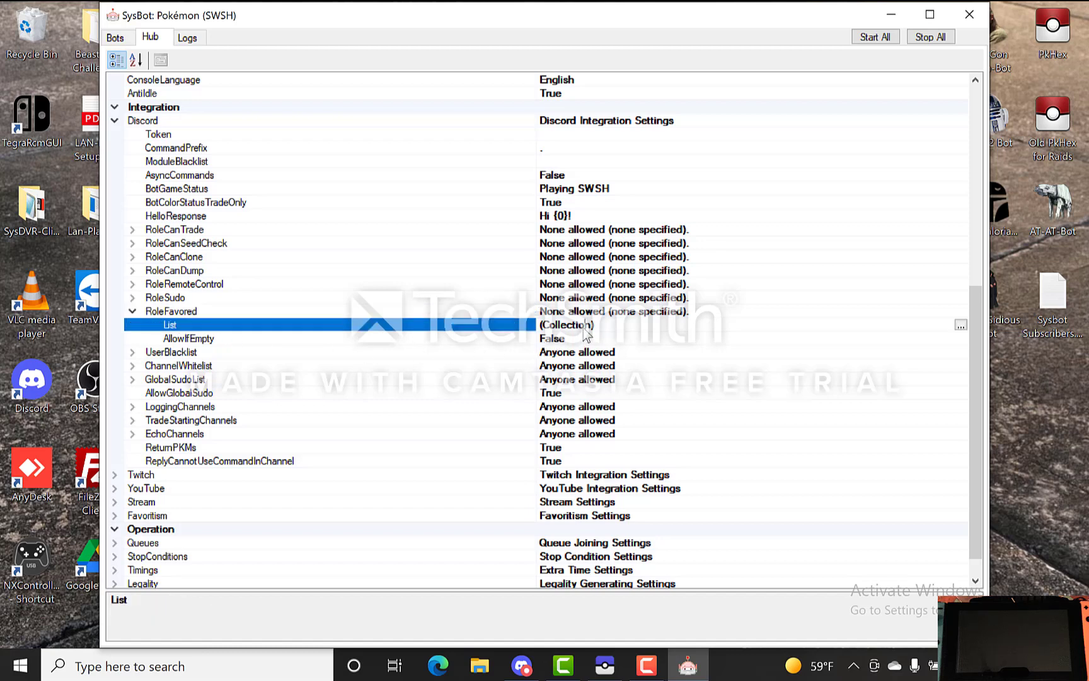
{"action": "left_click", "coordinate": [961, 325]}
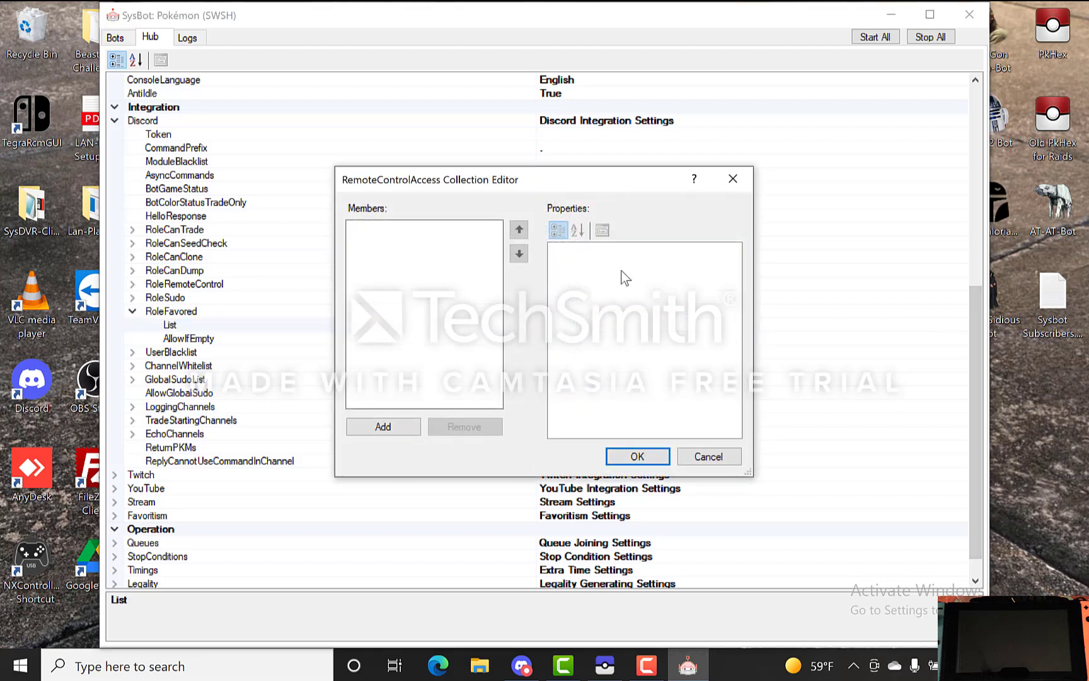
{"action": "left_click", "coordinate": [382, 426]}
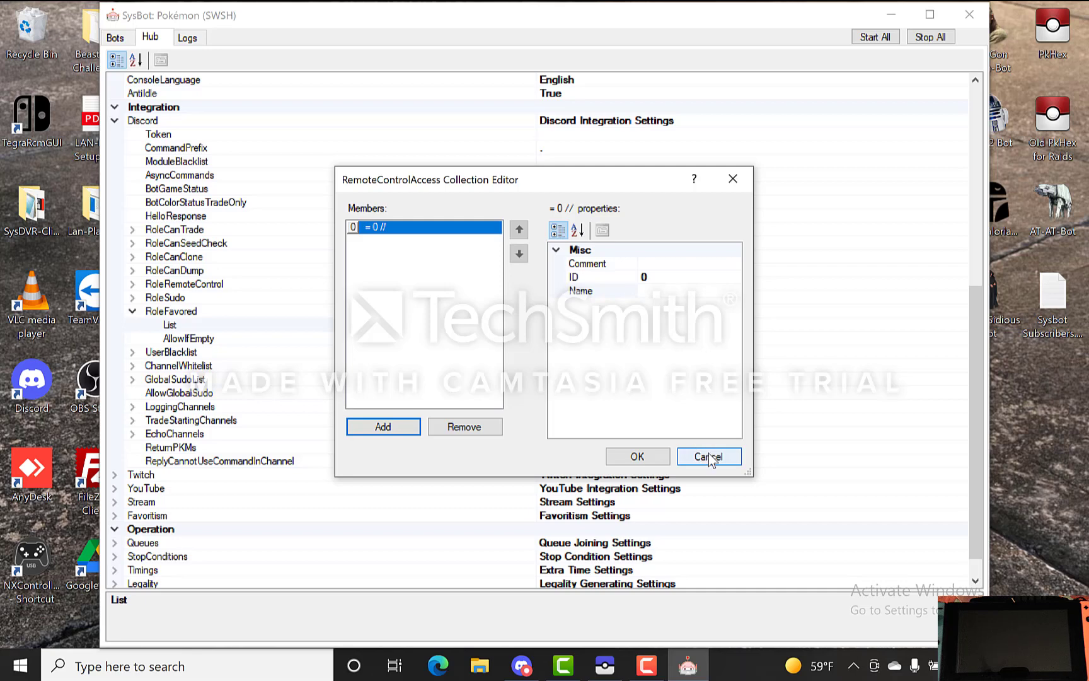
{"action": "left_click", "coordinate": [735, 183]}
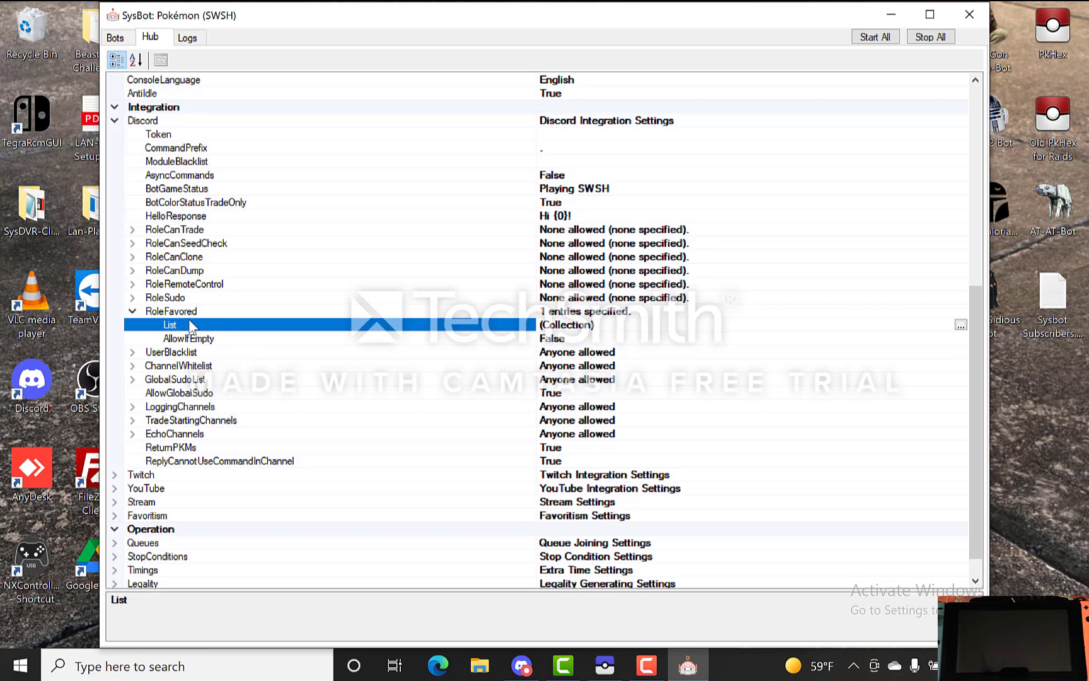
- Set AllowIfEmpty to True for RoleCanTrade, and check the obi-wan-keno-bot channel in Discord before returning to SysBot
{"action": "left_click", "coordinate": [132, 311]}
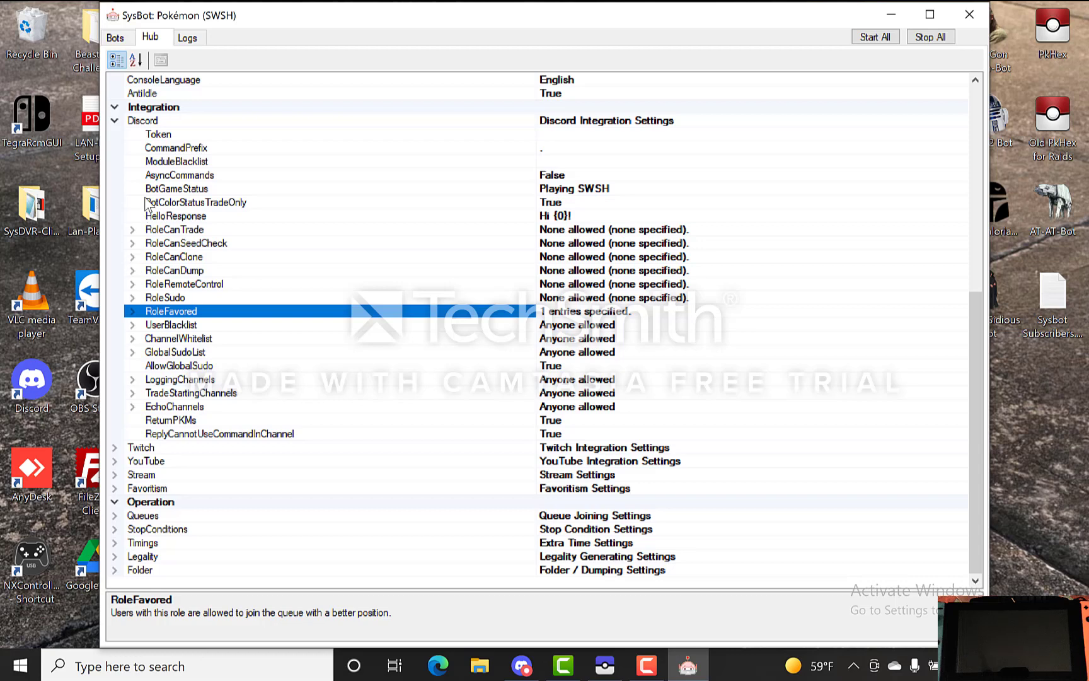
{"action": "left_click", "coordinate": [133, 230]}
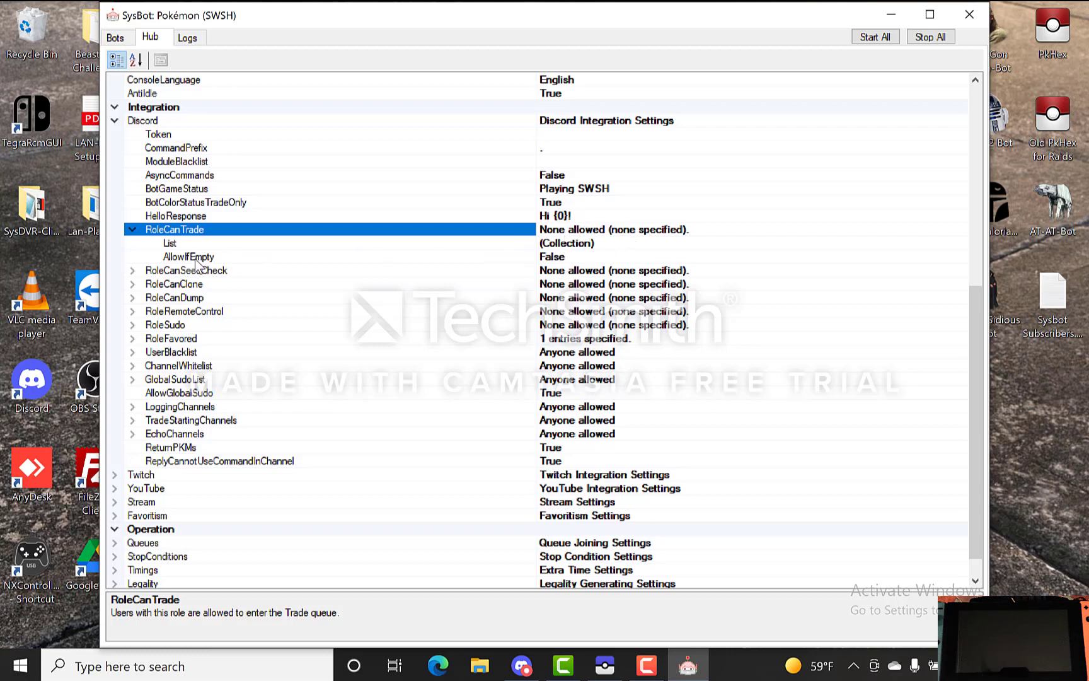
{"action": "double_click", "coordinate": [563, 258]}
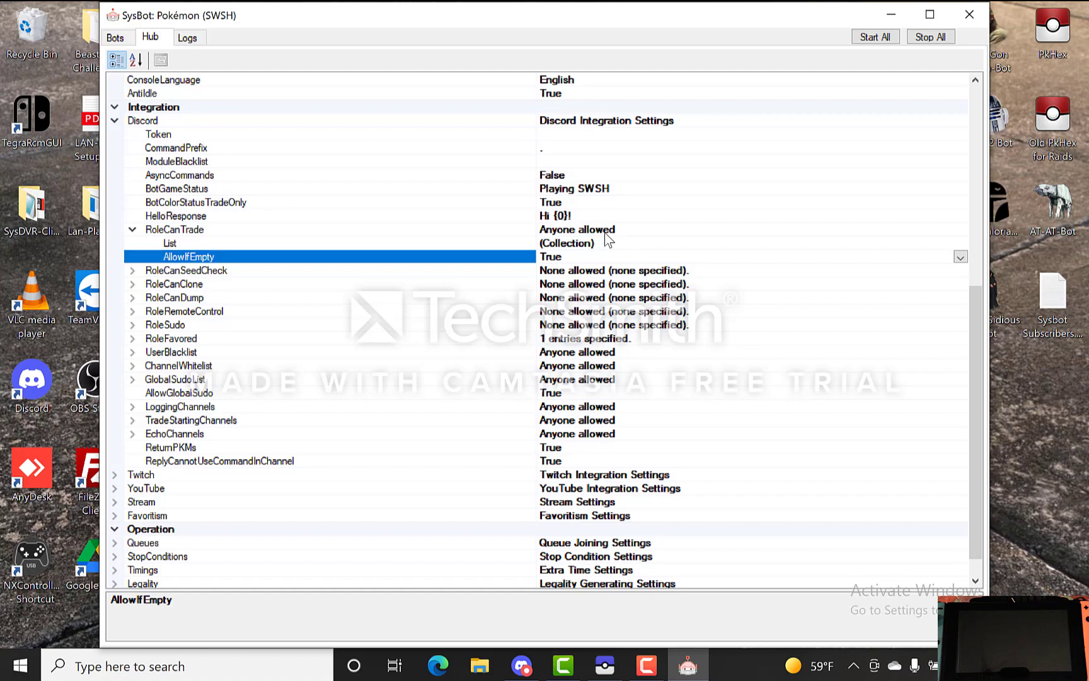
{"action": "left_click", "coordinate": [521, 666]}
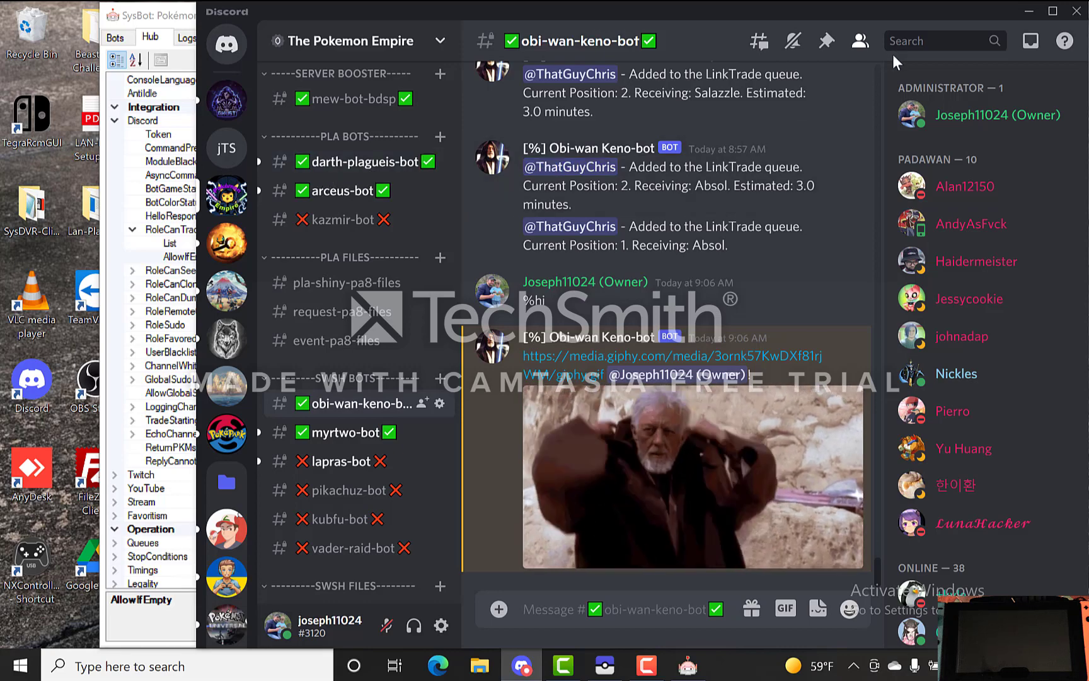
{"action": "left_click", "coordinate": [1029, 12]}
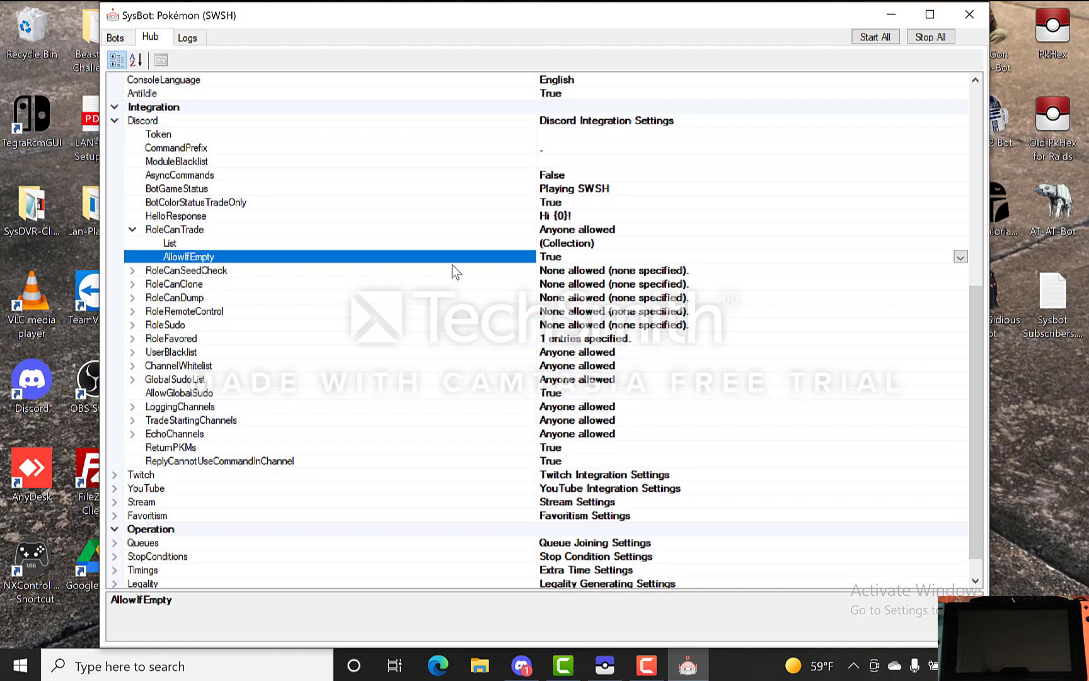
- Add an entry named "Admin" to the RoleCanTrade role list
{"action": "left_click", "coordinate": [617, 245]}
{"action": "left_click", "coordinate": [962, 244]}
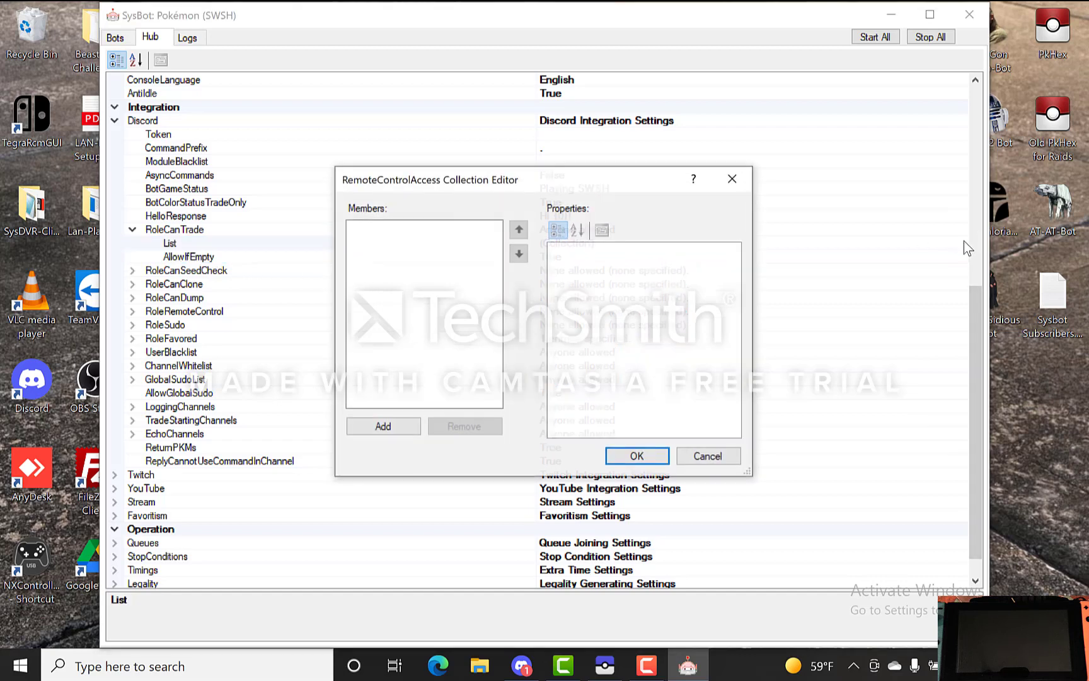
{"action": "left_click", "coordinate": [391, 426]}
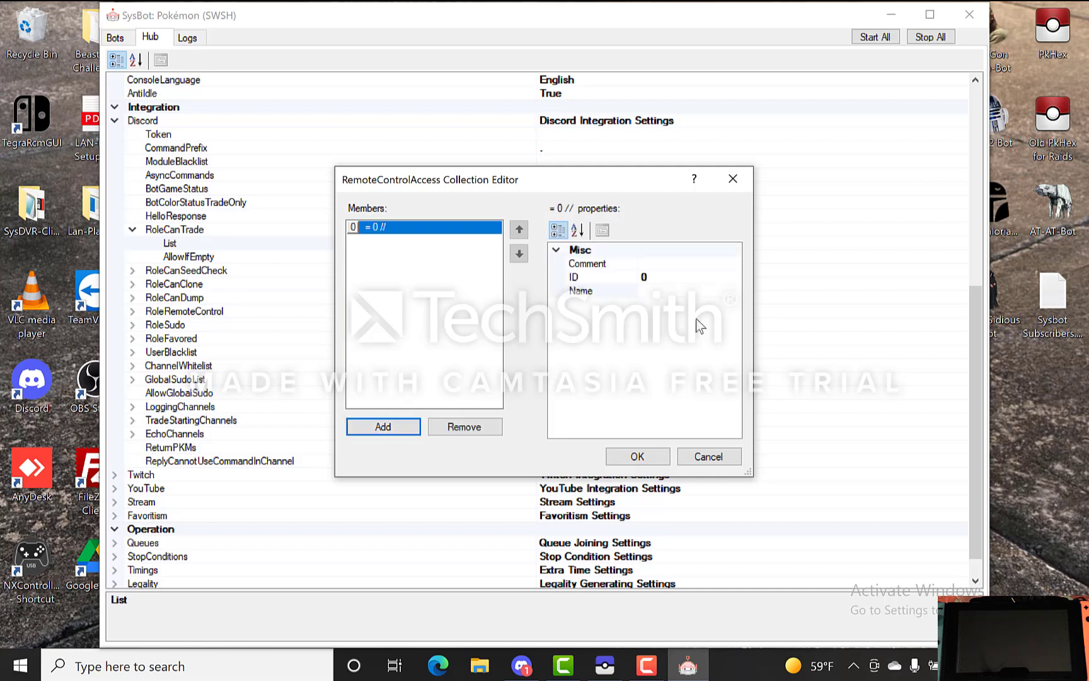
{"action": "left_click", "coordinate": [664, 290]}
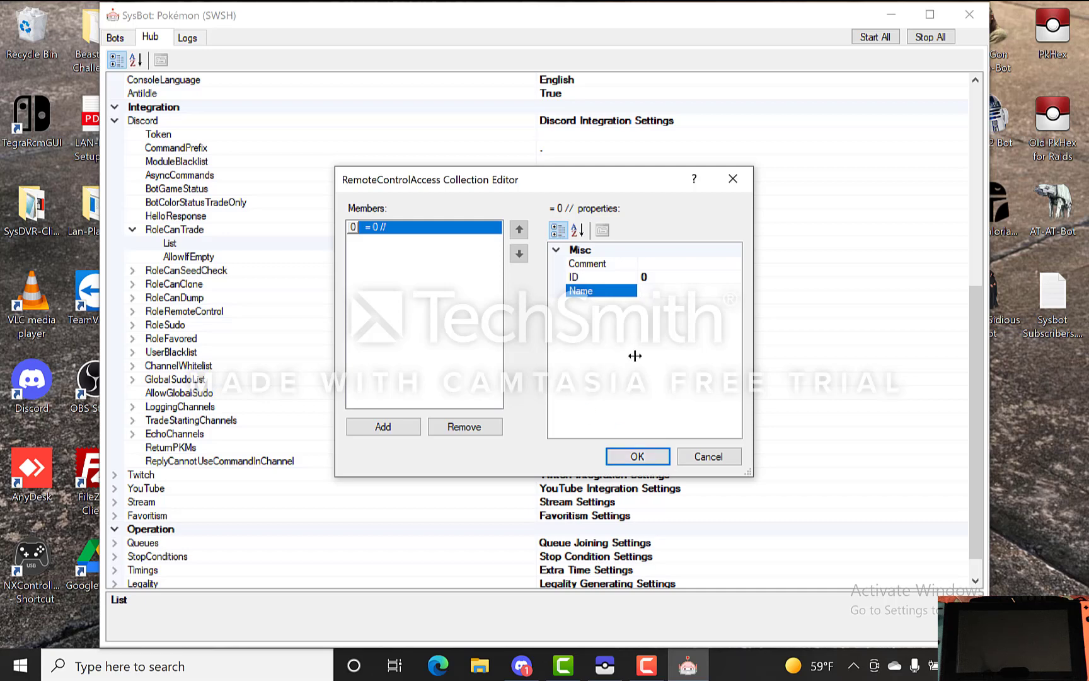
{"action": "type", "text": "Admin"}
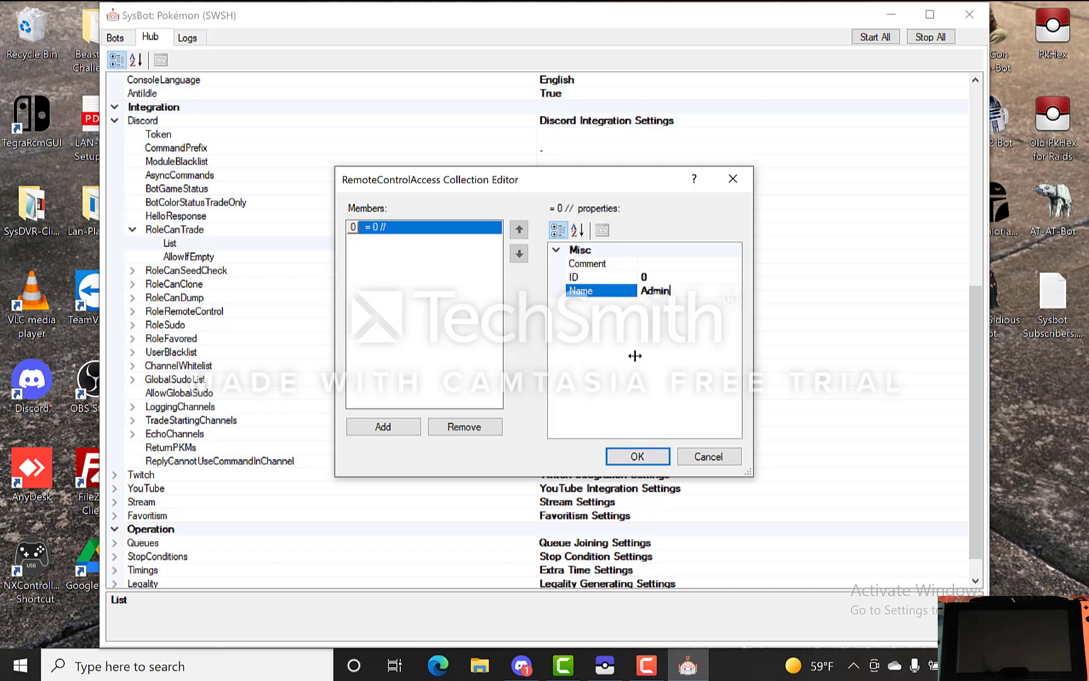
- Add a second RoleCanTrade entry named "Supporter" and save the role list
{"action": "left_click", "coordinate": [390, 429]}
{"action": "left_click", "coordinate": [672, 290]}
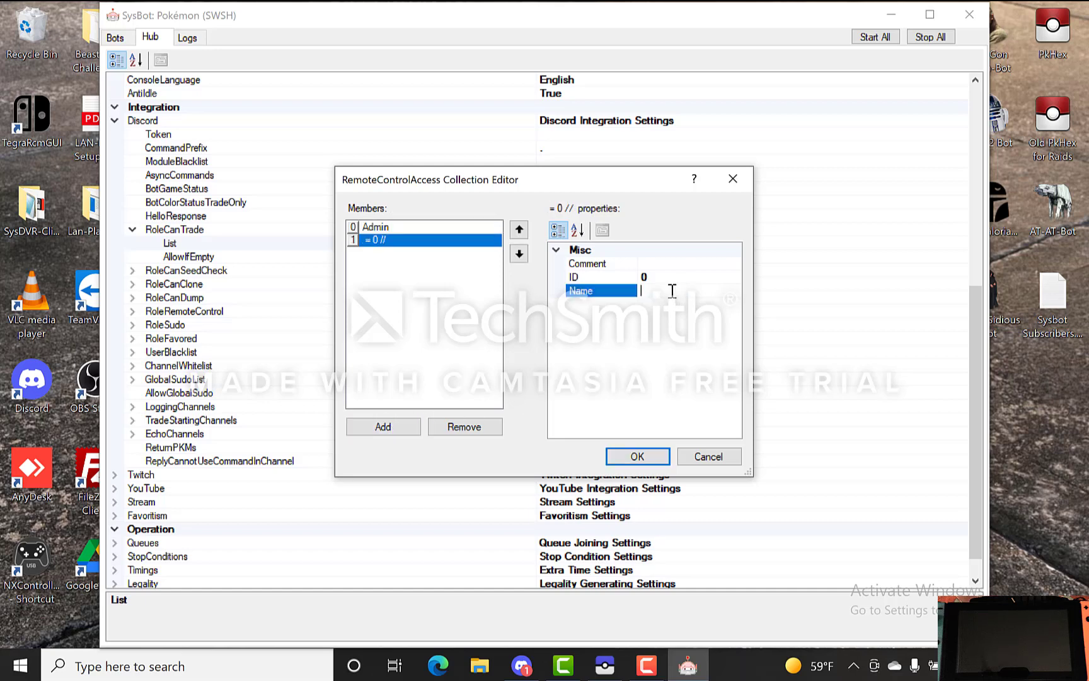
{"action": "type", "text": "supporter"}
{"action": "key", "text": "BackSpace"}
{"action": "type", "text": "S"}
{"action": "left_click", "coordinate": [638, 455]}
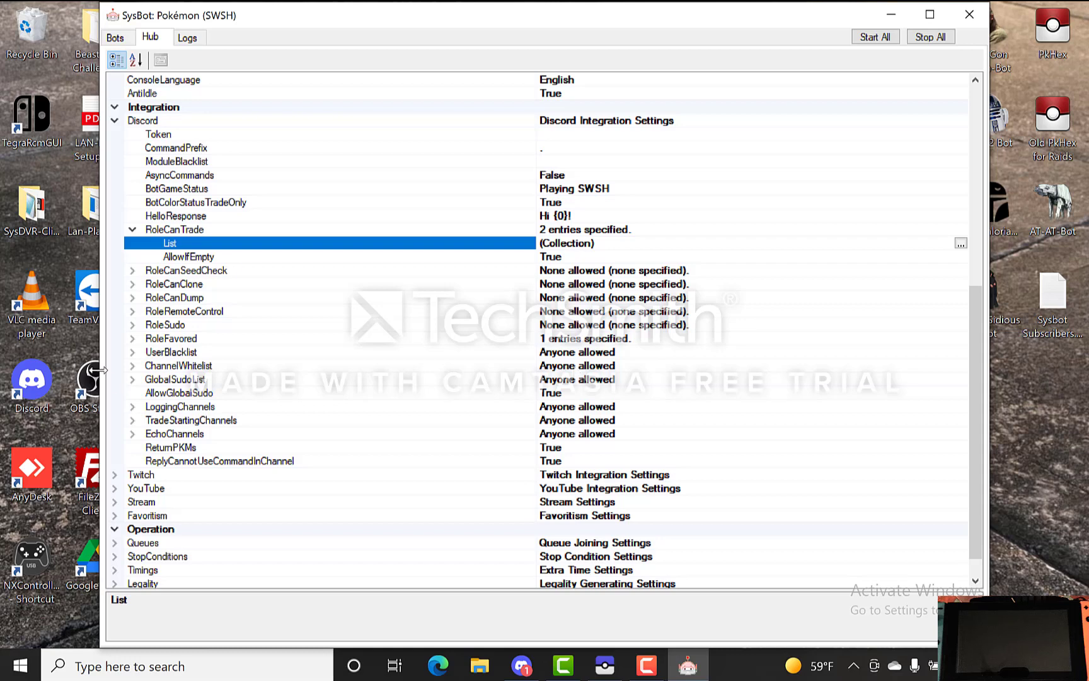
- Expand ChannelWhitelist and add a blank entry to its channel list
{"action": "left_click", "coordinate": [133, 366]}
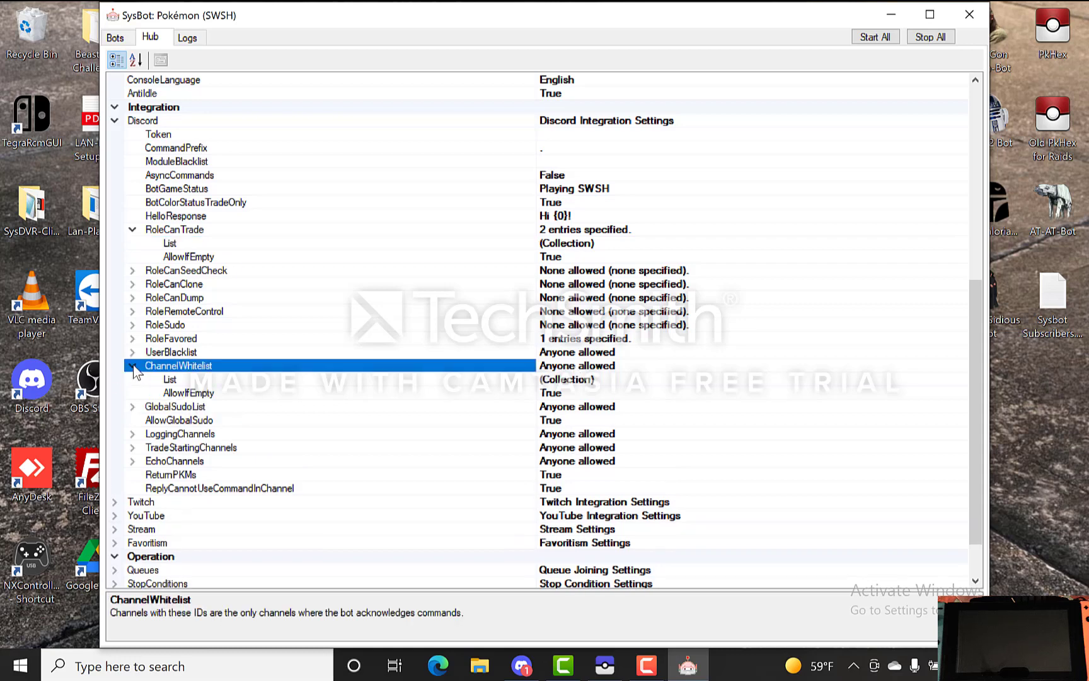
{"action": "left_click", "coordinate": [588, 383]}
{"action": "left_click", "coordinate": [960, 381]}
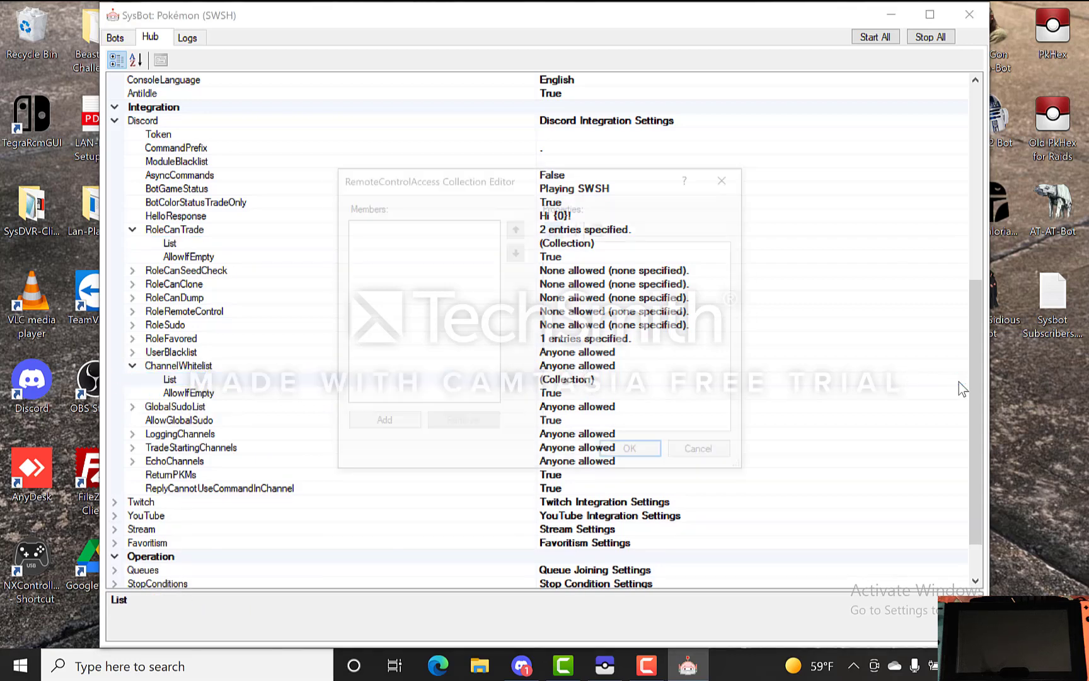
{"action": "left_click", "coordinate": [396, 430]}
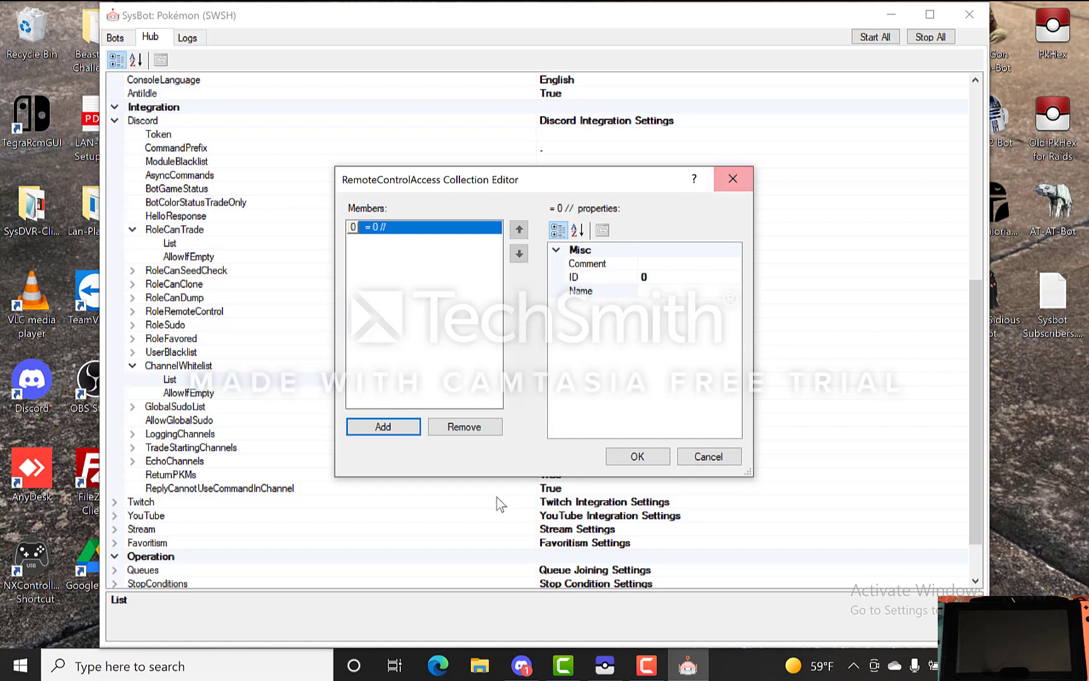
- Switch to Discord, copy the obi-wan-keno-bot channel's ID, and return to SysBot
{"action": "left_click", "coordinate": [519, 667]}
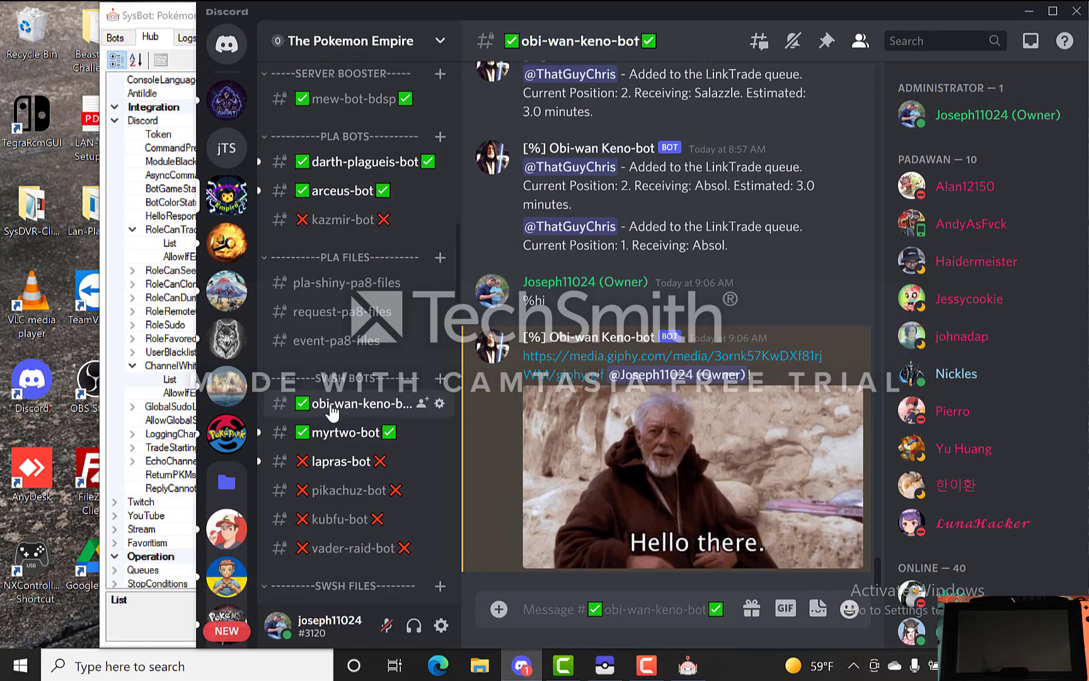
{"action": "right_click", "coordinate": [332, 411]}
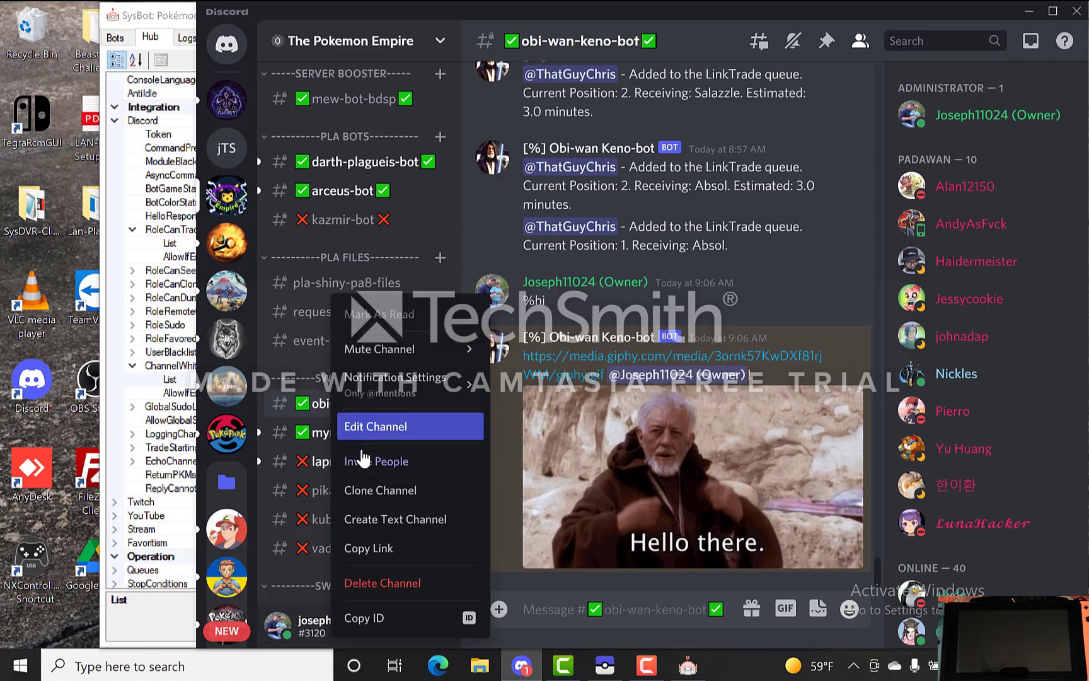
{"action": "left_click", "coordinate": [397, 618]}
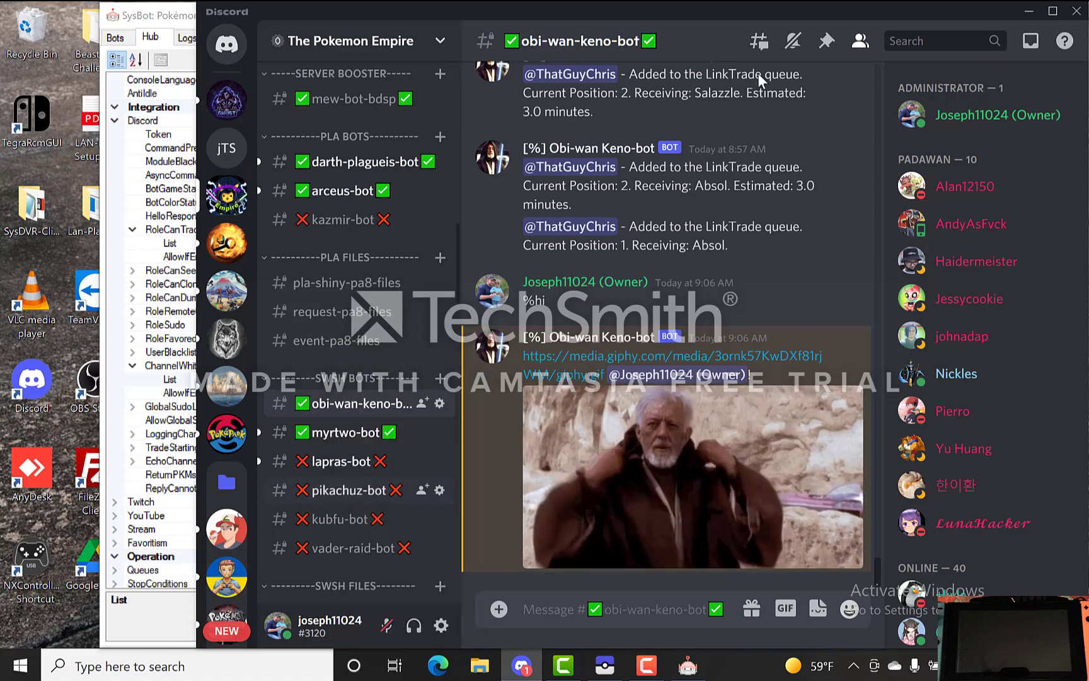
{"action": "left_click", "coordinate": [1028, 12]}
- Paste the channel ID into the new whitelist entry, then discard the list changes and collapse ChannelWhitelist
{"action": "left_click", "coordinate": [667, 277]}
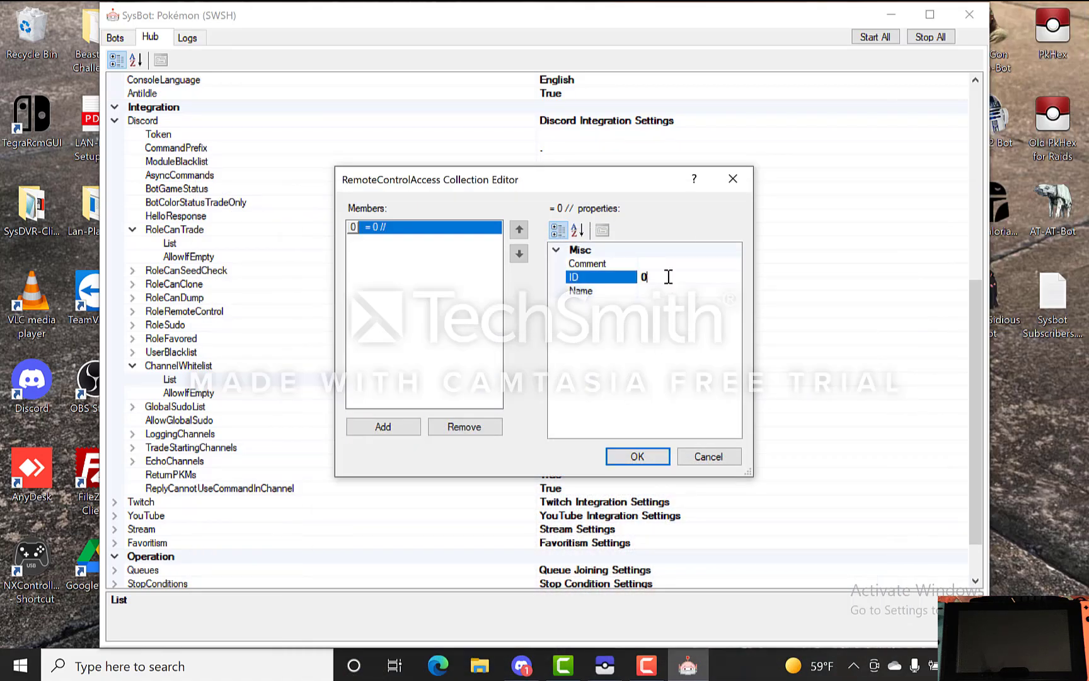
{"action": "key", "text": "ctrl+v"}
{"action": "left_click", "coordinate": [707, 456]}
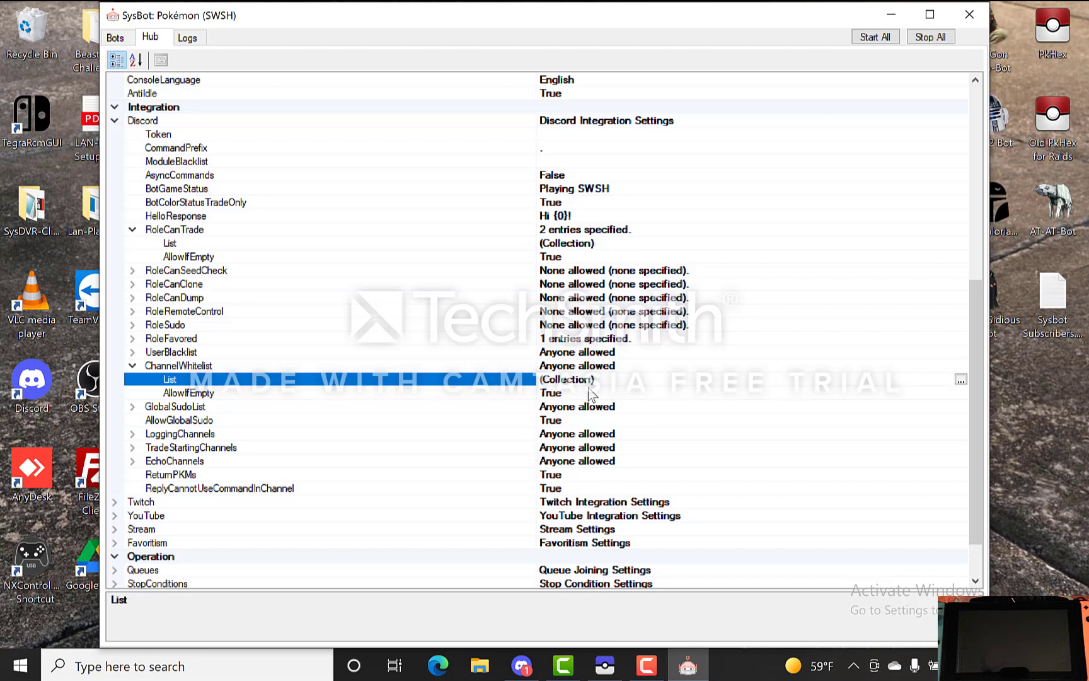
{"action": "left_click", "coordinate": [133, 366]}
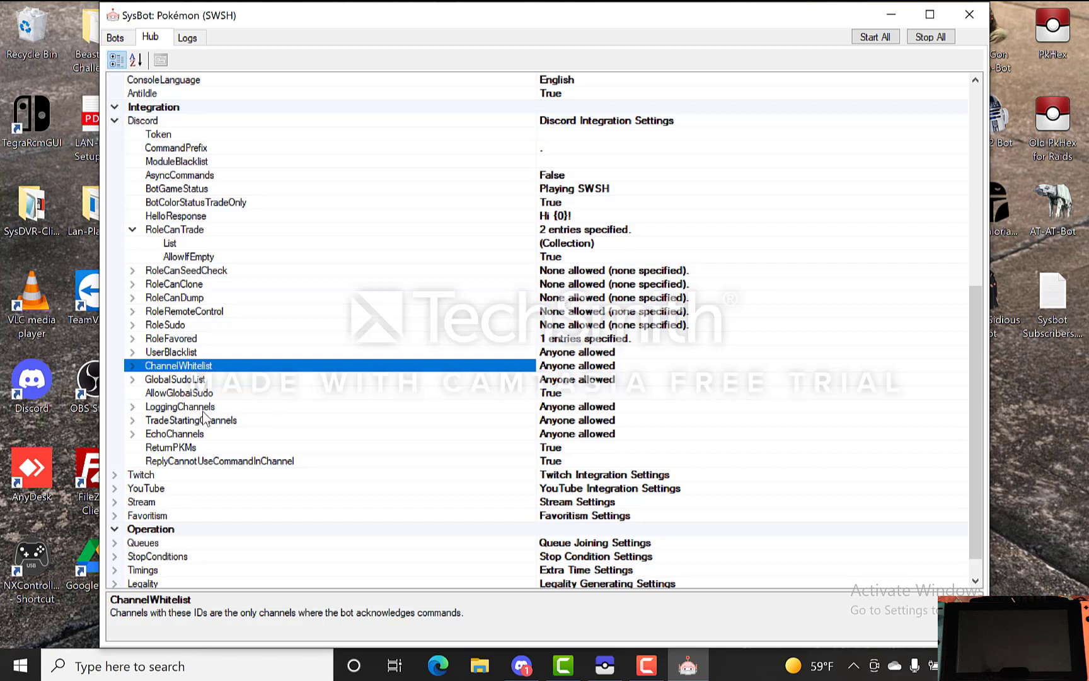
- Expand LoggingChannels, examine the bot's log messages and channel options for obi-wan-log-chanel in Discord, and return to SysBot
{"action": "left_click", "coordinate": [133, 407]}
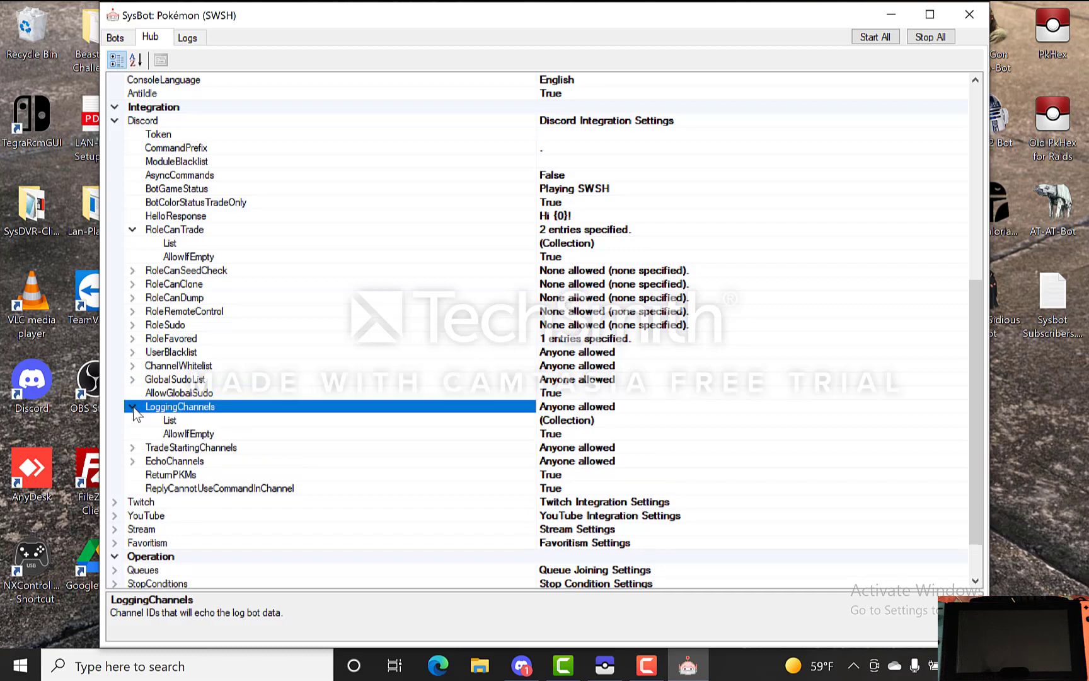
{"action": "left_click", "coordinate": [522, 664]}
{"action": "scroll", "coordinate": [317, 378], "scroll_direction": "down", "scroll_amount": 15}
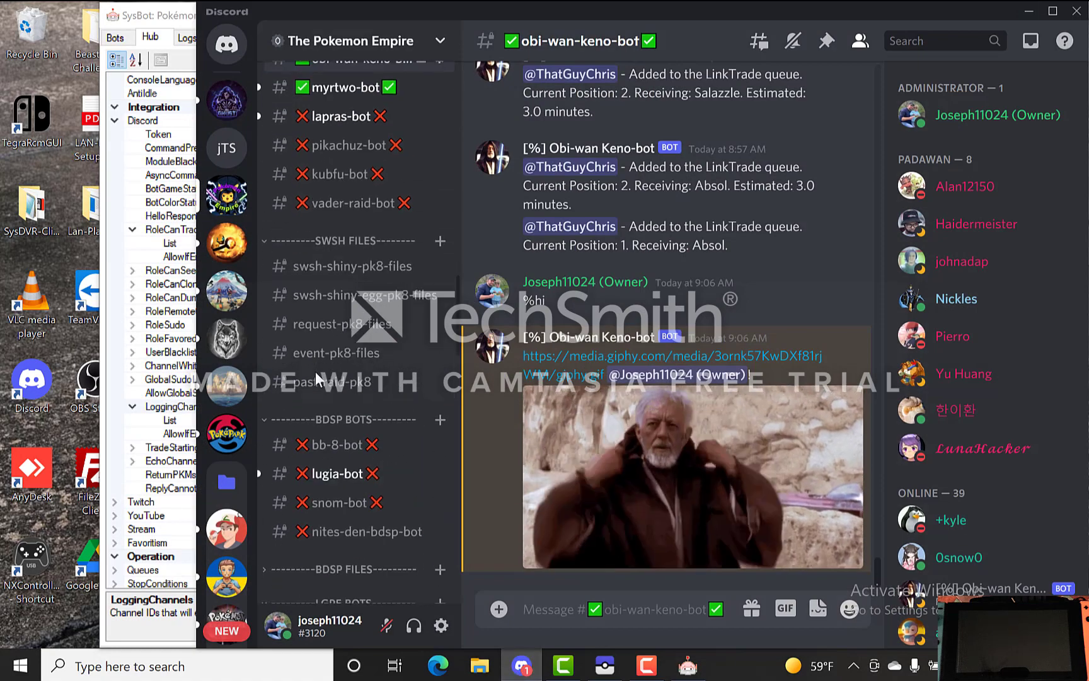
{"action": "scroll", "coordinate": [318, 379], "scroll_direction": "down", "scroll_amount": 1}
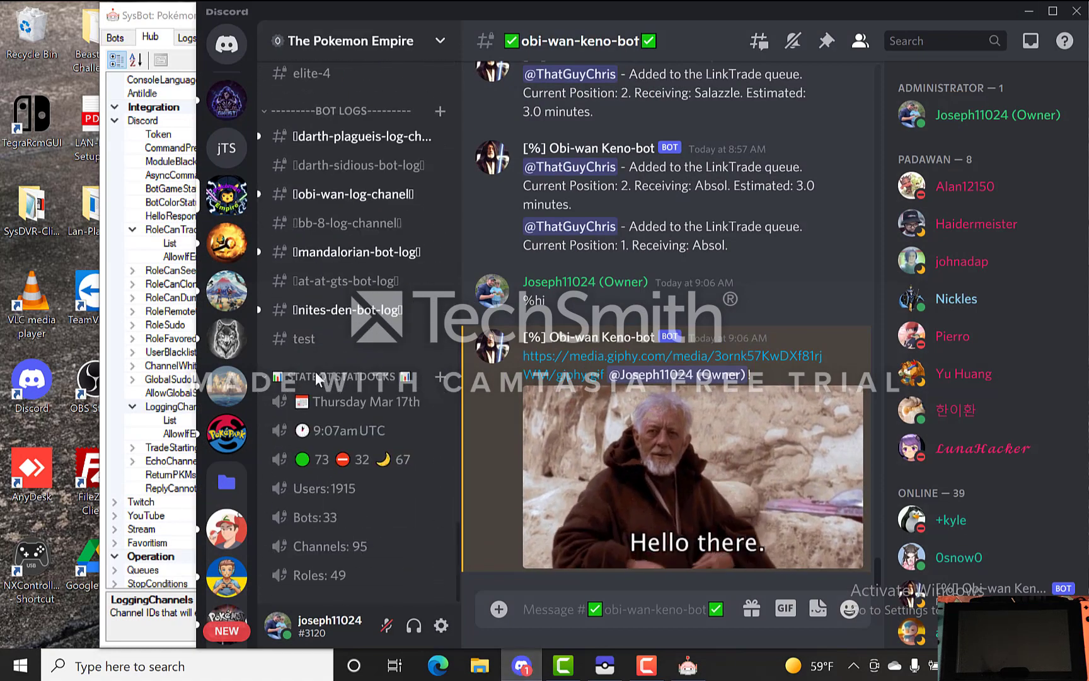
{"action": "left_click", "coordinate": [389, 195]}
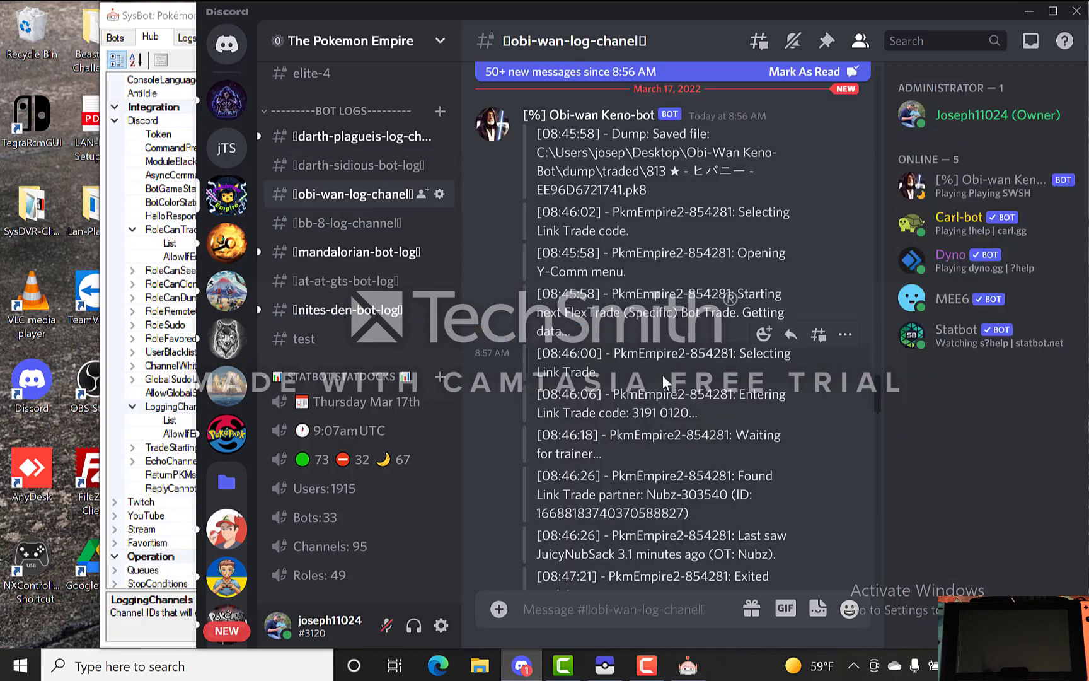
{"action": "scroll", "coordinate": [663, 375], "scroll_direction": "down", "scroll_amount": 3}
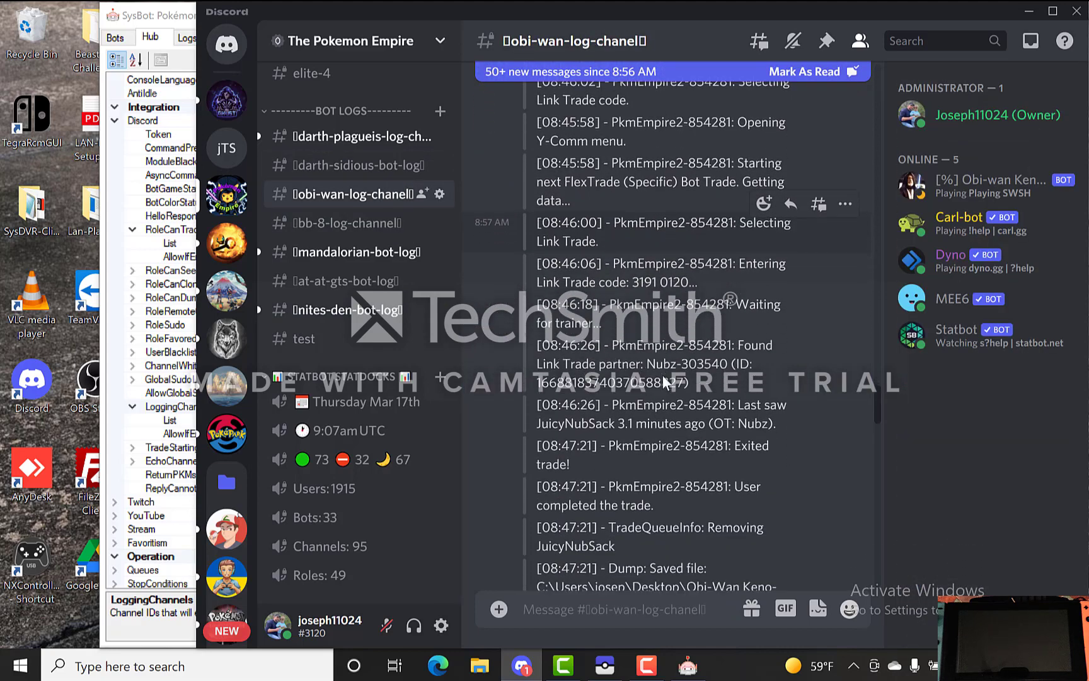
{"action": "scroll", "coordinate": [663, 375], "scroll_direction": "down", "scroll_amount": 10}
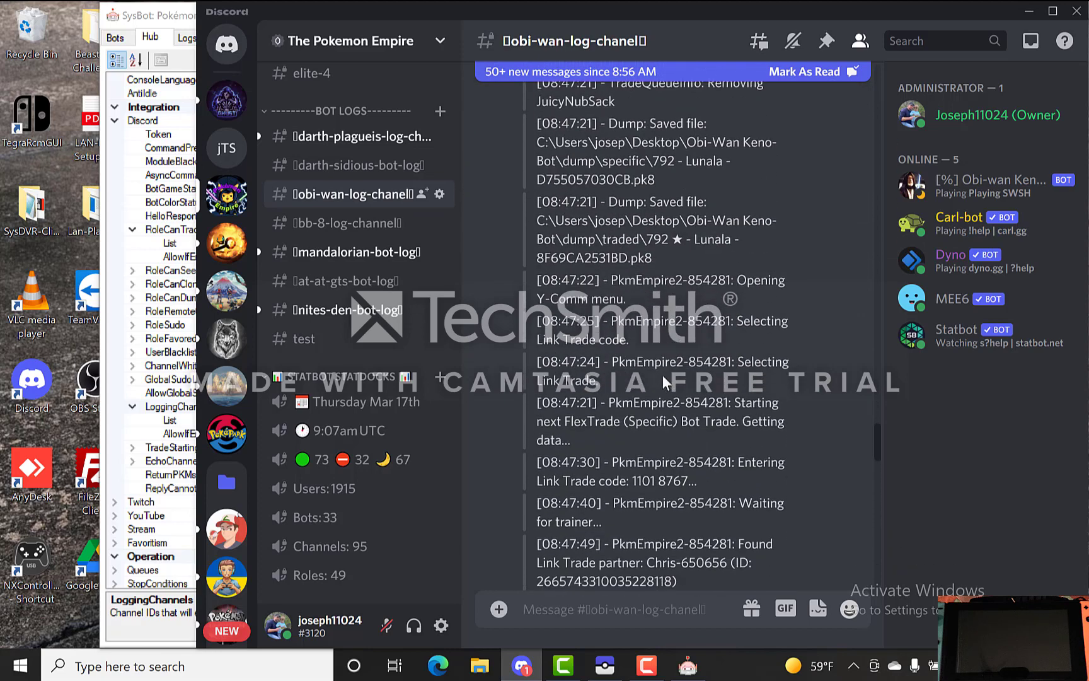
{"action": "scroll", "coordinate": [663, 375], "scroll_direction": "down", "scroll_amount": 10}
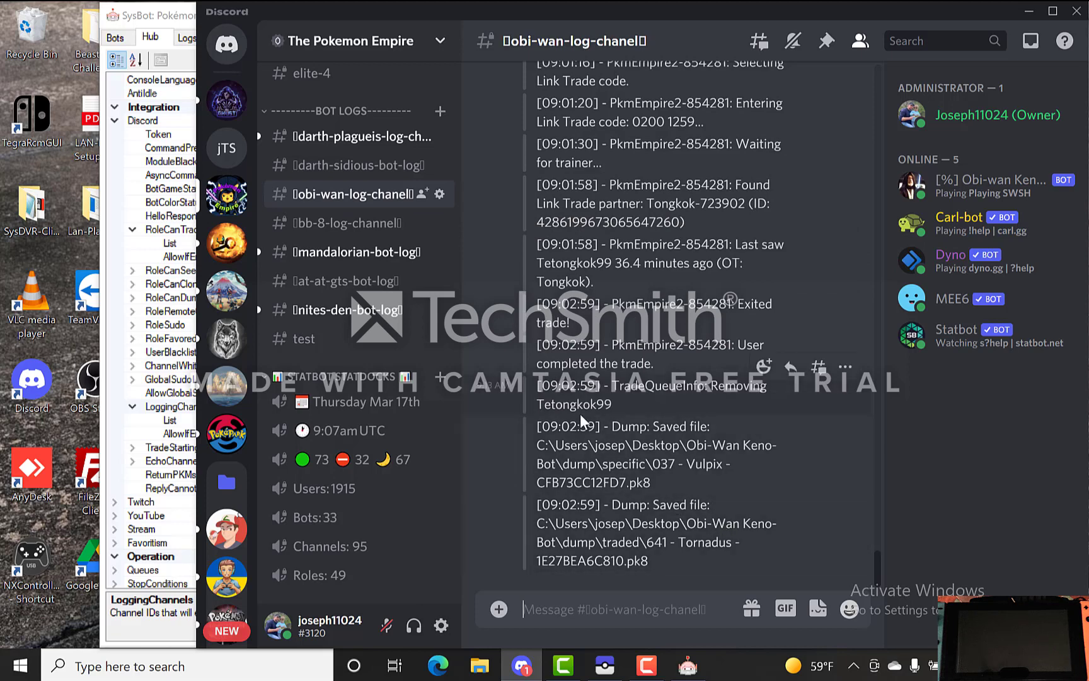
{"action": "right_click", "coordinate": [391, 201]}
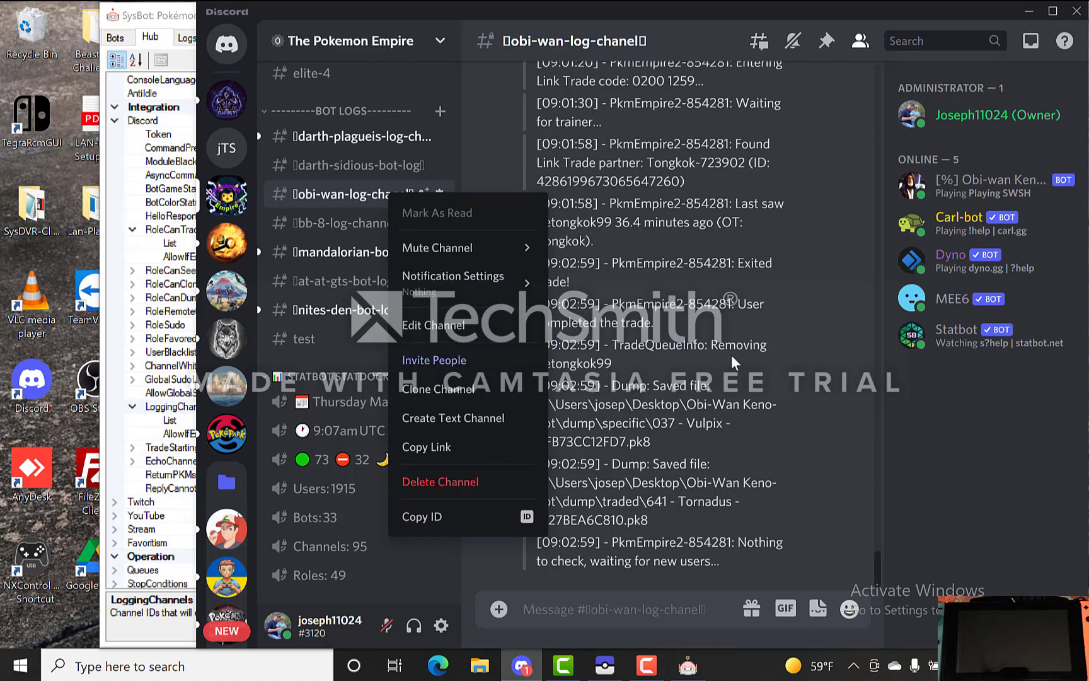
{"action": "left_click", "coordinate": [1029, 12]}
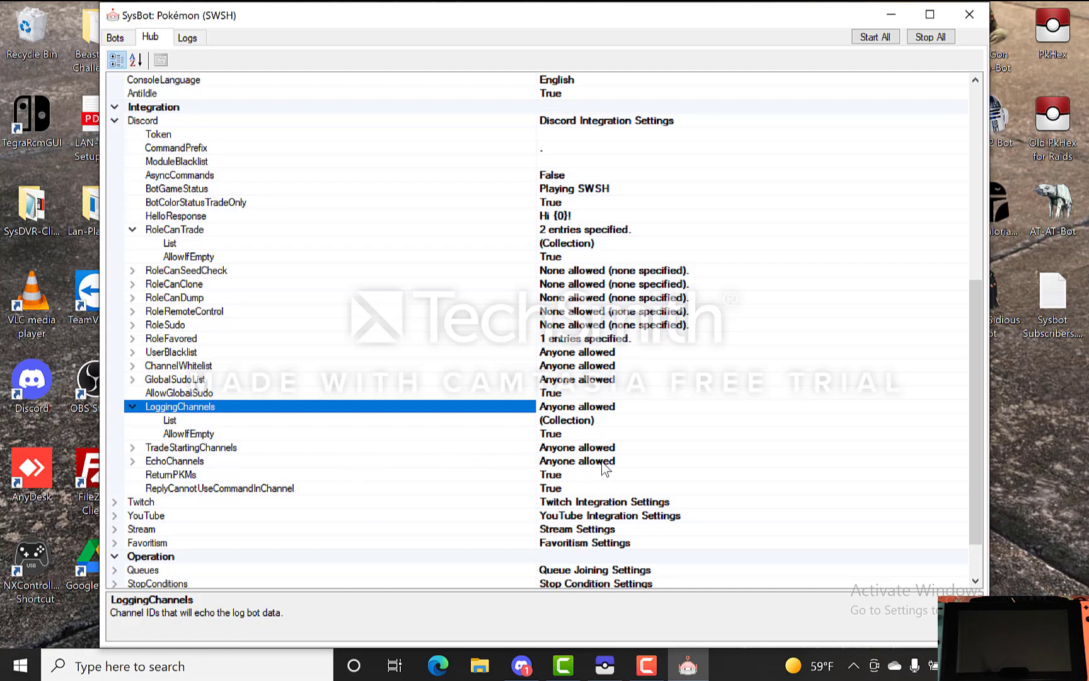
- View the trade queue messages in Discord's obi-wan-keno-bot channel, then select the ReturnPKMs setting back in SysBot
{"action": "left_click", "coordinate": [527, 659]}
{"action": "scroll", "coordinate": [303, 252], "scroll_direction": "up", "scroll_amount": 5}
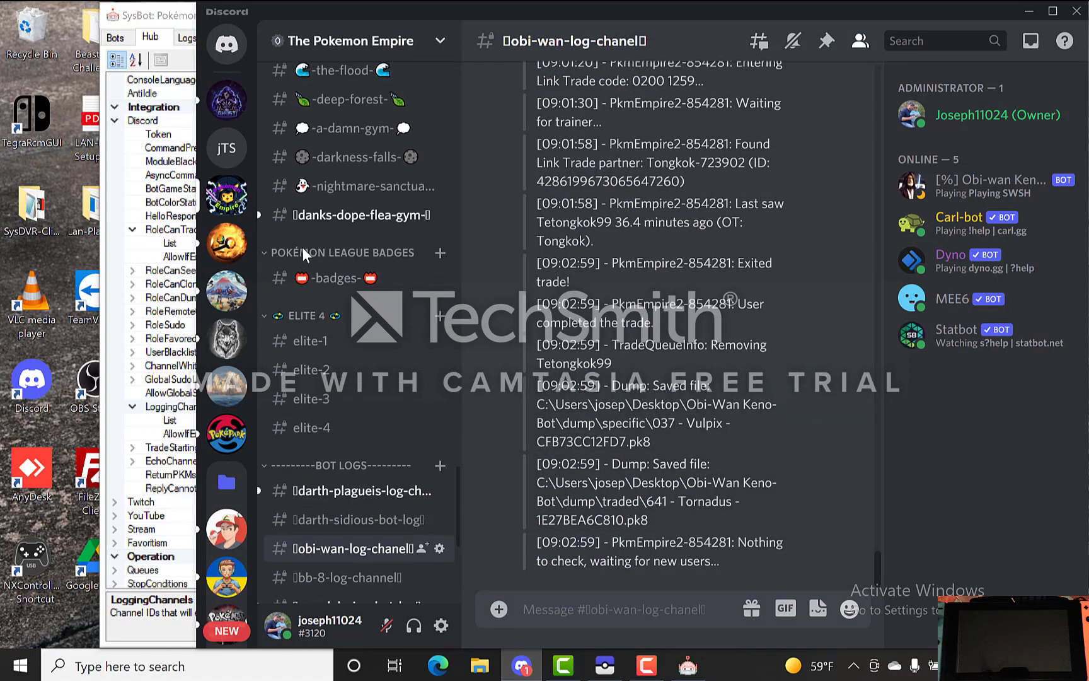
{"action": "scroll", "coordinate": [303, 247], "scroll_direction": "up", "scroll_amount": 10}
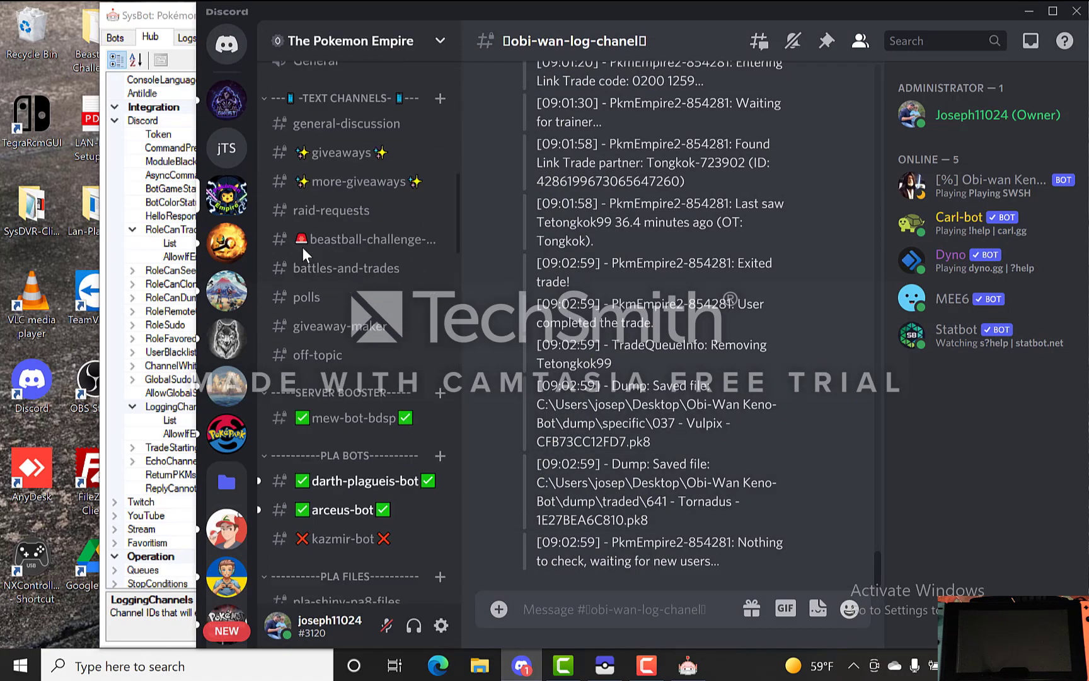
{"action": "scroll", "coordinate": [304, 247], "scroll_direction": "down", "scroll_amount": 5}
{"action": "left_click", "coordinate": [366, 358]}
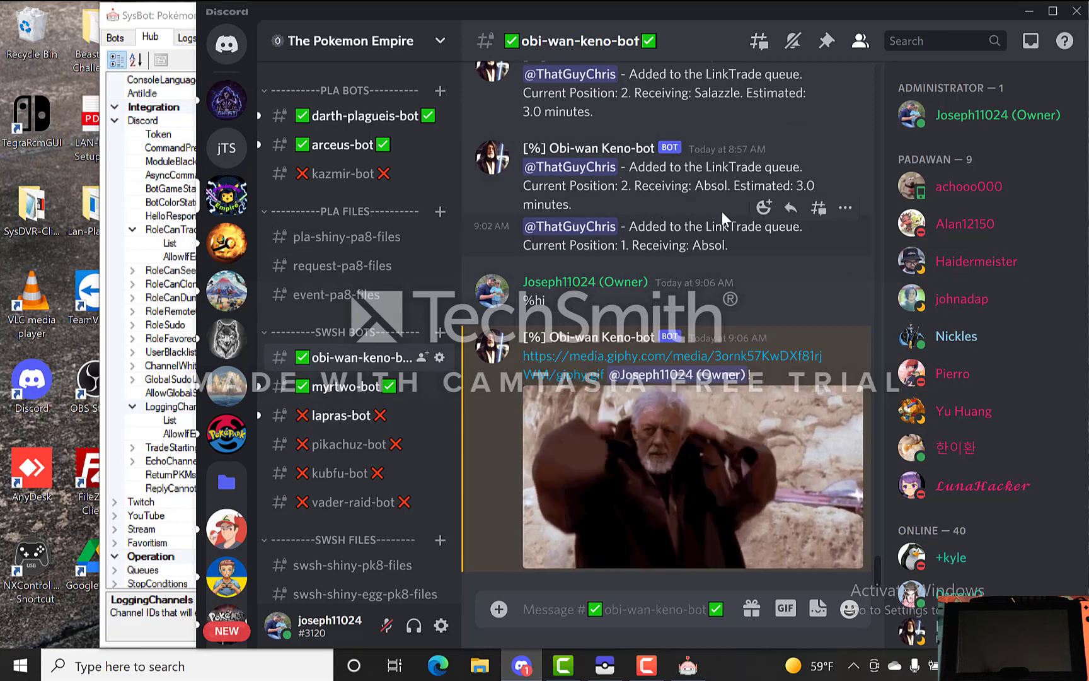
{"action": "left_click", "coordinate": [1028, 12]}
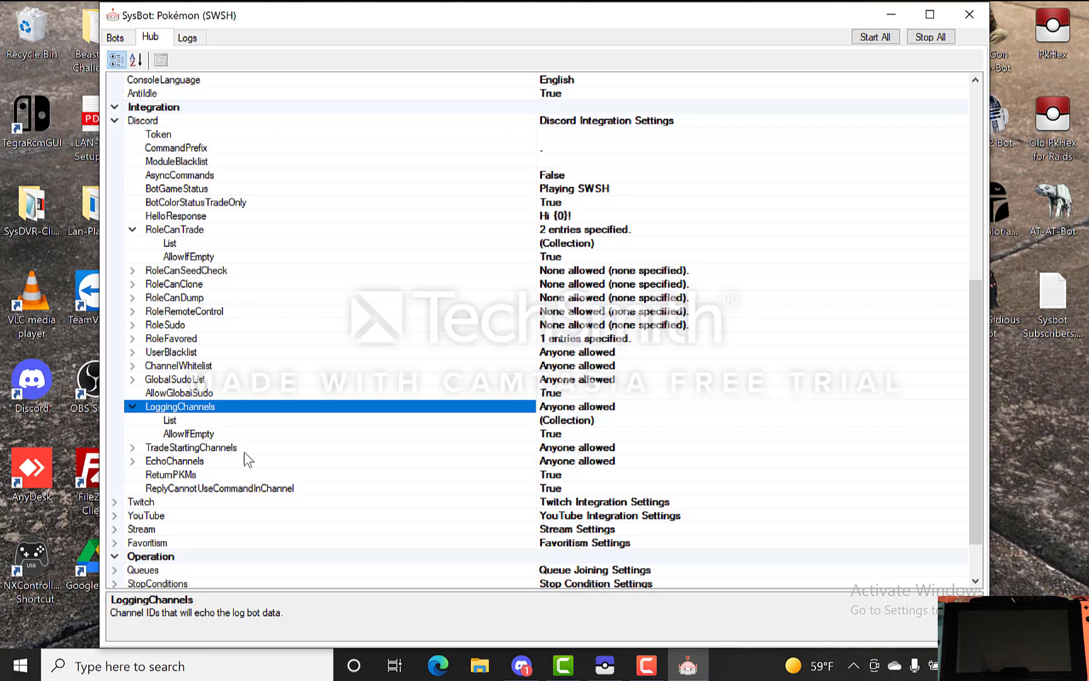
{"action": "left_click", "coordinate": [195, 479]}
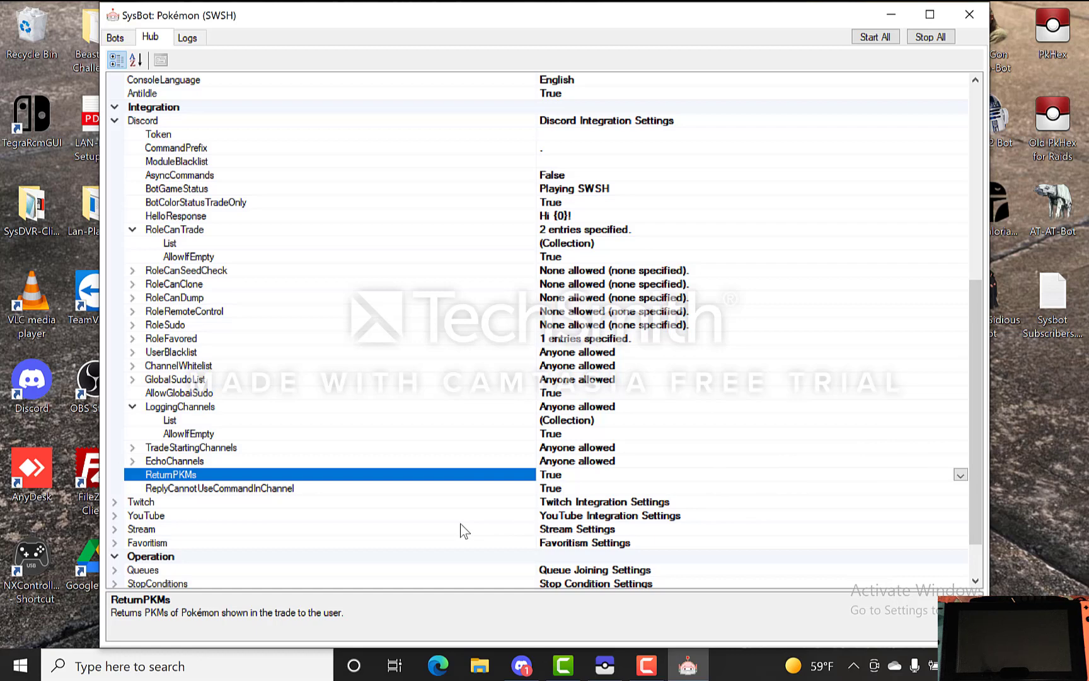
{"action": "key", "text": "F9"}
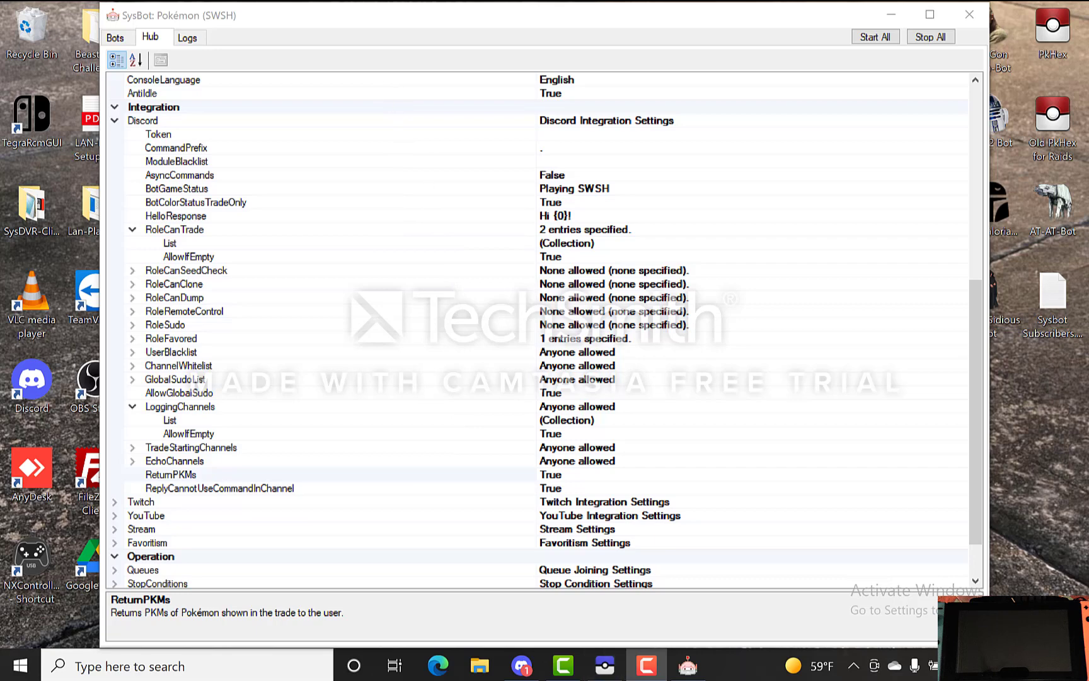
- Expand the Queues settings under Operation and examine the ThresholdLock option's description
{"action": "left_click_drag", "start_coordinate": [976, 443], "coordinate": [979, 474]}
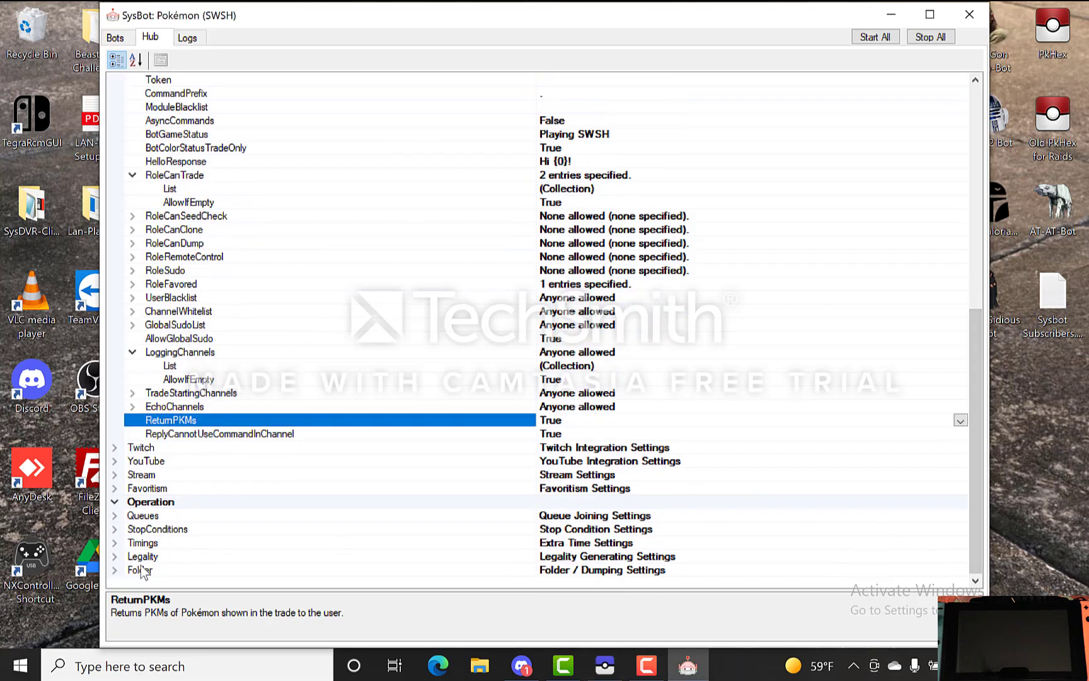
{"action": "left_click", "coordinate": [115, 516]}
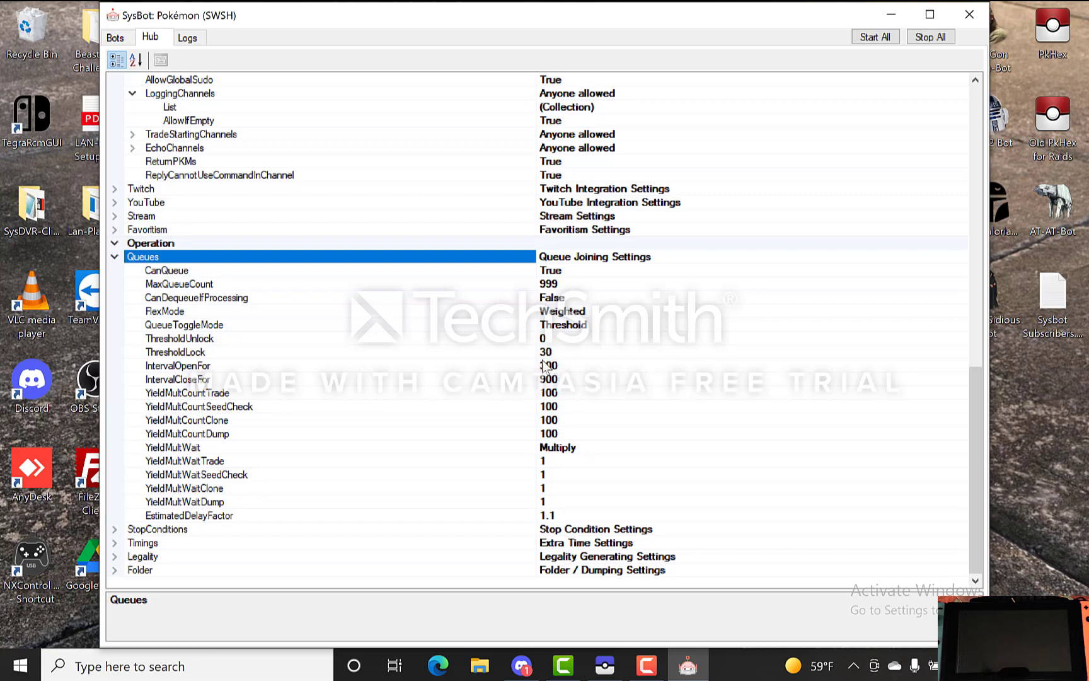
{"action": "left_click", "coordinate": [518, 353]}
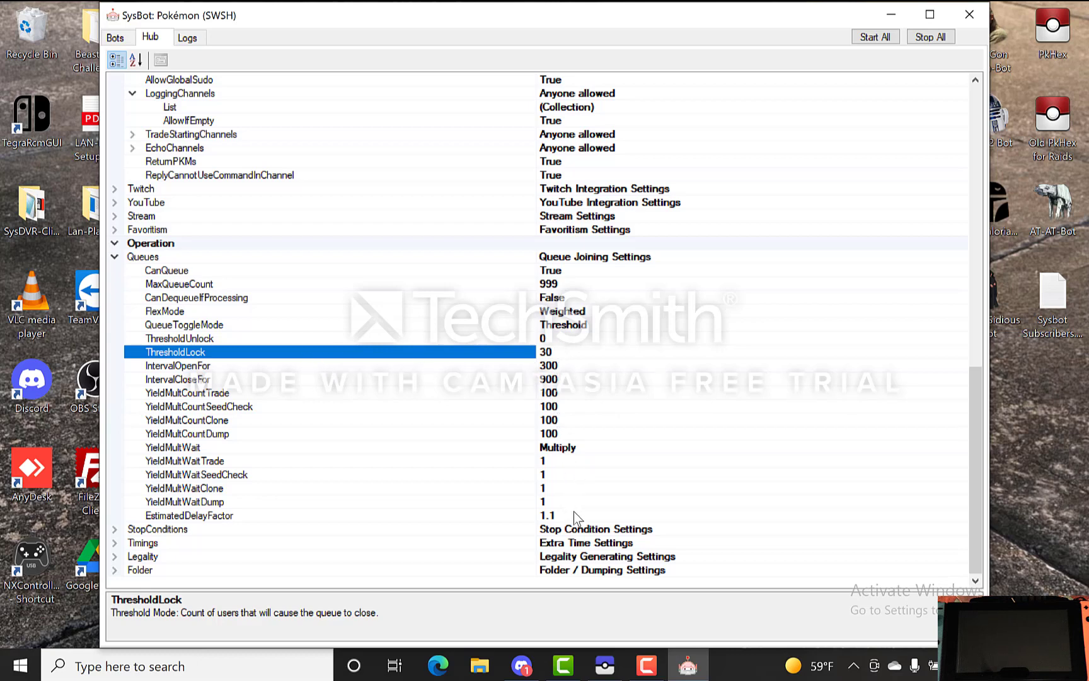
- Review the StopConditions and Timings settings in turn, collapsing each group again
{"action": "left_click", "coordinate": [114, 529]}
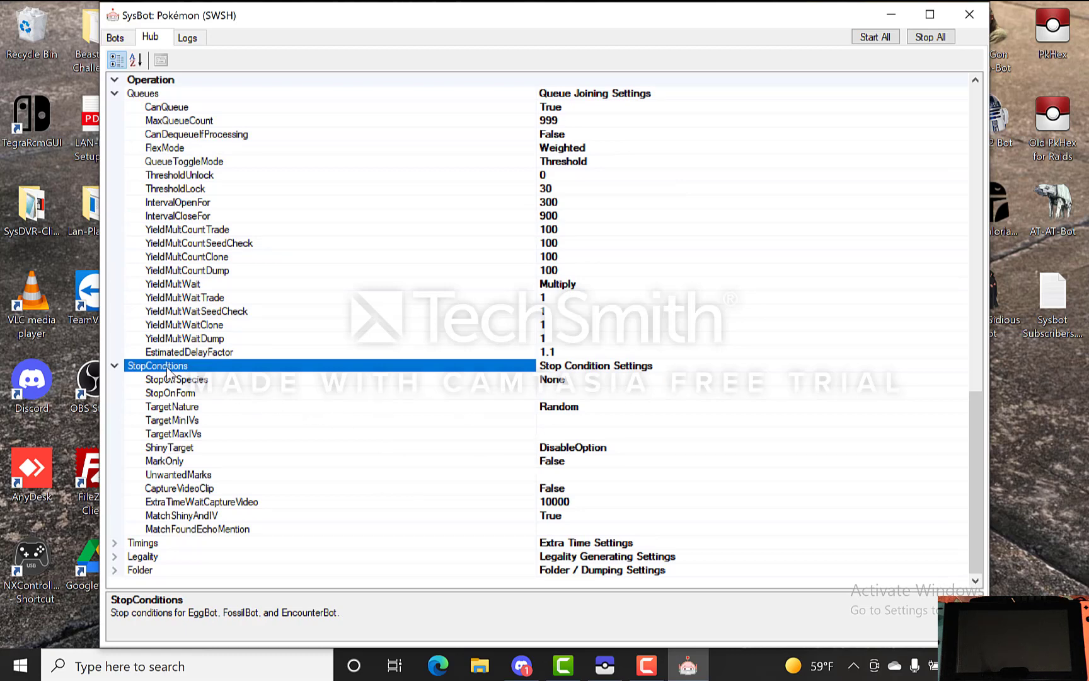
{"action": "left_click", "coordinate": [114, 365]}
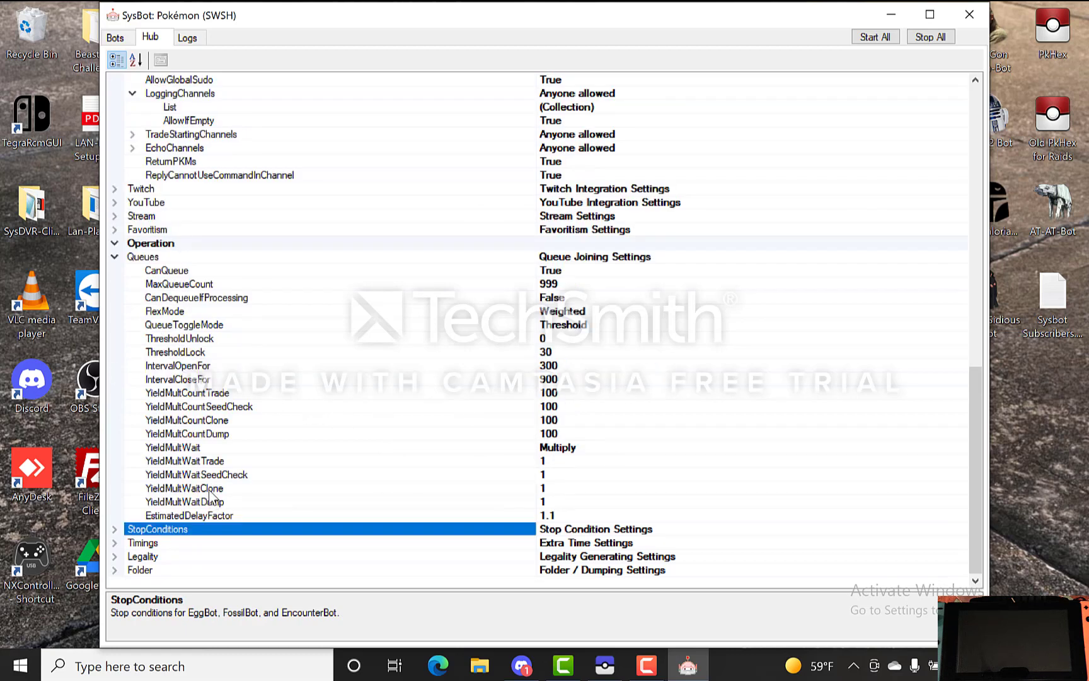
{"action": "left_click", "coordinate": [115, 543]}
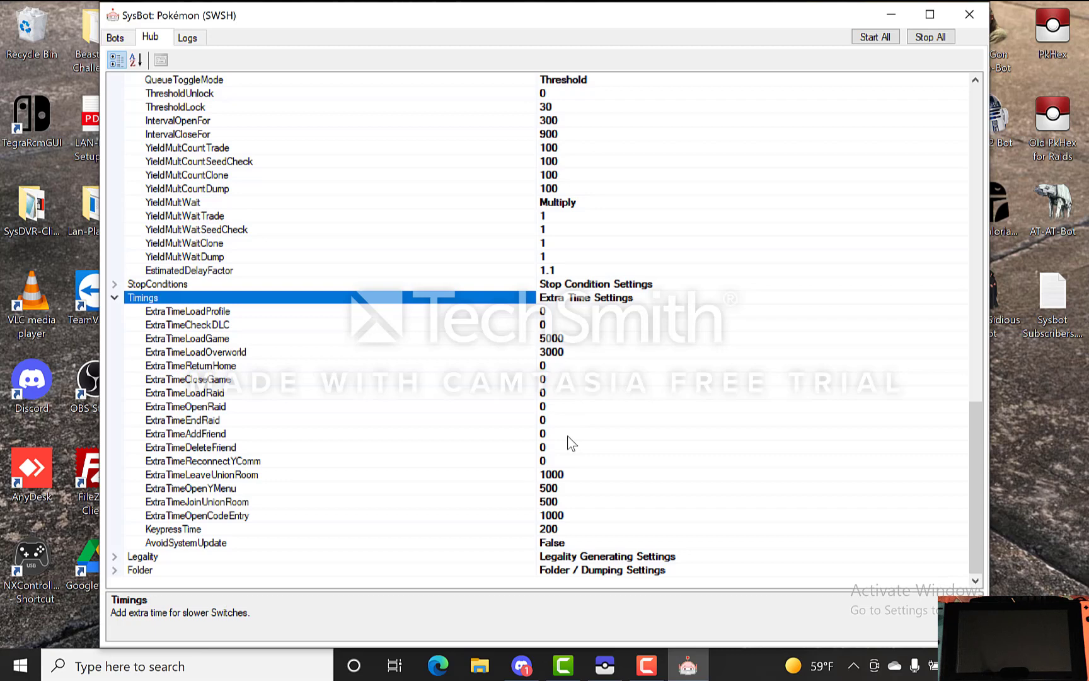
{"action": "left_click", "coordinate": [112, 298]}
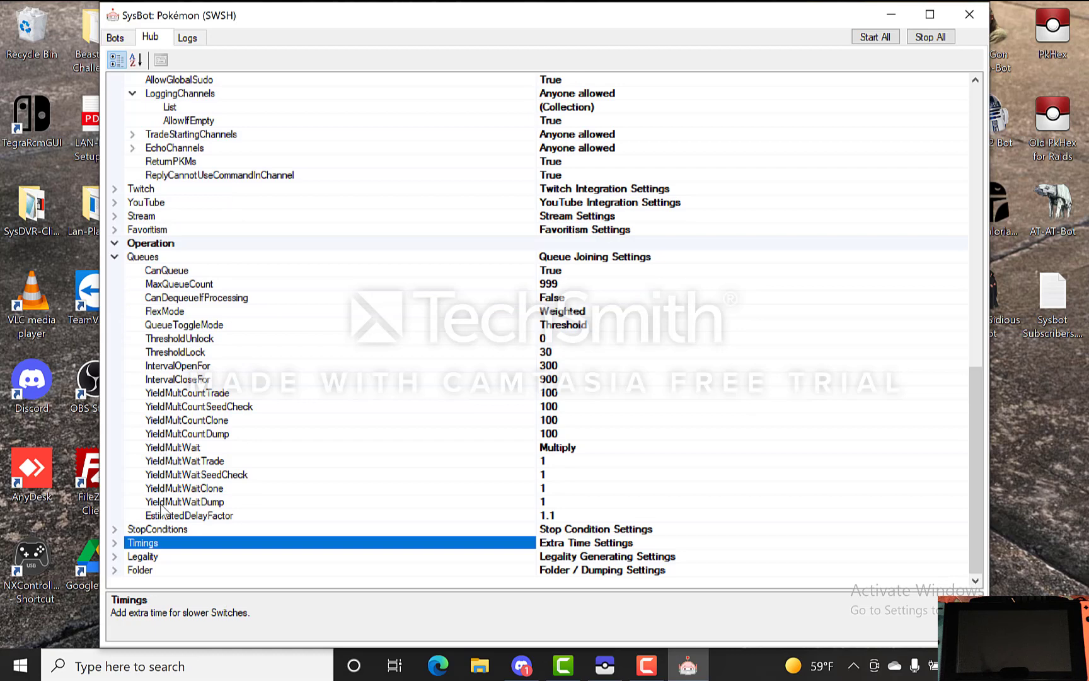
- Expand Legality and set MGDBPath to the path copied from the mgdb folder inside the desktop's PkHex folder
{"action": "left_click", "coordinate": [114, 556]}
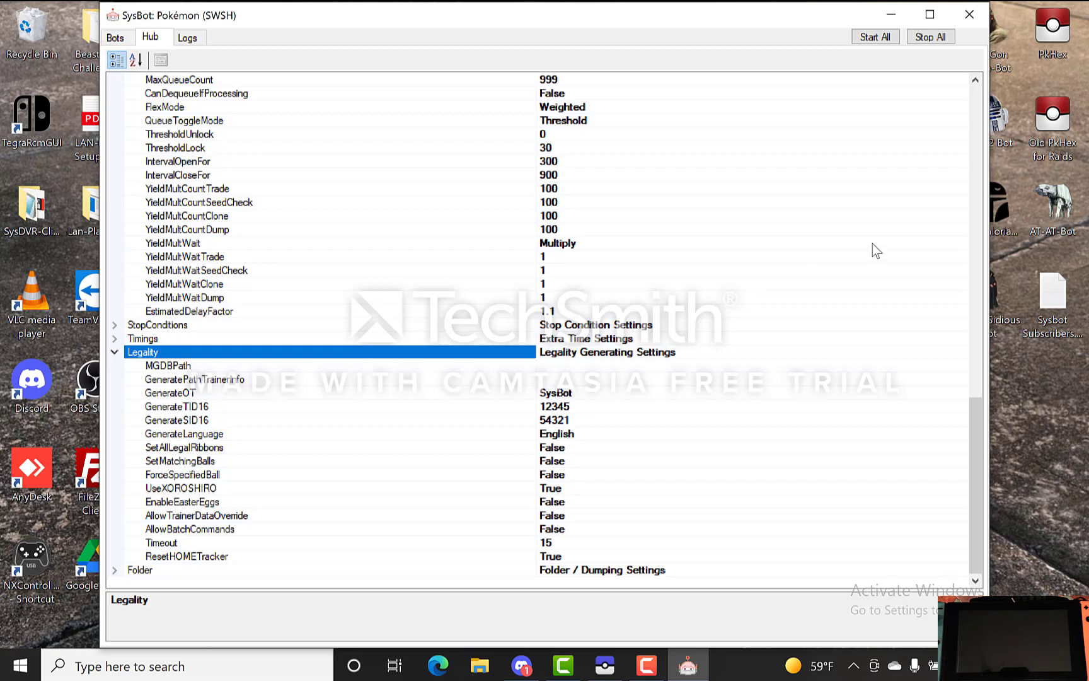
{"action": "double_click", "coordinate": [1061, 38]}
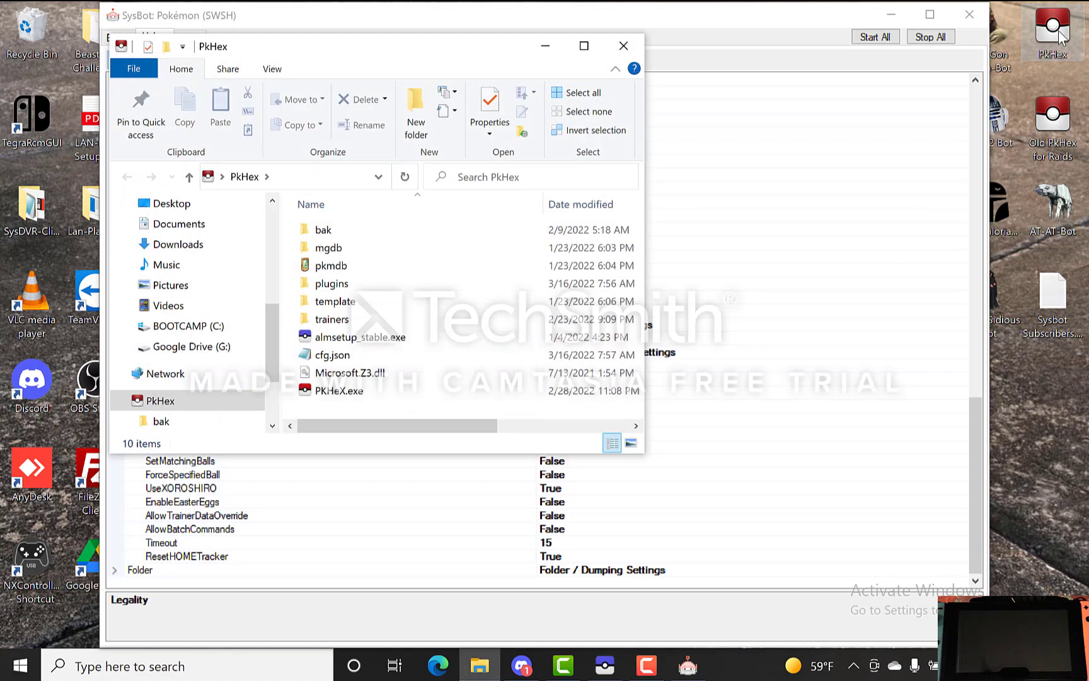
{"action": "double_click", "coordinate": [339, 250]}
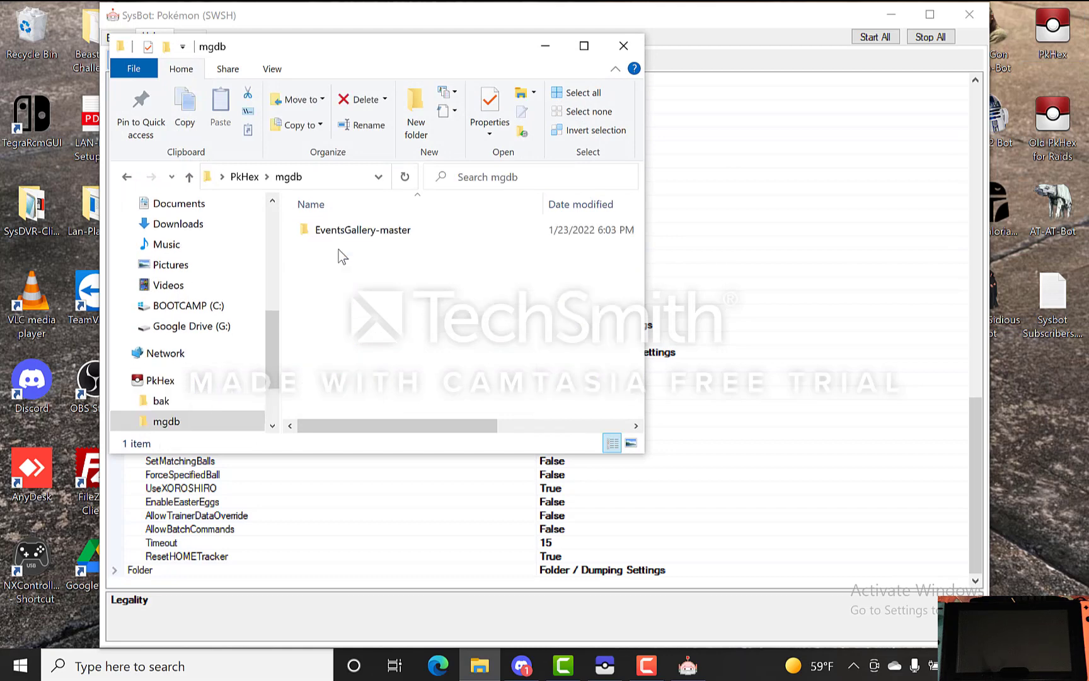
{"action": "left_click", "coordinate": [343, 176]}
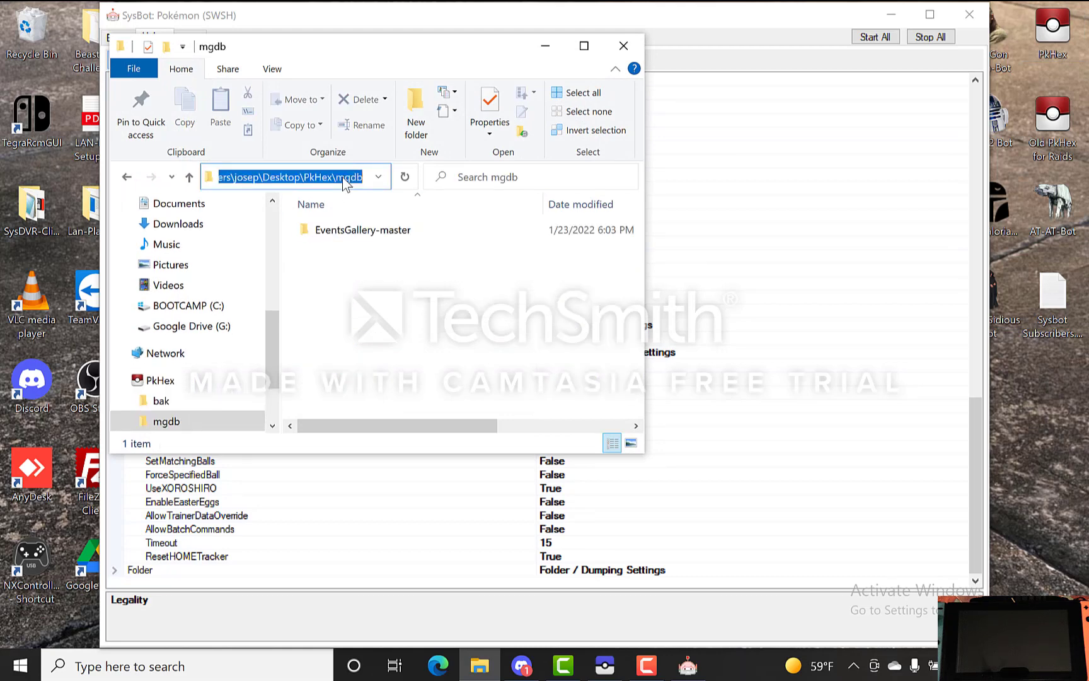
{"action": "left_click", "coordinate": [627, 44]}
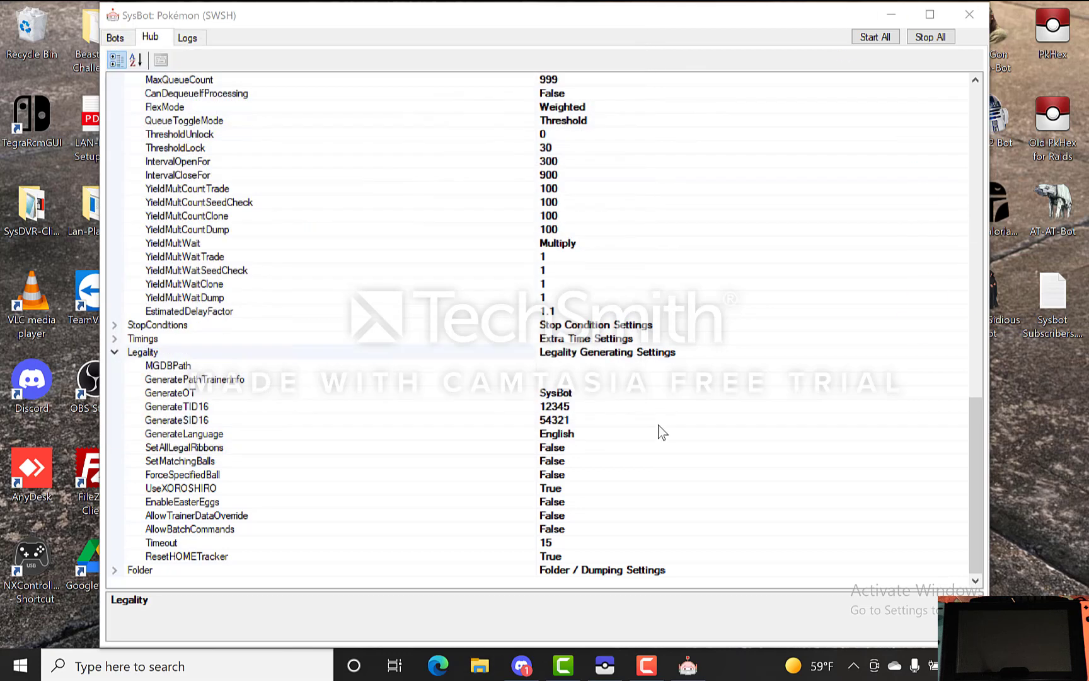
{"action": "left_click", "coordinate": [564, 368]}
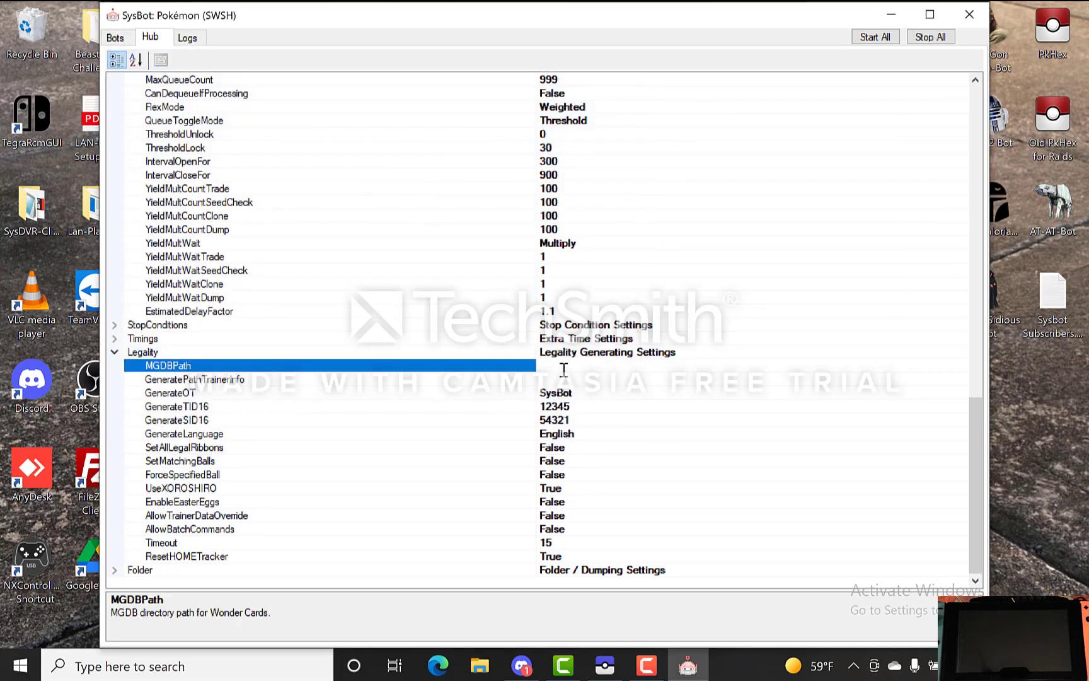
{"action": "type", "text": "C:\\Users\\josep\\Desktop\\PkHex\\mgdb"}
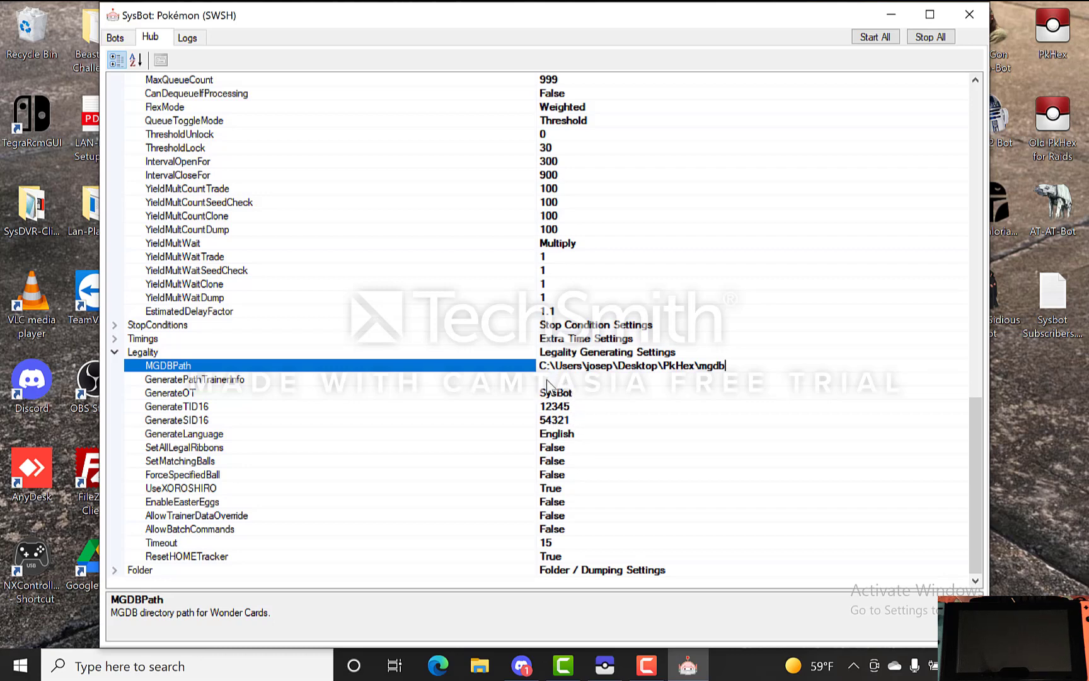
- Set the default original trainer name, GenerateOT, to Pkmemp
{"action": "left_click", "coordinate": [578, 397]}
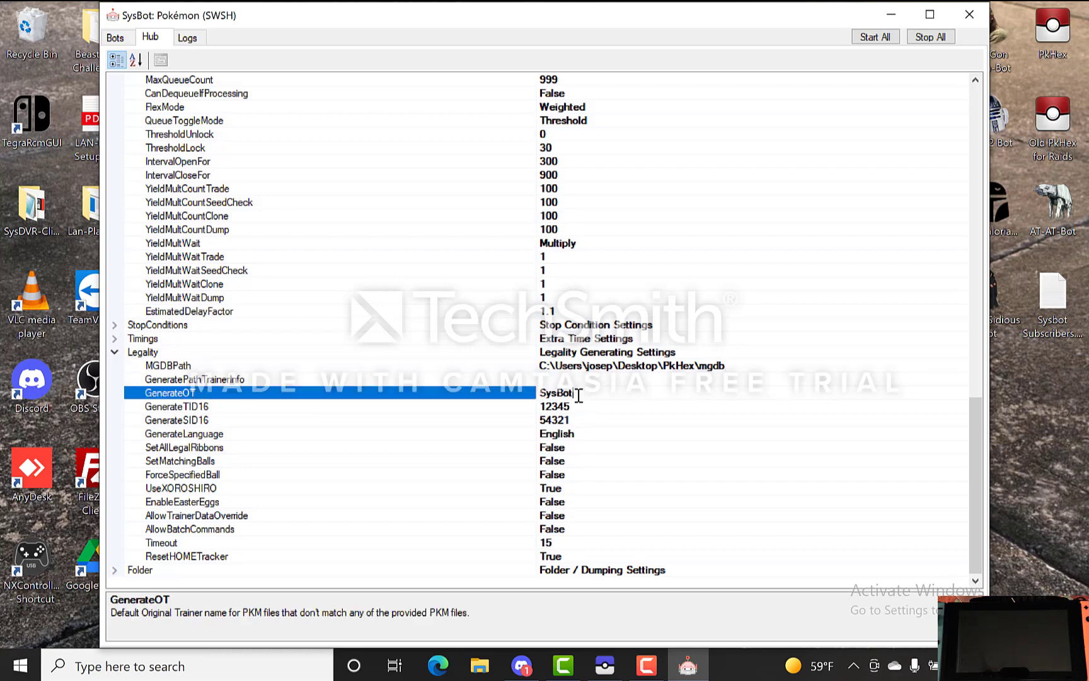
{"action": "key", "text": "BackSpace"}
{"action": "key", "text": "BackSpace"}
{"action": "key", "text": "BackSpace"}
{"action": "key", "text": "BackSpace"}
{"action": "key", "text": "BackSpace"}
{"action": "key", "text": "BackSpace"}
{"action": "type", "text": "Pkmemp"}
- Switch to PKHeX and set its Blank Save Version to Sword in the settings
{"action": "left_click", "coordinate": [605, 668]}
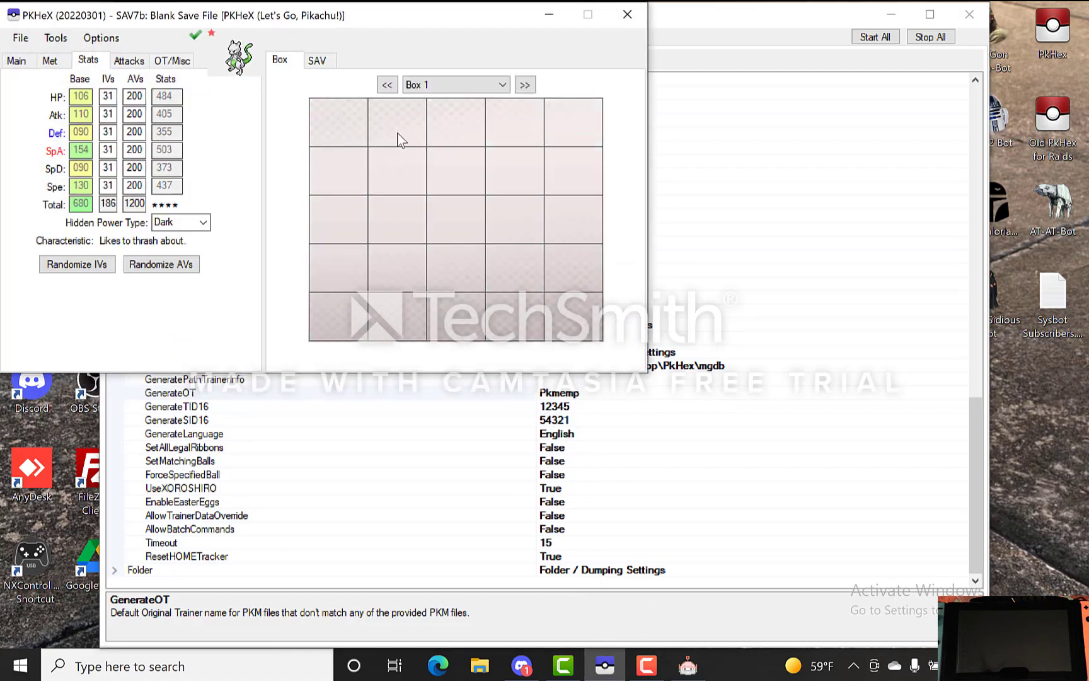
{"action": "left_click_drag", "start_coordinate": [214, 14], "coordinate": [389, 194]}
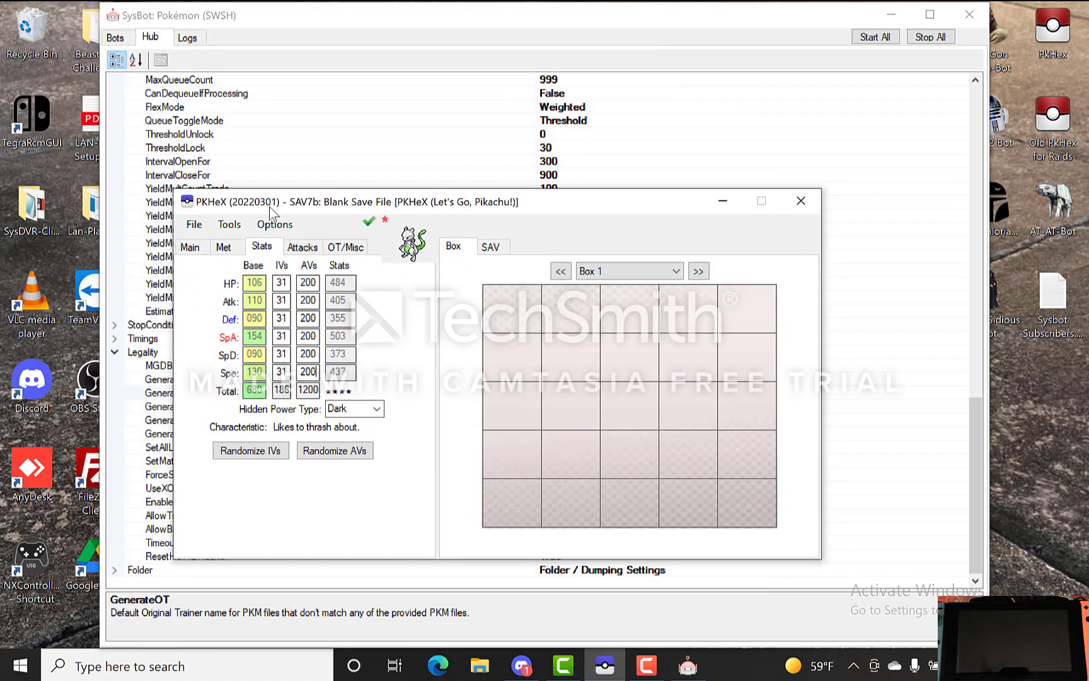
{"action": "left_click", "coordinate": [281, 225]}
{"action": "left_click", "coordinate": [297, 299]}
{"action": "left_click", "coordinate": [559, 270]}
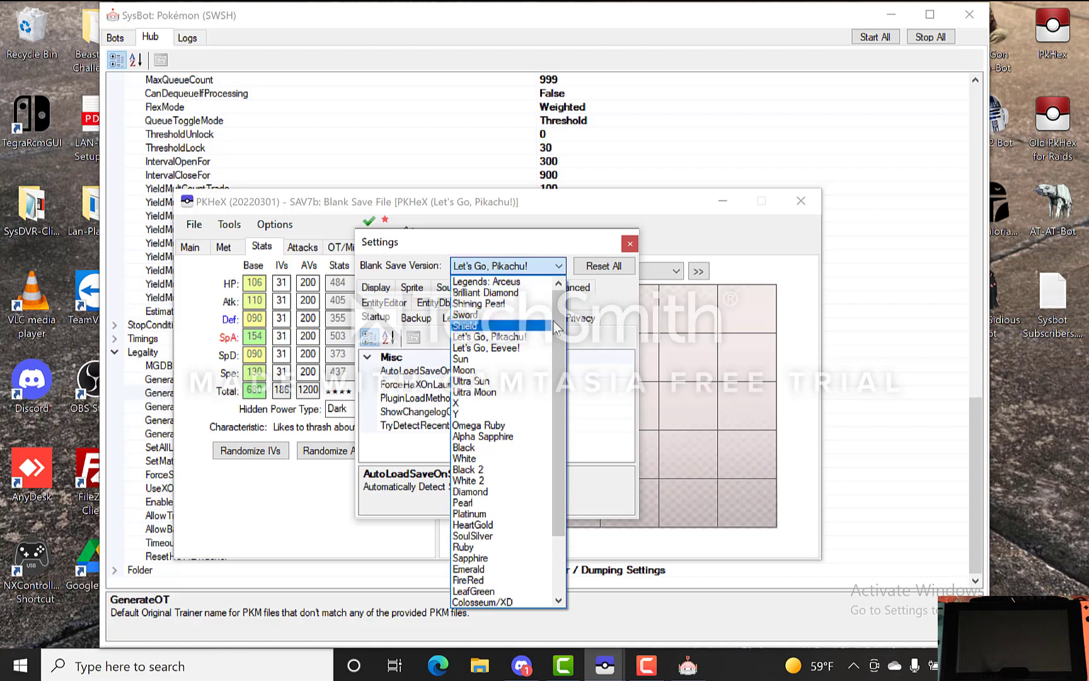
{"action": "left_click", "coordinate": [498, 315]}
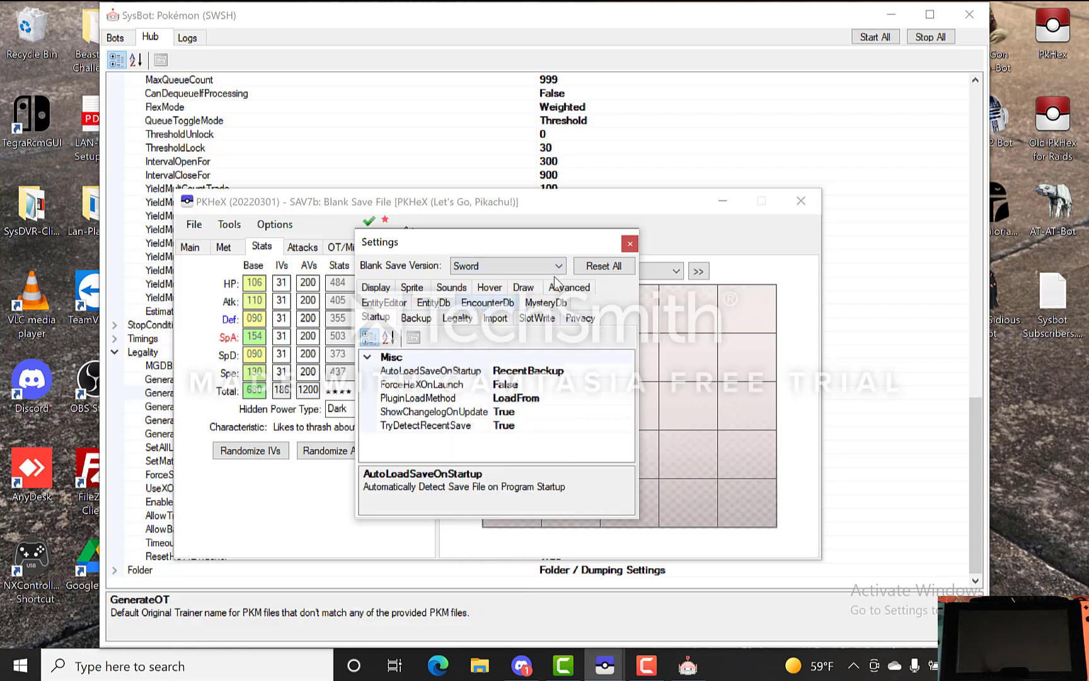
{"action": "left_click", "coordinate": [629, 243]}
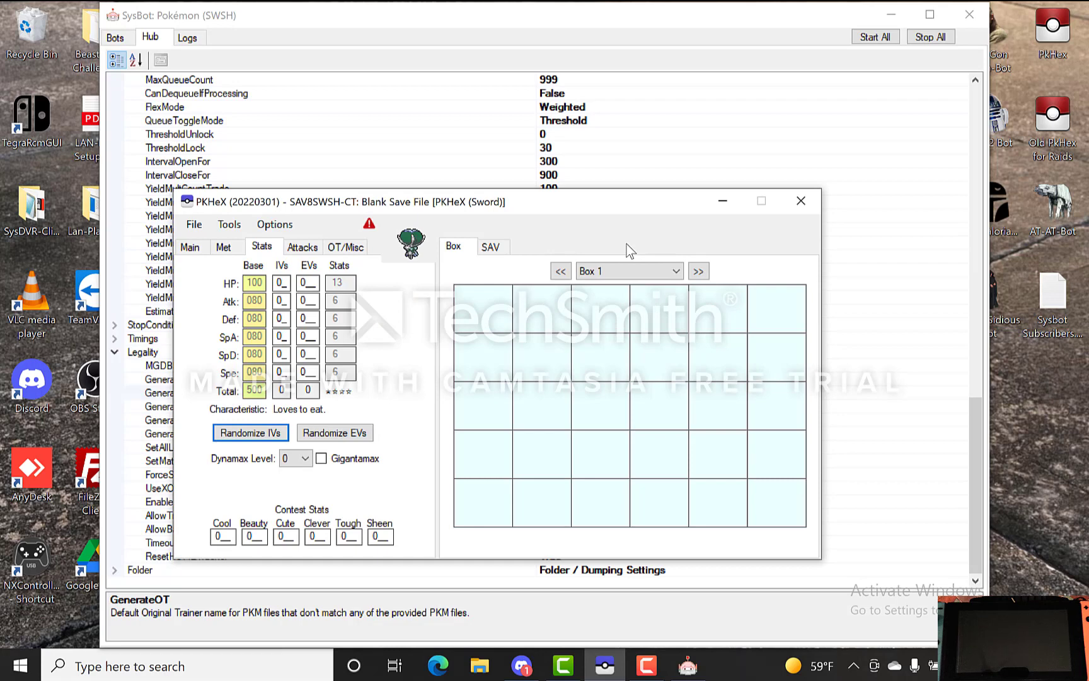
- Search PKHeX's Encounter Database for the species Bulbasaur with OT Version Sword
{"action": "left_click", "coordinate": [241, 229]}
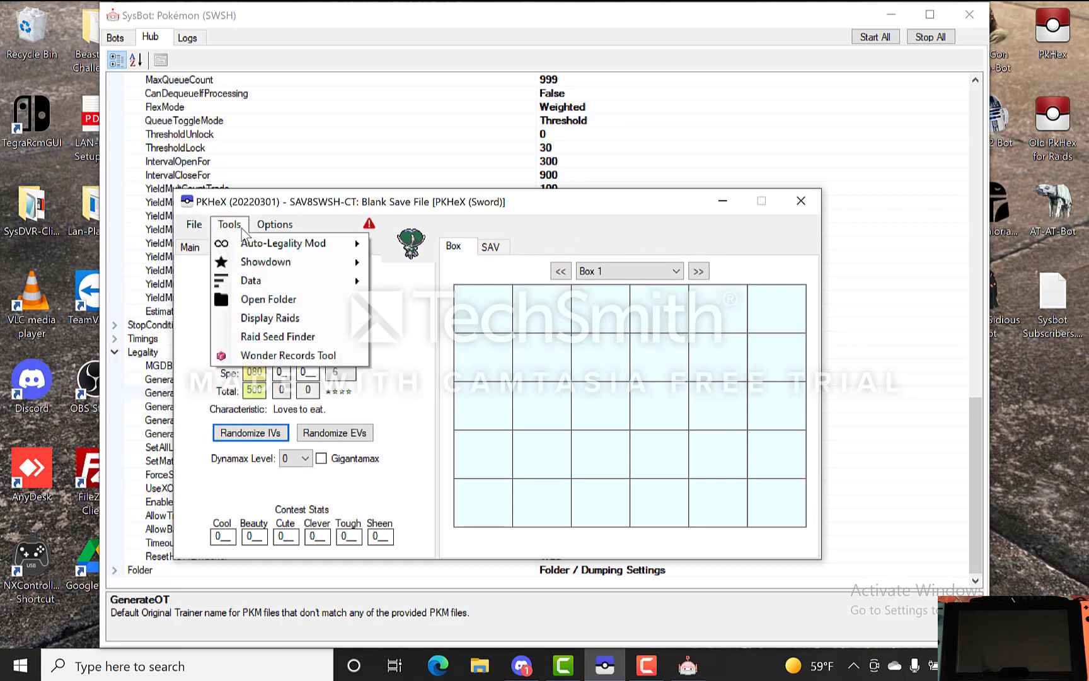
{"action": "mouse_move", "coordinate": [274, 279]}
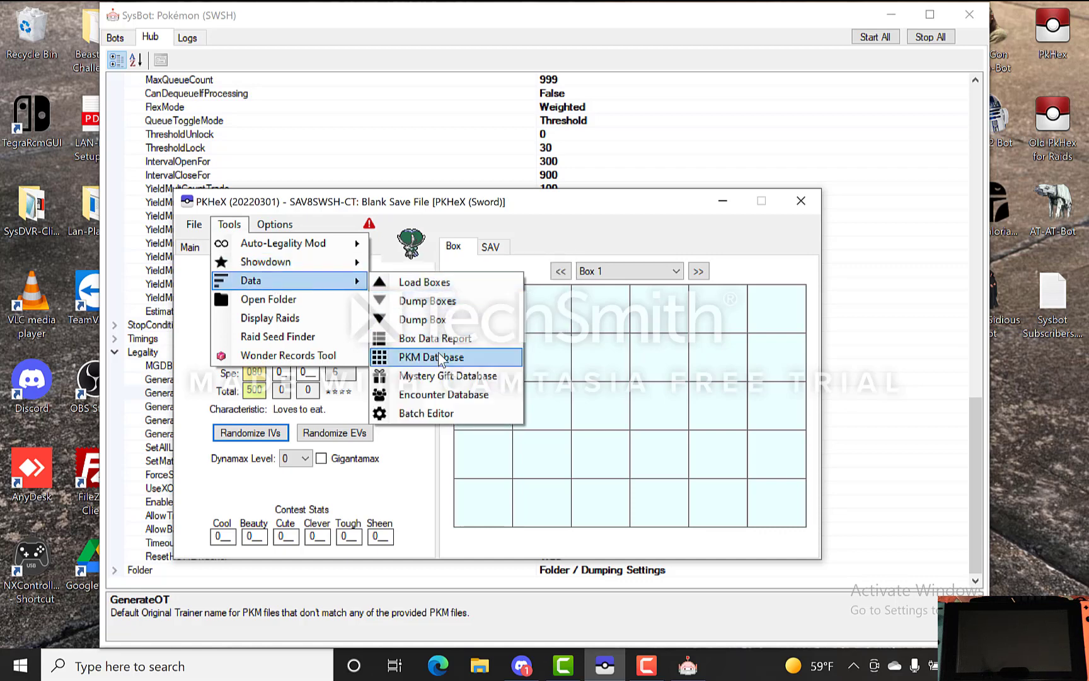
{"action": "left_click", "coordinate": [445, 395]}
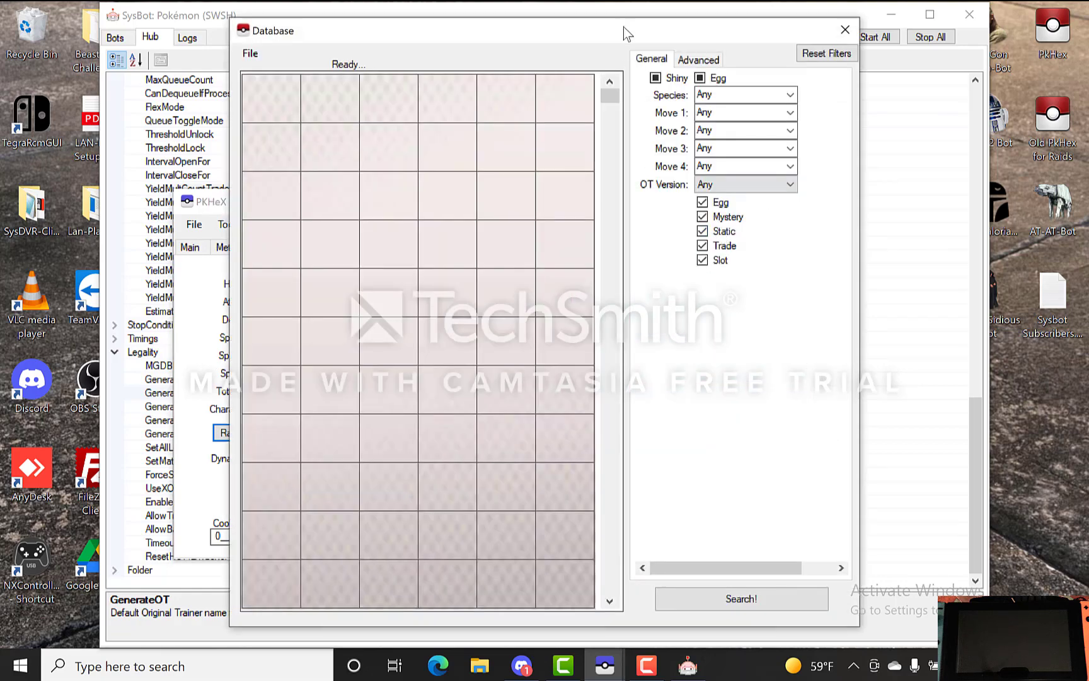
{"action": "left_click_drag", "start_coordinate": [624, 28], "coordinate": [817, 73]}
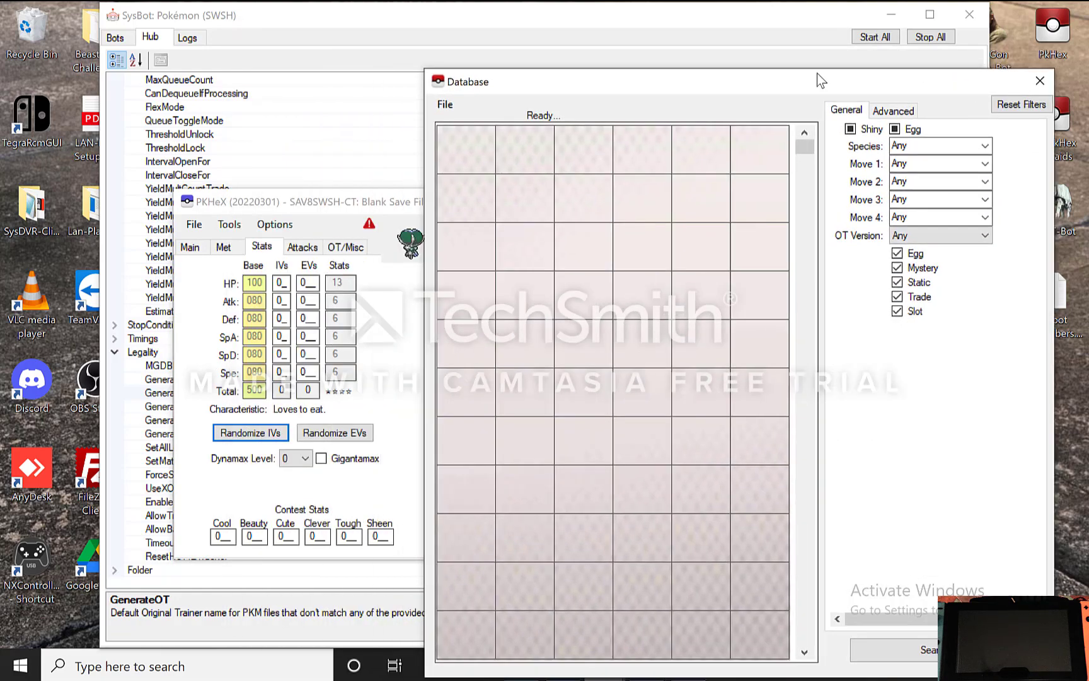
{"action": "left_click", "coordinate": [939, 145]}
{"action": "type", "text": "bulbasaur"}
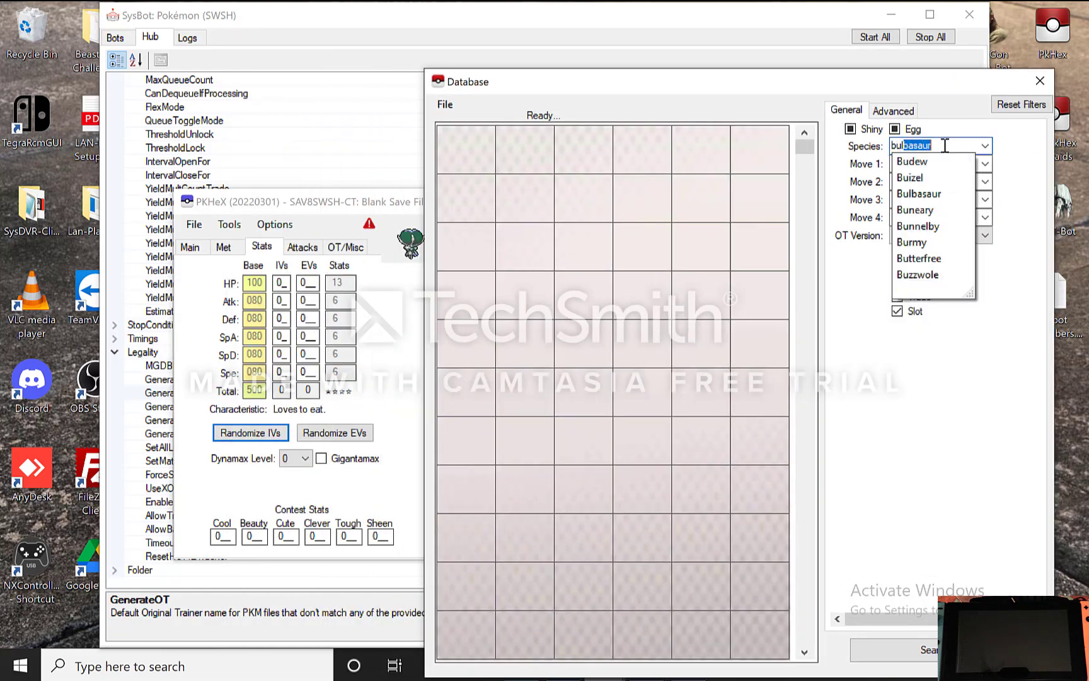
{"action": "left_click", "coordinate": [939, 162]}
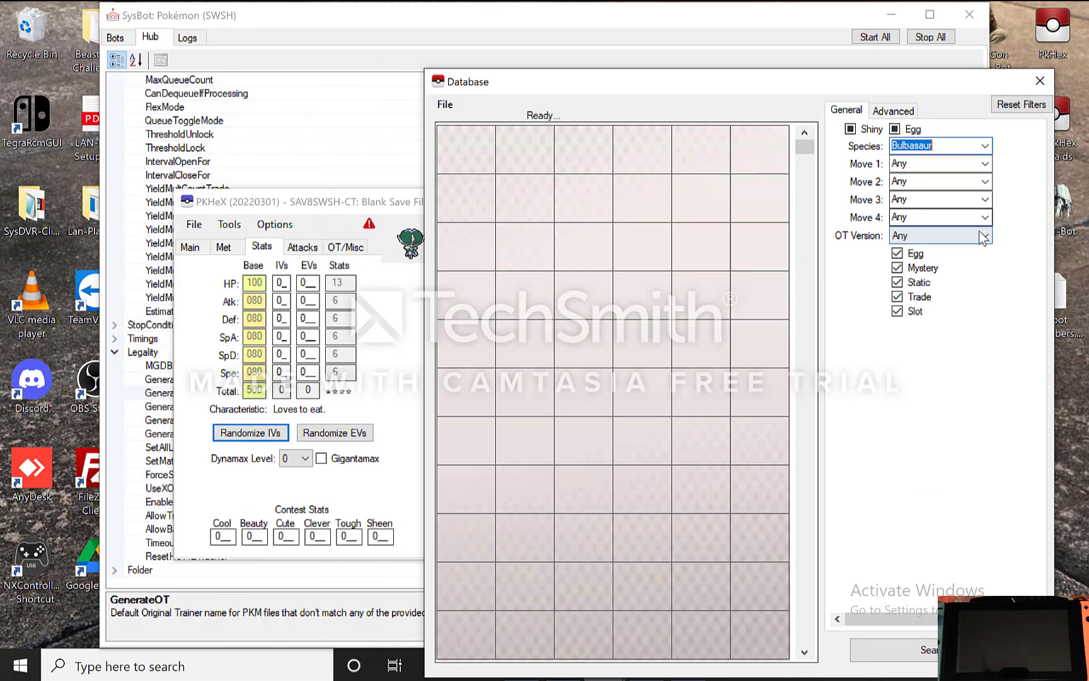
{"action": "left_click", "coordinate": [980, 235]}
{"action": "left_click", "coordinate": [936, 293]}
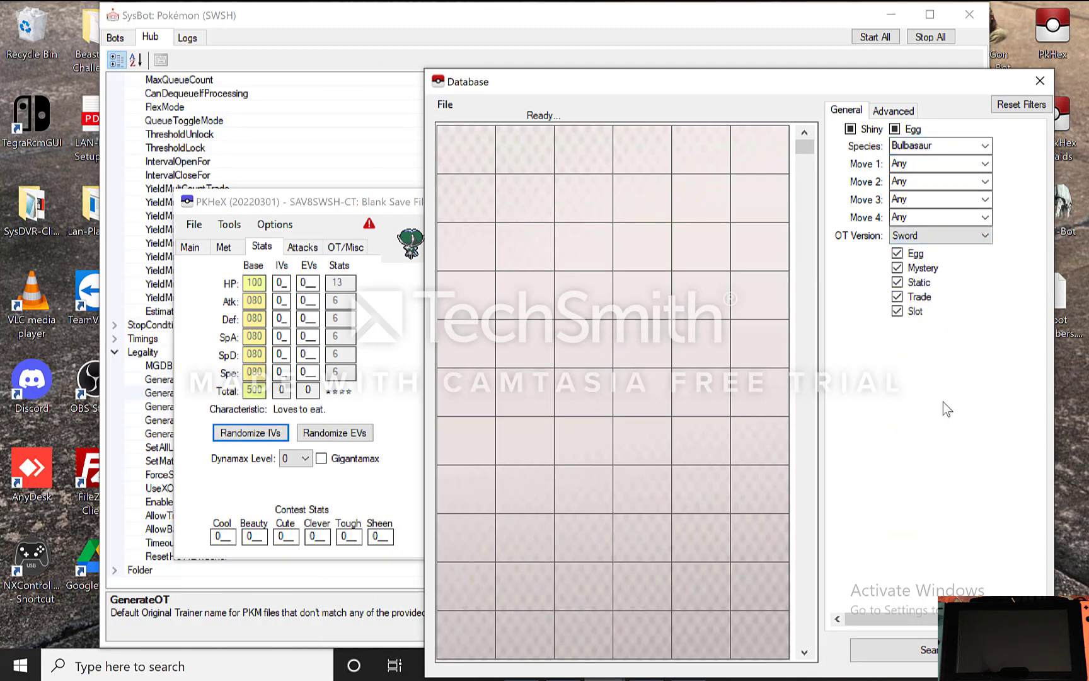
{"action": "left_click", "coordinate": [930, 648]}
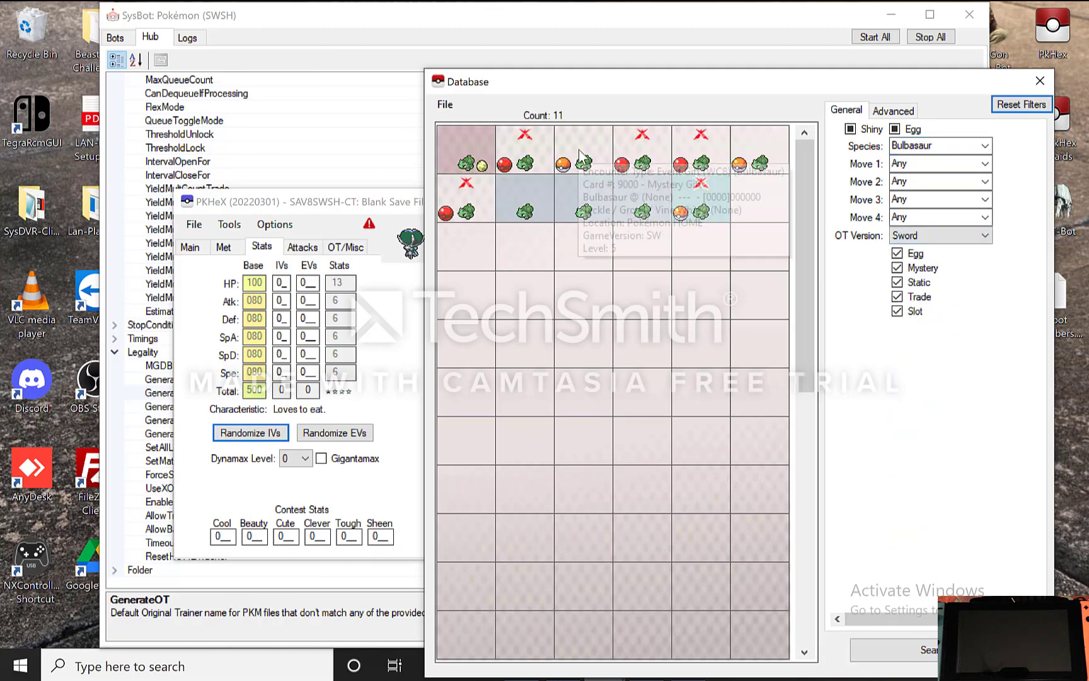
- Load the level 17 Pokémon Den Bulbasaur encounter into the editor, show its trainer information, and close the database
{"action": "right_click", "coordinate": [515, 207]}
{"action": "left_click", "coordinate": [526, 212]}
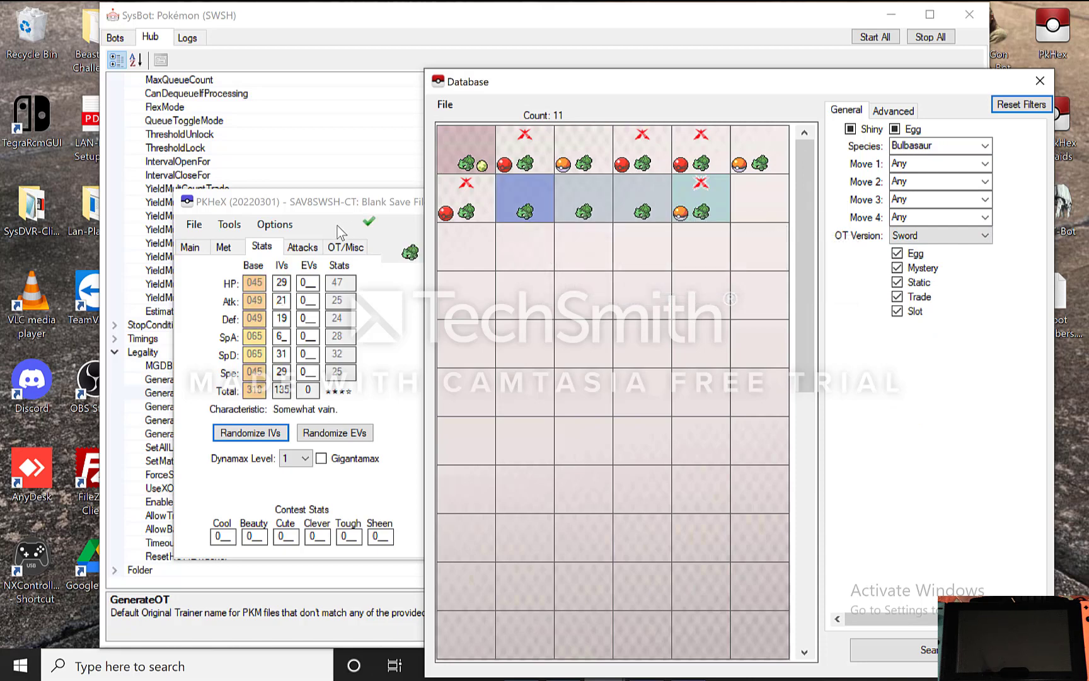
{"action": "left_click", "coordinate": [345, 247]}
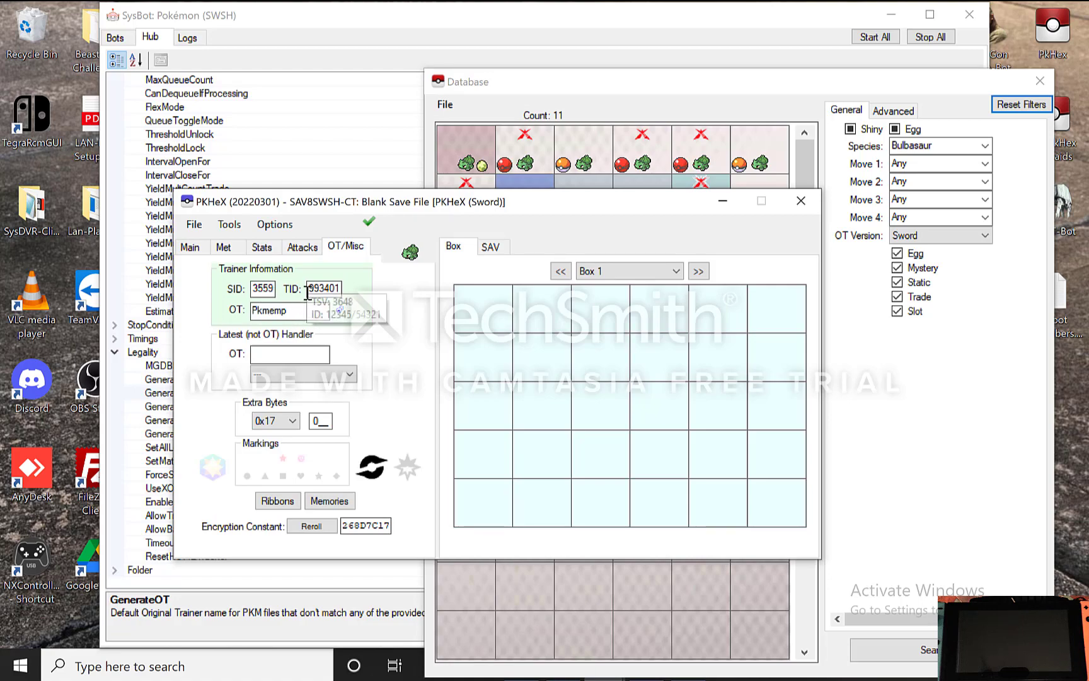
{"action": "left_click", "coordinate": [1039, 81]}
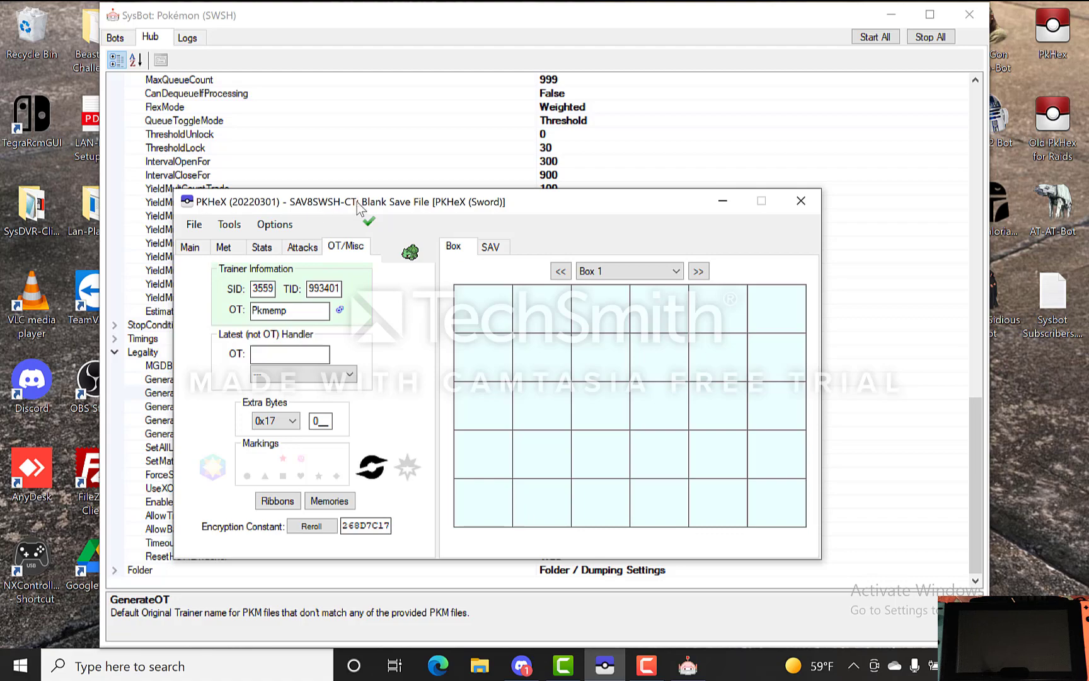
- Compare the Bulbasaur's SID, TID and OT in PKHeX with SysBot's Legality trainer settings, and return to SysBot
{"action": "left_click_drag", "start_coordinate": [405, 209], "coordinate": [599, 200]}
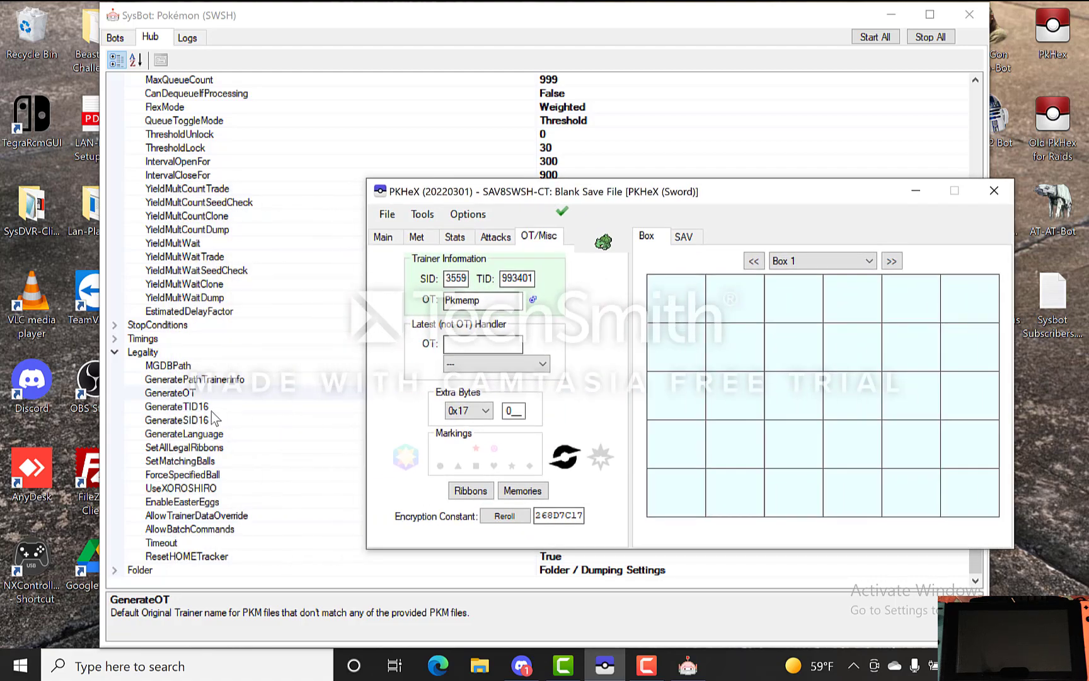
{"action": "mouse_move", "coordinate": [517, 283]}
{"action": "left_click_drag", "start_coordinate": [582, 191], "coordinate": [423, 470]}
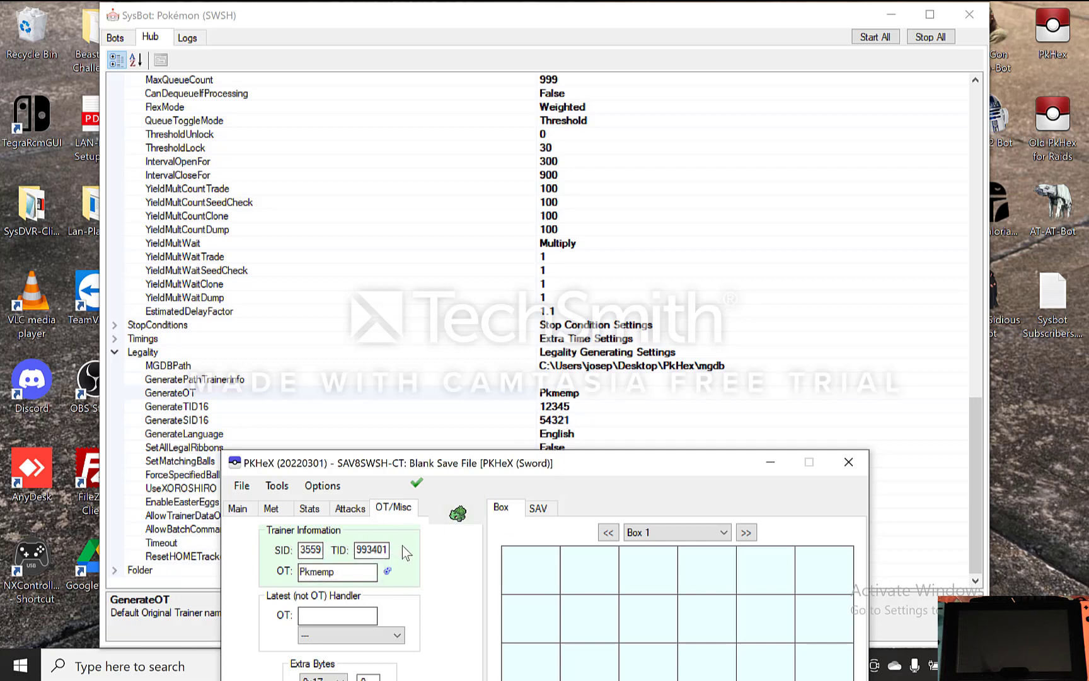
{"action": "mouse_move", "coordinate": [366, 544]}
{"action": "left_click_drag", "start_coordinate": [495, 469], "coordinate": [604, 446]}
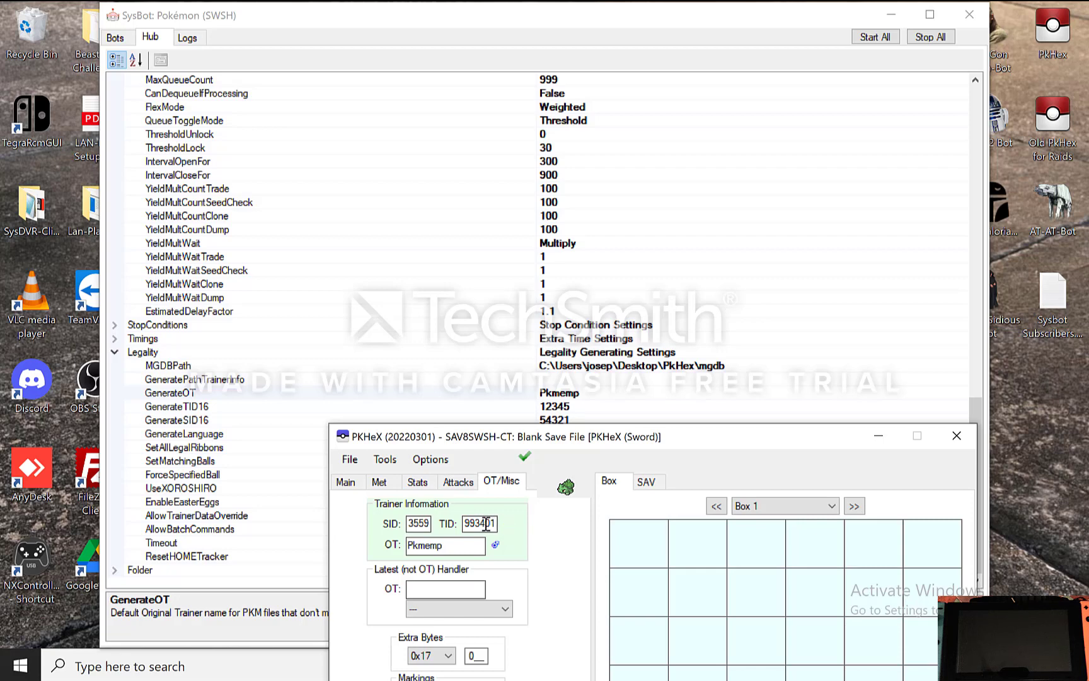
{"action": "mouse_move", "coordinate": [486, 524]}
{"action": "left_click_drag", "start_coordinate": [757, 440], "coordinate": [442, 39]}
{"action": "left_click", "coordinate": [564, 37]}
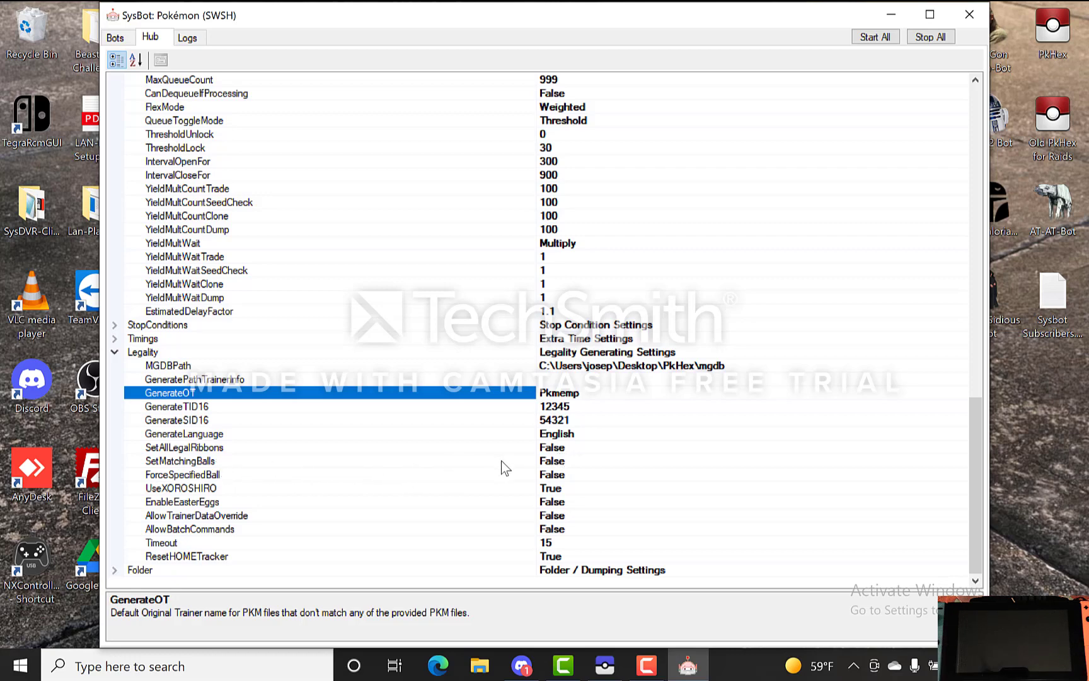
- Set SetMatchingBalls and ForceSpecifiedBall to True in the Legality settings, and check the UseXOROSHIRO option
{"action": "double_click", "coordinate": [549, 462]}
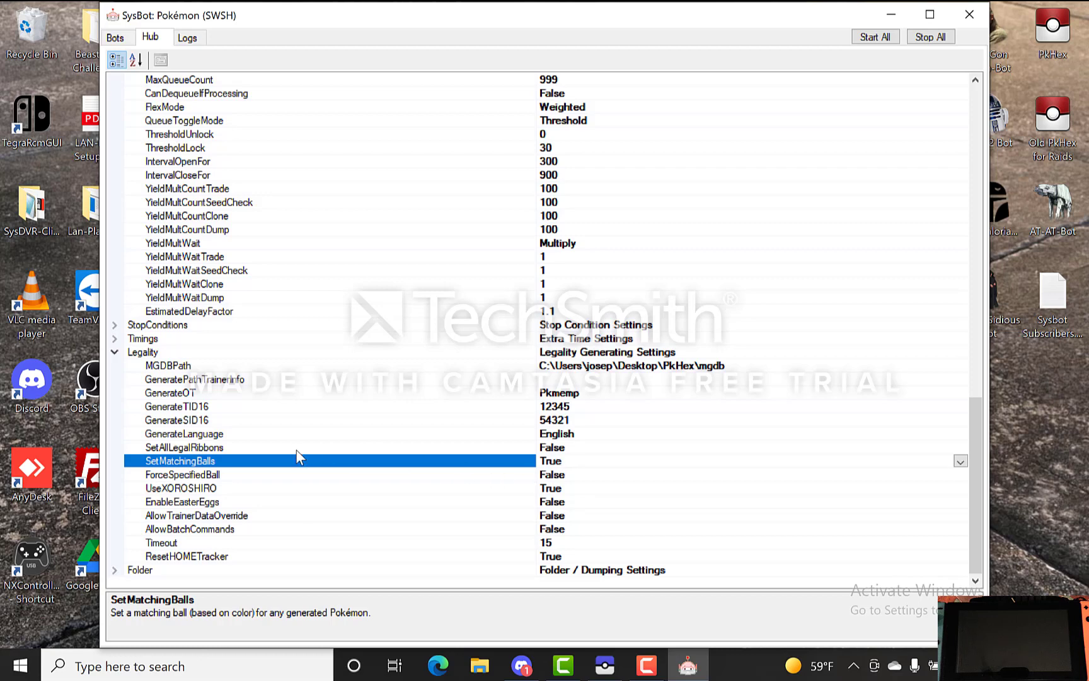
{"action": "left_click", "coordinate": [218, 478]}
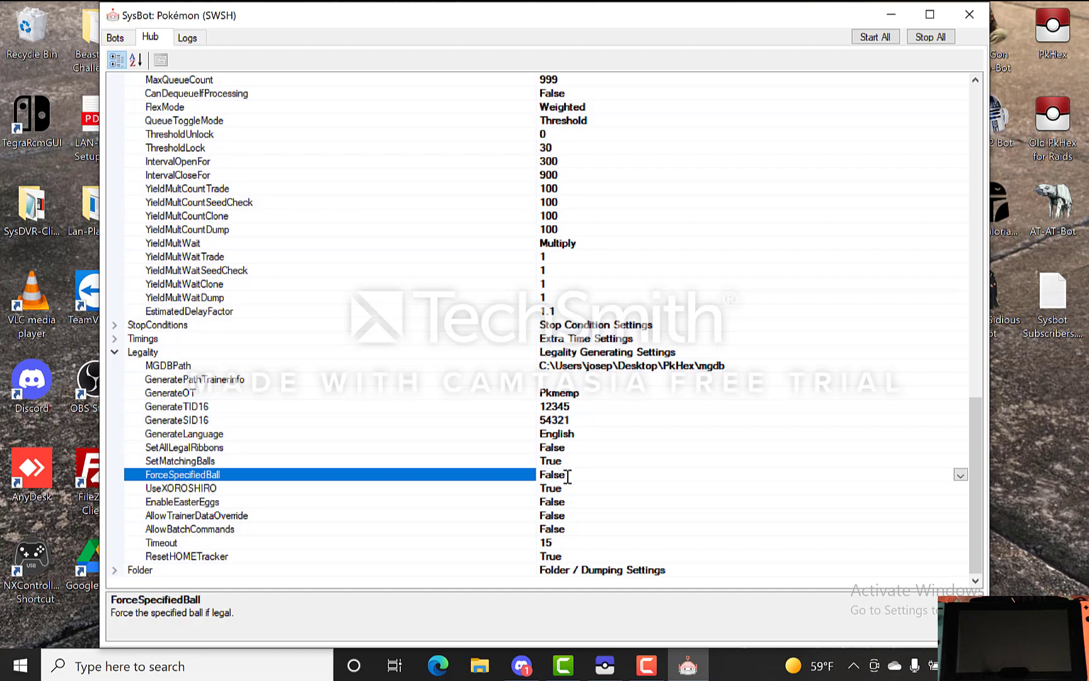
{"action": "double_click", "coordinate": [567, 477]}
{"action": "left_click", "coordinate": [557, 489]}
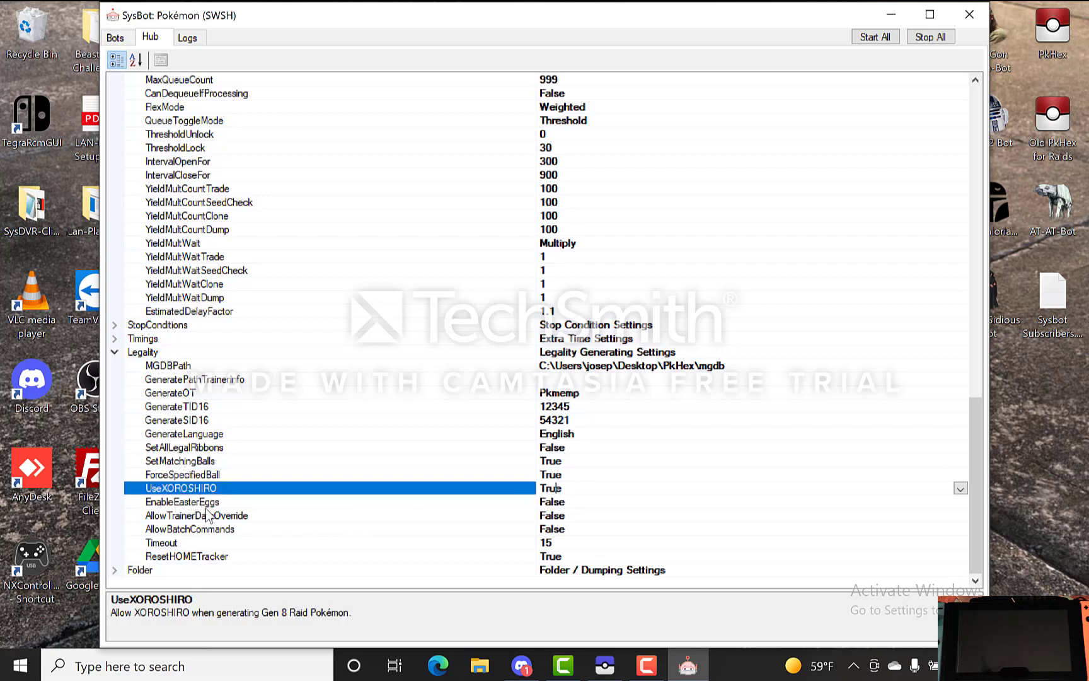
- Set AllowTrainerDataOverride and AllowBatchCommands to True in the Legality settings
{"action": "left_click", "coordinate": [255, 516]}
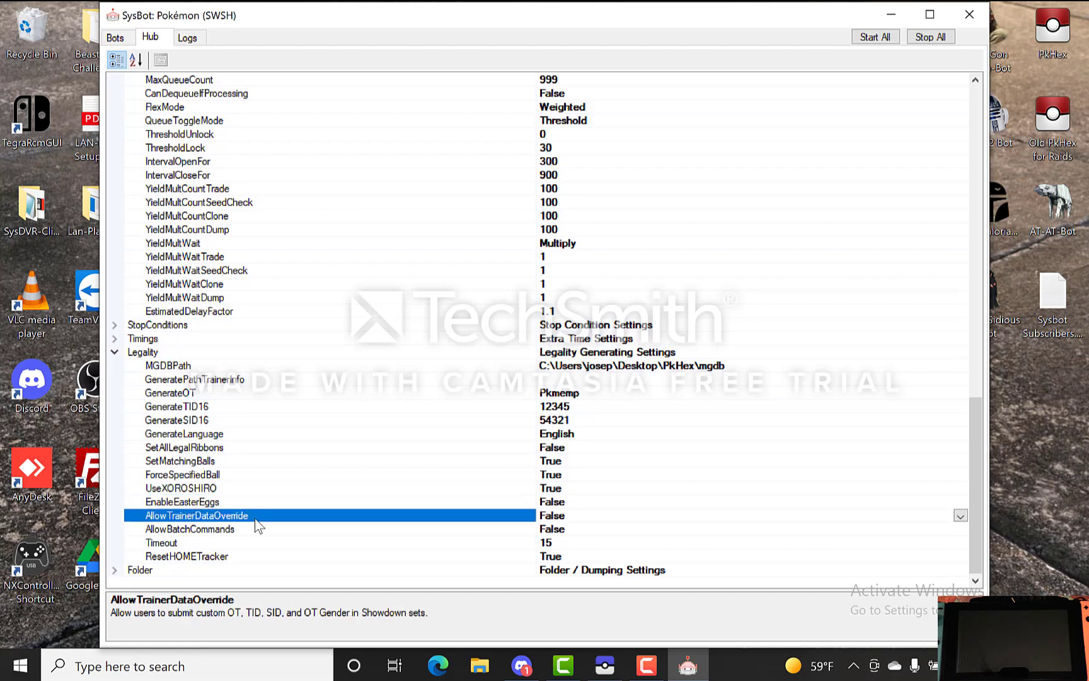
{"action": "double_click", "coordinate": [566, 517]}
{"action": "double_click", "coordinate": [559, 529]}
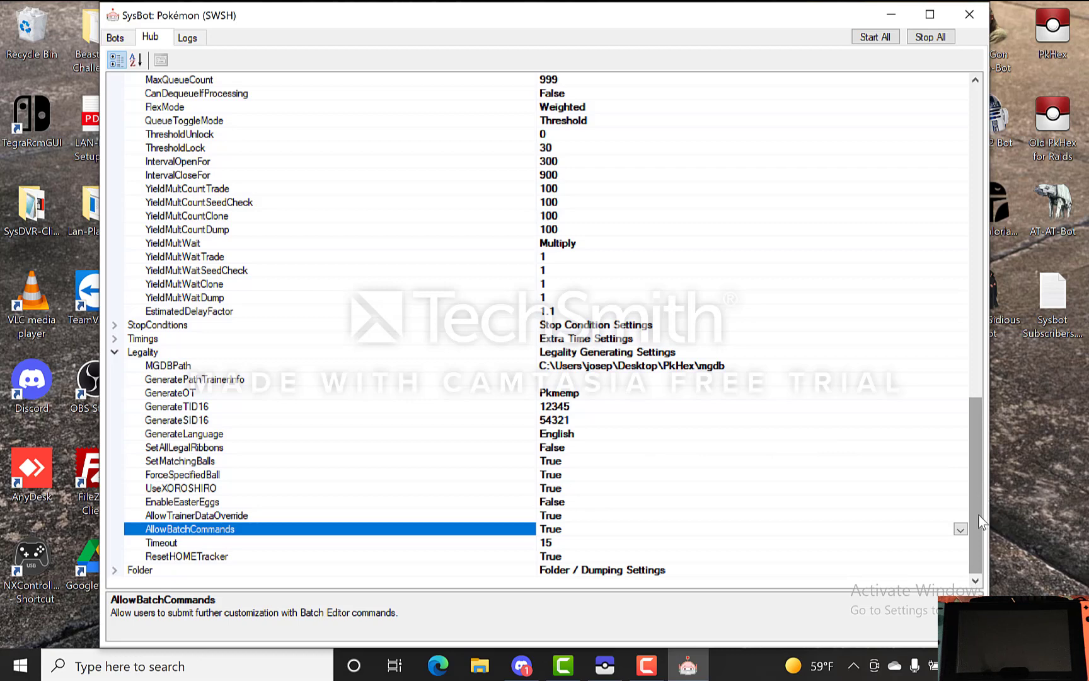
- Review the Folder settings' distribute and dump paths and compare them with the contents of the SysBot-x64 desktop folder
{"action": "left_click", "coordinate": [115, 570]}
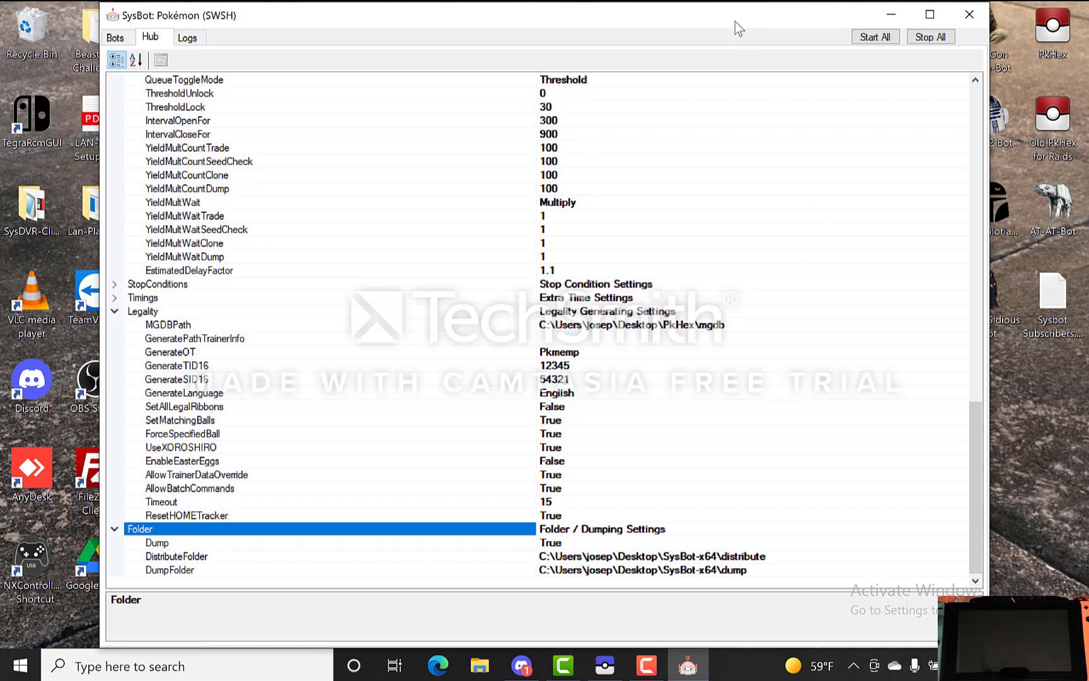
{"action": "left_click", "coordinate": [891, 16]}
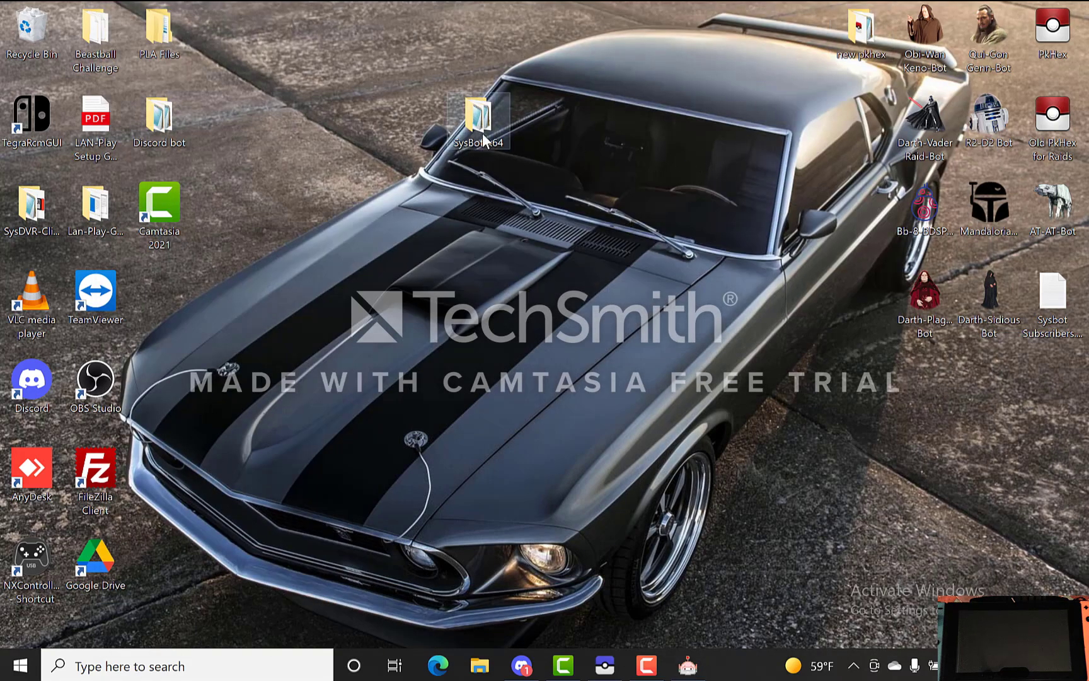
{"action": "left_click_drag", "start_coordinate": [486, 142], "coordinate": [497, 249]}
{"action": "double_click", "coordinate": [489, 226]}
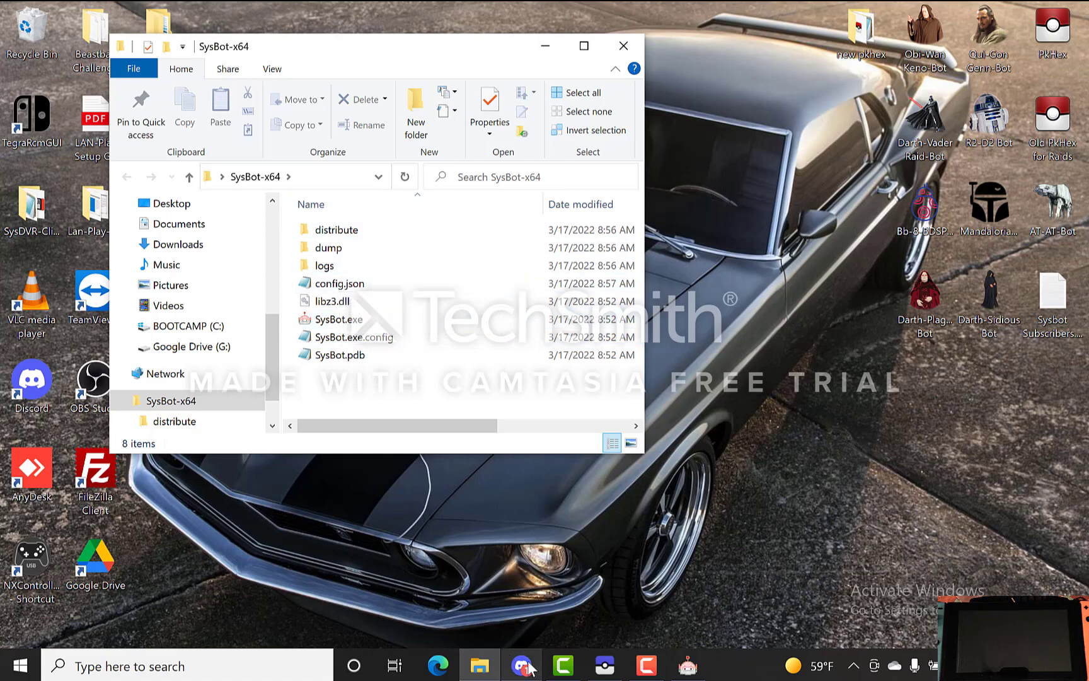
{"action": "left_click", "coordinate": [687, 665]}
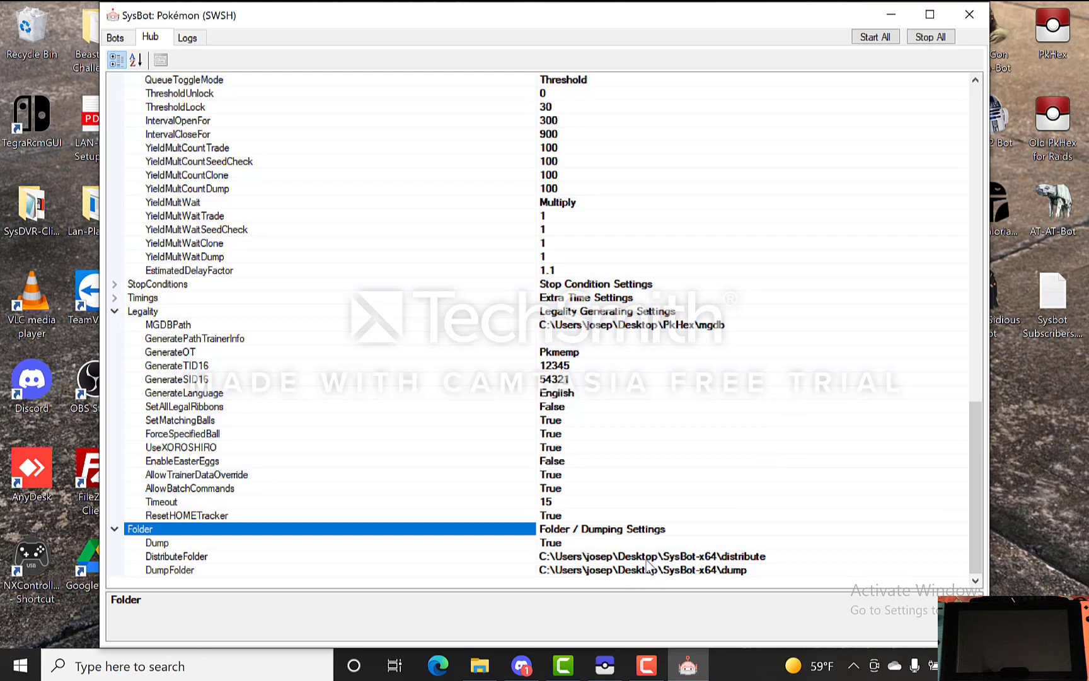
{"action": "left_click", "coordinate": [893, 18]}
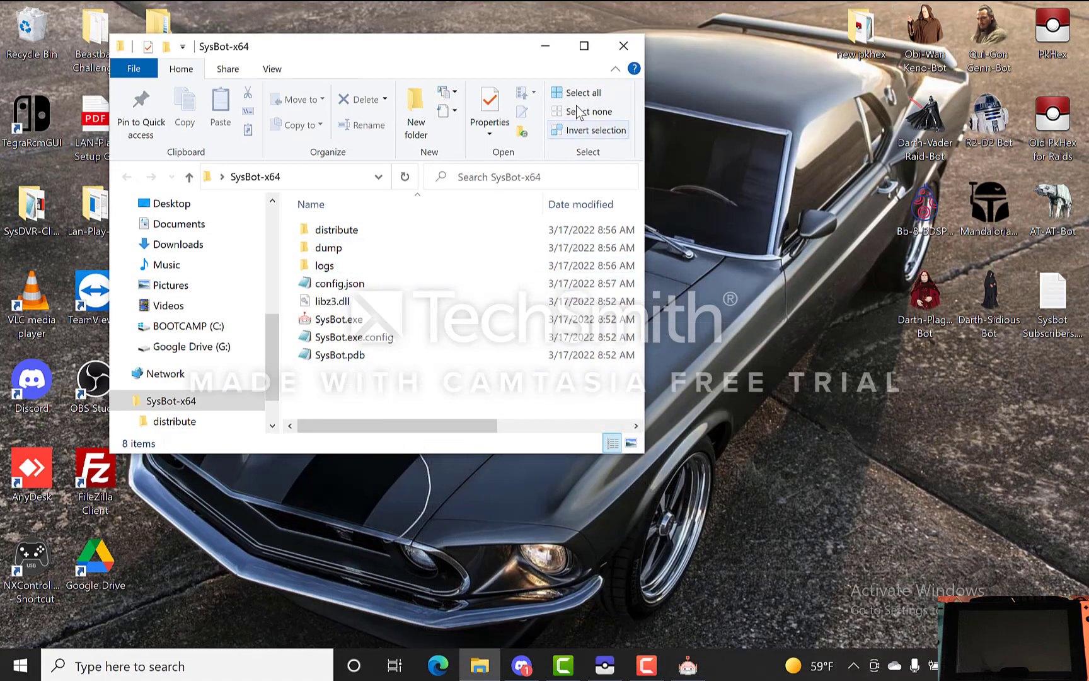
{"action": "left_click", "coordinate": [622, 48]}
- Try to rename the SysBot-x64 desktop folder as swsh bot while SysBot is still running
{"action": "left_click", "coordinate": [479, 236]}
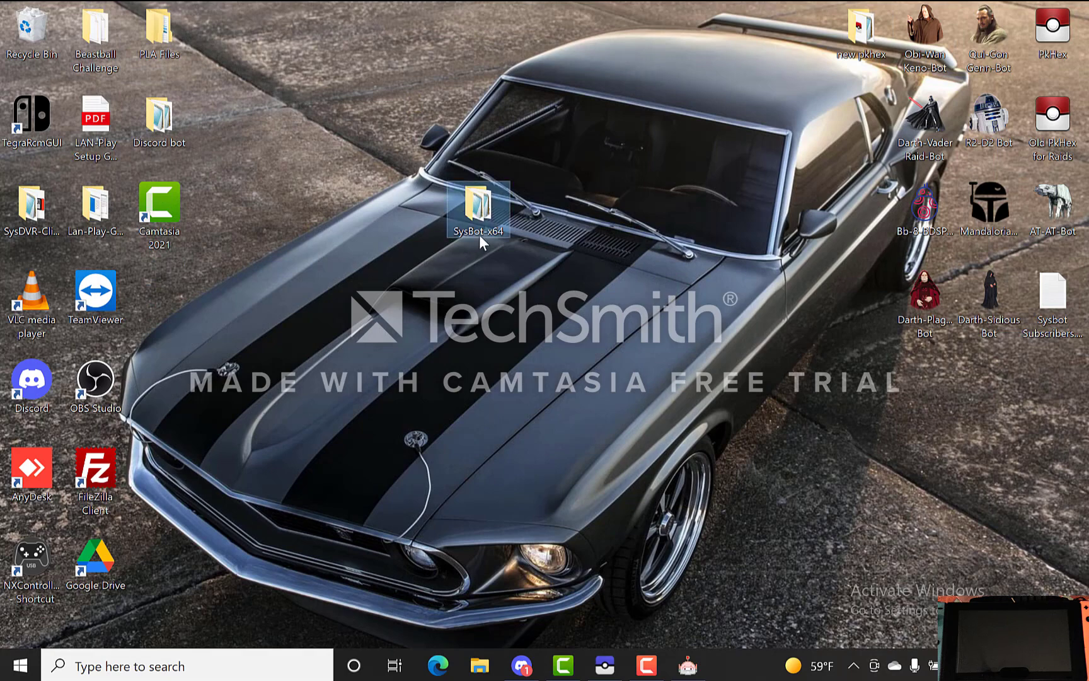
{"action": "left_click", "coordinate": [479, 233]}
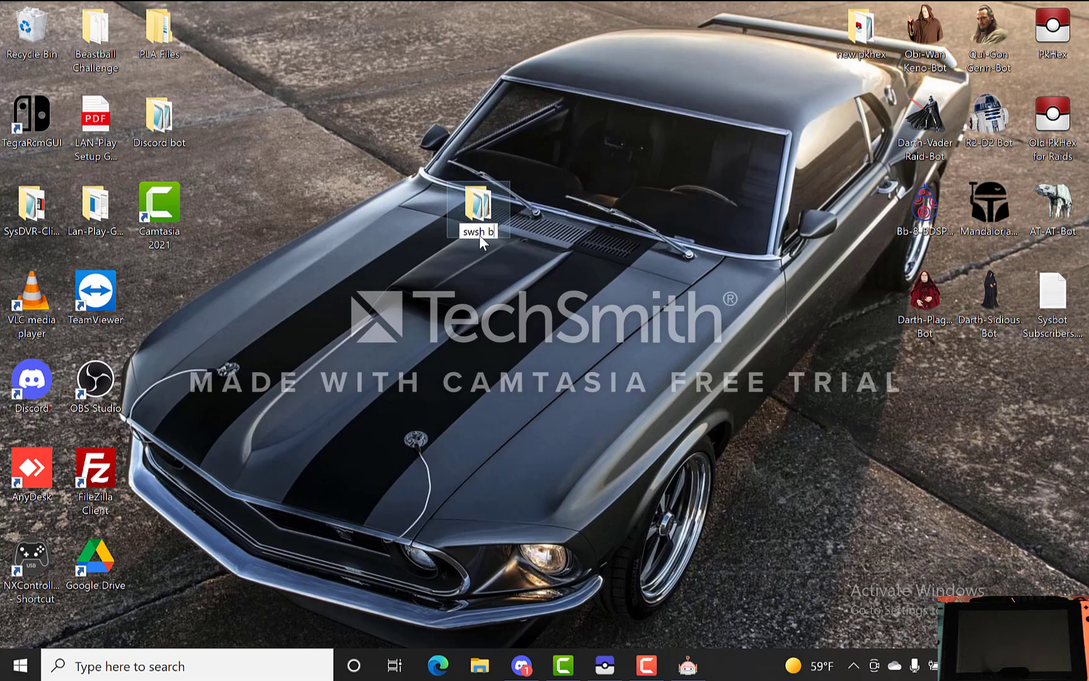
{"action": "type", "text": "swsh bot"}
{"action": "key", "text": "Return"}
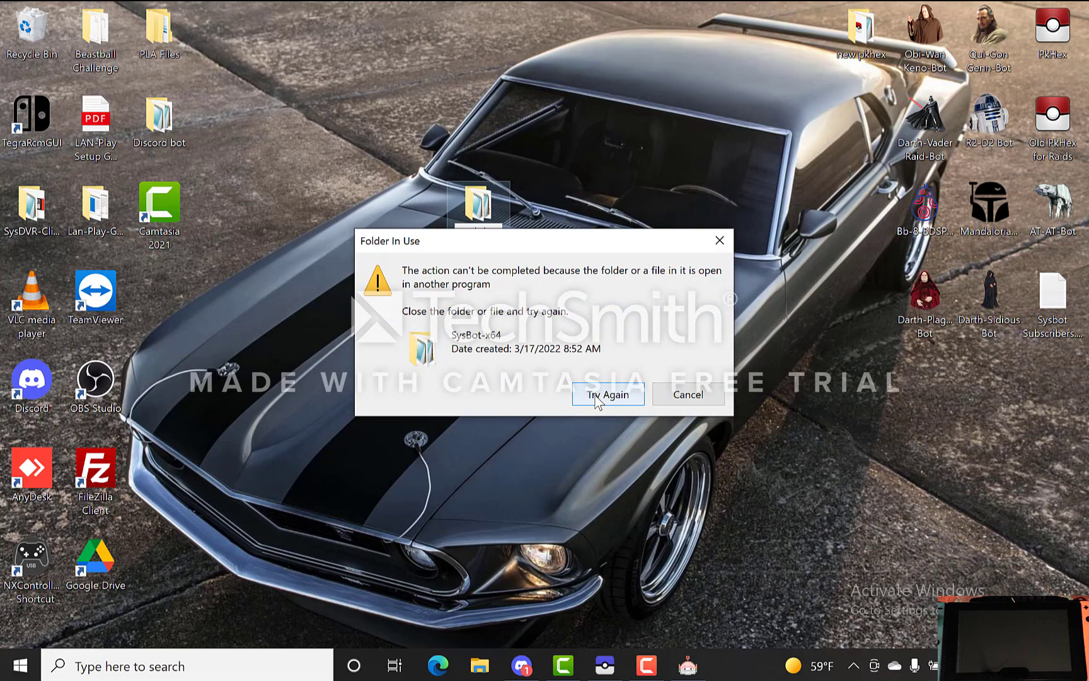
{"action": "left_click", "coordinate": [595, 397]}
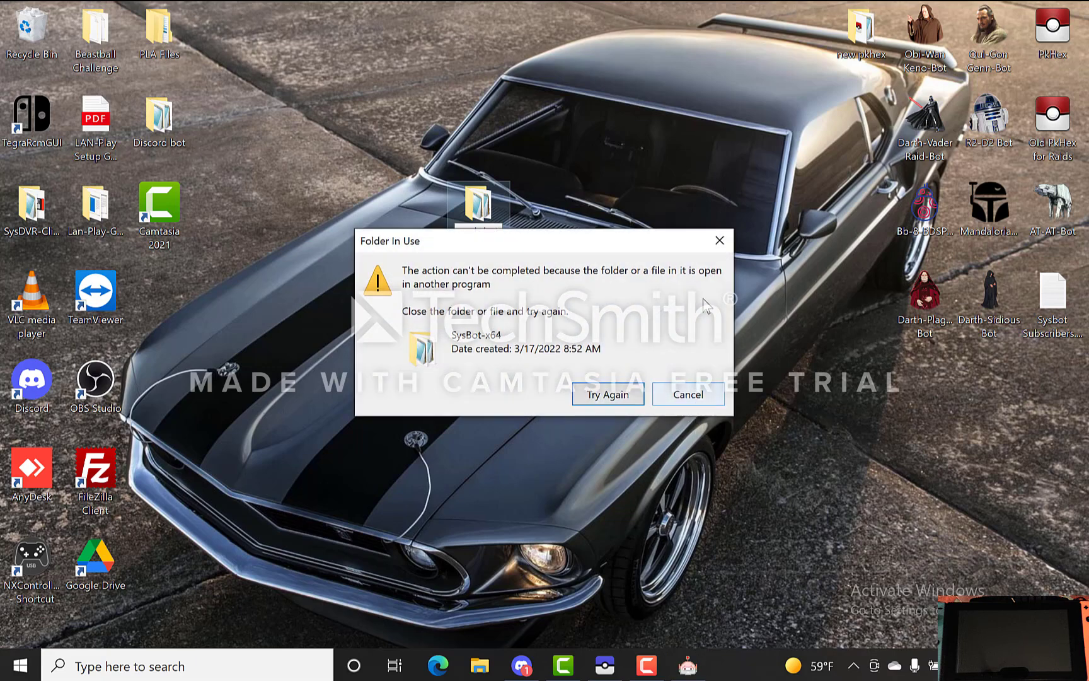
{"action": "left_click", "coordinate": [688, 394]}
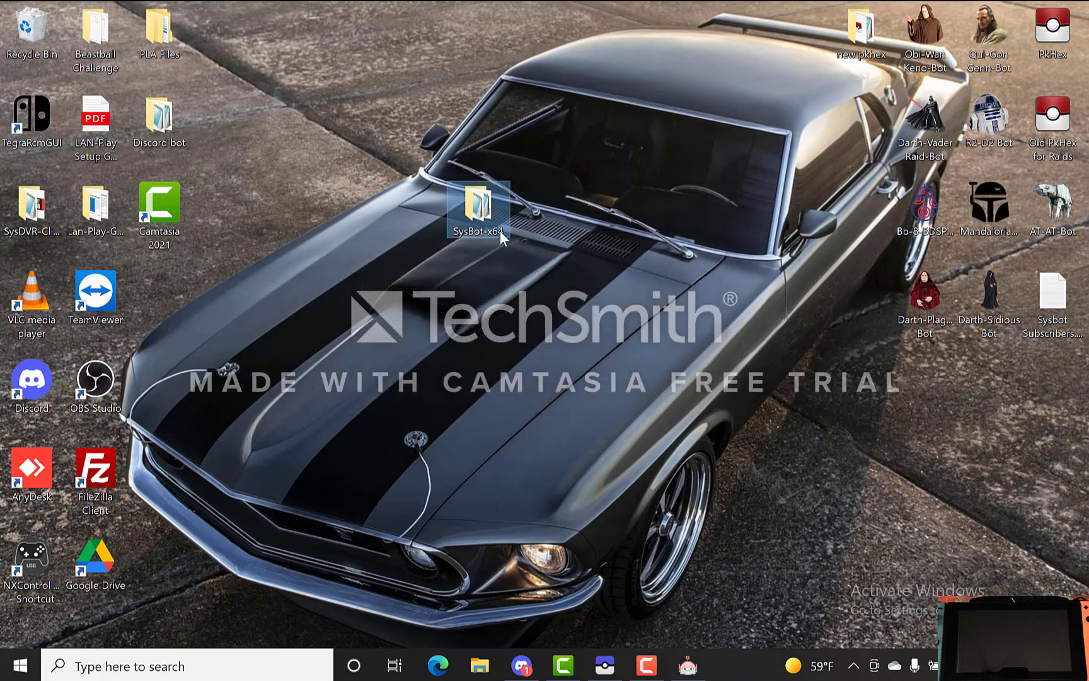
- Close SysBot and rename the SysBot-x64 desktop folder as swsh bot
{"action": "left_click", "coordinate": [687, 667]}
{"action": "left_click", "coordinate": [135, 39]}
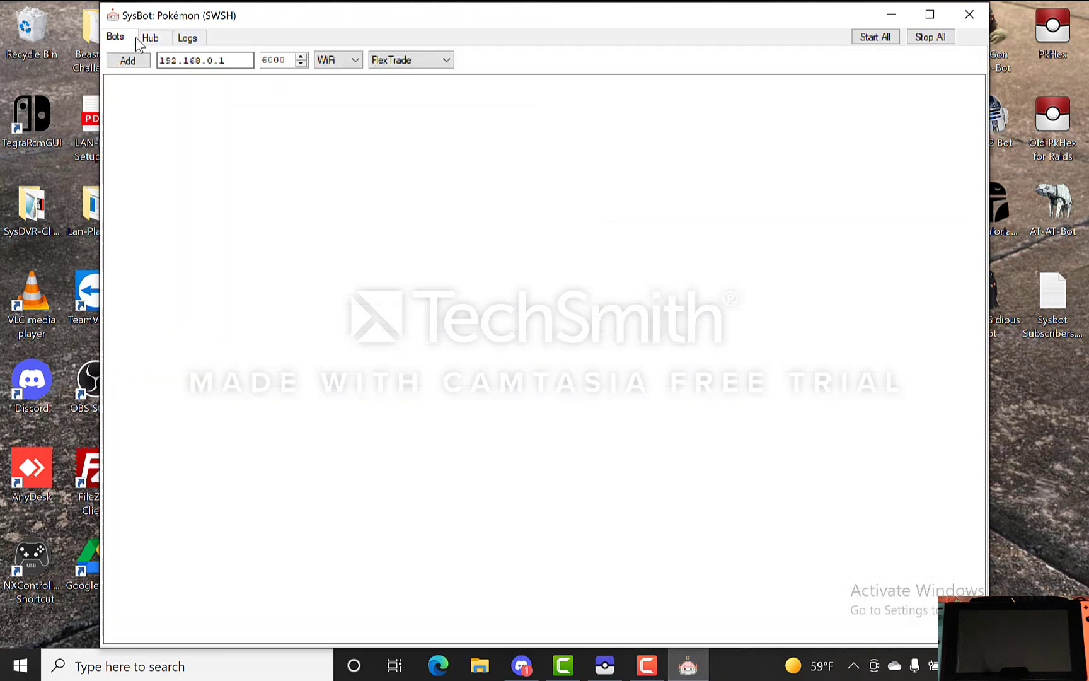
{"action": "left_click", "coordinate": [969, 14]}
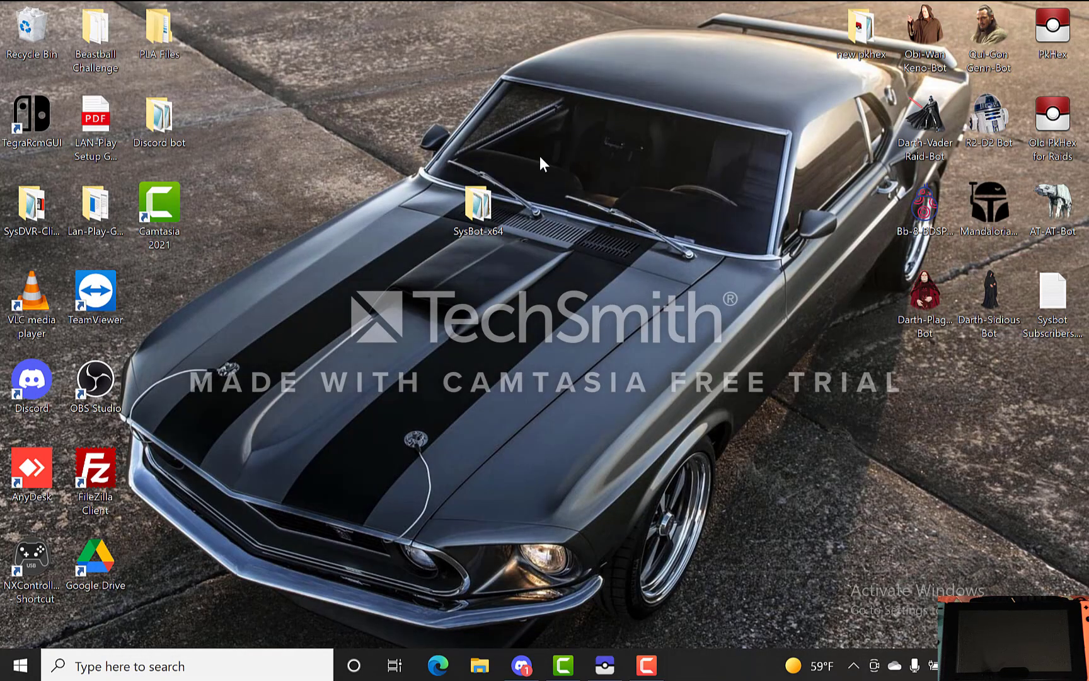
{"action": "double_click", "coordinate": [476, 201]}
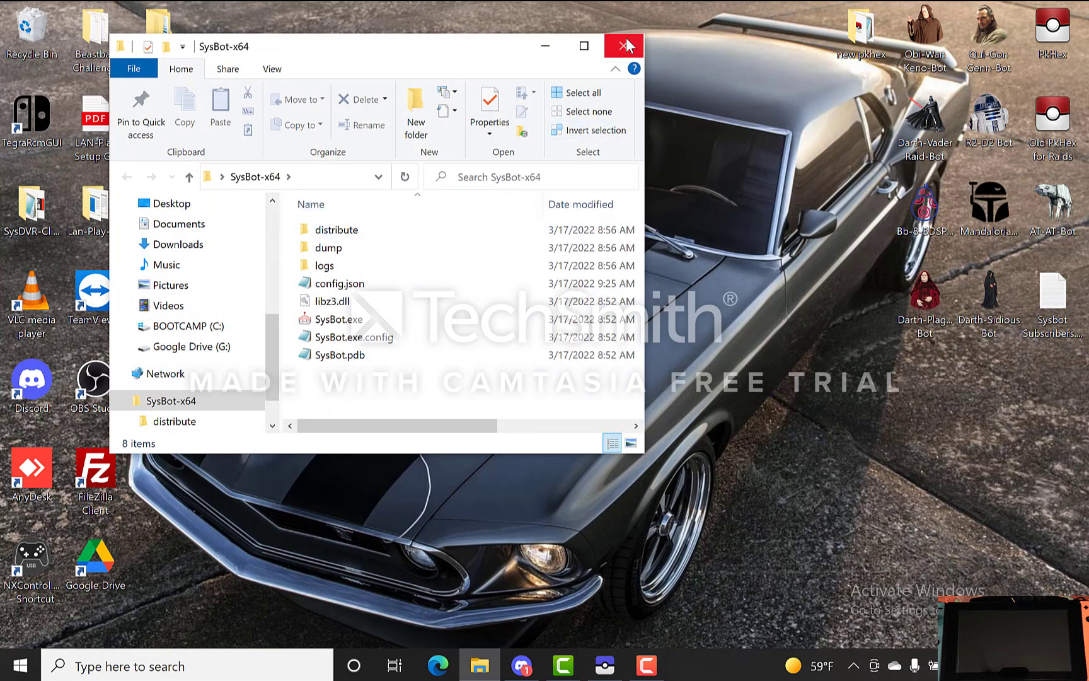
{"action": "left_click", "coordinate": [627, 43]}
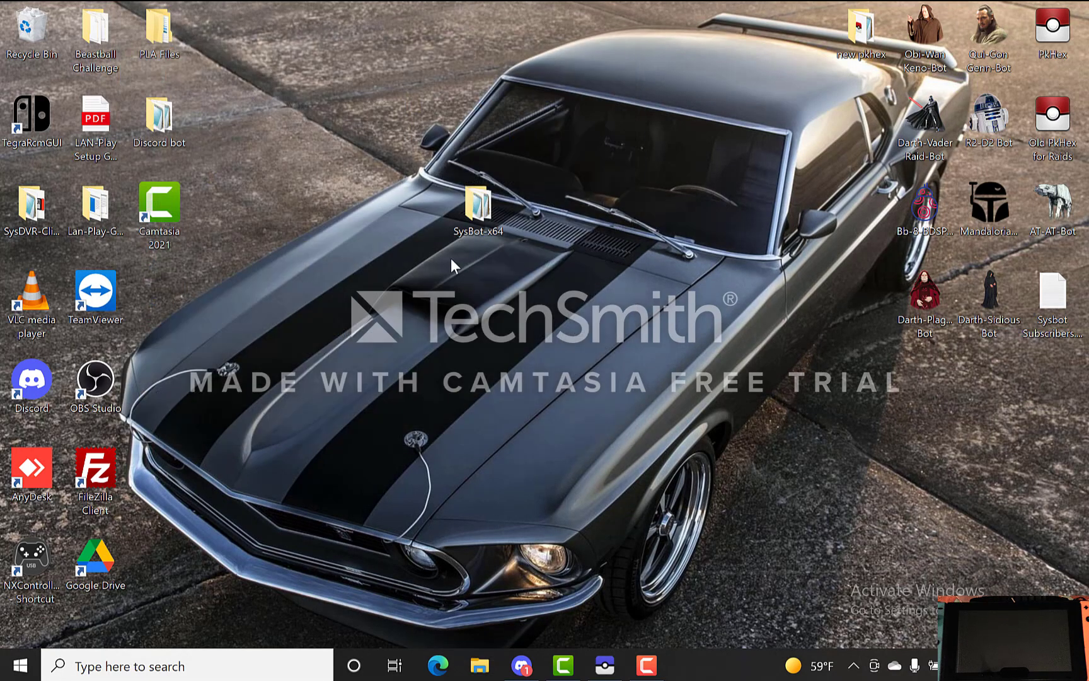
{"action": "left_click", "coordinate": [488, 232]}
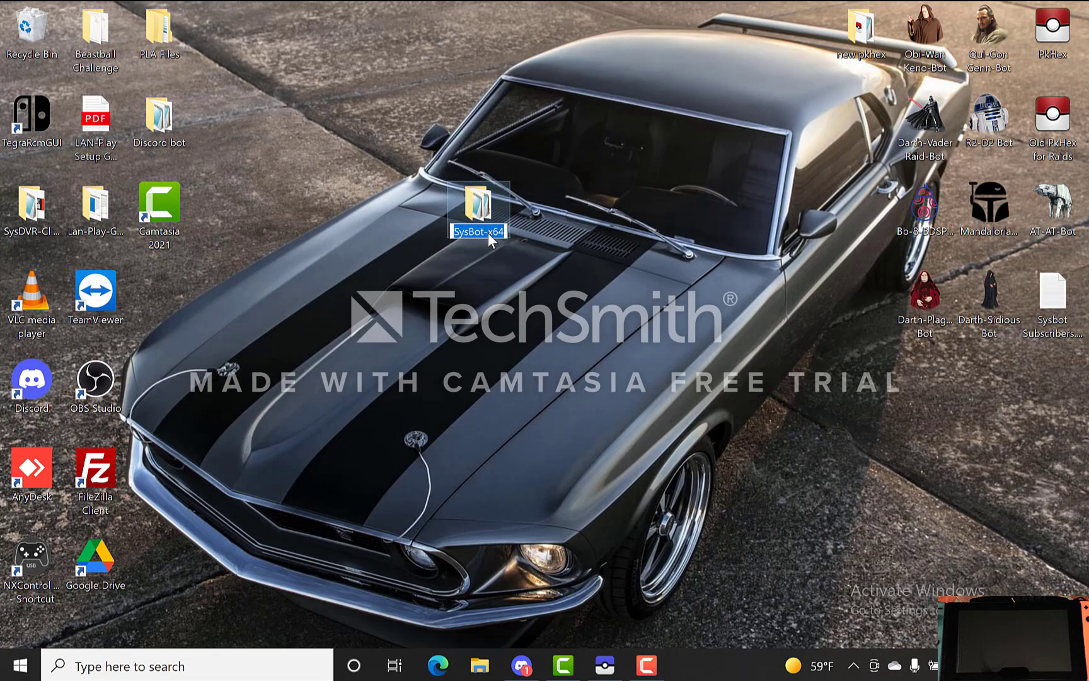
{"action": "type", "text": "swsh bot"}
{"action": "key", "text": "Return"}
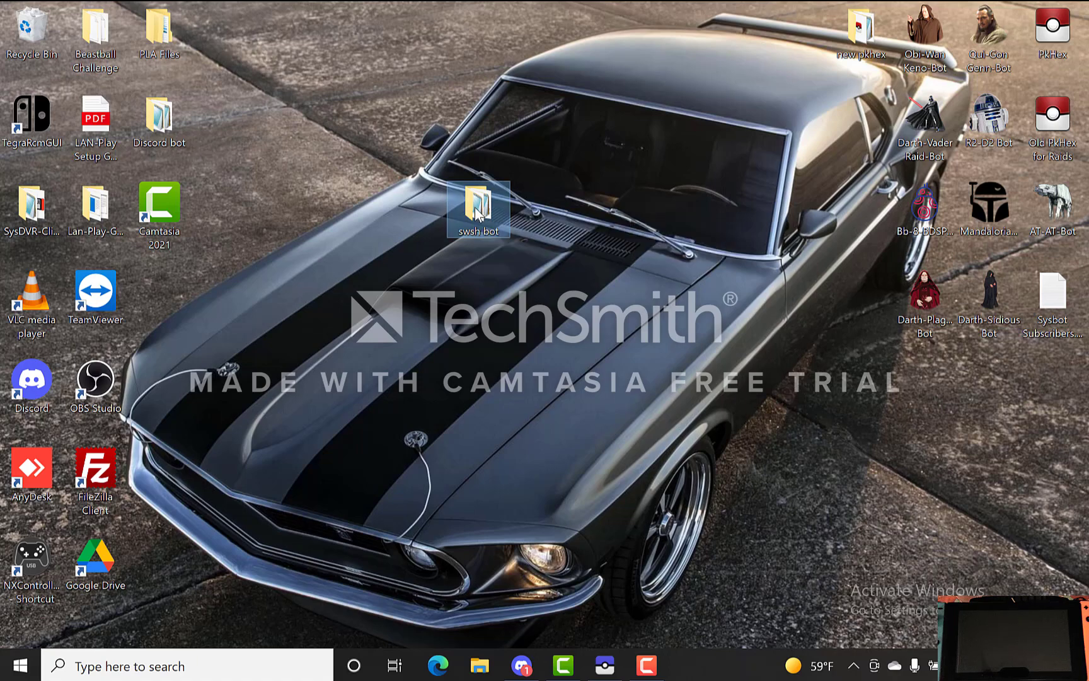
- Launch SysBot.exe from the swsh bot folder, and show its Hub settings in an enlarged window
{"action": "double_click", "coordinate": [478, 215]}
{"action": "left_click", "coordinate": [367, 322]}
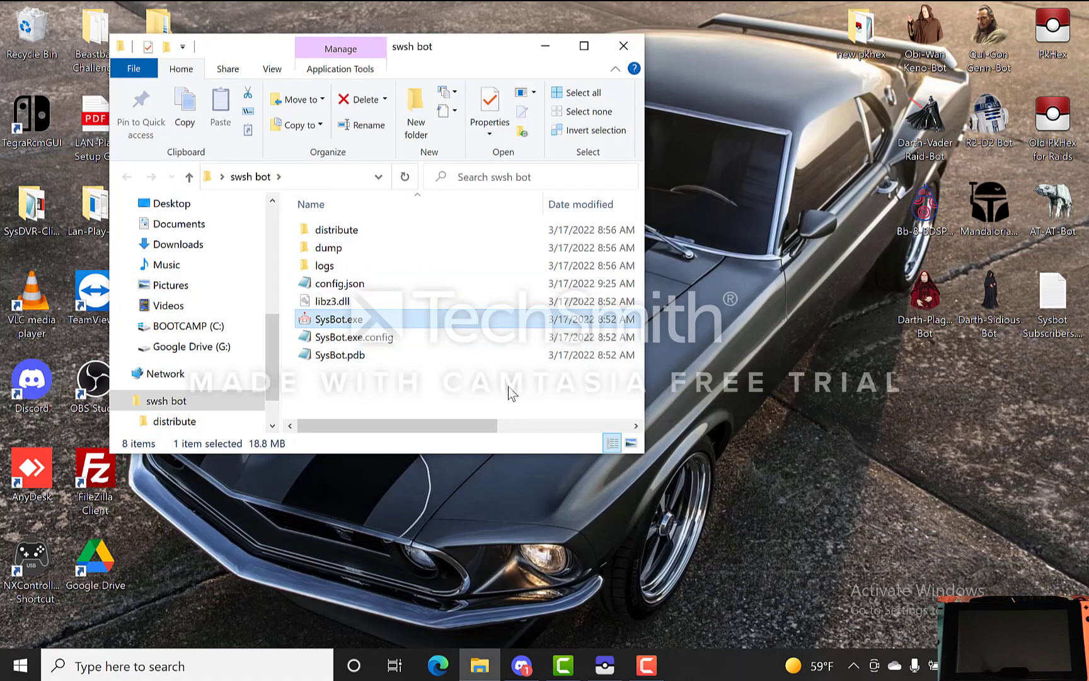
{"action": "left_click", "coordinate": [416, 214]}
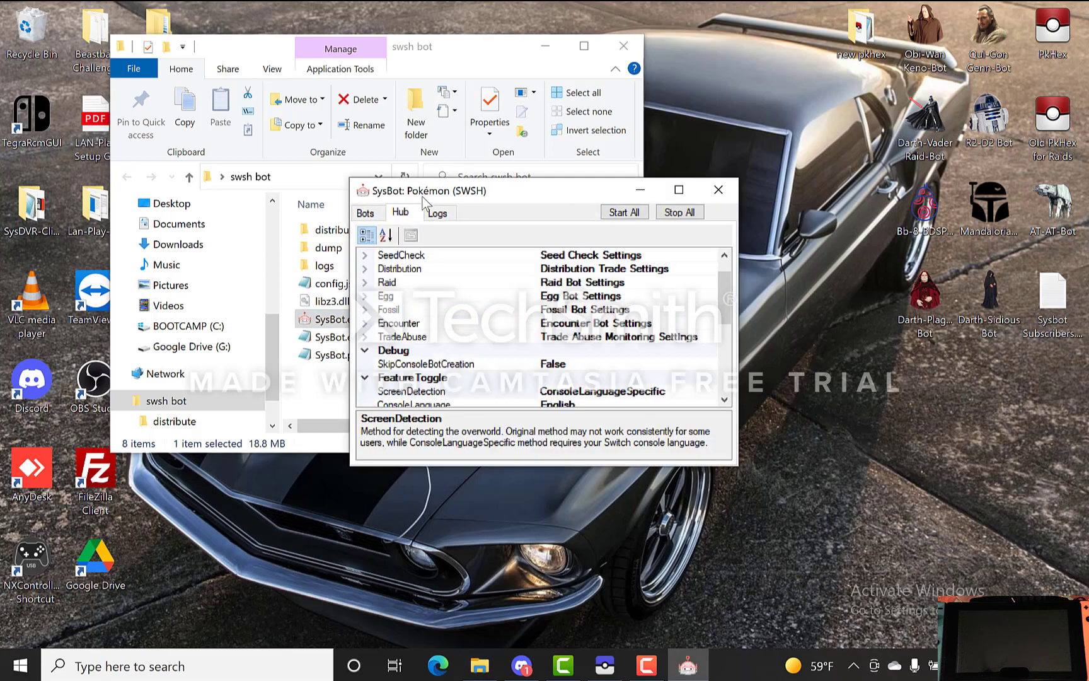
{"action": "mouse_move", "coordinate": [377, 179]}
{"action": "left_mouse_down"}
{"action": "mouse_move", "coordinate": [359, 111]}
{"action": "mouse_move", "coordinate": [369, 189]}
{"action": "left_mouse_up"}
{"action": "left_click_drag", "start_coordinate": [128, 121], "coordinate": [101, 80]}
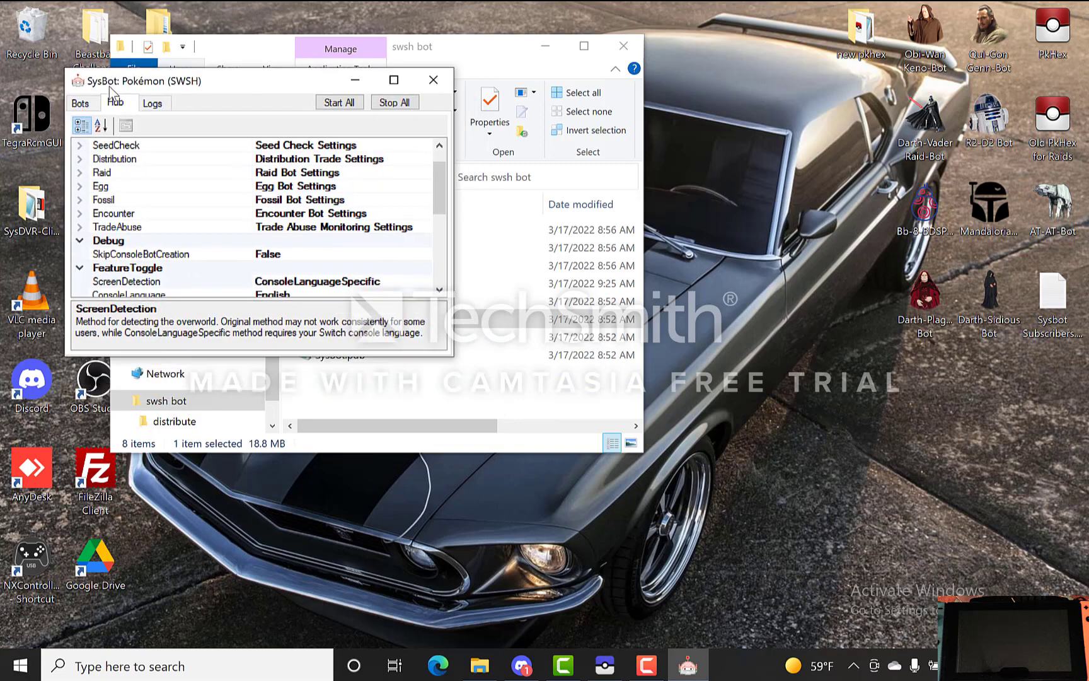
{"action": "left_click_drag", "start_coordinate": [451, 358], "coordinate": [855, 548]}
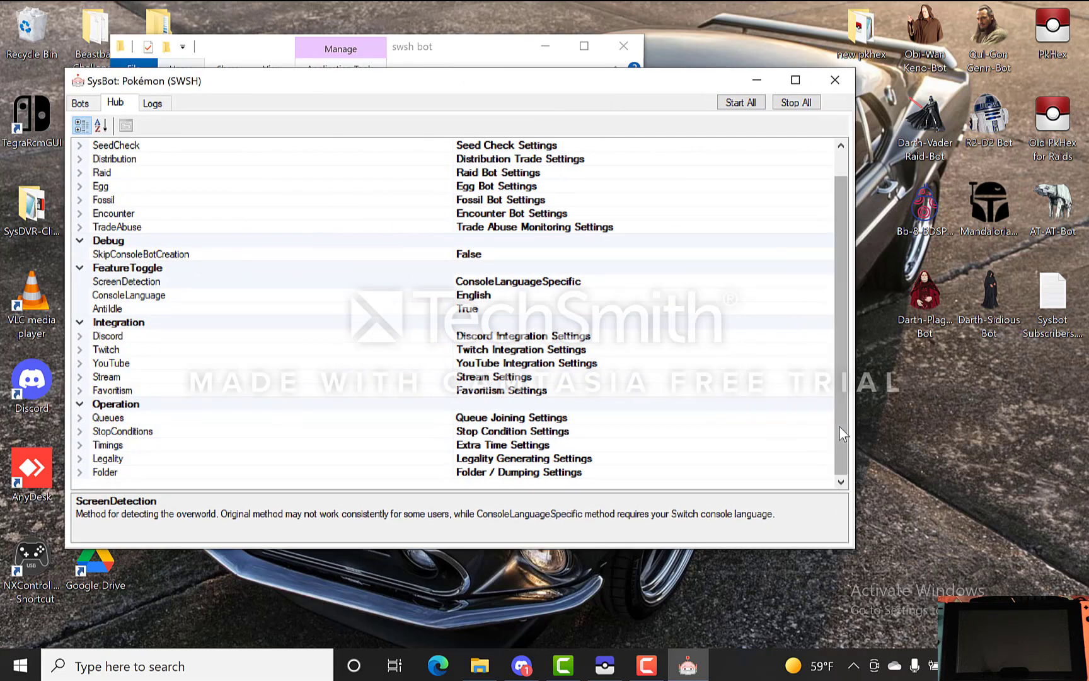
- Set DistributeFolder in the Folder settings to the path of the distribute folder inside Desktop\swsh bot
{"action": "left_click", "coordinate": [79, 472]}
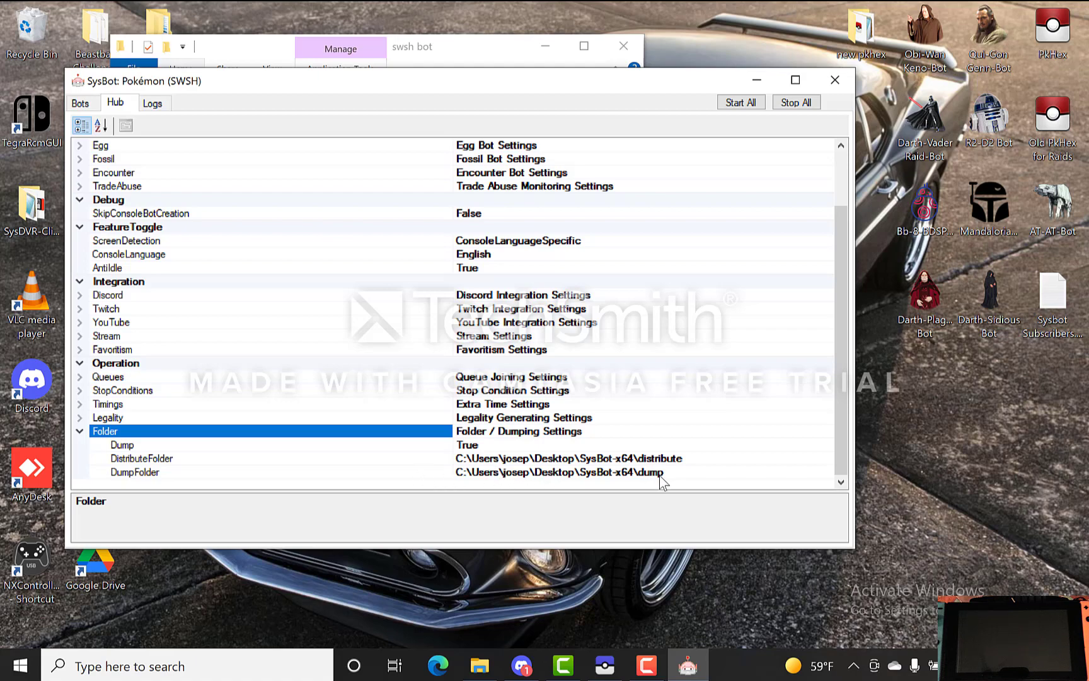
{"action": "left_click_drag", "start_coordinate": [222, 87], "coordinate": [466, 240]}
{"action": "left_click", "coordinate": [201, 57]}
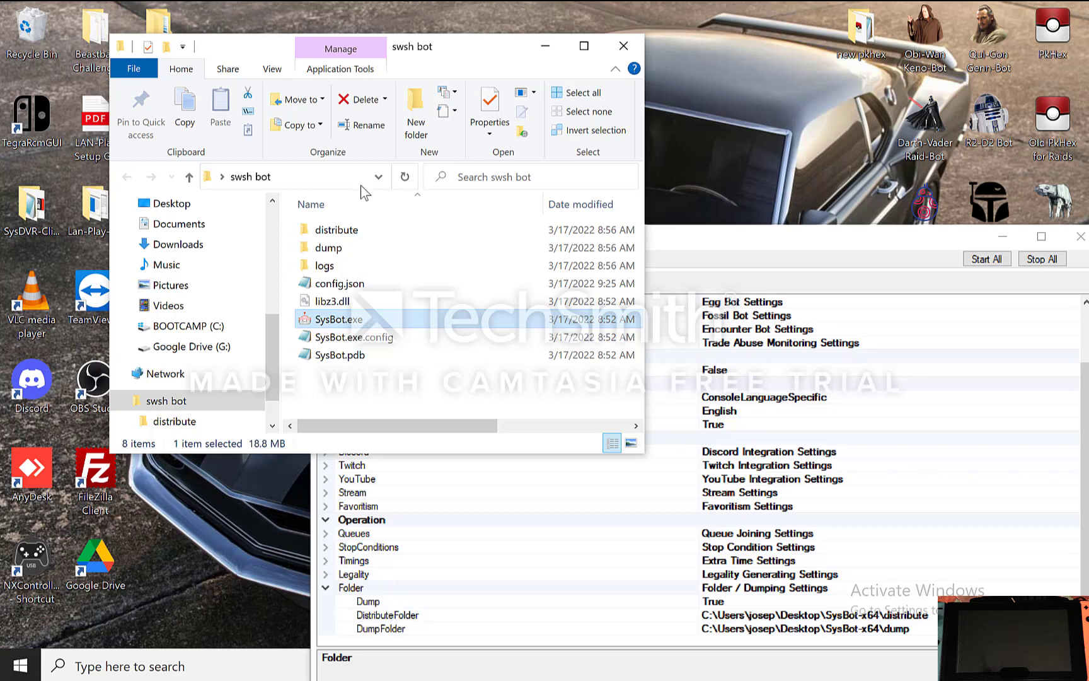
{"action": "double_click", "coordinate": [335, 230]}
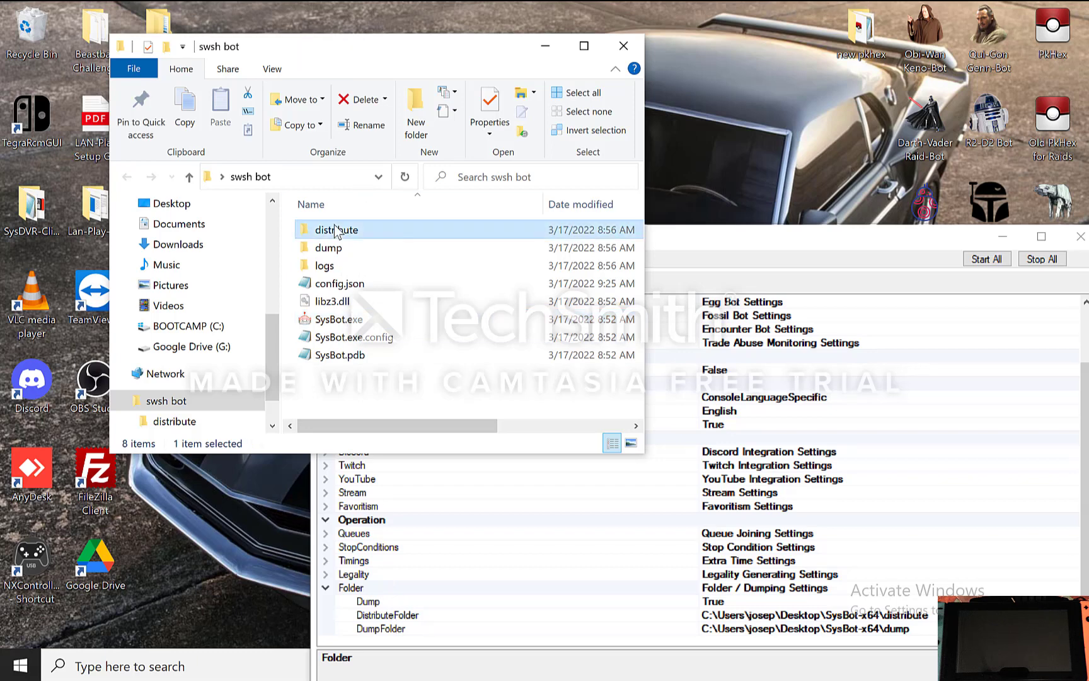
{"action": "left_click", "coordinate": [349, 178]}
{"action": "key", "text": "ctrl+c"}
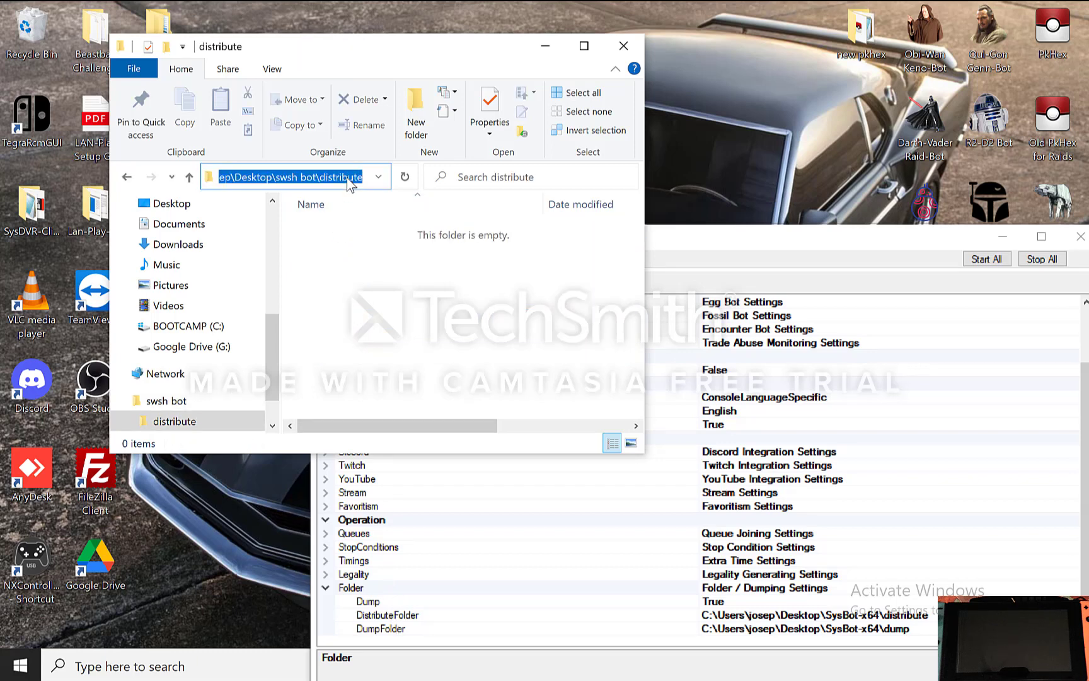
{"action": "left_click", "coordinate": [771, 615]}
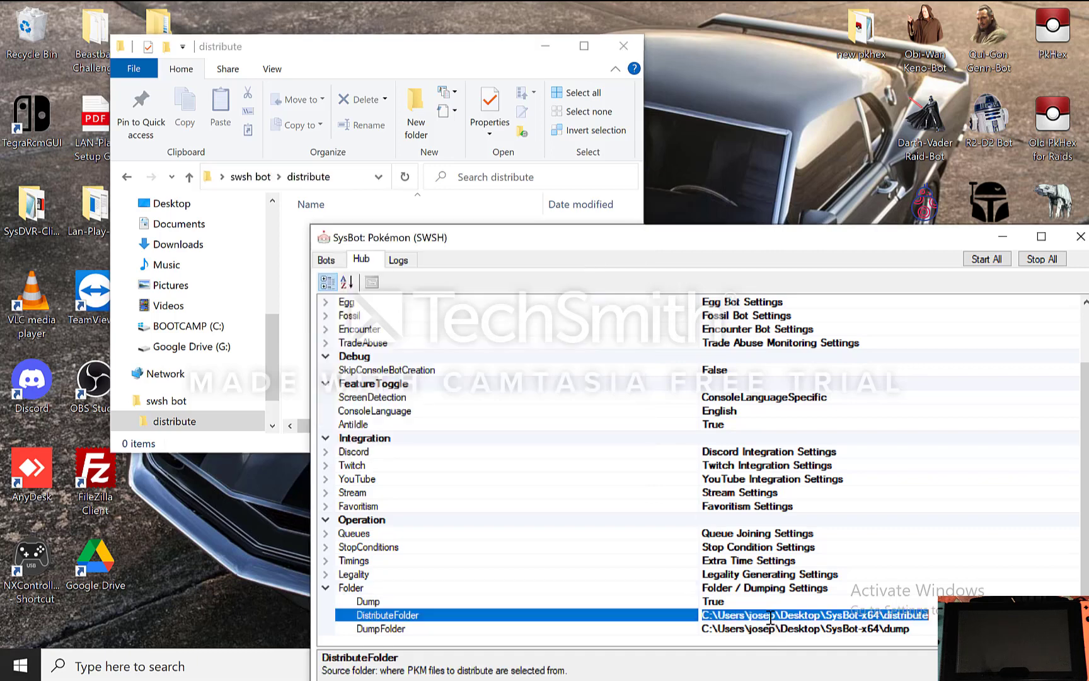
{"action": "key", "text": "ctrl+v"}
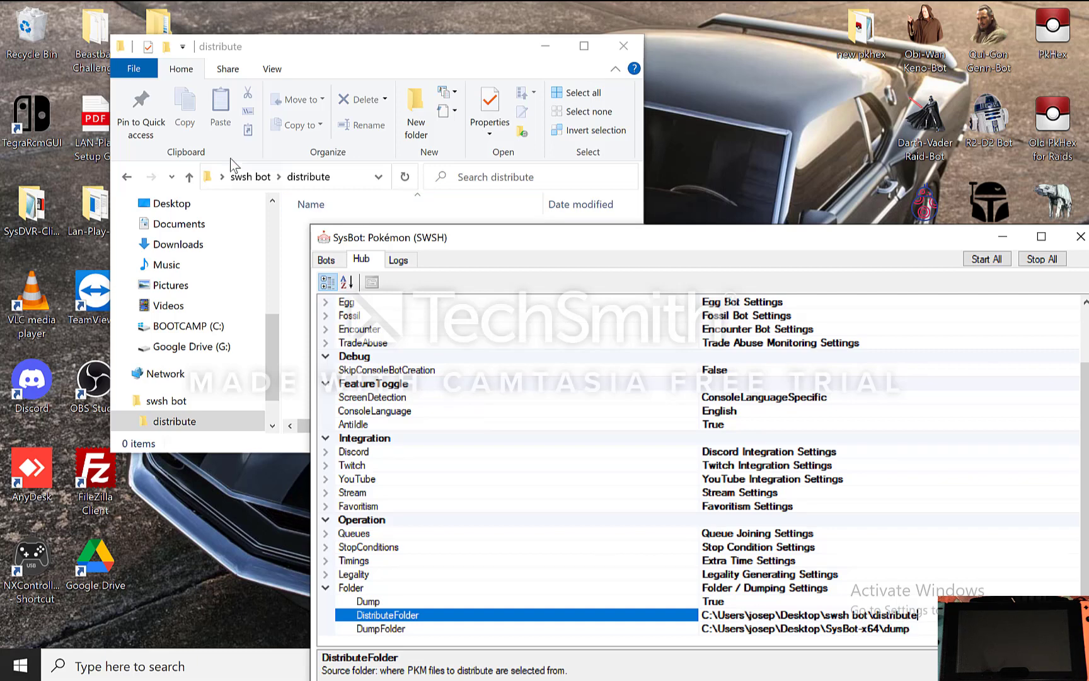
- Set DumpFolder in the Folder settings to the path of the dump folder inside Desktop\swsh bot
{"action": "left_click", "coordinate": [140, 153]}
{"action": "left_click", "coordinate": [128, 177]}
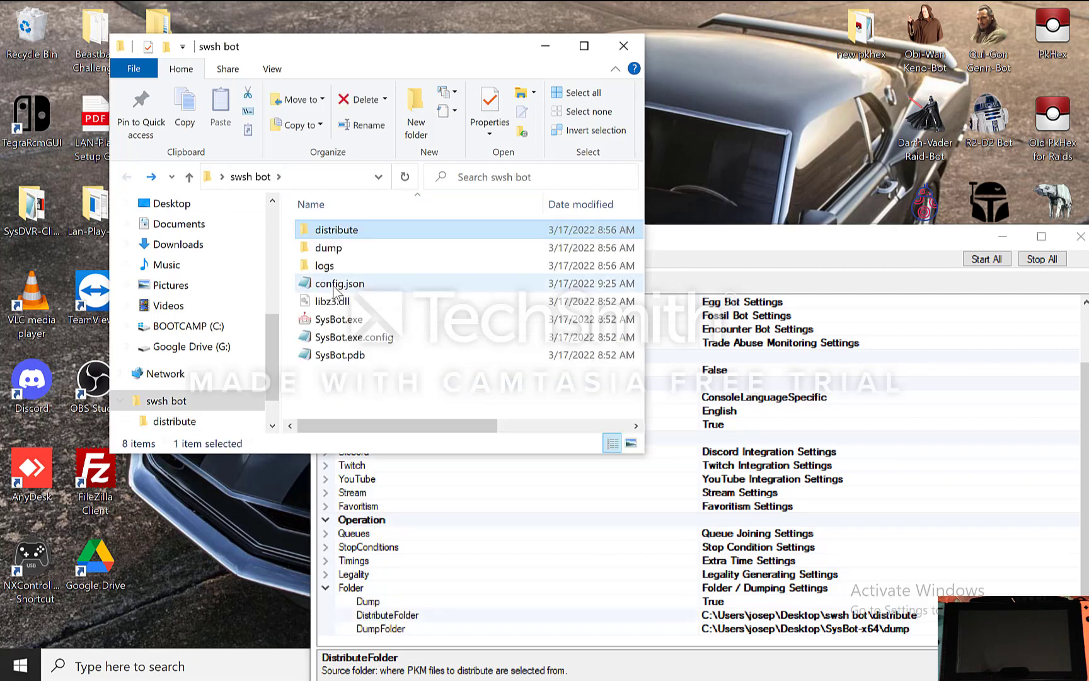
{"action": "left_click", "coordinate": [328, 248]}
{"action": "double_click", "coordinate": [329, 249]}
{"action": "left_click", "coordinate": [355, 180]}
{"action": "key", "text": "ctrl+c"}
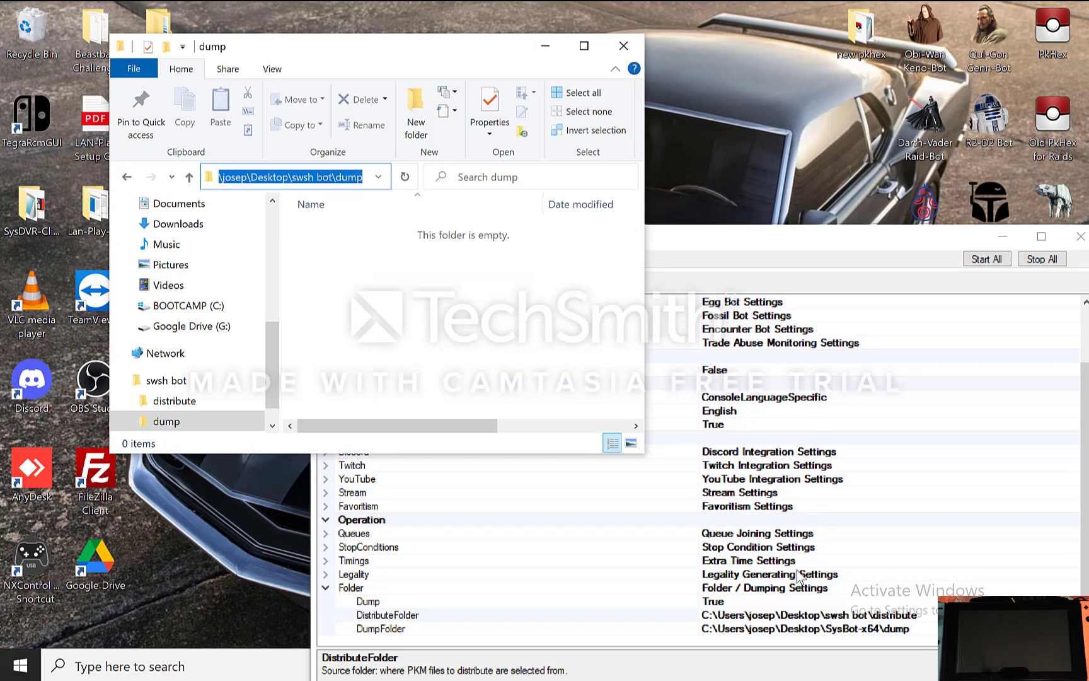
{"action": "left_click", "coordinate": [801, 629]}
{"action": "left_click", "coordinate": [801, 629]}
{"action": "key", "text": "ctrl+v"}
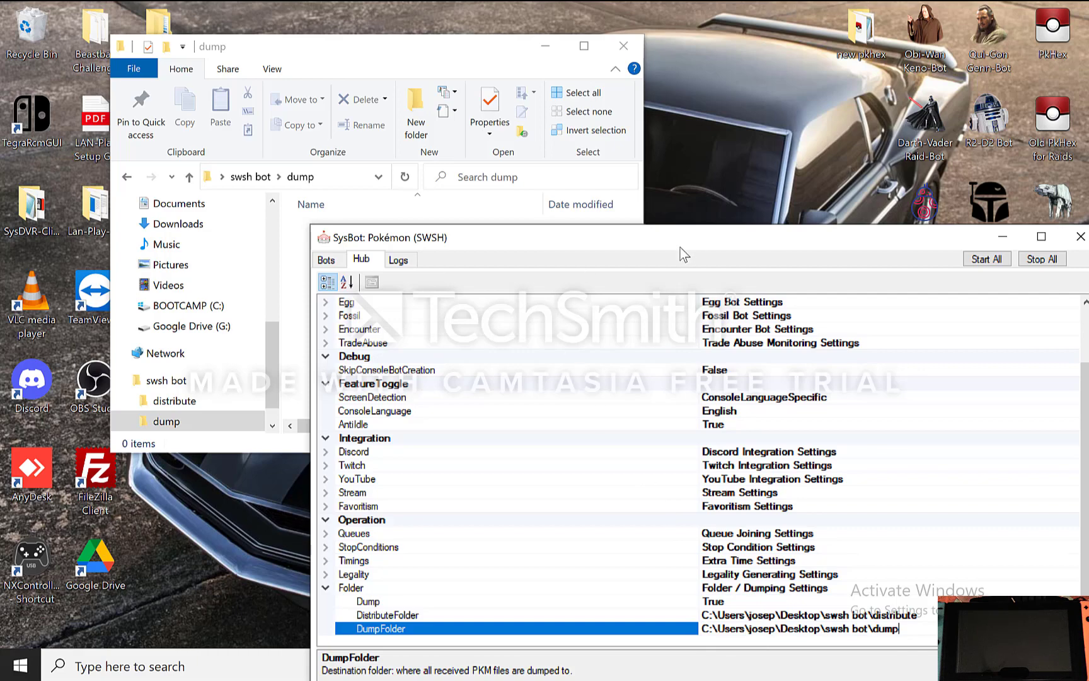
{"action": "left_click_drag", "start_coordinate": [680, 248], "coordinate": [496, 227]}
{"action": "left_click", "coordinate": [626, 48]}
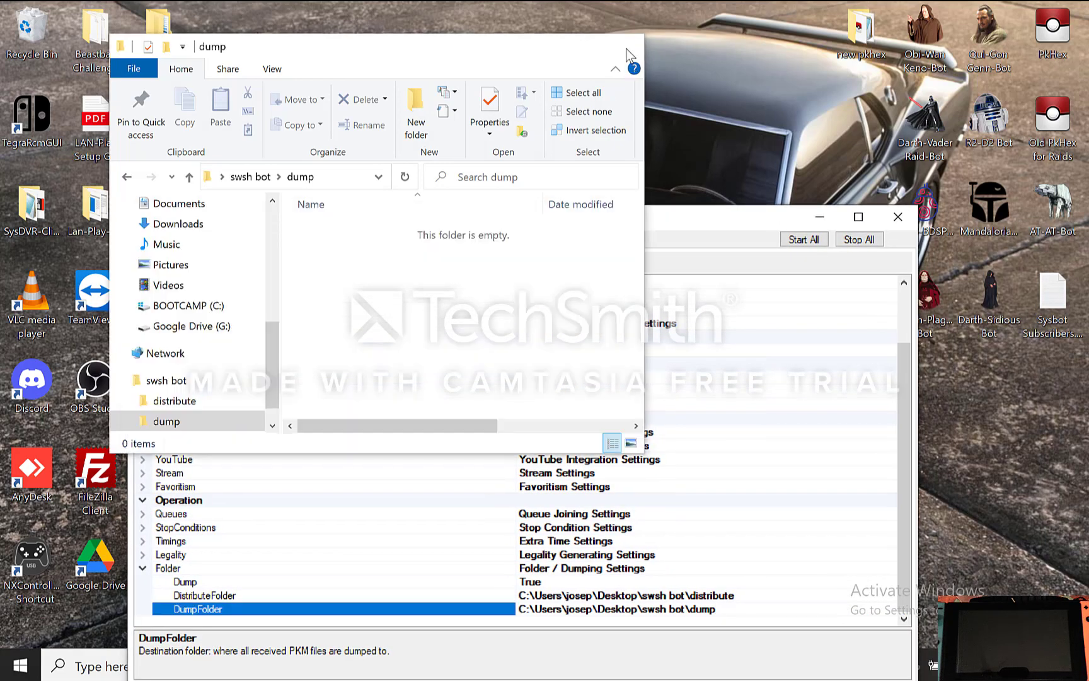
- Close the dump folder window and expand the Discord integration settings in the Hub, including the Token entry
{"action": "left_click", "coordinate": [627, 49]}
{"action": "left_click_drag", "start_coordinate": [617, 221], "coordinate": [634, 114]}
{"action": "left_click", "coordinate": [447, 67]}
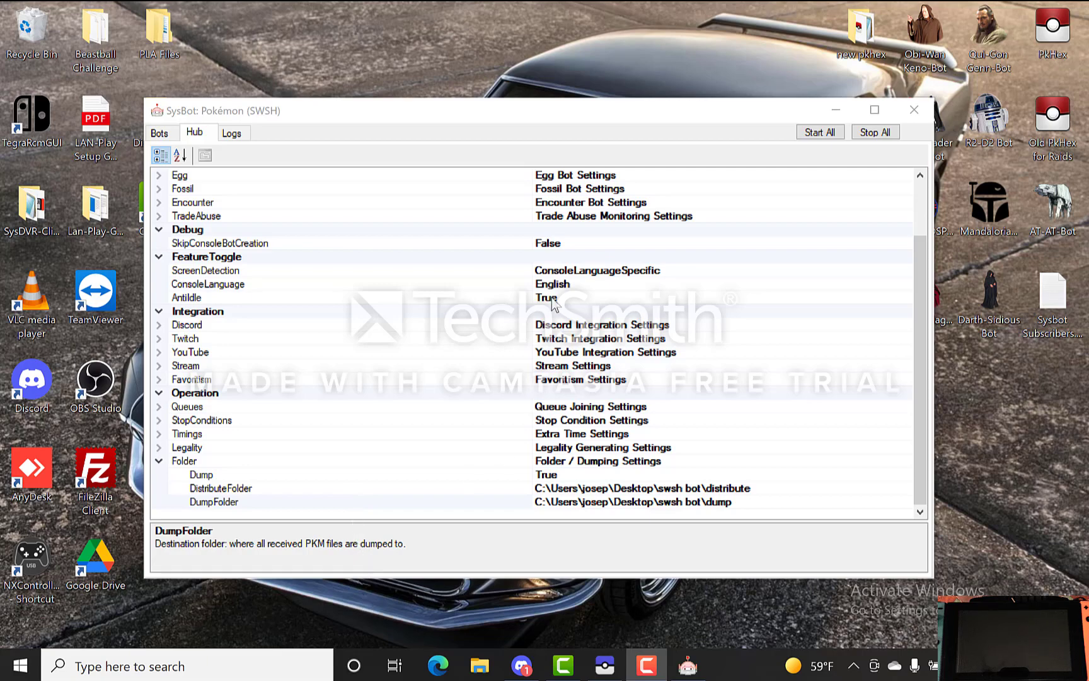
{"action": "left_click_drag", "start_coordinate": [929, 331], "coordinate": [910, 250]}
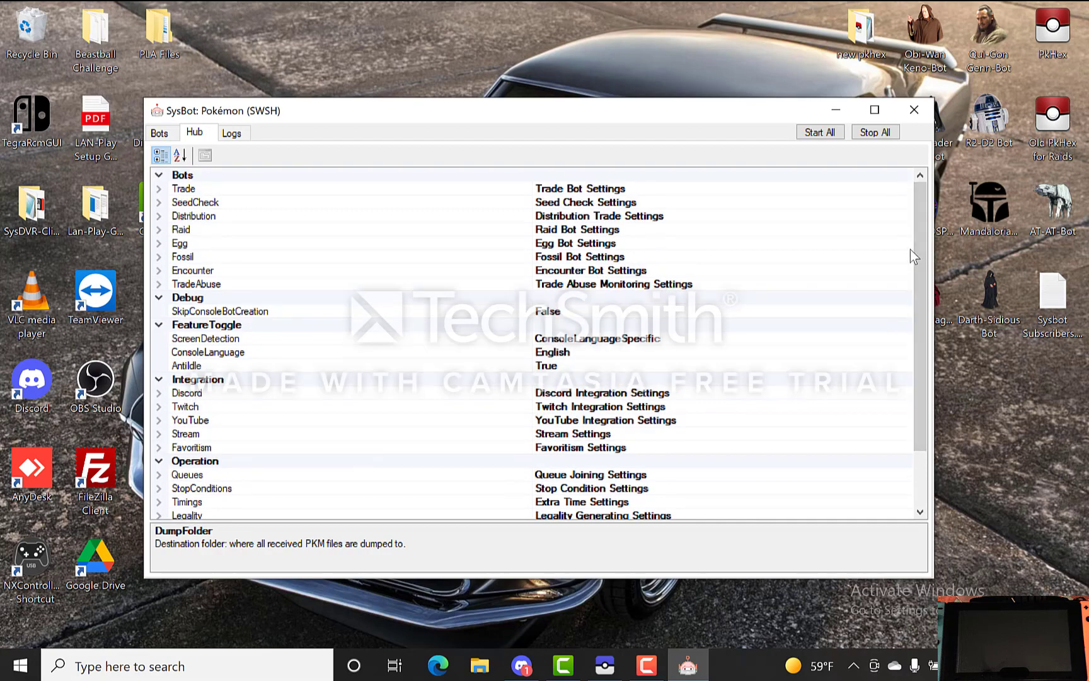
{"action": "left_click", "coordinate": [162, 392]}
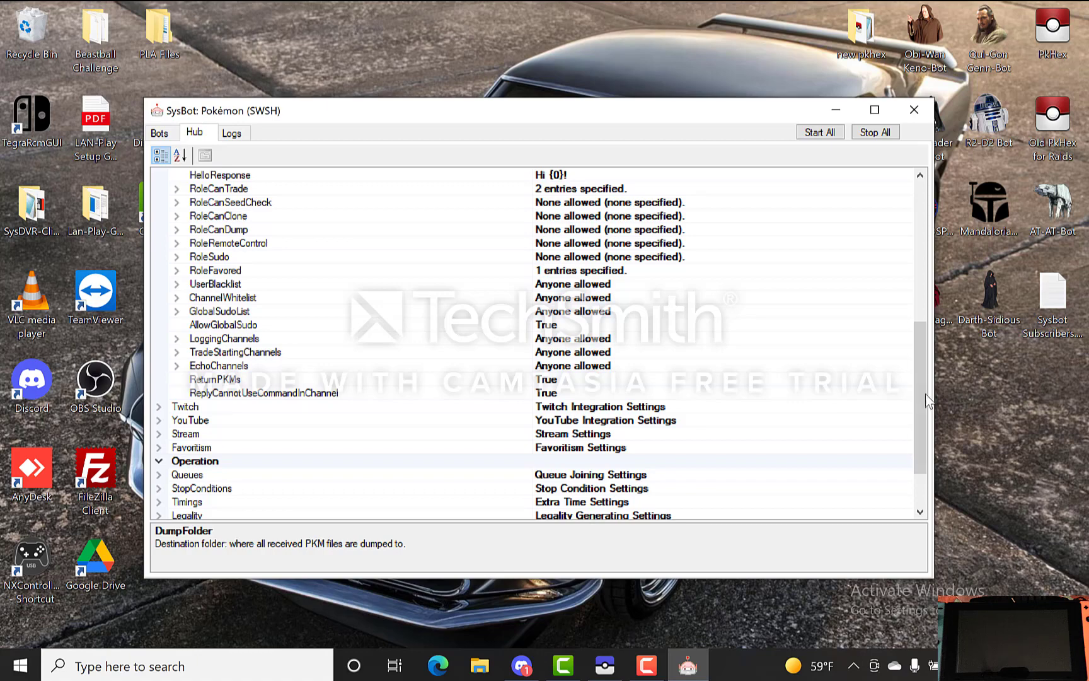
{"action": "left_click_drag", "start_coordinate": [925, 395], "coordinate": [920, 323]}
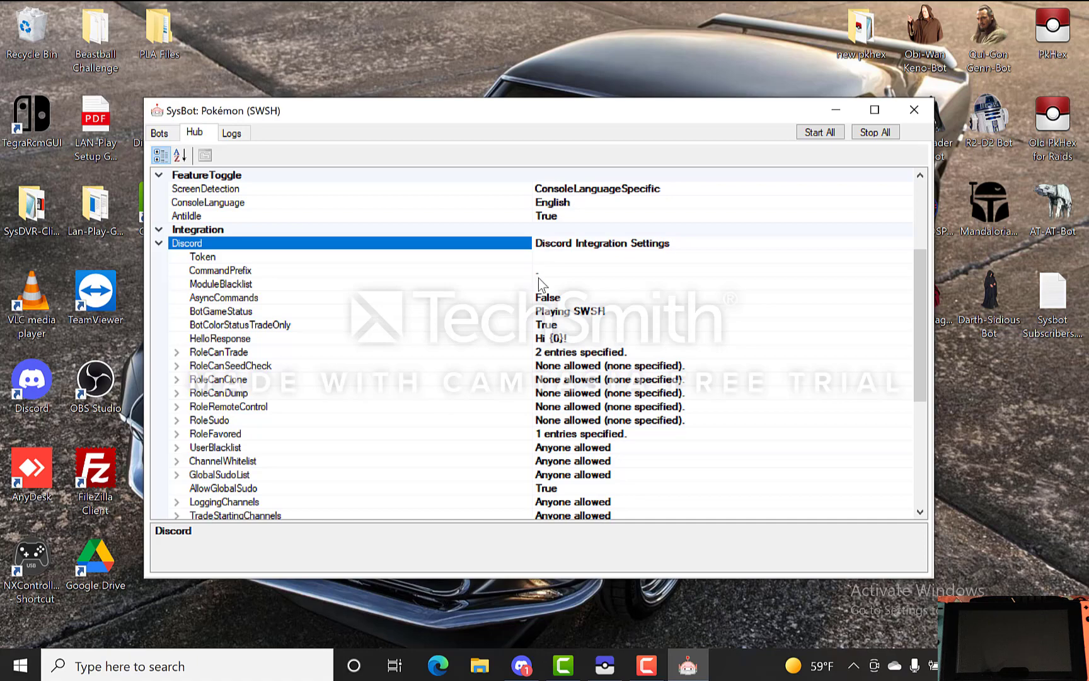
- Minimize SysBot, switch to Edge, search for discord developer portal, open the Discord Developer Portal and close the search results page
{"action": "left_click", "coordinate": [835, 112]}
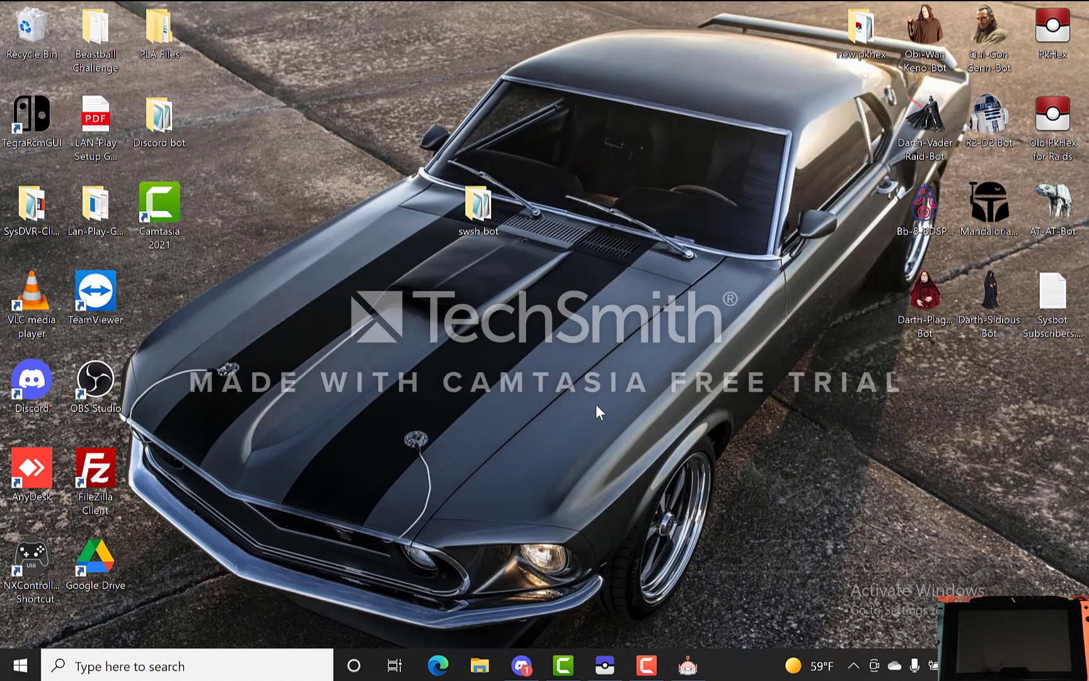
{"action": "left_click", "coordinate": [435, 676]}
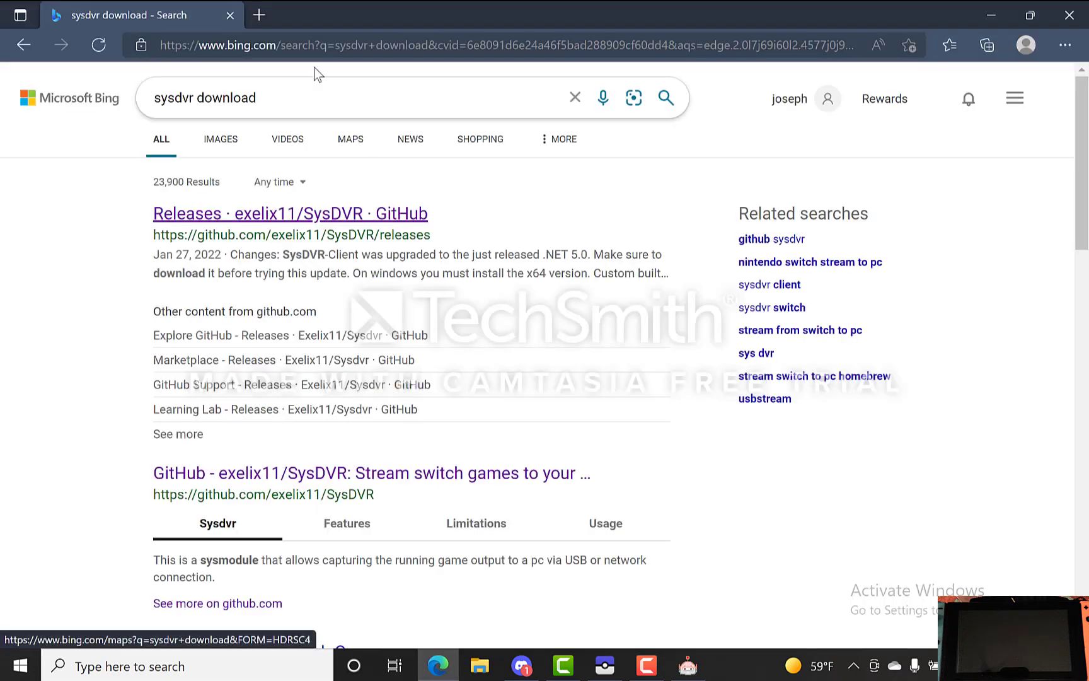
{"action": "left_click", "coordinate": [293, 44]}
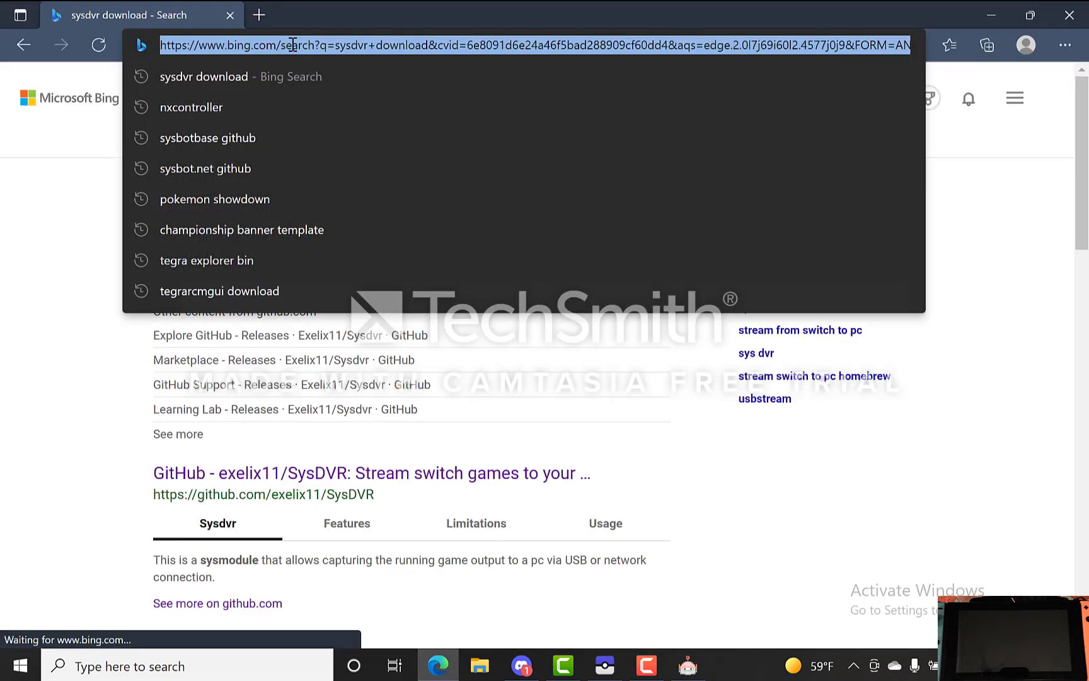
{"action": "type", "text": "discord"}
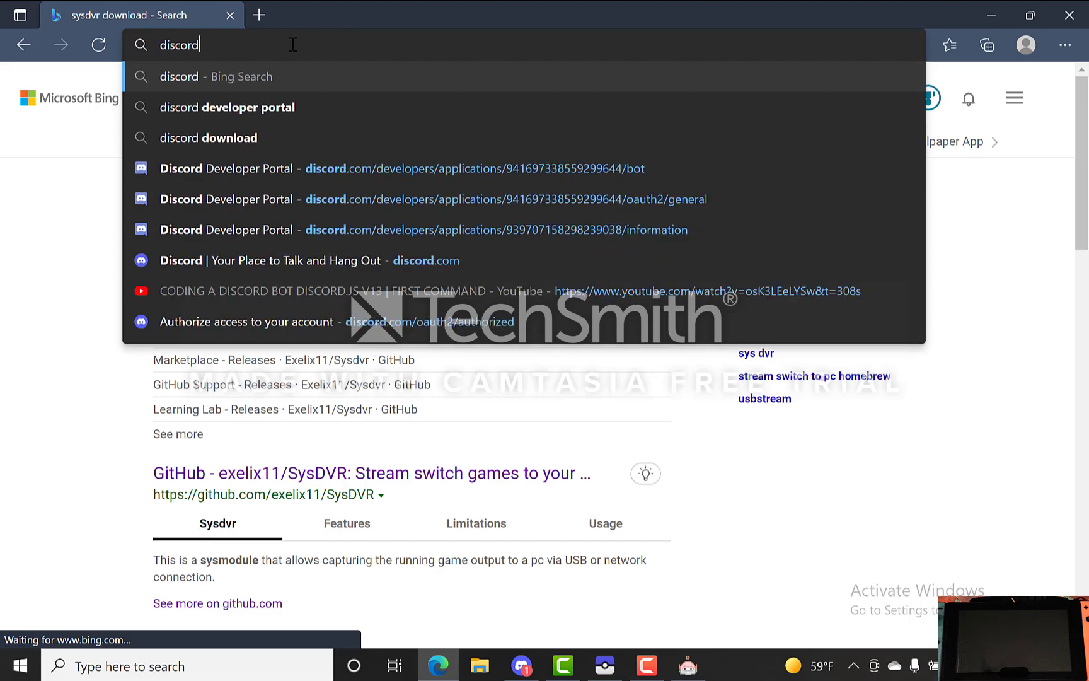
{"action": "left_click", "coordinate": [253, 105]}
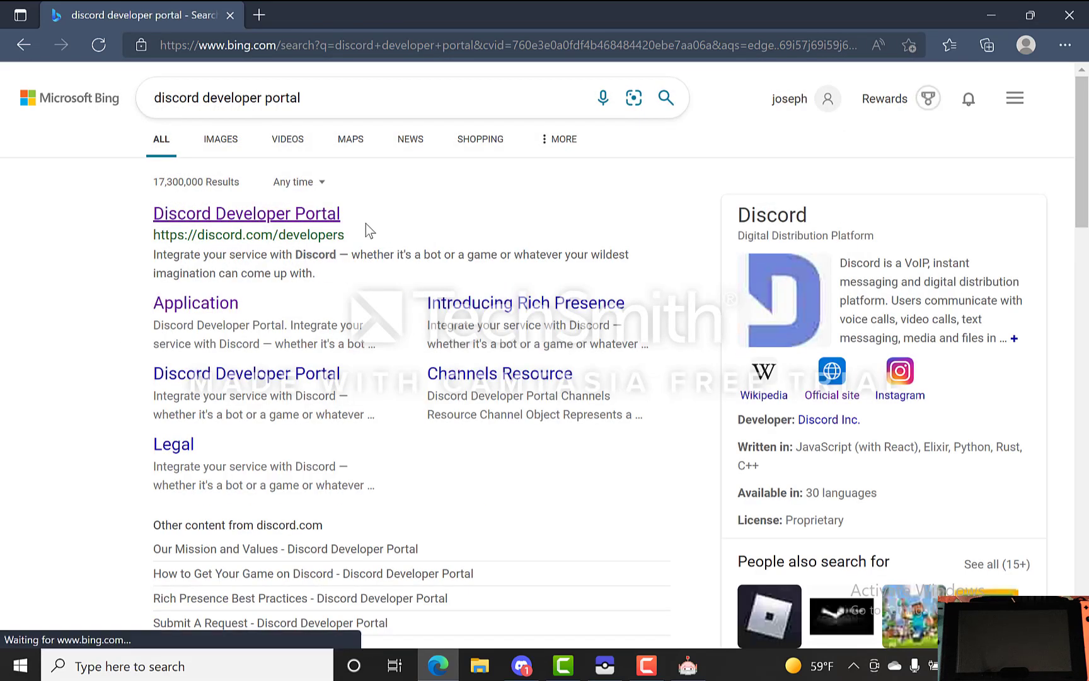
{"action": "left_click", "coordinate": [263, 217]}
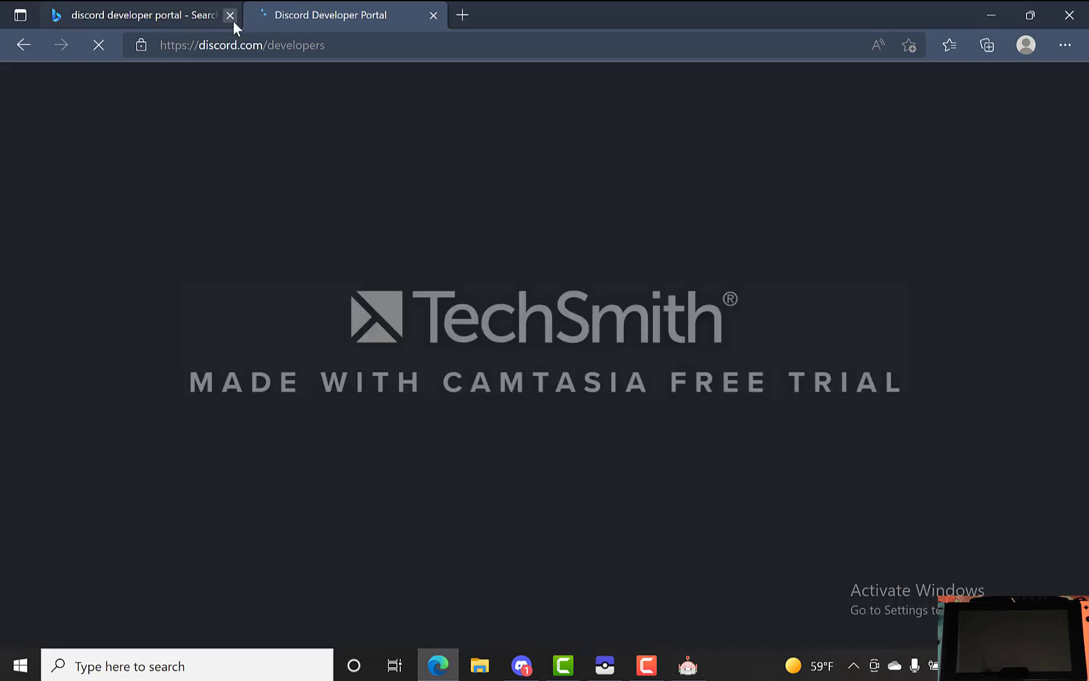
{"action": "left_click", "coordinate": [230, 15]}
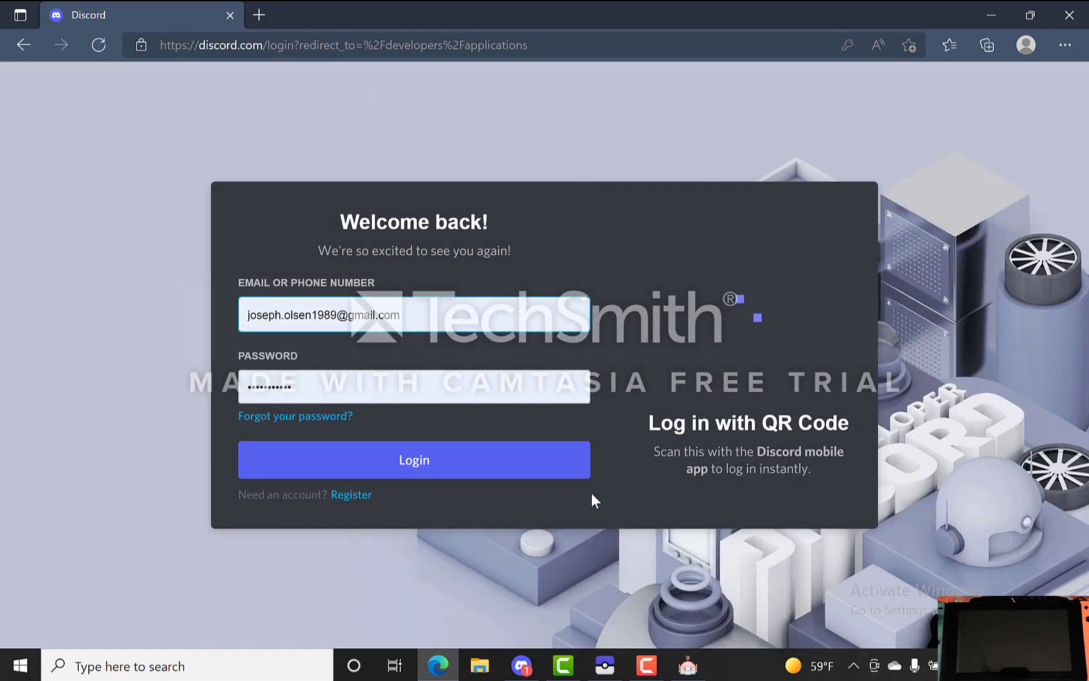
- Log in to Discord with the saved credentials and enter the two-factor authentication code
{"action": "left_click", "coordinate": [455, 467]}
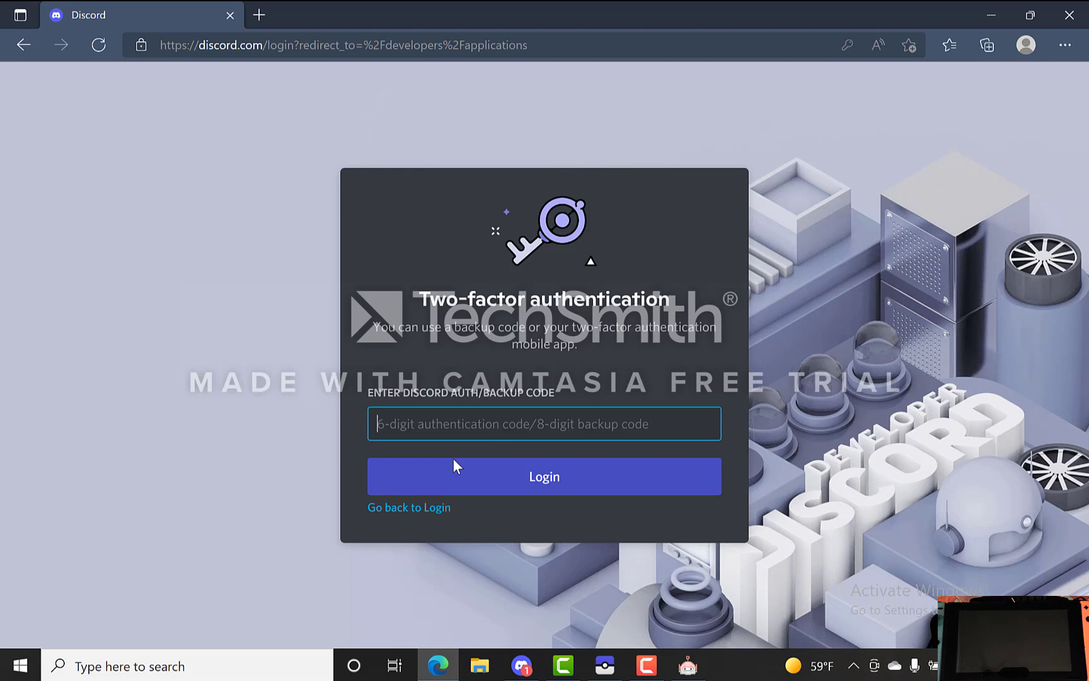
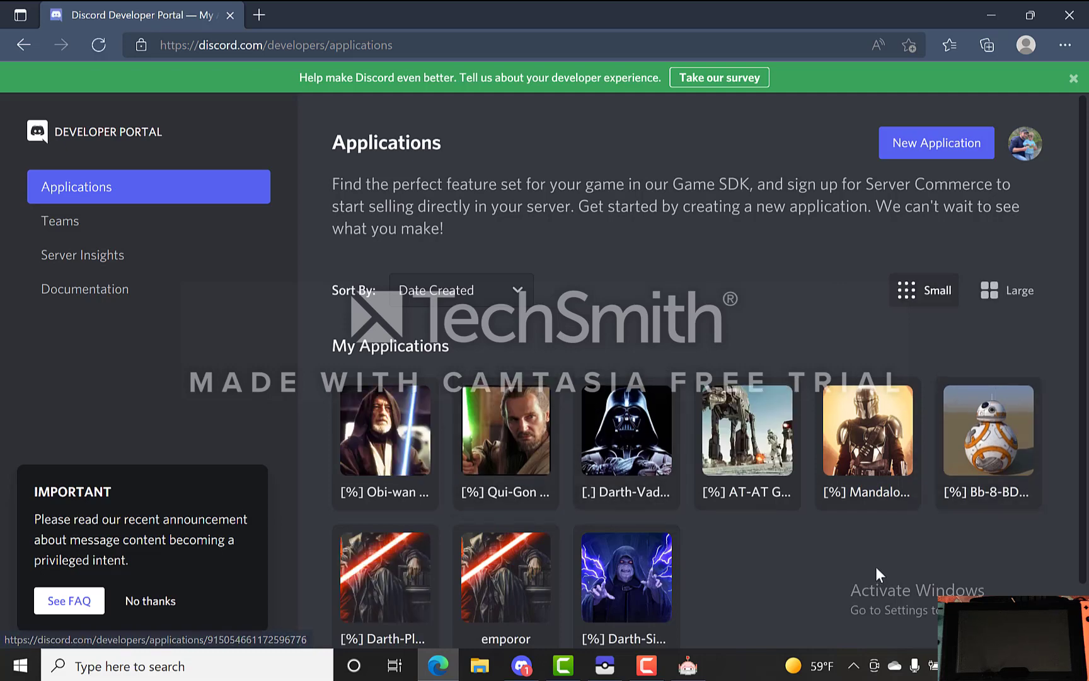
- Dismiss the survey banner and create a new application named SWSH Bot
{"action": "scroll", "coordinate": [876, 568], "scroll_direction": "down", "scroll_amount": 1}
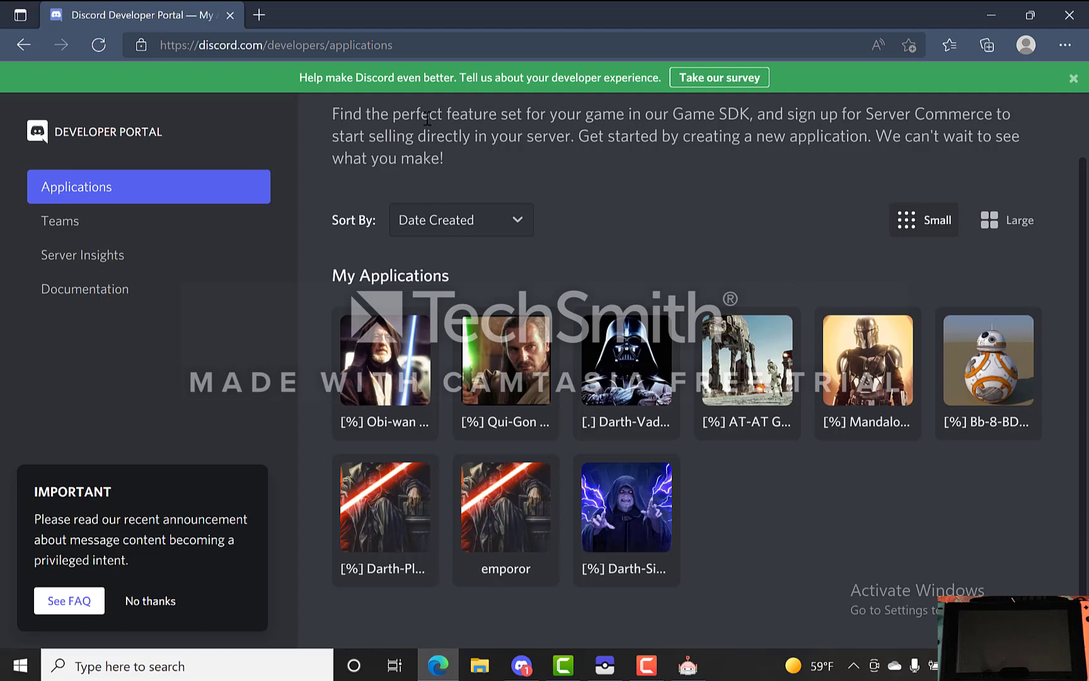
{"action": "left_click", "coordinate": [1074, 81]}
{"action": "scroll", "coordinate": [952, 202], "scroll_direction": "up", "scroll_amount": 1}
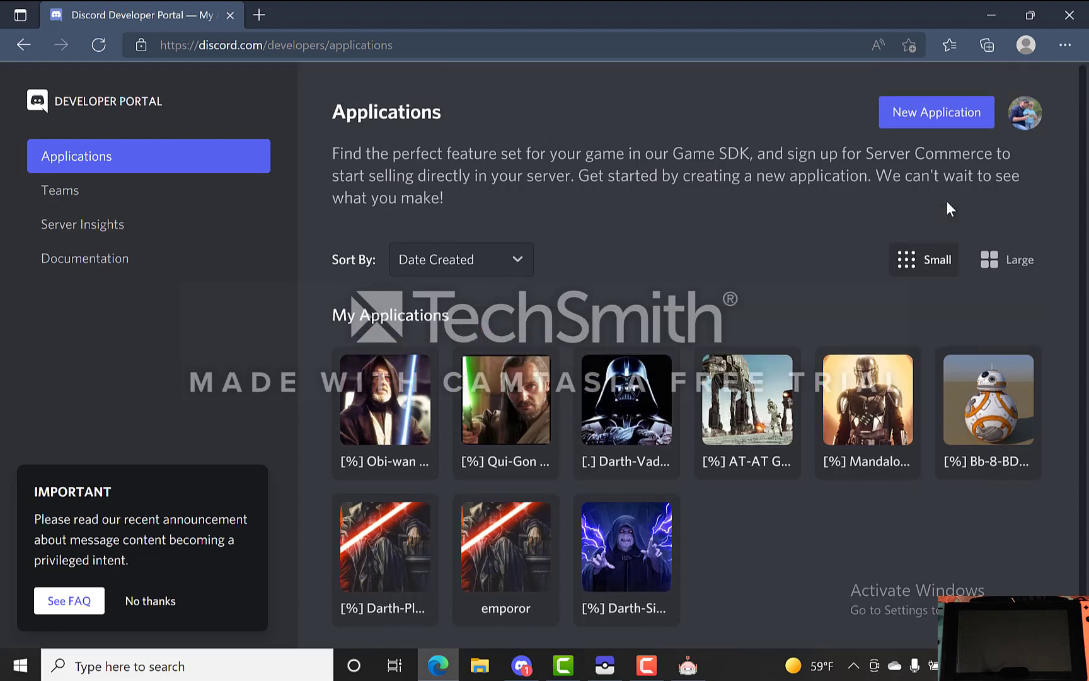
{"action": "left_click", "coordinate": [924, 125]}
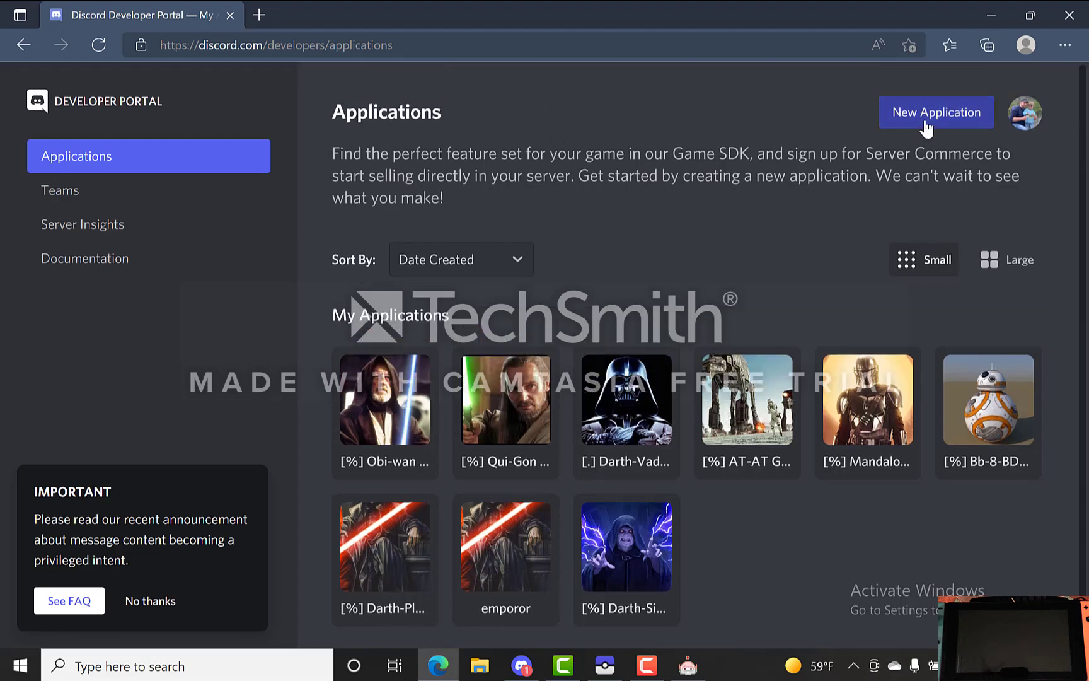
{"action": "left_click", "coordinate": [482, 368]}
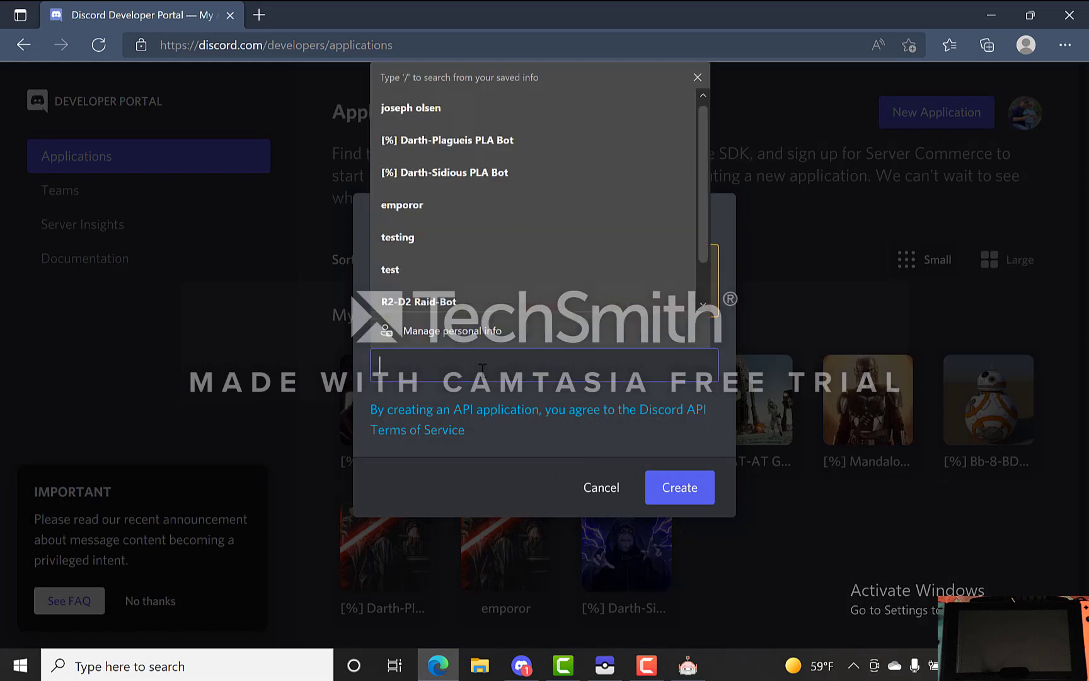
{"action": "type", "text": "SWSH"}
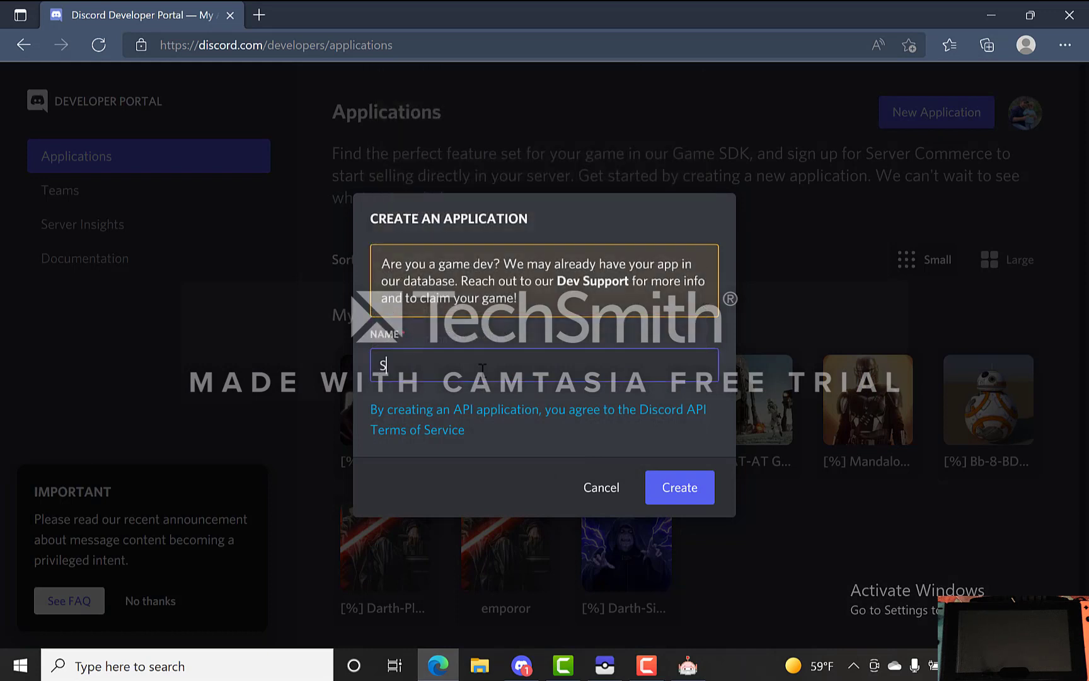
{"action": "type", "text": " Bot"}
{"action": "left_click", "coordinate": [678, 497]}
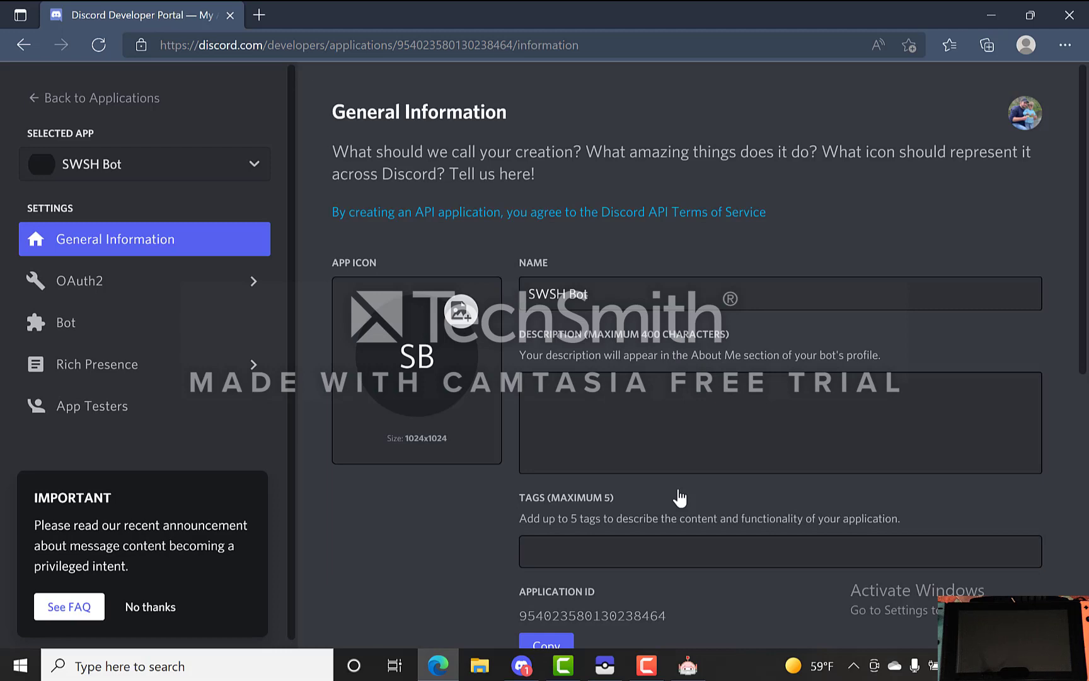
- Set the application's description to SWSH Trade bot and save the changes
{"action": "scroll", "coordinate": [730, 437], "scroll_direction": "down", "scroll_amount": 5}
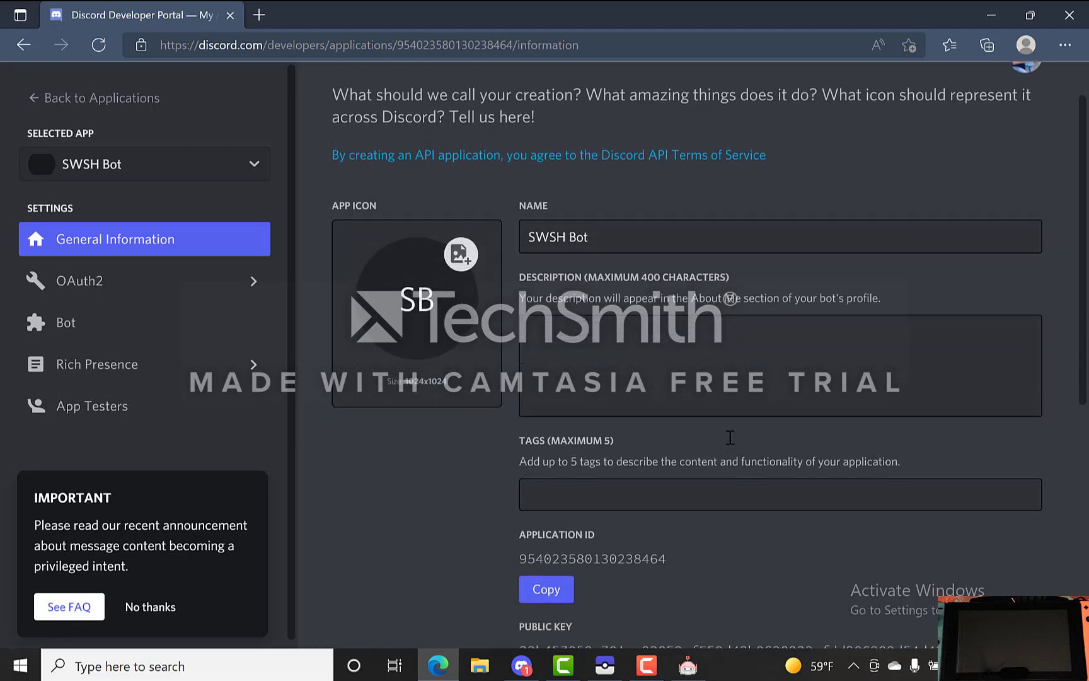
{"action": "scroll", "coordinate": [729, 437], "scroll_direction": "up", "scroll_amount": 5}
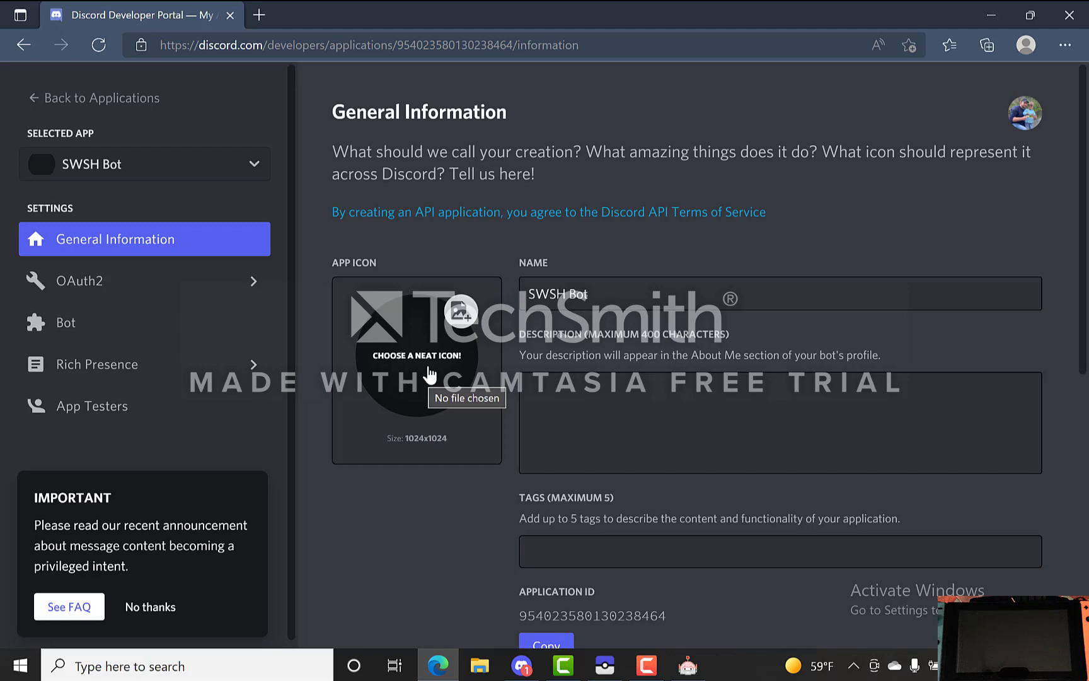
{"action": "scroll", "coordinate": [572, 410], "scroll_direction": "down", "scroll_amount": 1}
{"action": "scroll", "coordinate": [572, 409], "scroll_direction": "down", "scroll_amount": 2}
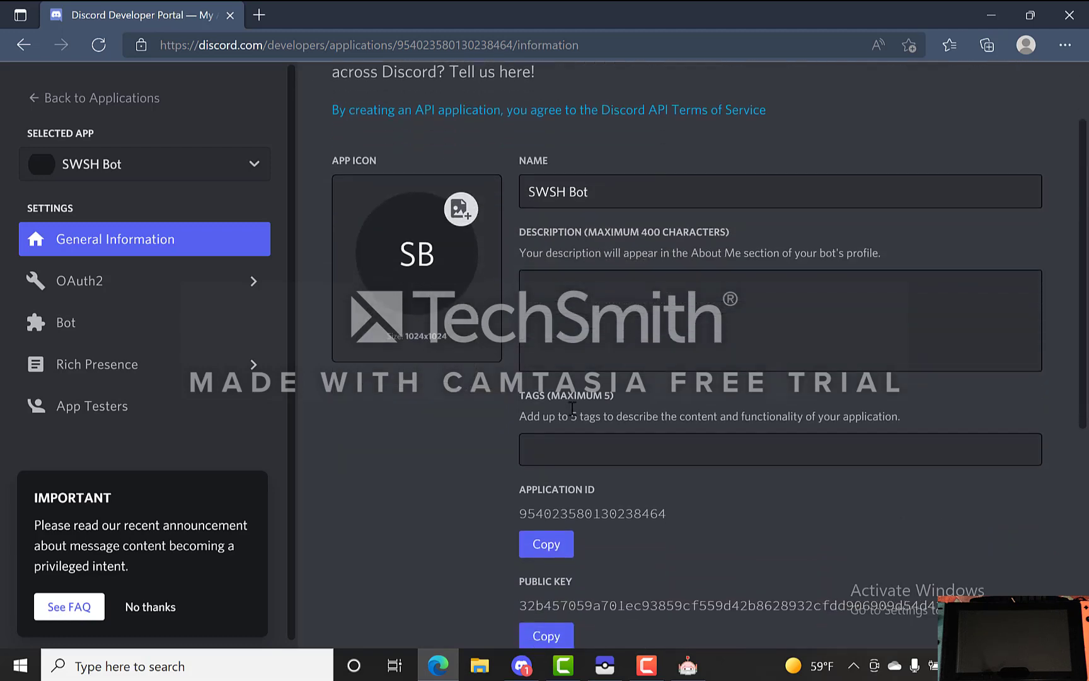
{"action": "left_click", "coordinate": [571, 276]}
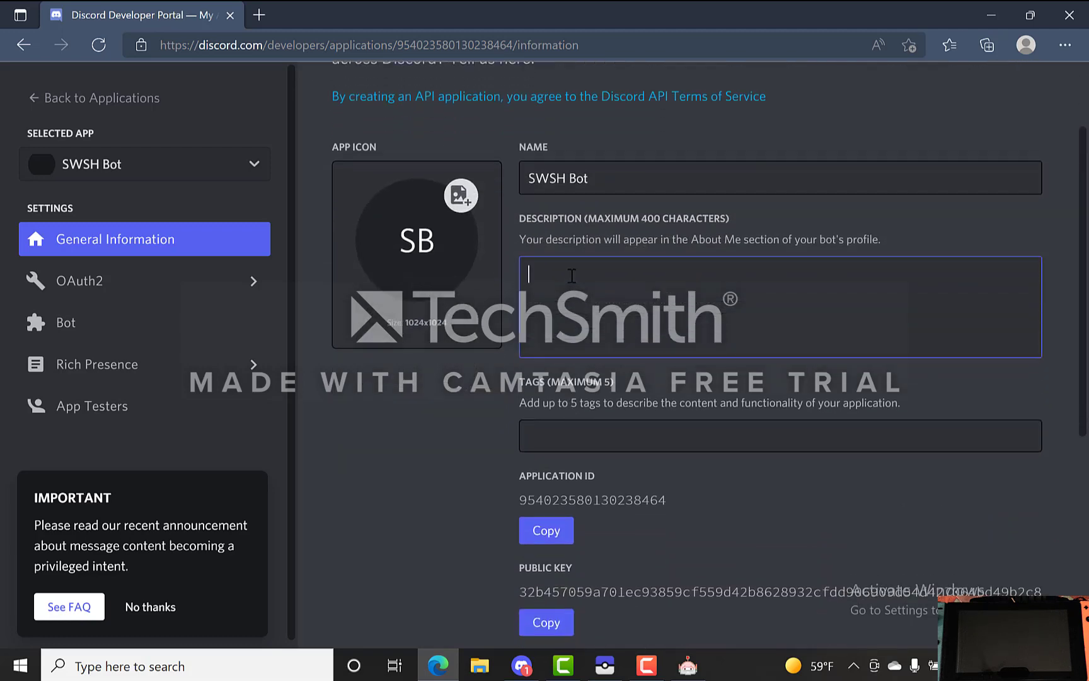
{"action": "type", "text": "Sw"}
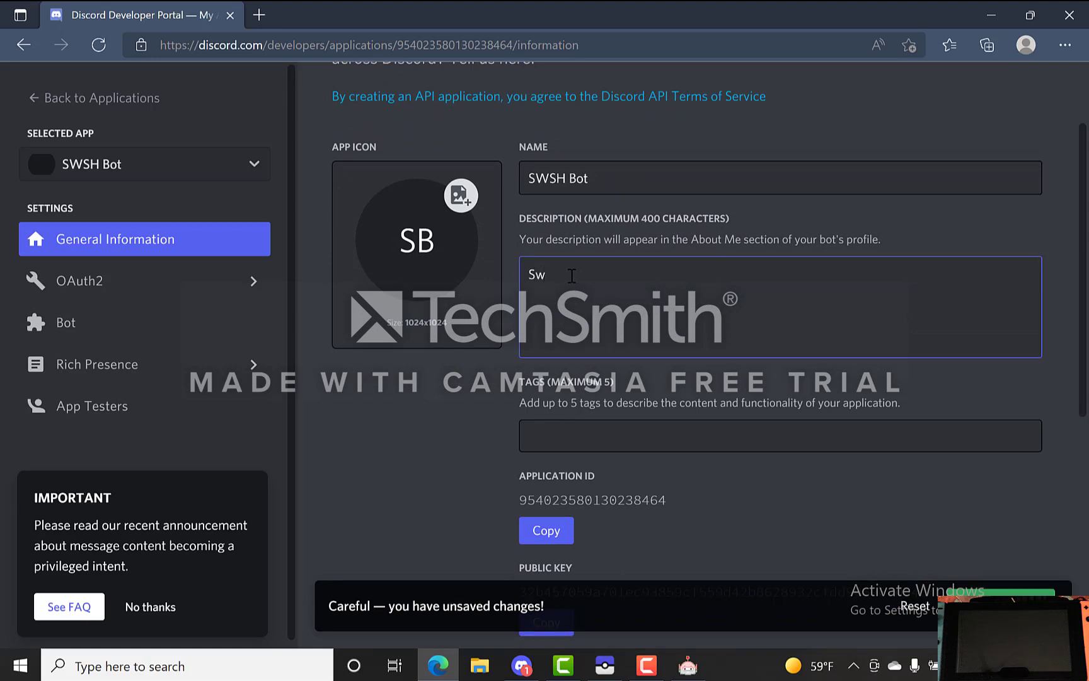
{"action": "key", "text": "BackSpace"}
{"action": "type", "text": "WSH Trade bot"}
{"action": "scroll", "coordinate": [808, 469], "scroll_direction": "down", "scroll_amount": 5}
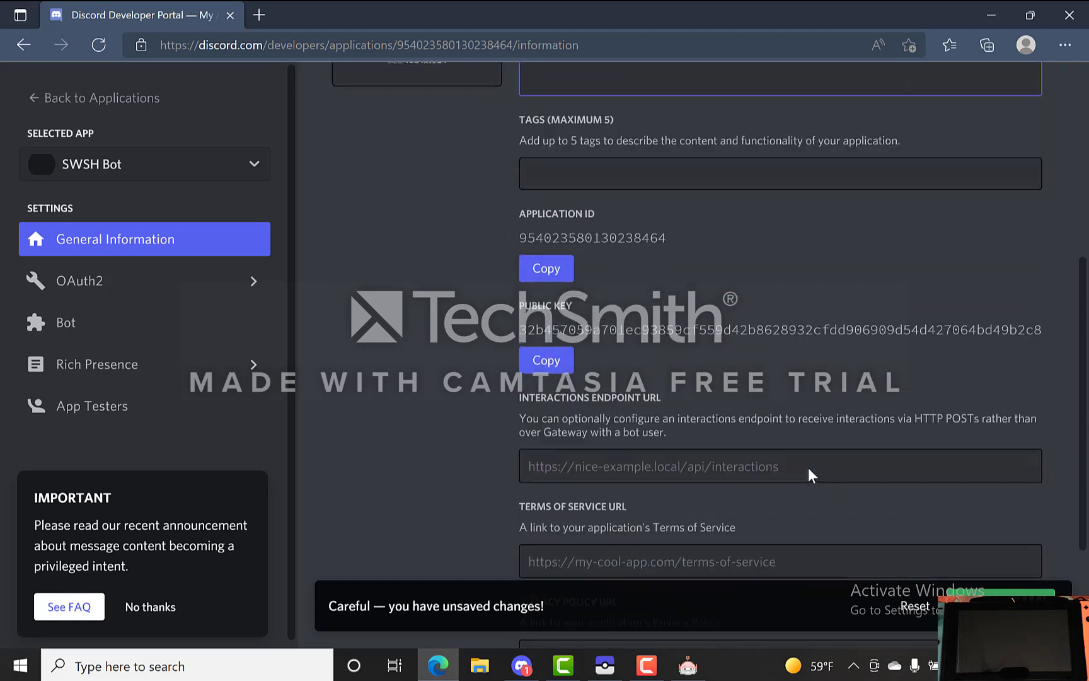
{"action": "scroll", "coordinate": [808, 475], "scroll_direction": "down", "scroll_amount": 1}
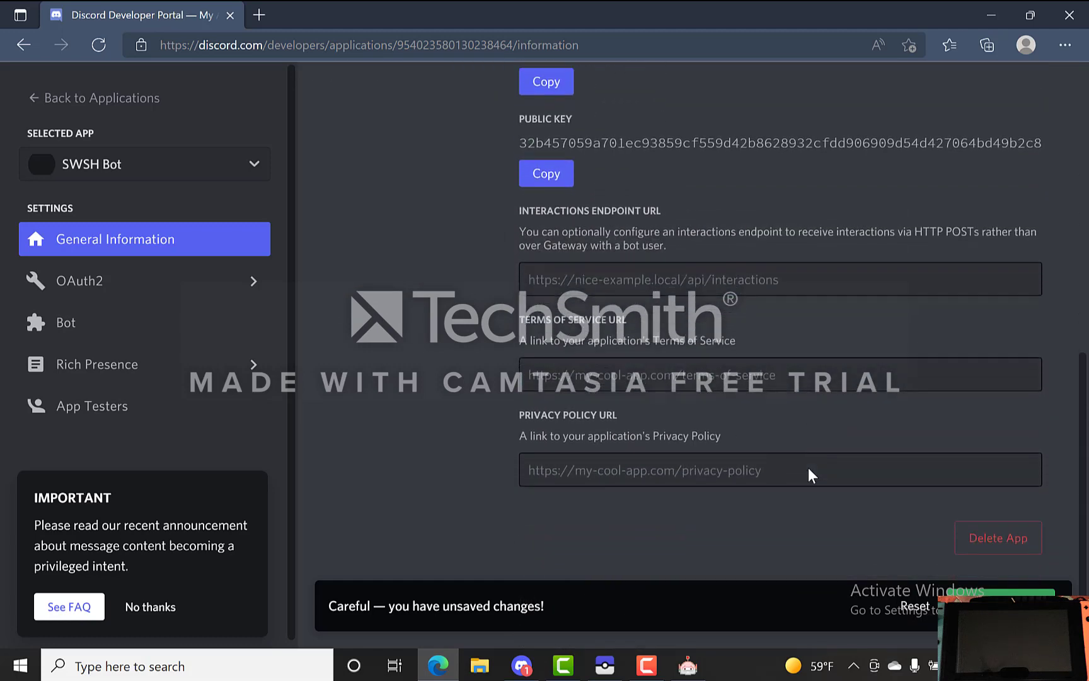
{"action": "scroll", "coordinate": [808, 469], "scroll_direction": "up", "scroll_amount": 6}
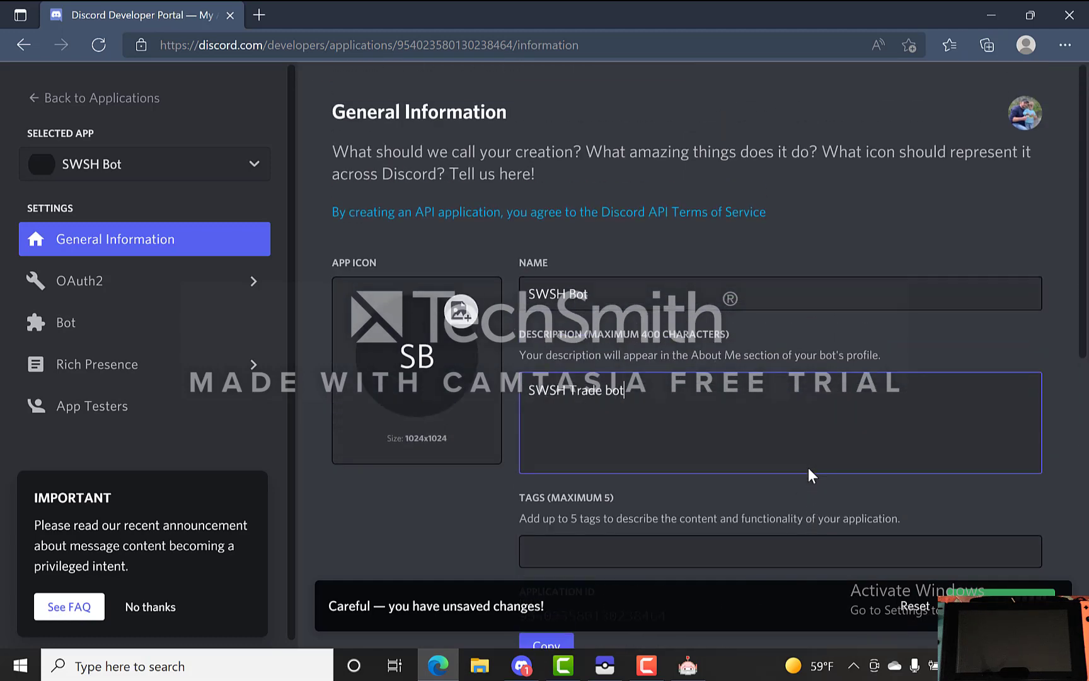
{"action": "left_click", "coordinate": [1002, 605]}
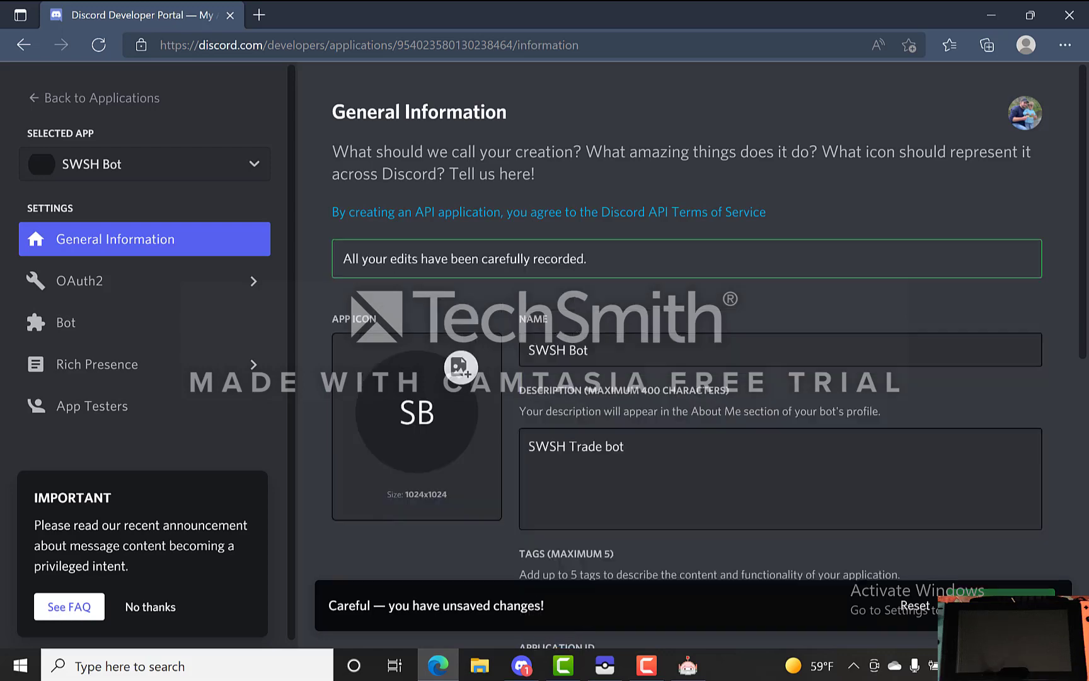
- Add a bot user to the SWSH Bot application and confirm the irrevocable action
{"action": "scroll", "coordinate": [808, 455], "scroll_direction": "down", "scroll_amount": 7}
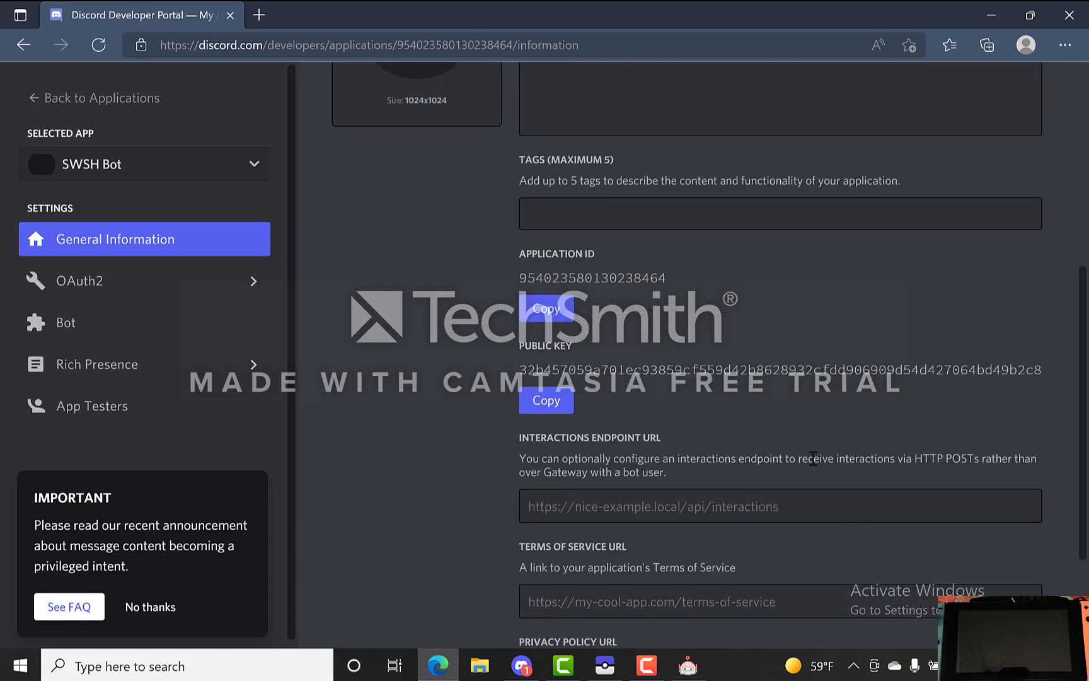
{"action": "scroll", "coordinate": [812, 457], "scroll_direction": "up", "scroll_amount": 5}
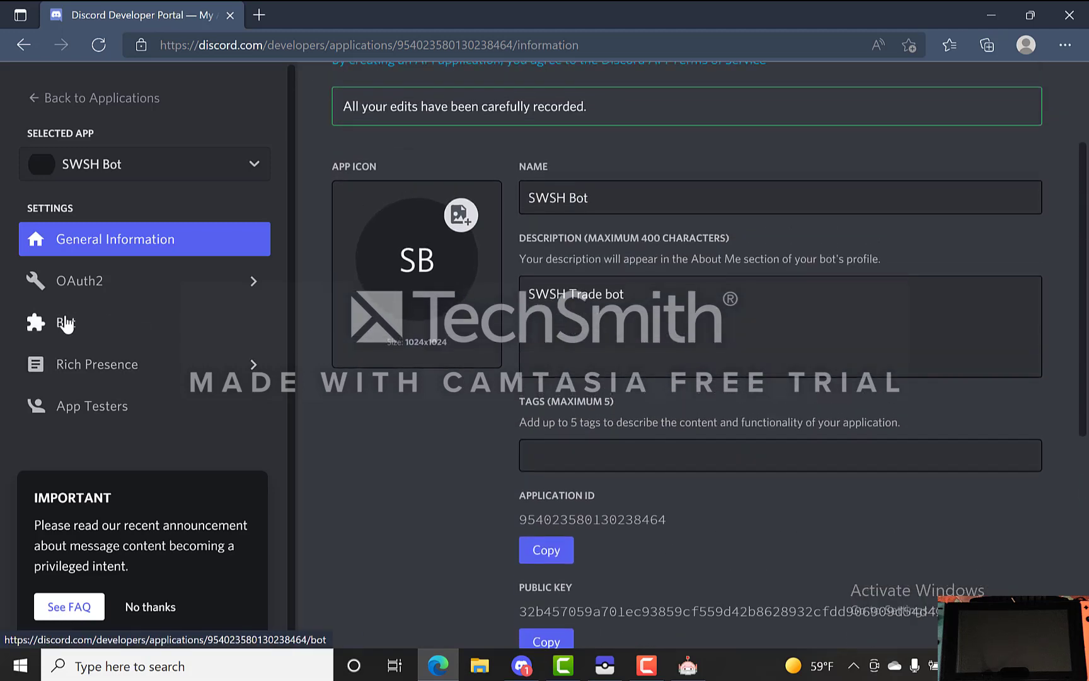
{"action": "left_click", "coordinate": [66, 325]}
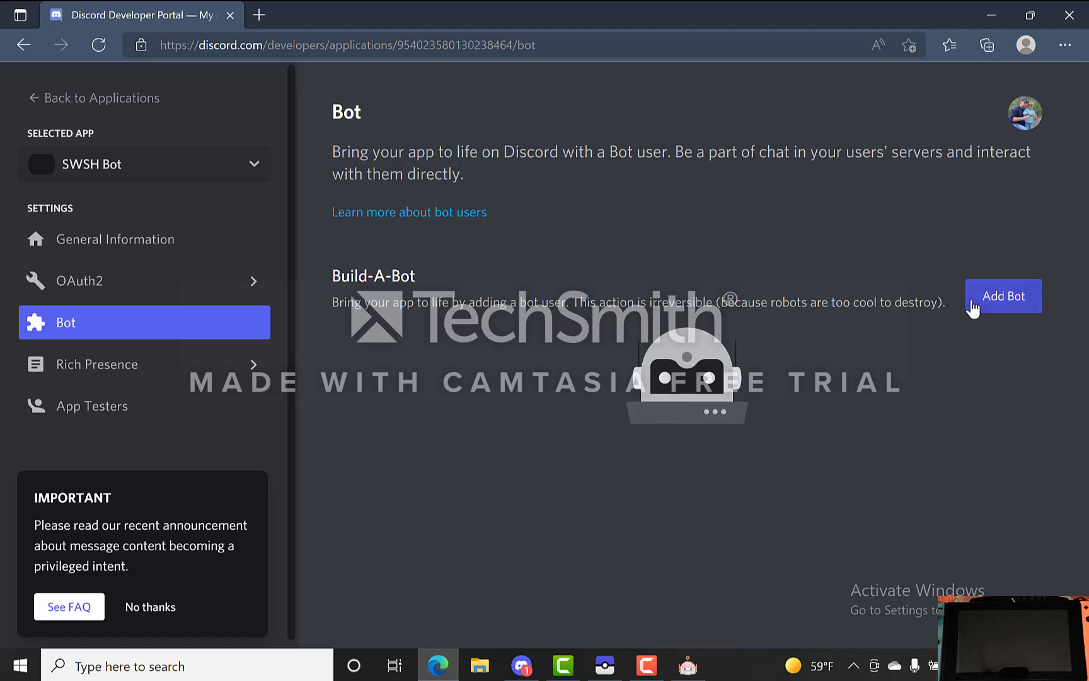
{"action": "left_click", "coordinate": [994, 306]}
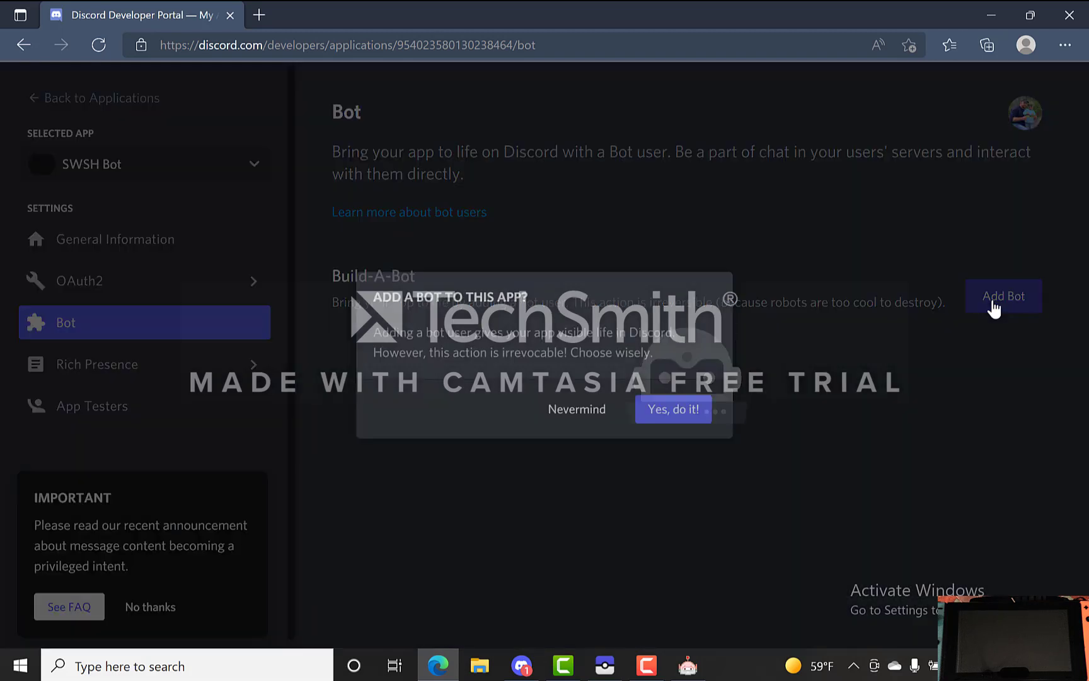
{"action": "left_click", "coordinate": [682, 410]}
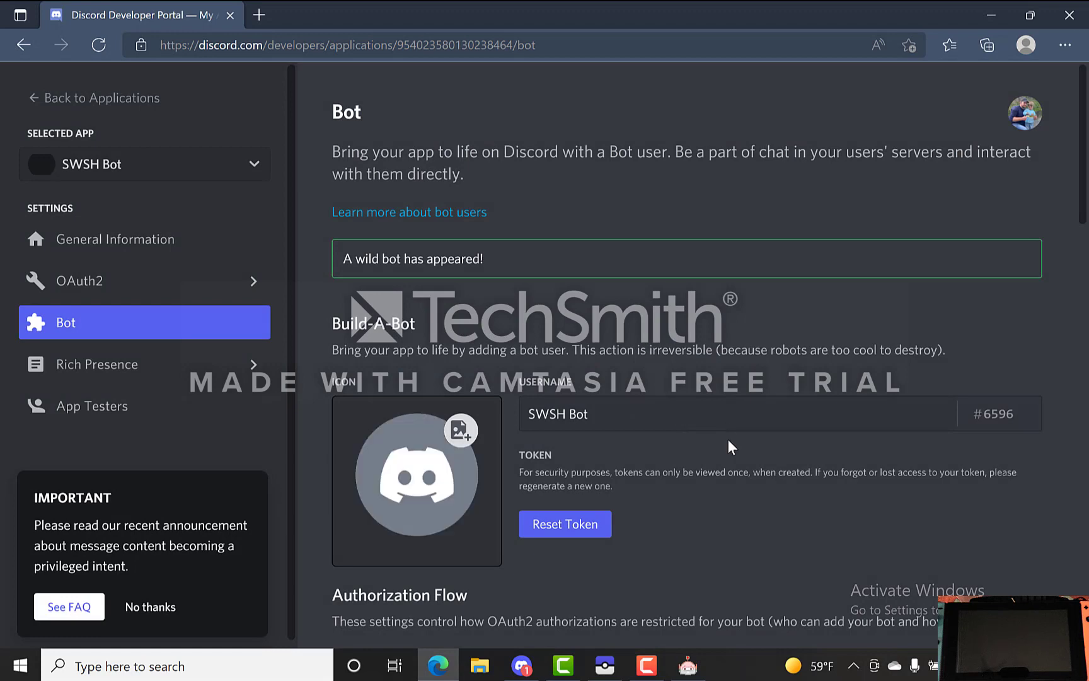
{"action": "scroll", "coordinate": [729, 437], "scroll_direction": "down", "scroll_amount": 3}
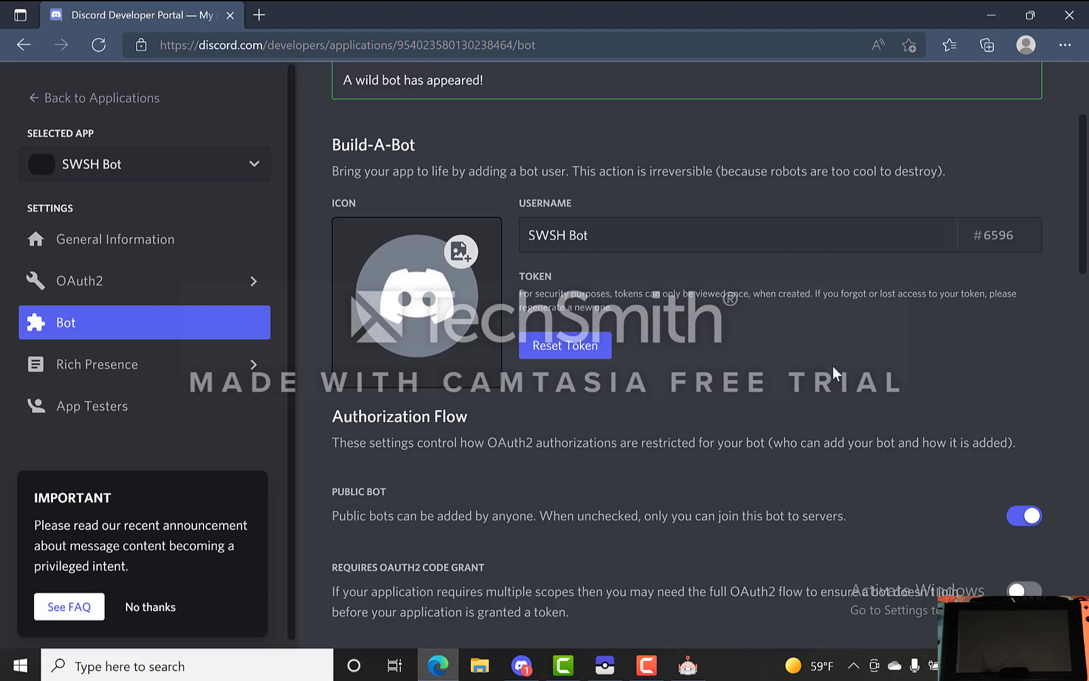
- Make the bot private by turning off the Public Bot option in its authorization flow settings
{"action": "scroll", "coordinate": [833, 366], "scroll_direction": "down", "scroll_amount": 2}
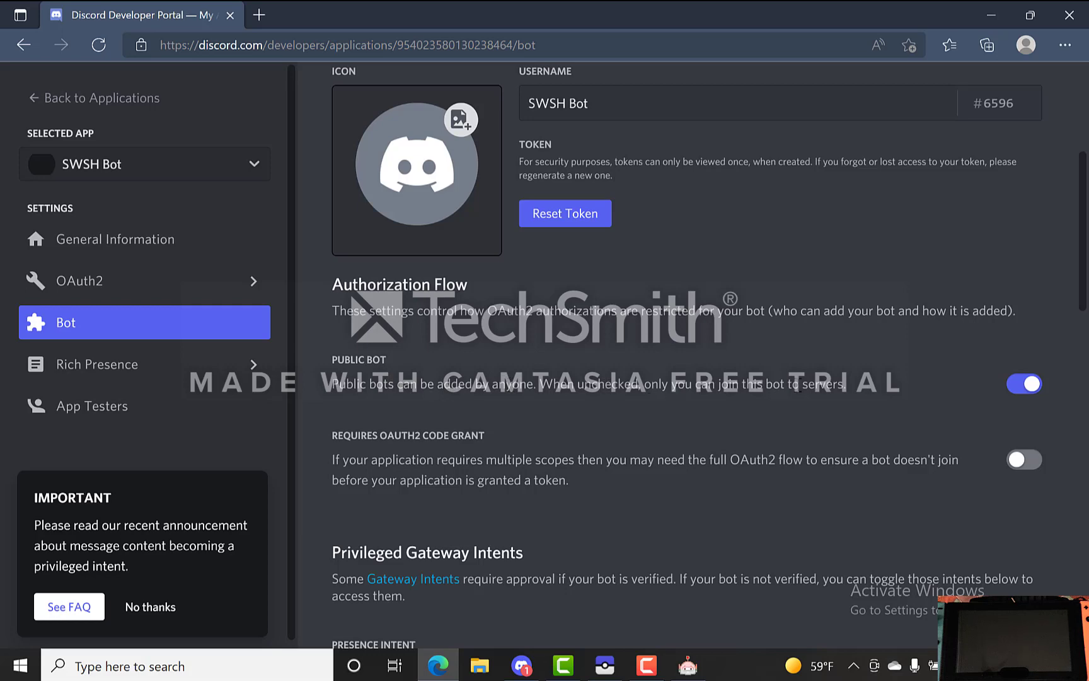
{"action": "left_click", "coordinate": [1030, 384]}
{"action": "scroll", "coordinate": [958, 477], "scroll_direction": "down", "scroll_amount": 2}
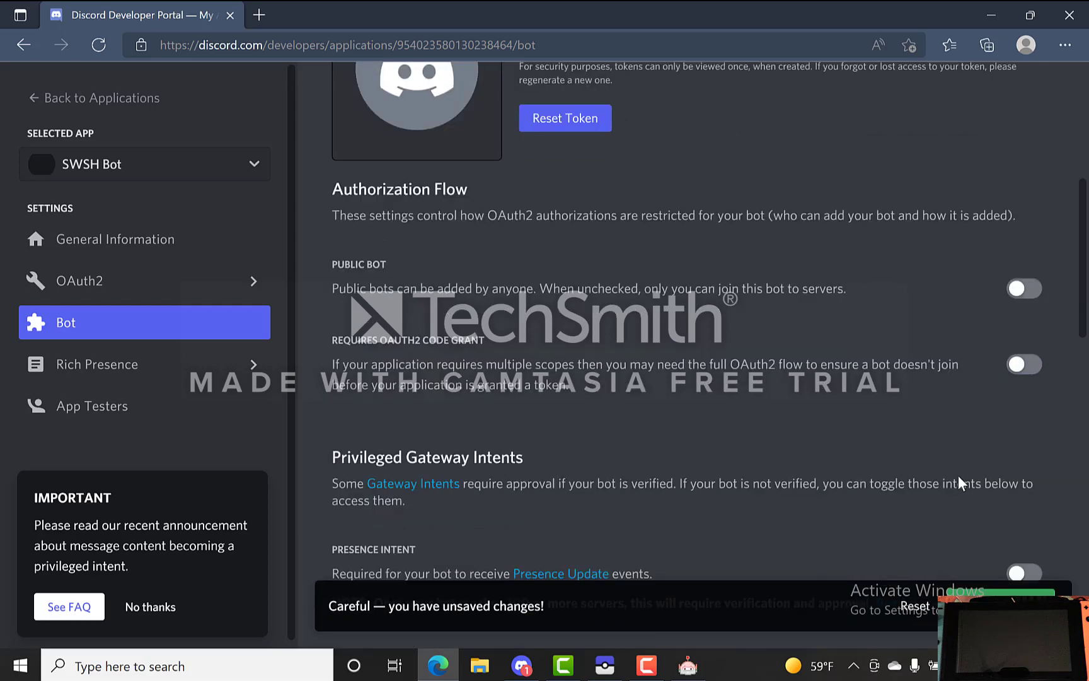
- Enable the Presence, Server Members and Message Content intents for the bot and save the changes
{"action": "scroll", "coordinate": [958, 477], "scroll_direction": "down", "scroll_amount": 7}
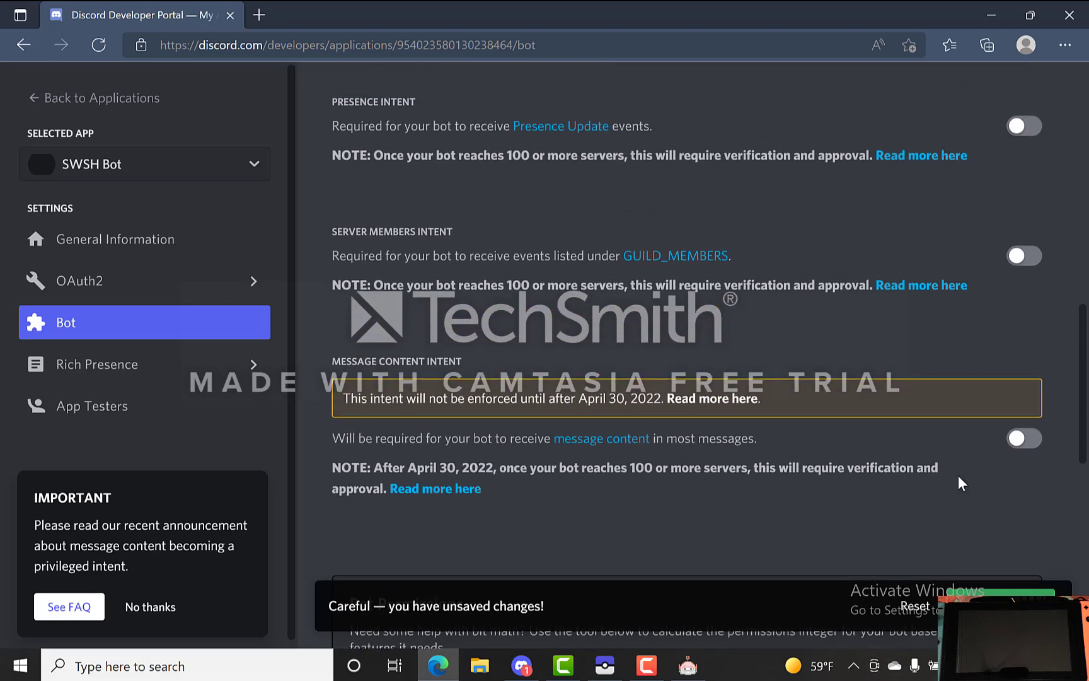
{"action": "left_click", "coordinate": [1024, 130]}
{"action": "left_click", "coordinate": [1018, 255]}
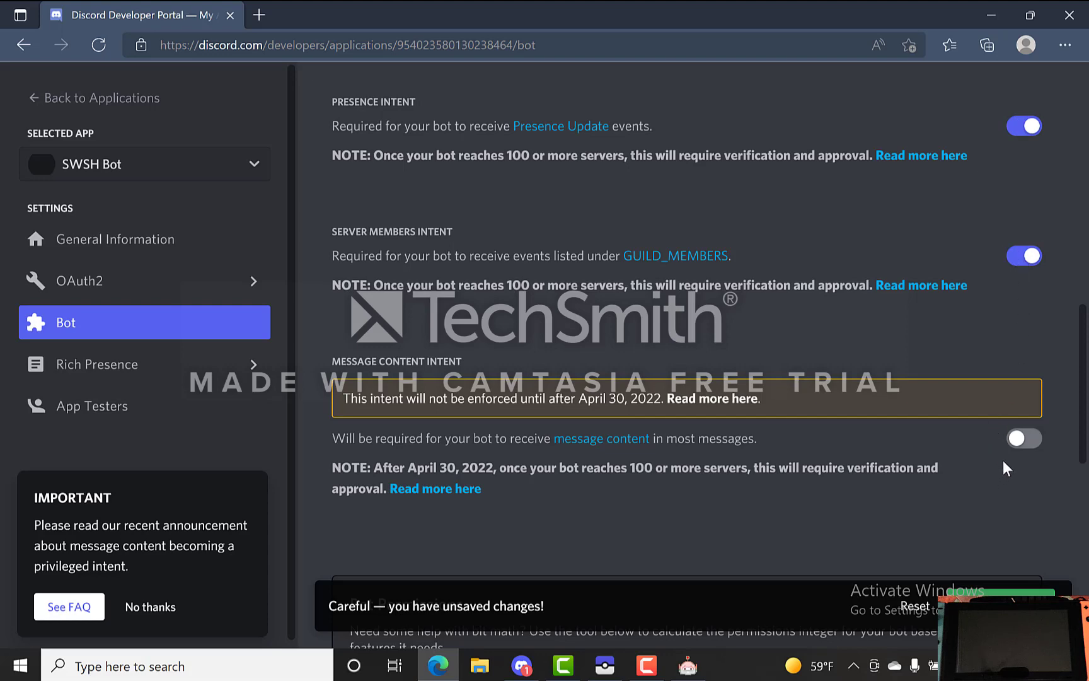
{"action": "left_click", "coordinate": [1021, 438]}
{"action": "scroll", "coordinate": [977, 496], "scroll_direction": "down", "scroll_amount": 10}
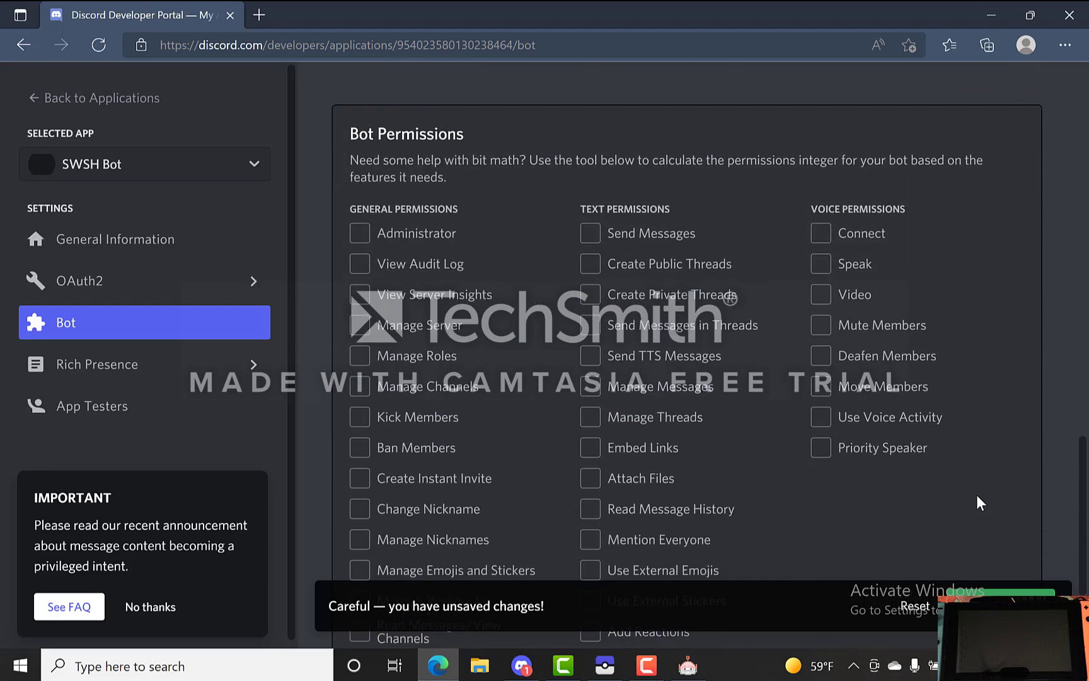
{"action": "scroll", "coordinate": [977, 495], "scroll_direction": "up", "scroll_amount": 2}
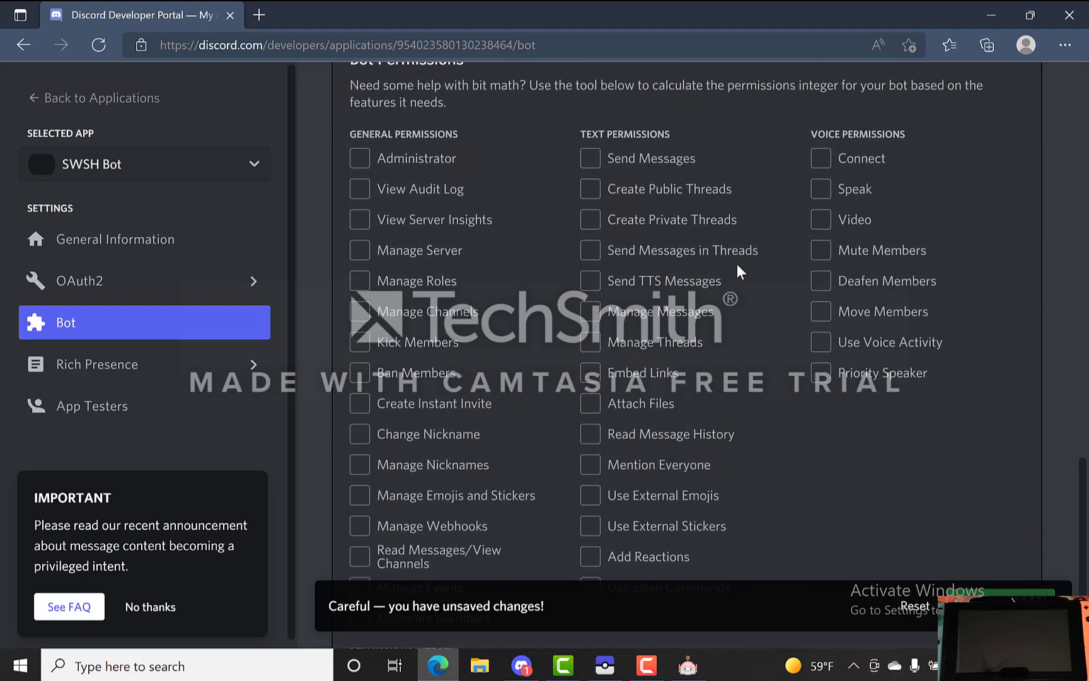
{"action": "scroll", "coordinate": [704, 243], "scroll_direction": "up", "scroll_amount": 10}
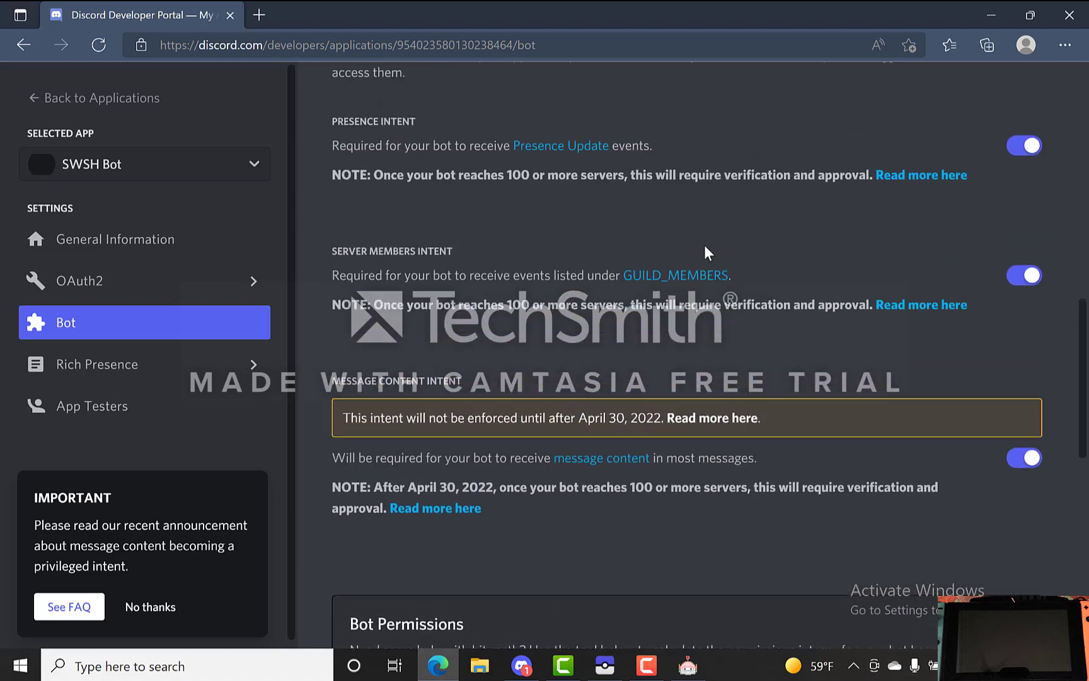
- Reset the bot's token, confirm the reset and submit the two-factor authentication code
{"action": "scroll", "coordinate": [705, 247], "scroll_direction": "up", "scroll_amount": 12}
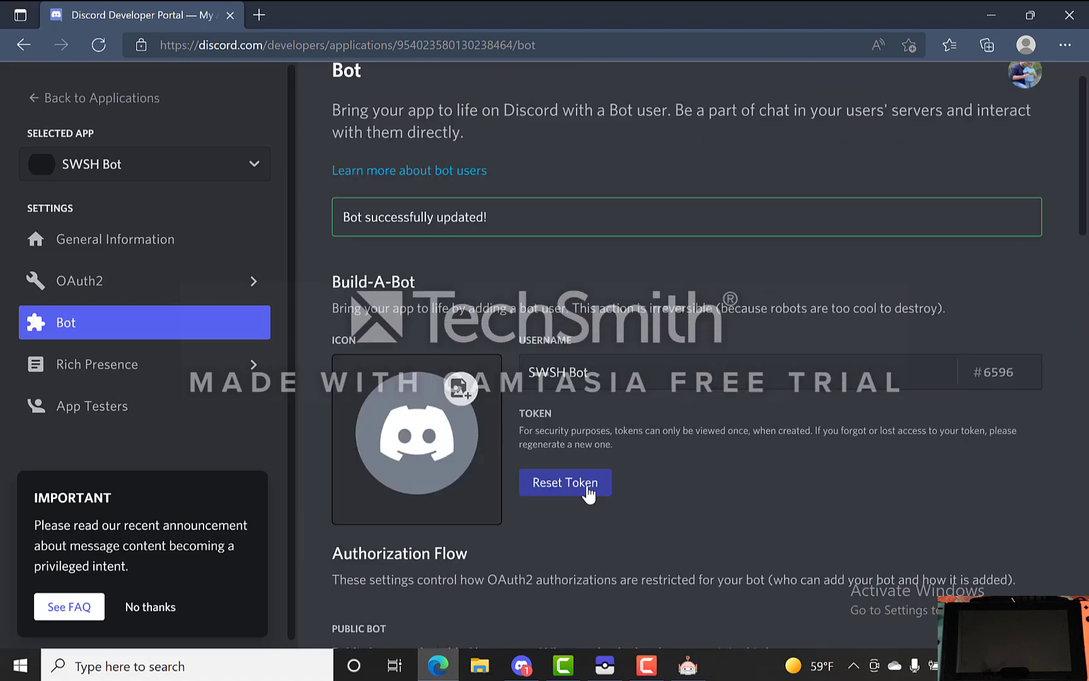
{"action": "left_click", "coordinate": [586, 492]}
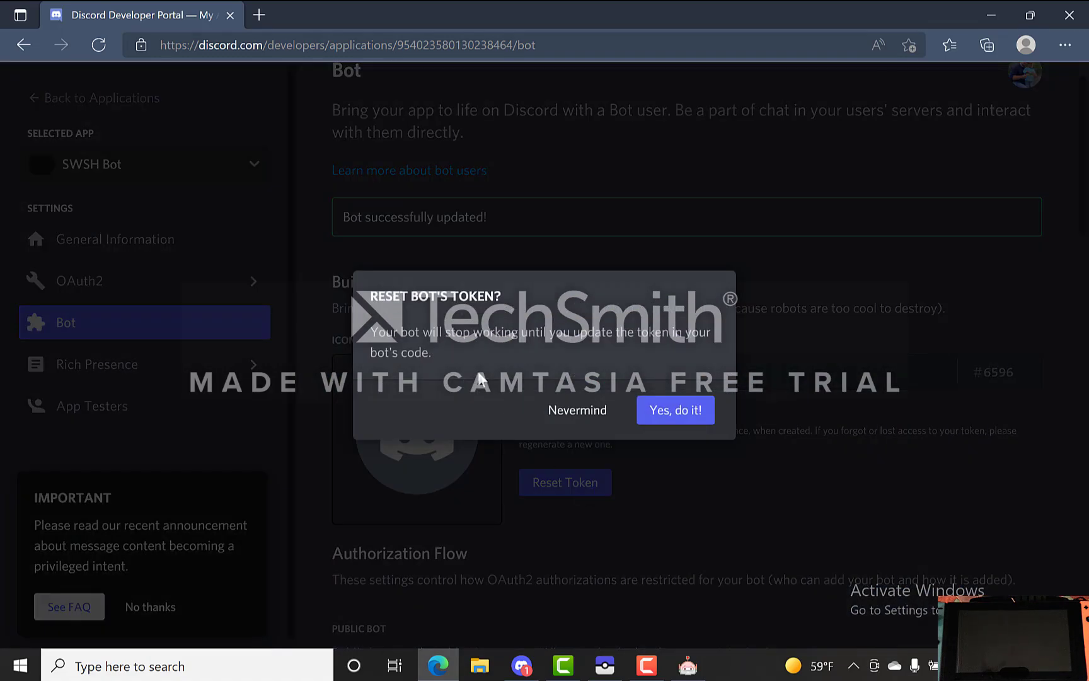
{"action": "left_click", "coordinate": [666, 418]}
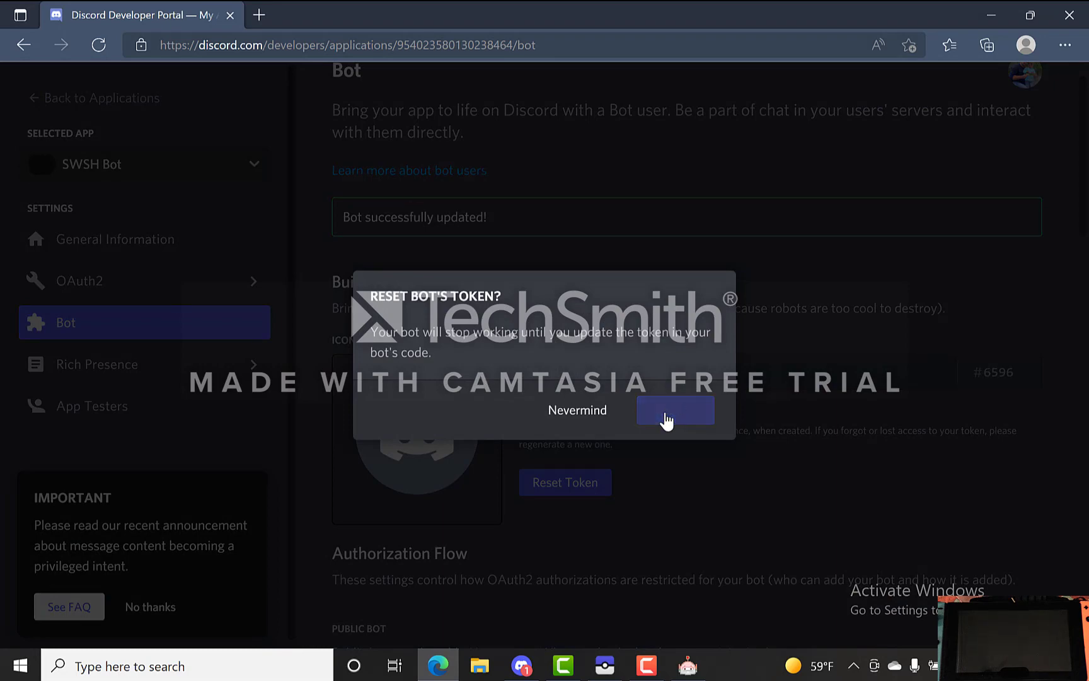
{"action": "left_click", "coordinate": [554, 339]}
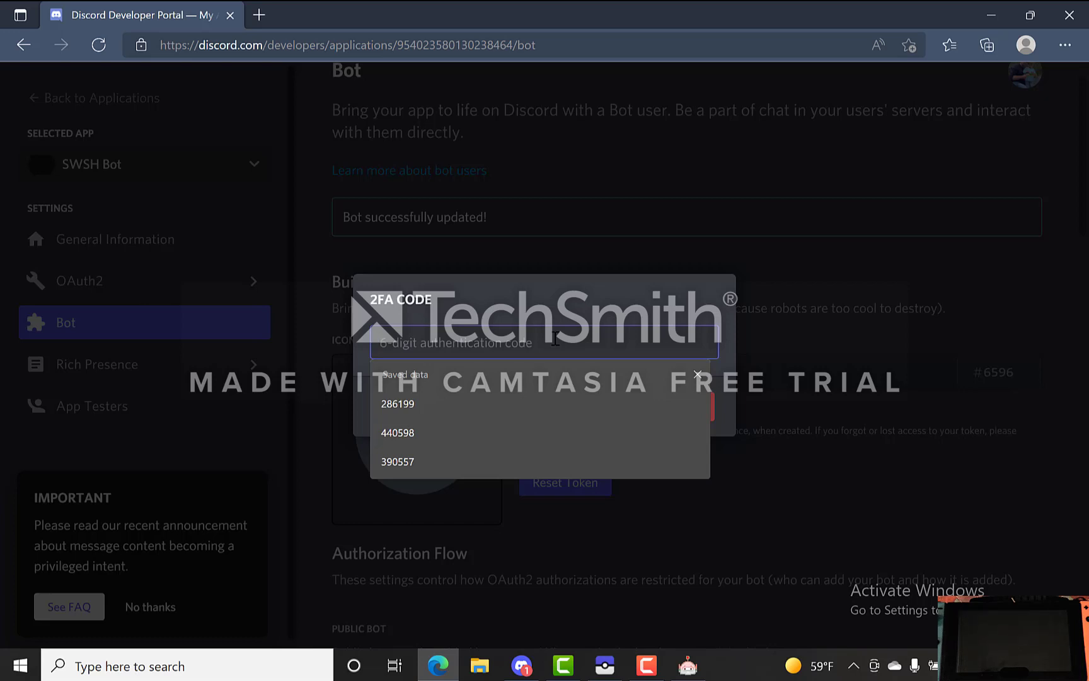
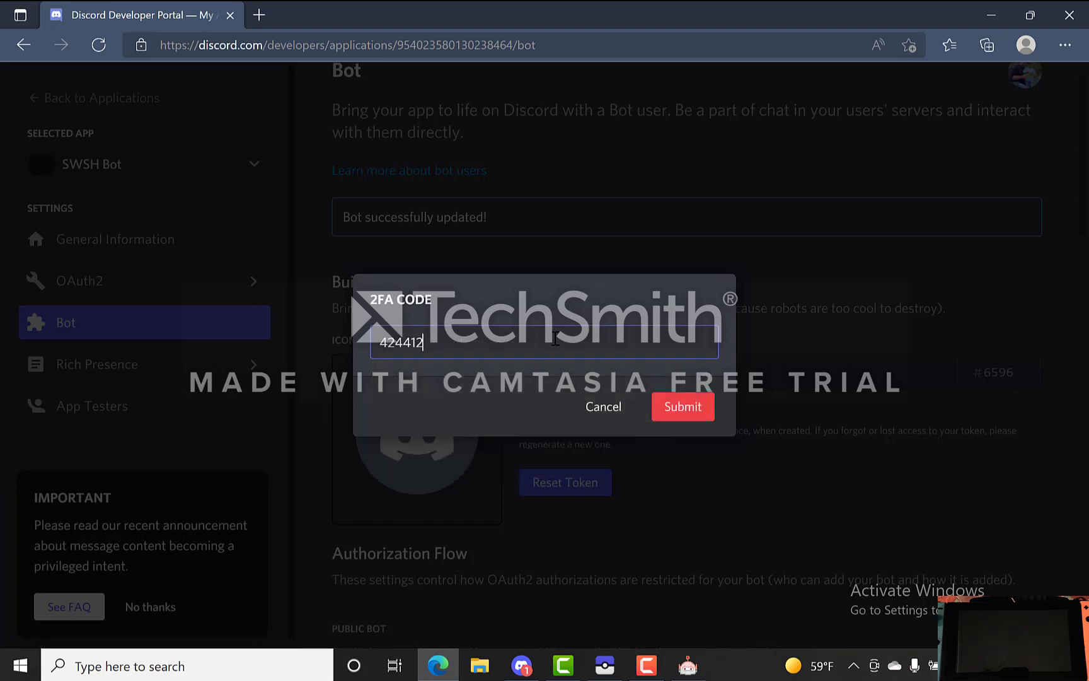
{"action": "left_click", "coordinate": [656, 410]}
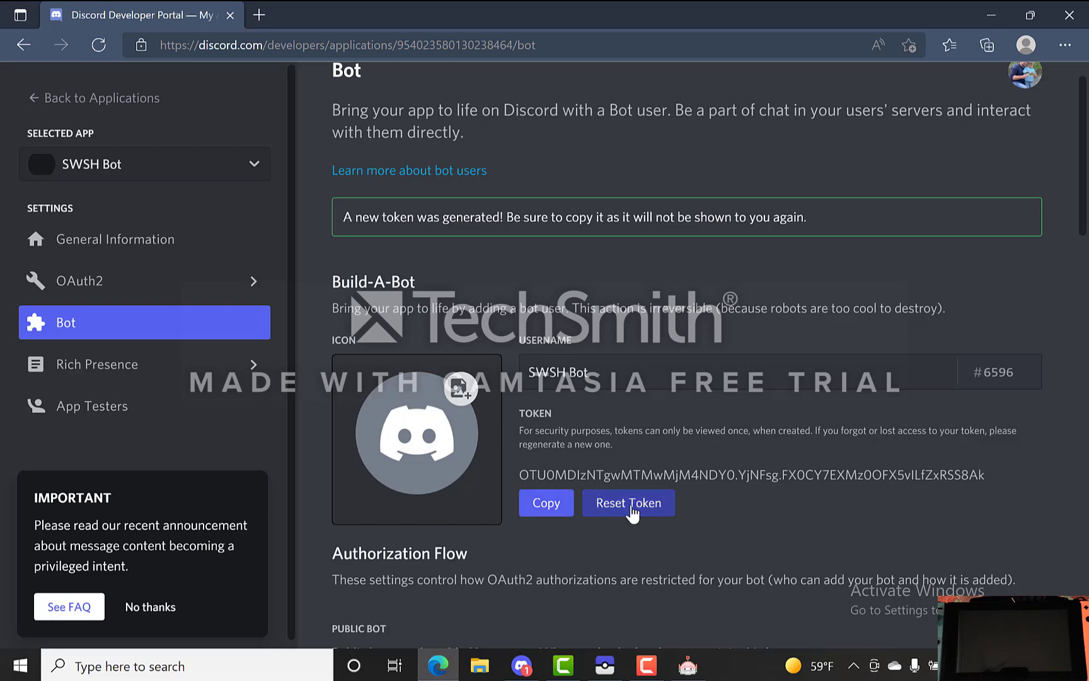
- Copy the new bot token and paste it into the Token setting of SysBot's Discord integration
{"action": "left_click", "coordinate": [549, 507]}
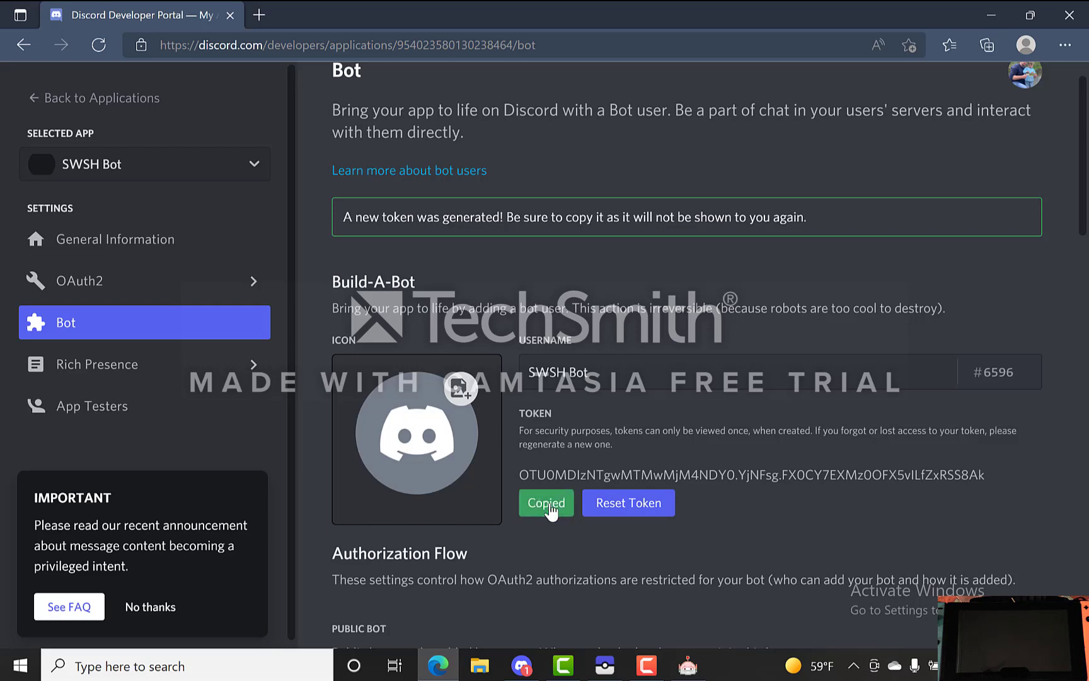
{"action": "scroll", "coordinate": [400, 361], "scroll_direction": "down", "scroll_amount": 1}
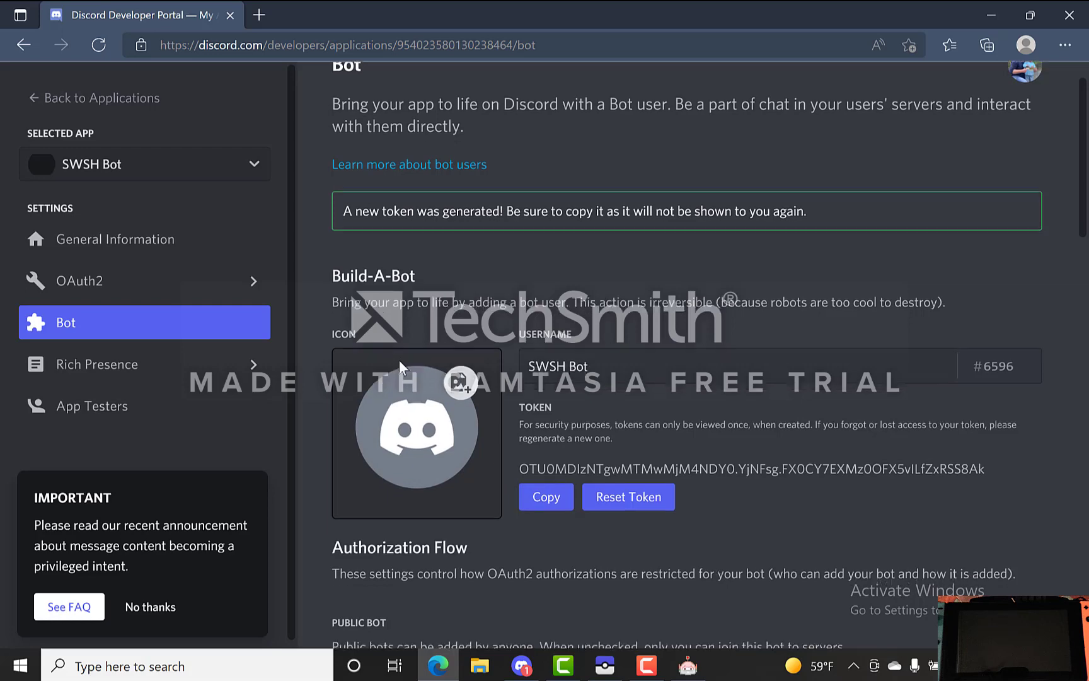
{"action": "left_click", "coordinate": [688, 666]}
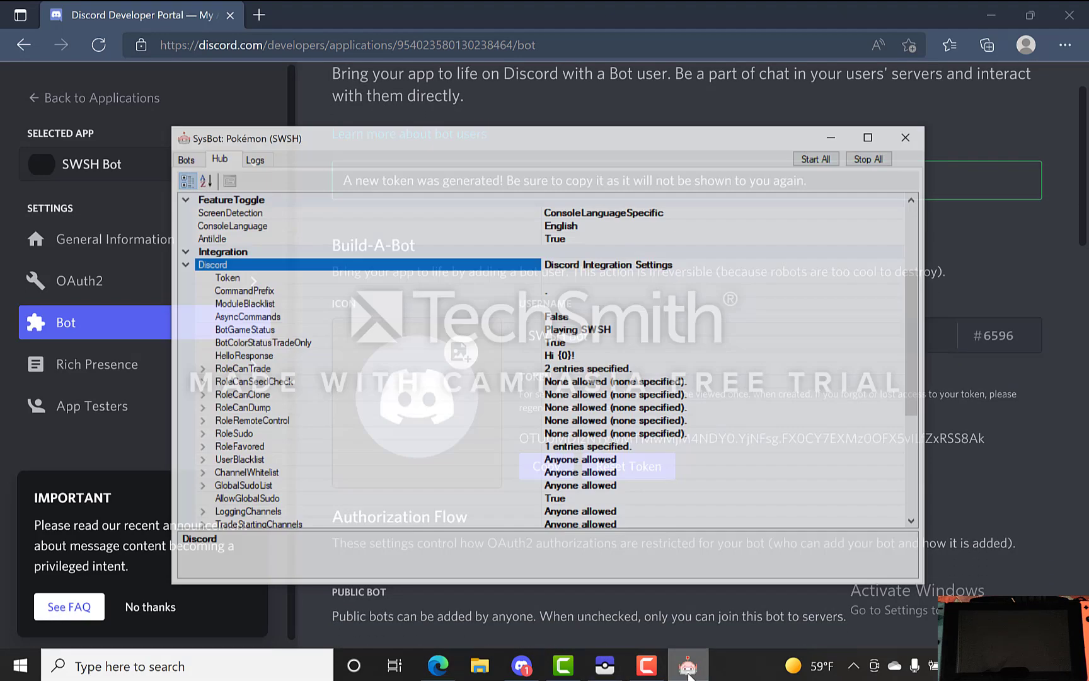
{"action": "left_click", "coordinate": [545, 256]}
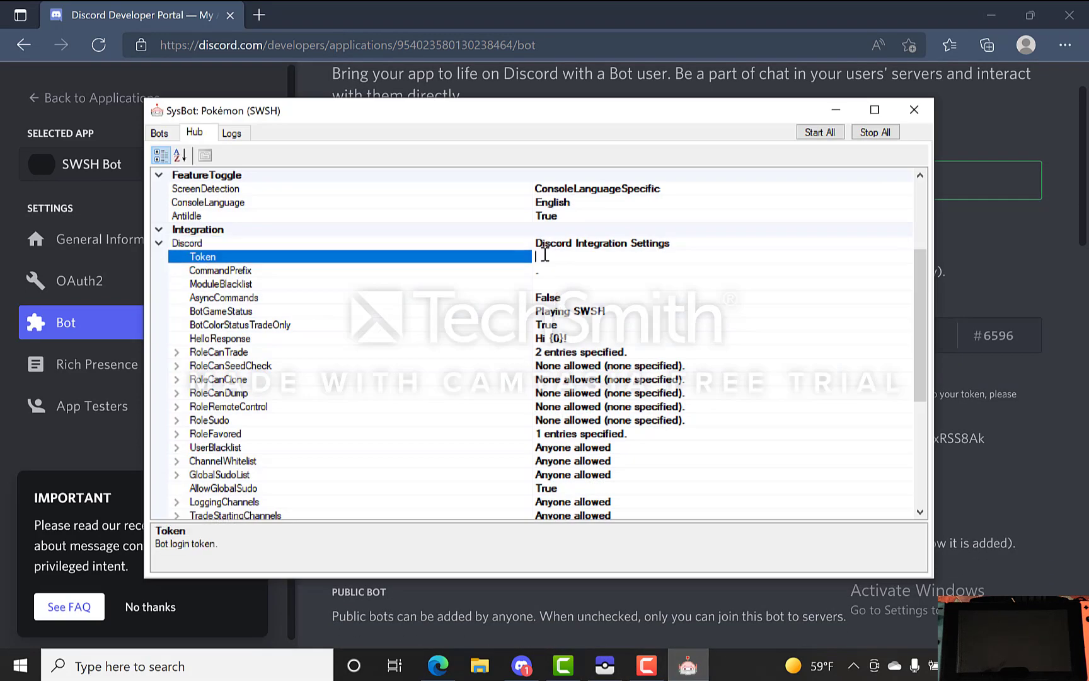
{"action": "key", "text": "ctrl+v"}
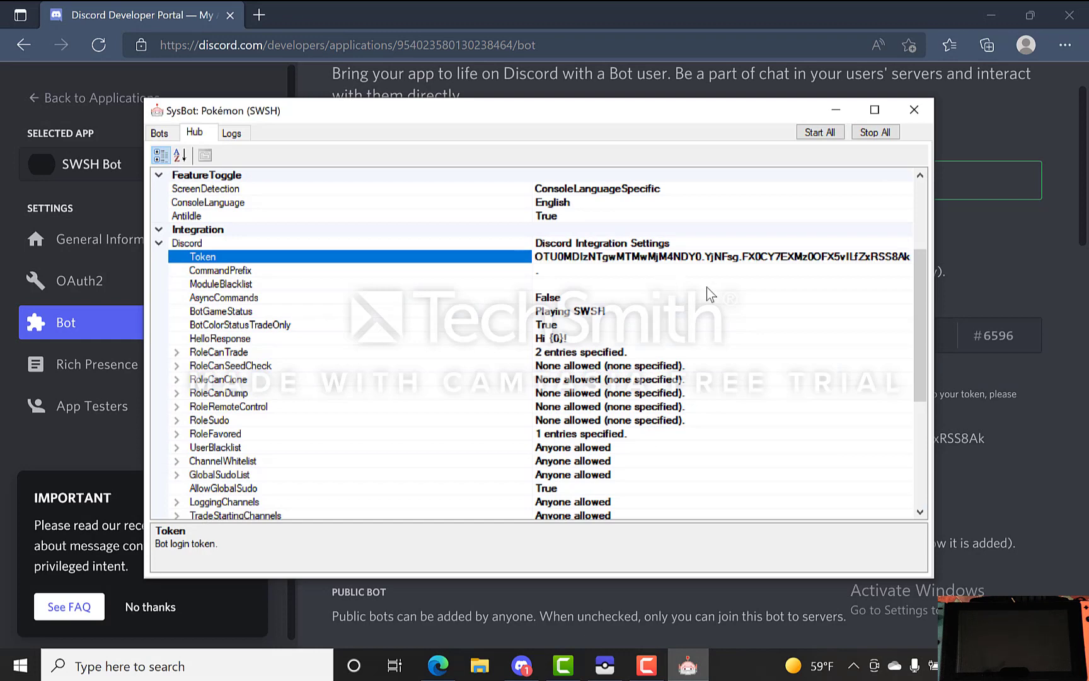
- Close SysBot and relaunch SysBot.exe from the swsh bot folder on the desktop
{"action": "left_click_drag", "start_coordinate": [918, 309], "coordinate": [916, 206]}
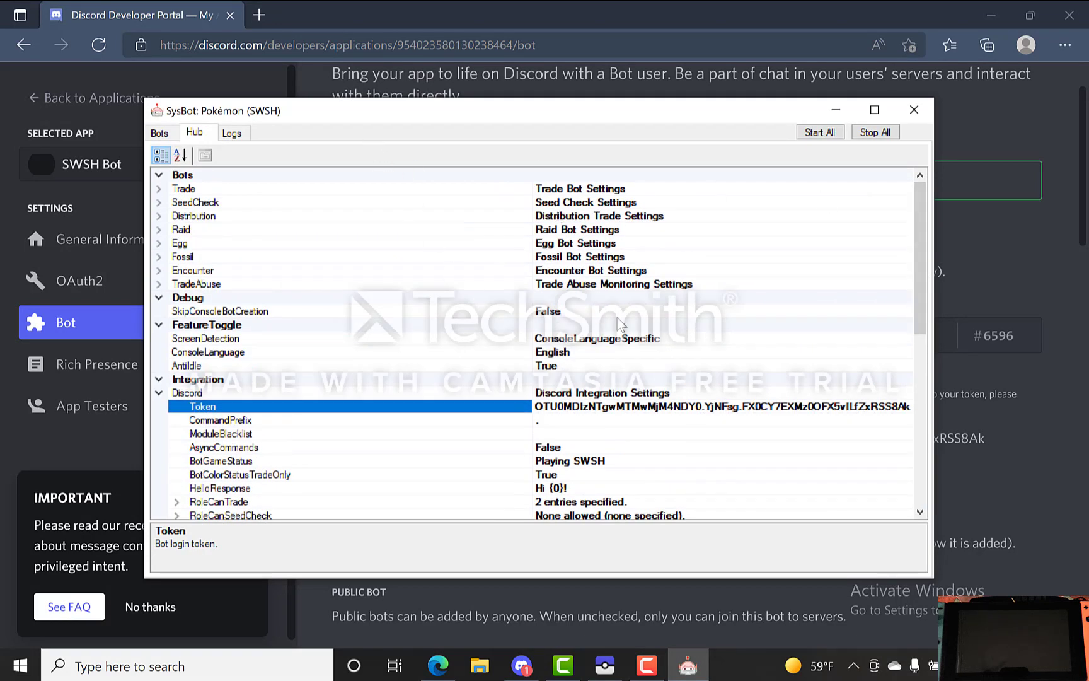
{"action": "left_click", "coordinate": [167, 136]}
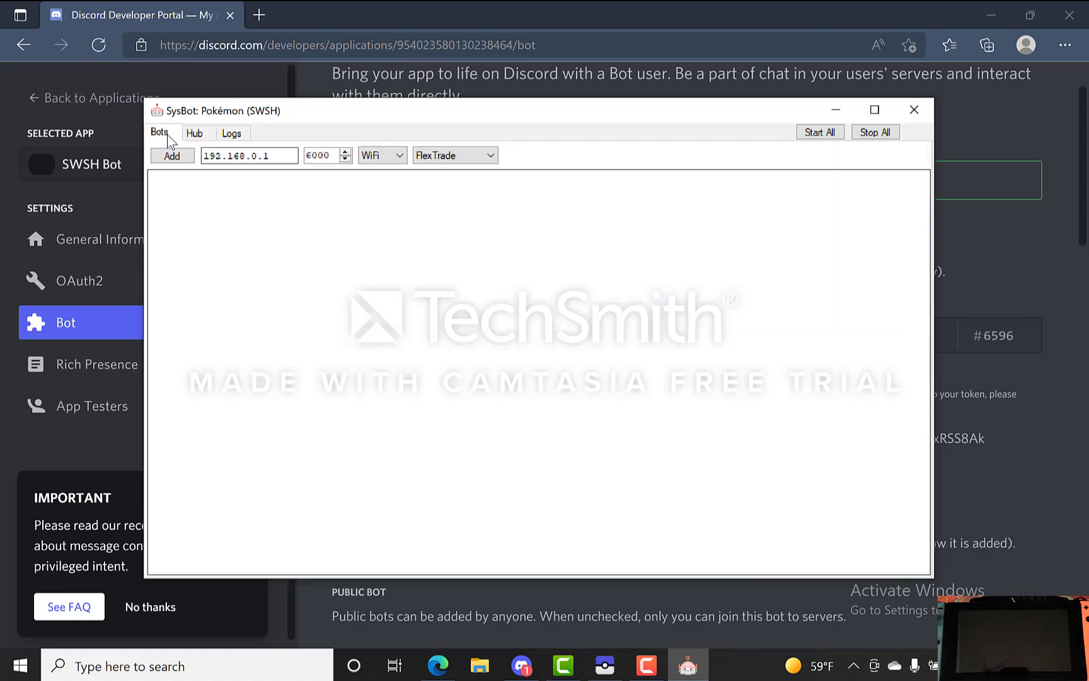
{"action": "left_click", "coordinate": [911, 108]}
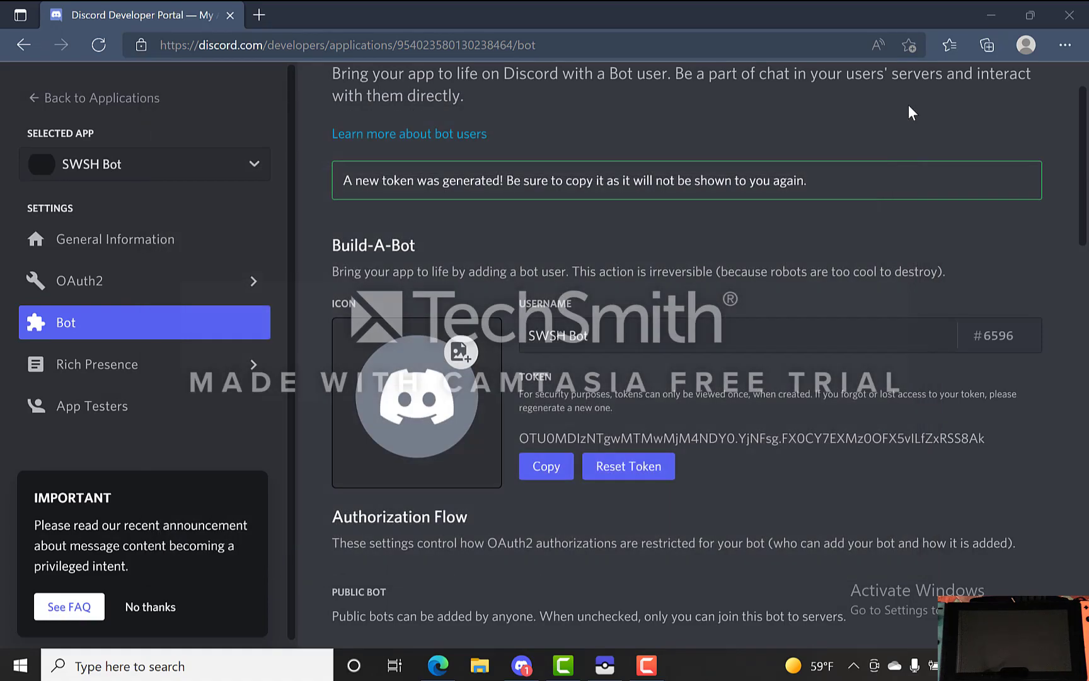
{"action": "left_click", "coordinate": [1069, 15]}
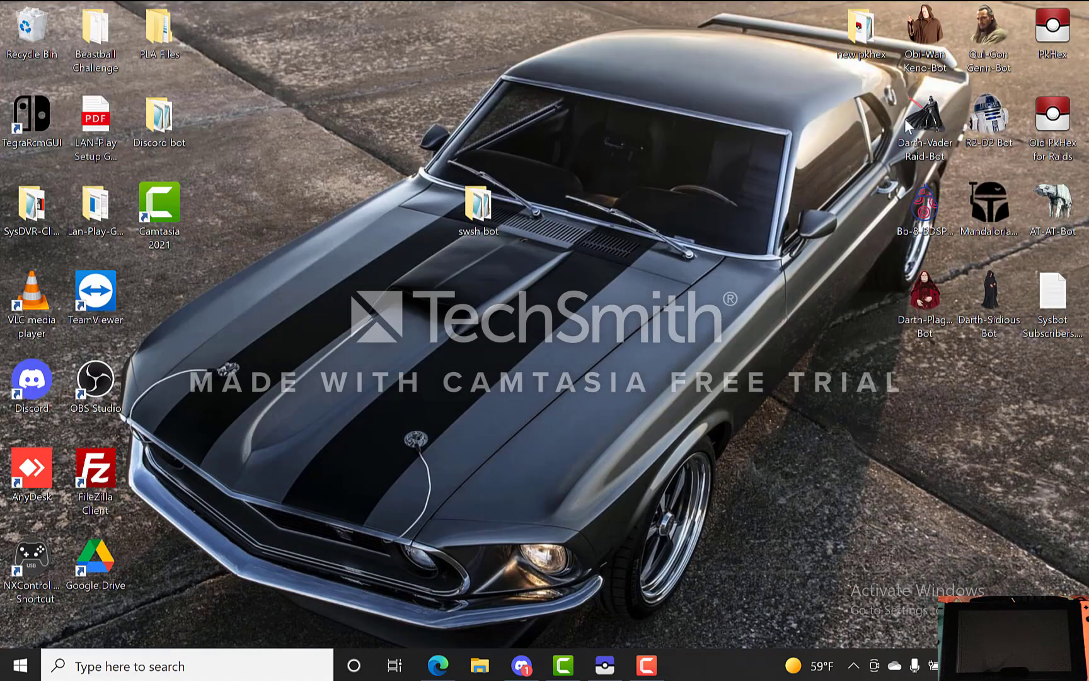
{"action": "double_click", "coordinate": [479, 208]}
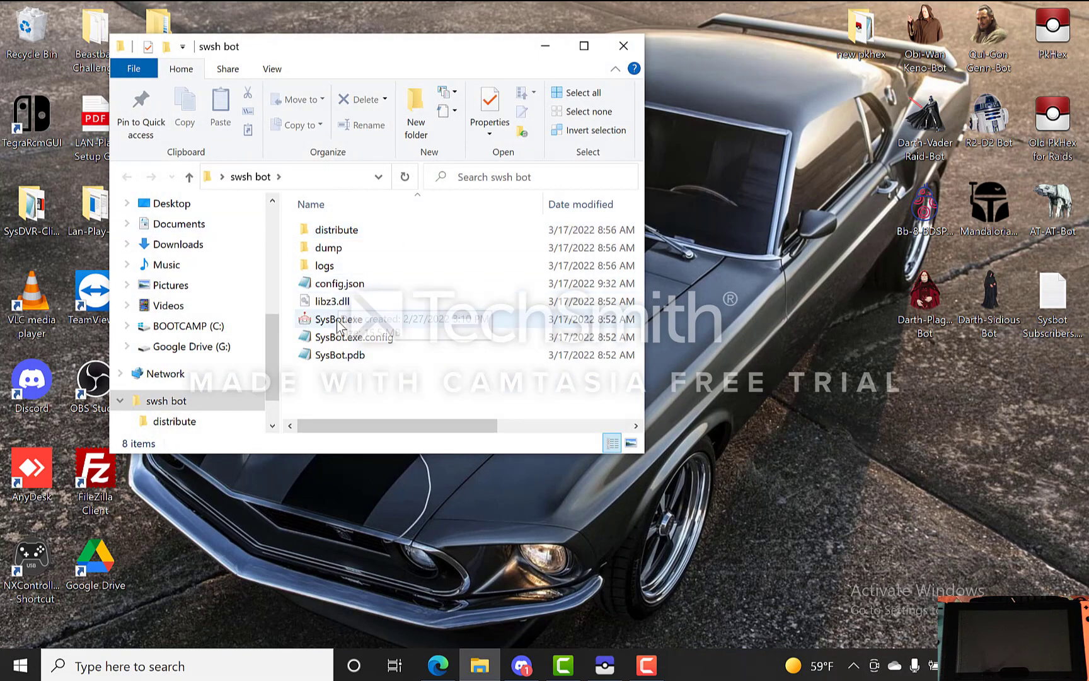
{"action": "left_click", "coordinate": [338, 323]}
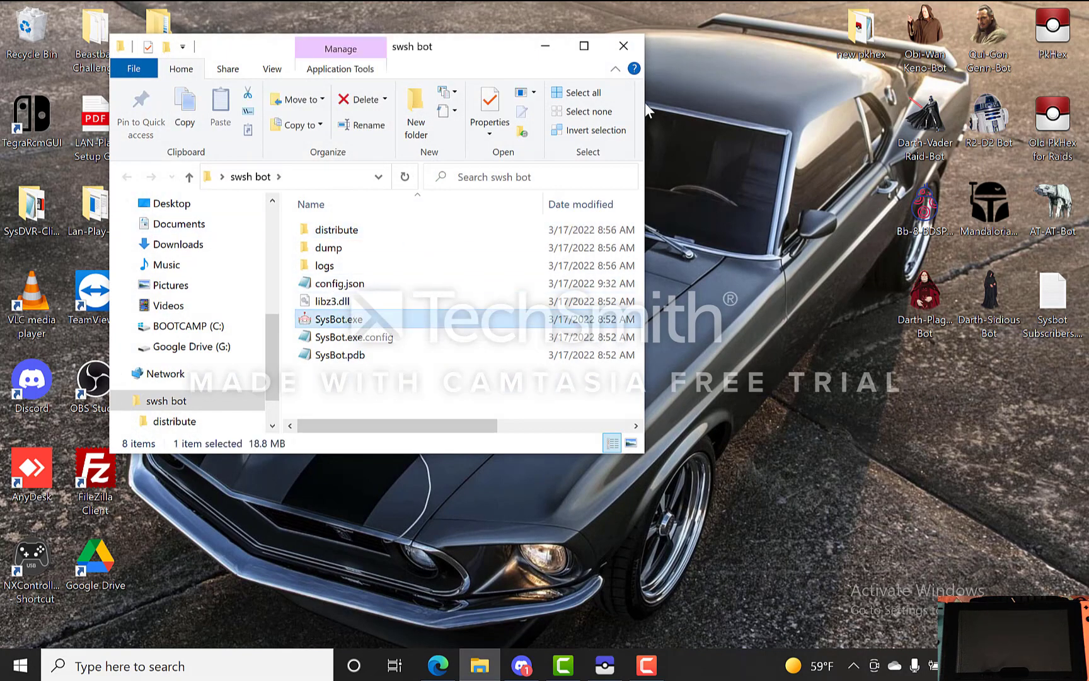
{"action": "left_click", "coordinate": [624, 46]}
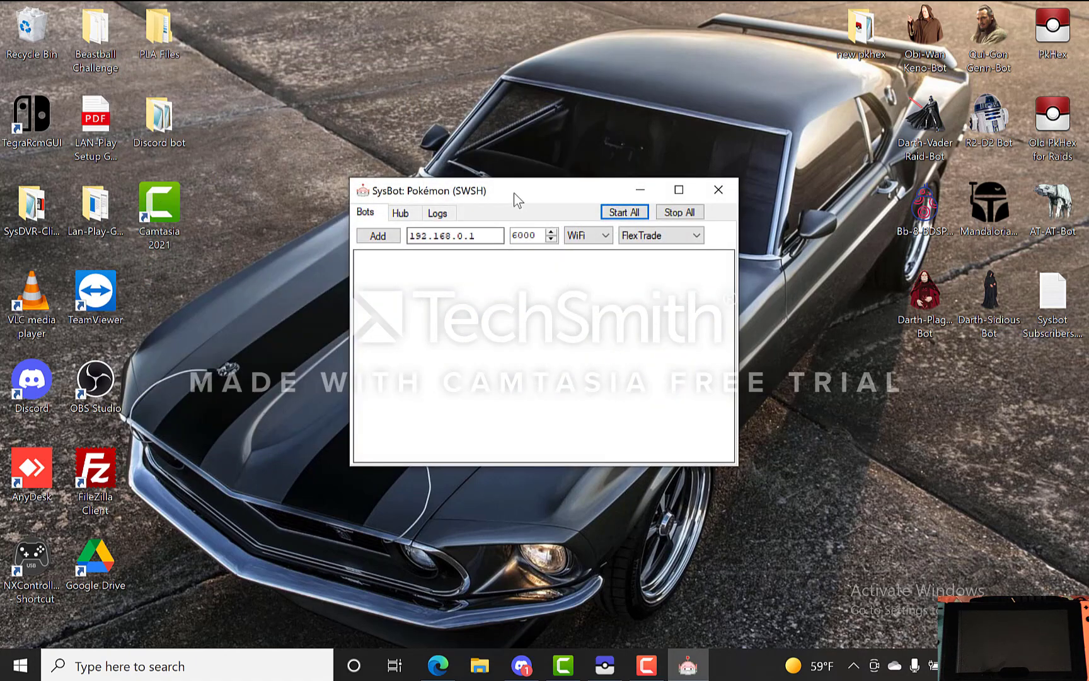
{"action": "left_click_drag", "start_coordinate": [514, 194], "coordinate": [398, 92]}
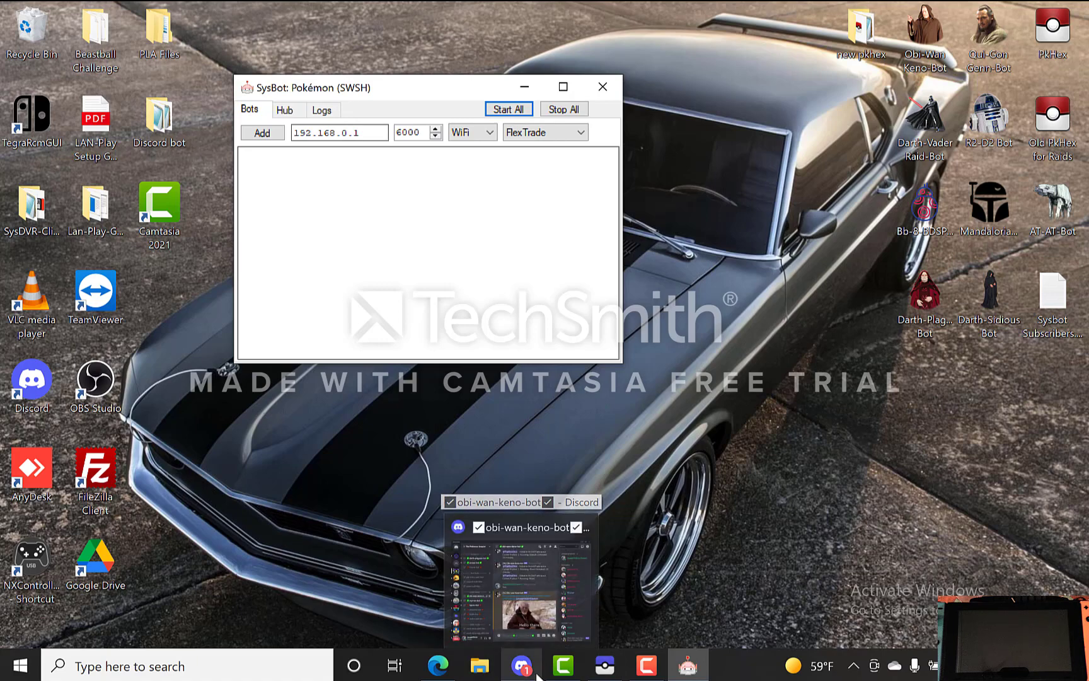
- Return to the Discord Developer Portal in Edge and select the bot scope in the OAuth2 URL Generator
{"action": "left_click", "coordinate": [439, 665]}
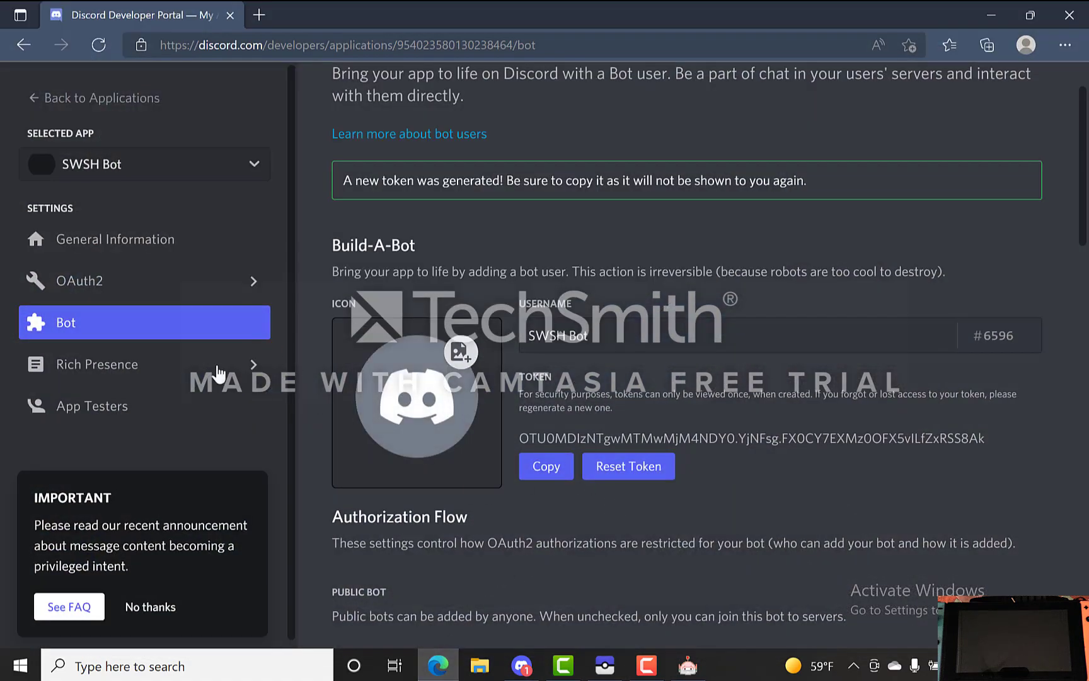
{"action": "left_click", "coordinate": [129, 290]}
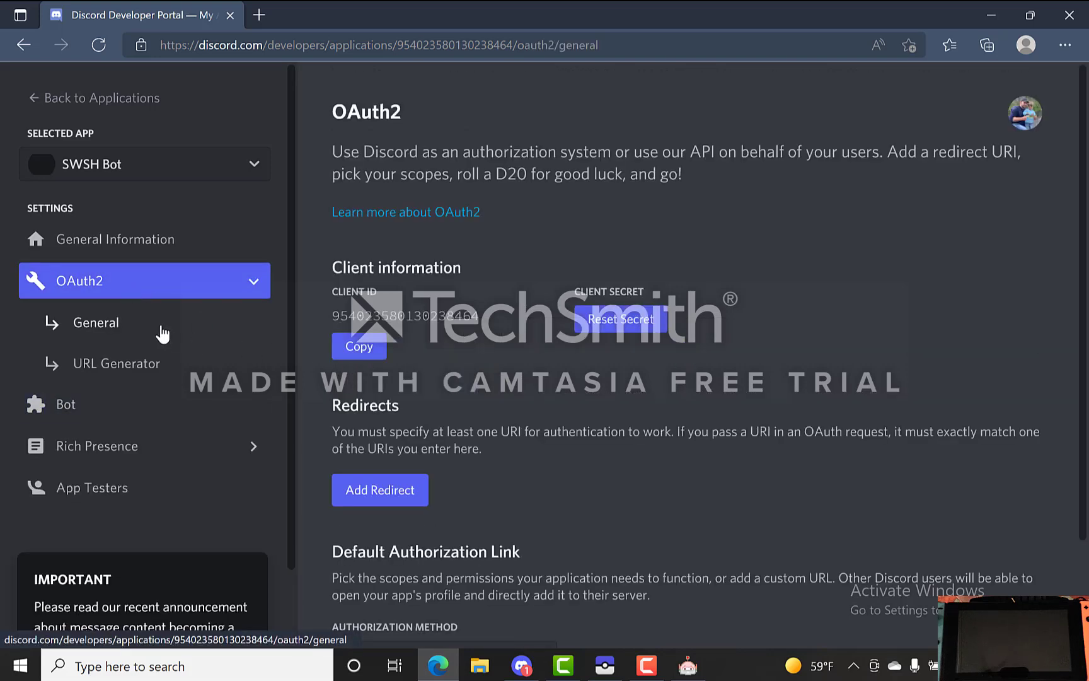
{"action": "left_click", "coordinate": [151, 369]}
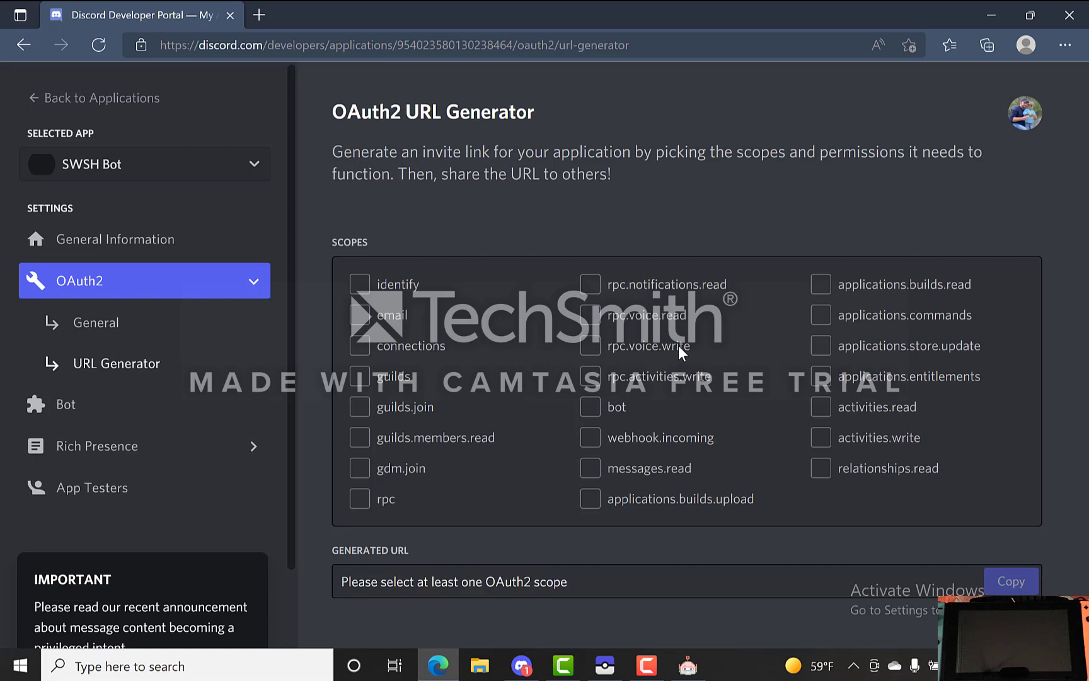
{"action": "left_click", "coordinate": [591, 408]}
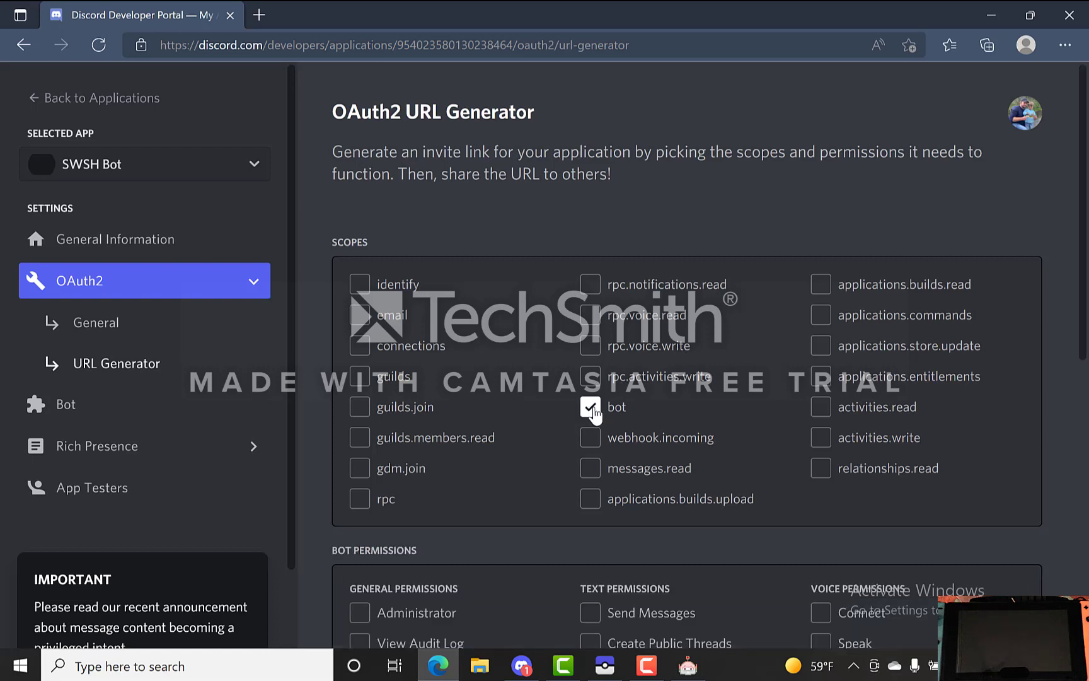
- Grant the bot the Send Messages, Manage Messages, Embed Links, Attach Files and Read Message History text permissions
{"action": "scroll", "coordinate": [592, 413], "scroll_direction": "down", "scroll_amount": 7}
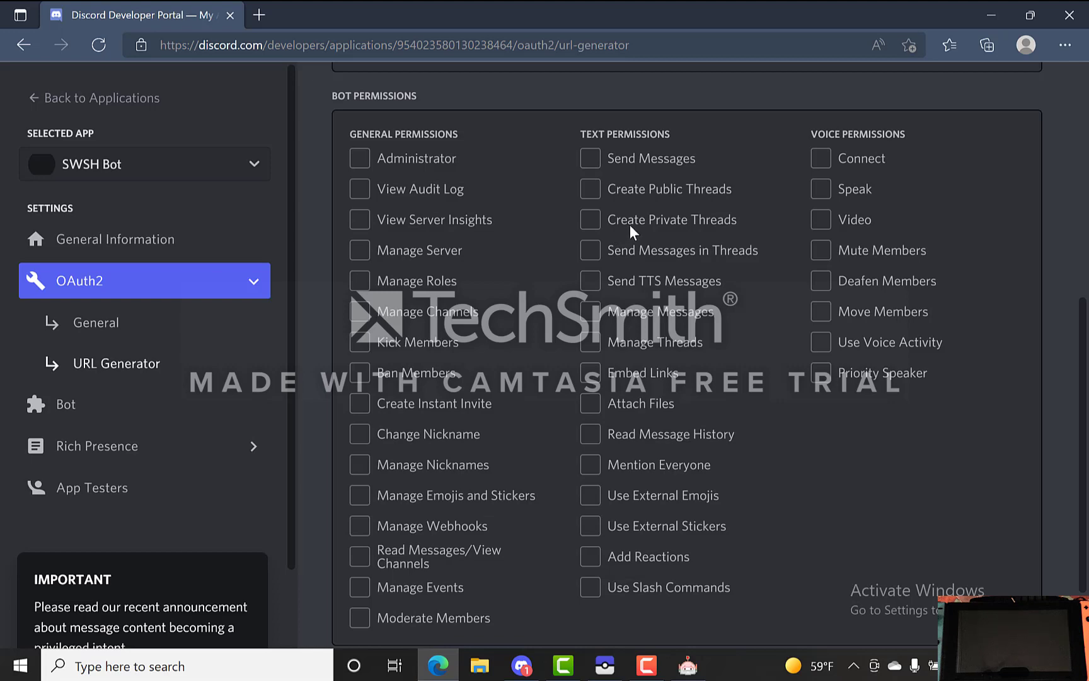
{"action": "scroll", "coordinate": [630, 226], "scroll_direction": "down", "scroll_amount": 1}
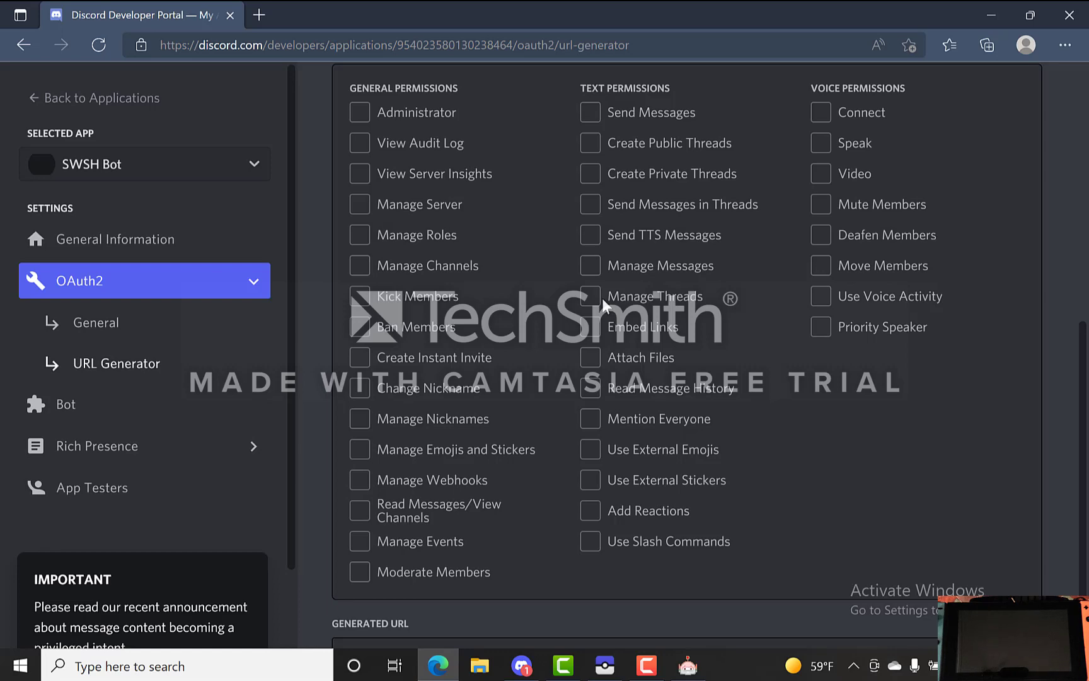
{"action": "left_click", "coordinate": [591, 117]}
{"action": "left_click", "coordinate": [595, 270]}
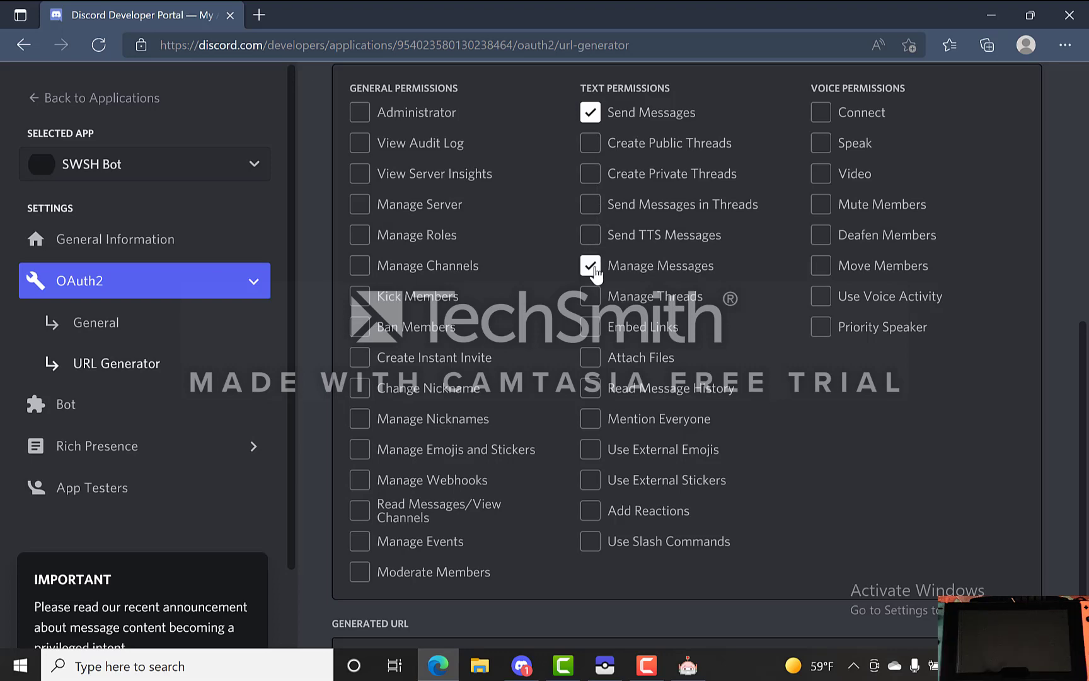
{"action": "left_click", "coordinate": [593, 328]}
{"action": "left_click", "coordinate": [593, 358]}
{"action": "left_click", "coordinate": [593, 390]}
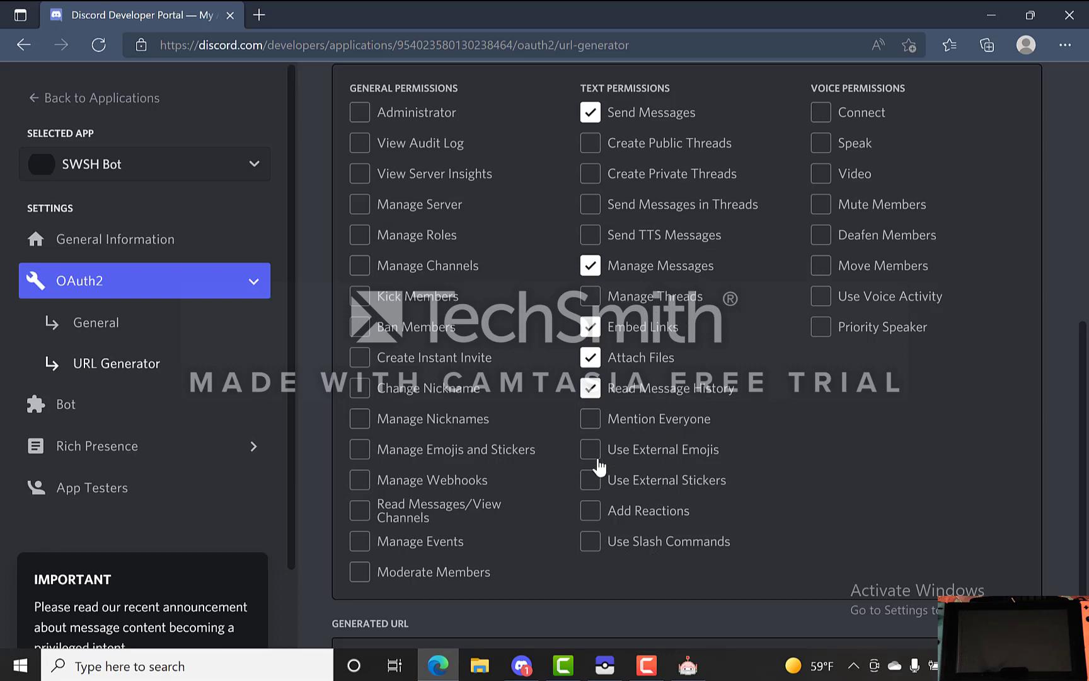
- Copy the generated invite URL and open it in a new browser tab
{"action": "scroll", "coordinate": [598, 464], "scroll_direction": "down", "scroll_amount": 1}
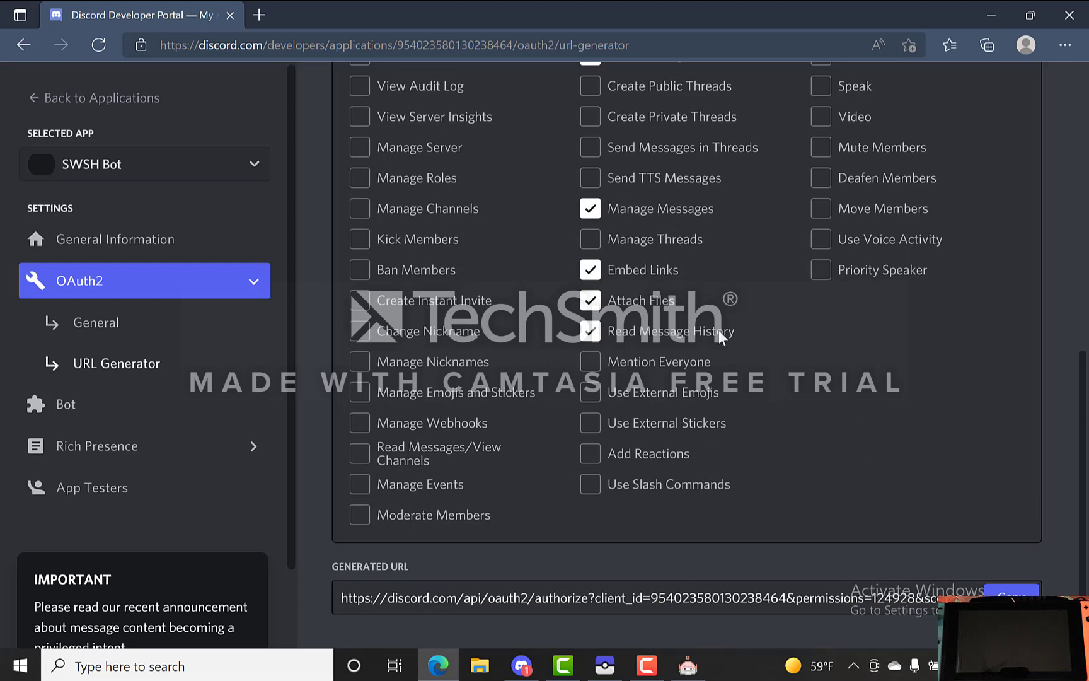
{"action": "scroll", "coordinate": [646, 292], "scroll_direction": "up", "scroll_amount": 2}
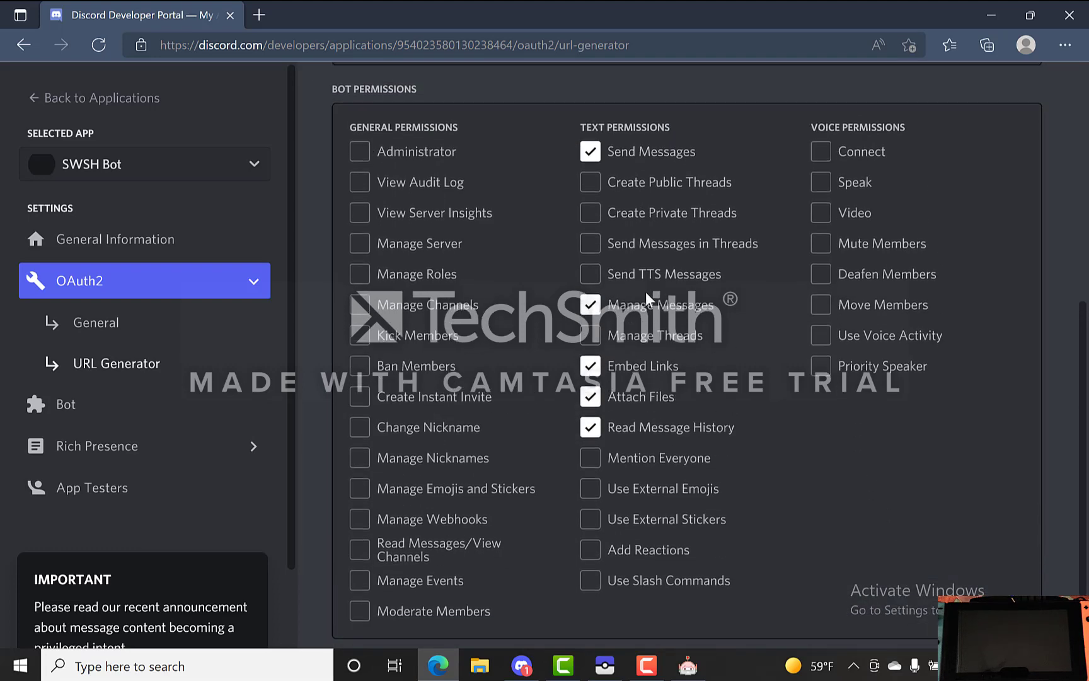
{"action": "scroll", "coordinate": [645, 291], "scroll_direction": "down", "scroll_amount": 2}
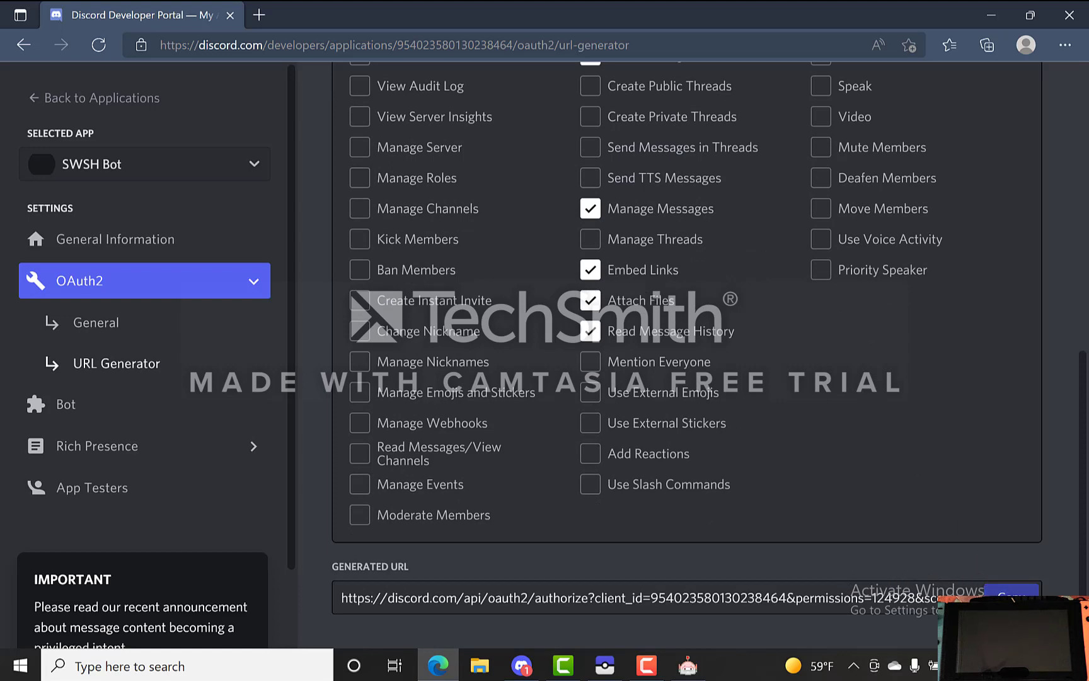
{"action": "left_click", "coordinate": [1011, 597]}
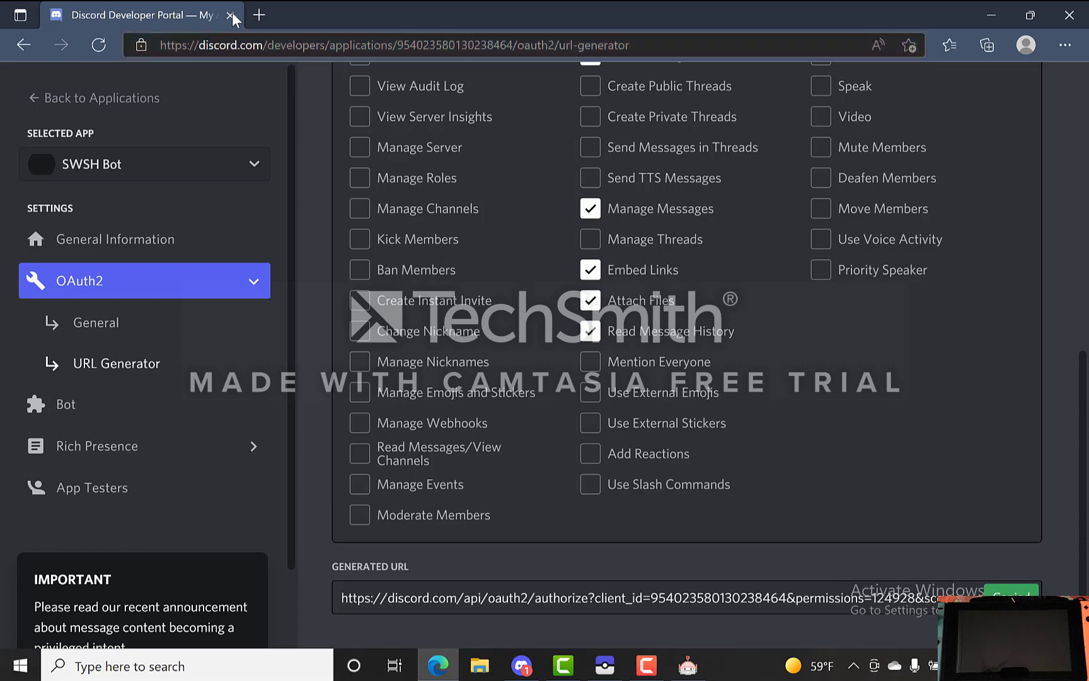
{"action": "left_click", "coordinate": [258, 15]}
{"action": "left_click", "coordinate": [266, 45]}
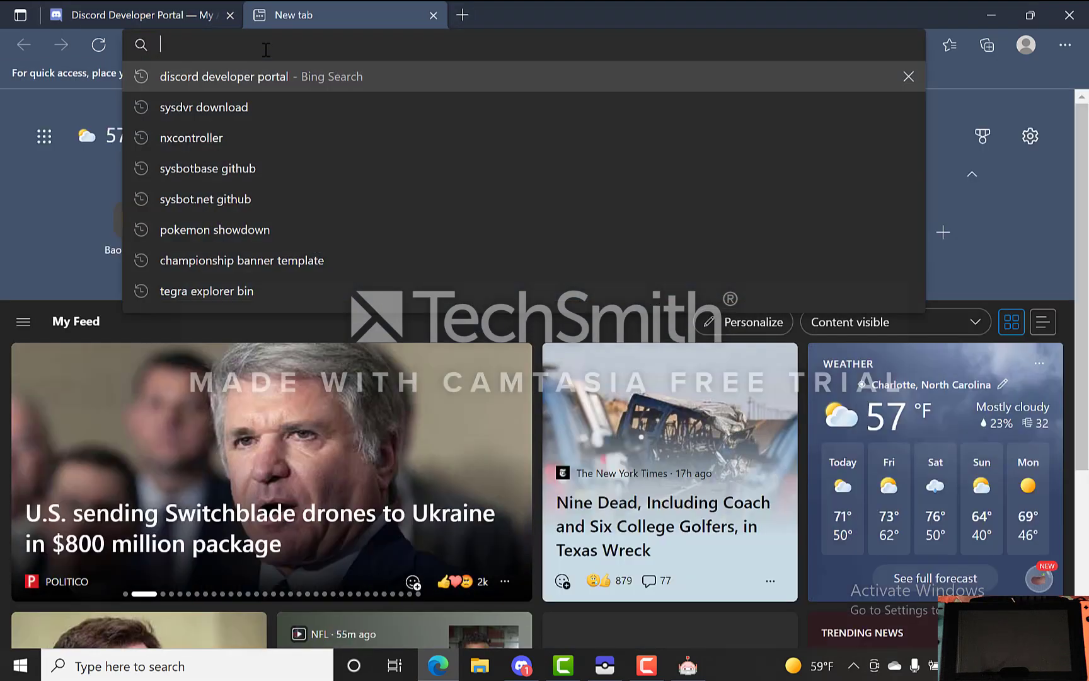
{"action": "key", "text": "ctrl+v"}
{"action": "key", "text": "Return"}
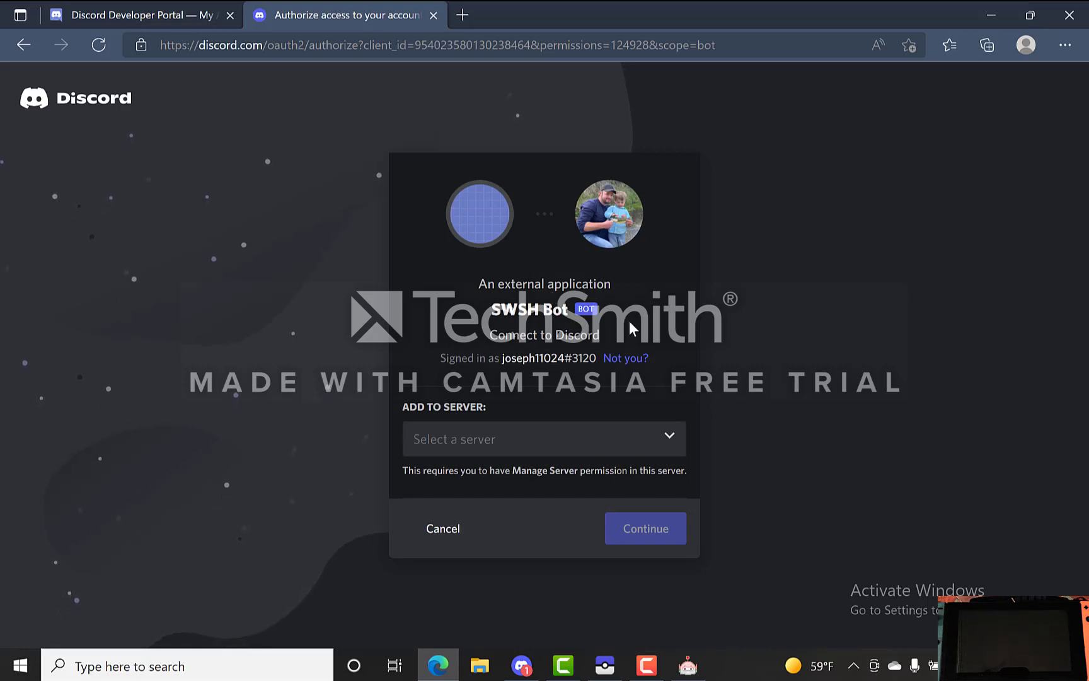
- Choose The Pokemon Empire as the server to add SWSH Bot to and continue to the permission confirmation
{"action": "left_click", "coordinate": [666, 444]}
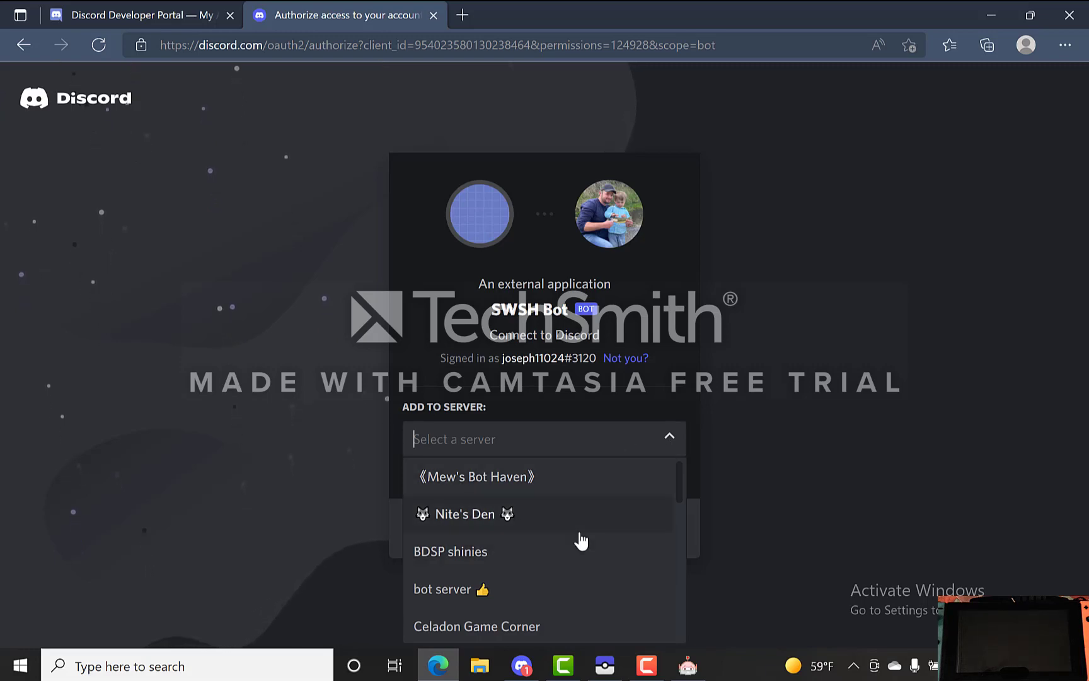
{"action": "scroll", "coordinate": [581, 541], "scroll_direction": "down", "scroll_amount": 3}
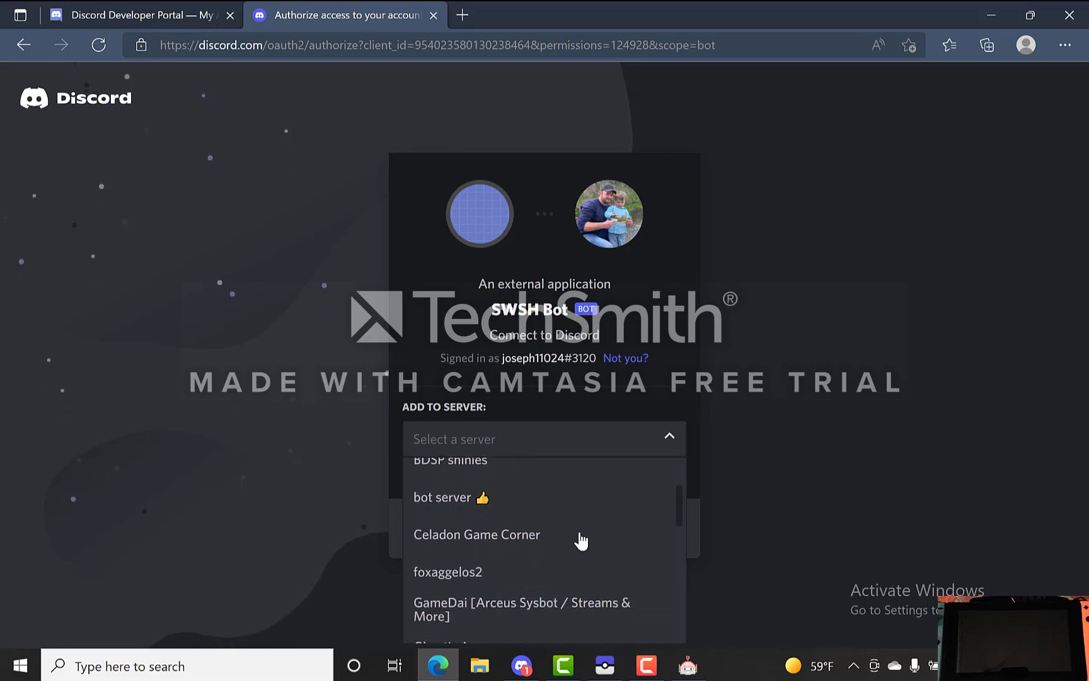
{"action": "scroll", "coordinate": [581, 541], "scroll_direction": "down", "scroll_amount": 10}
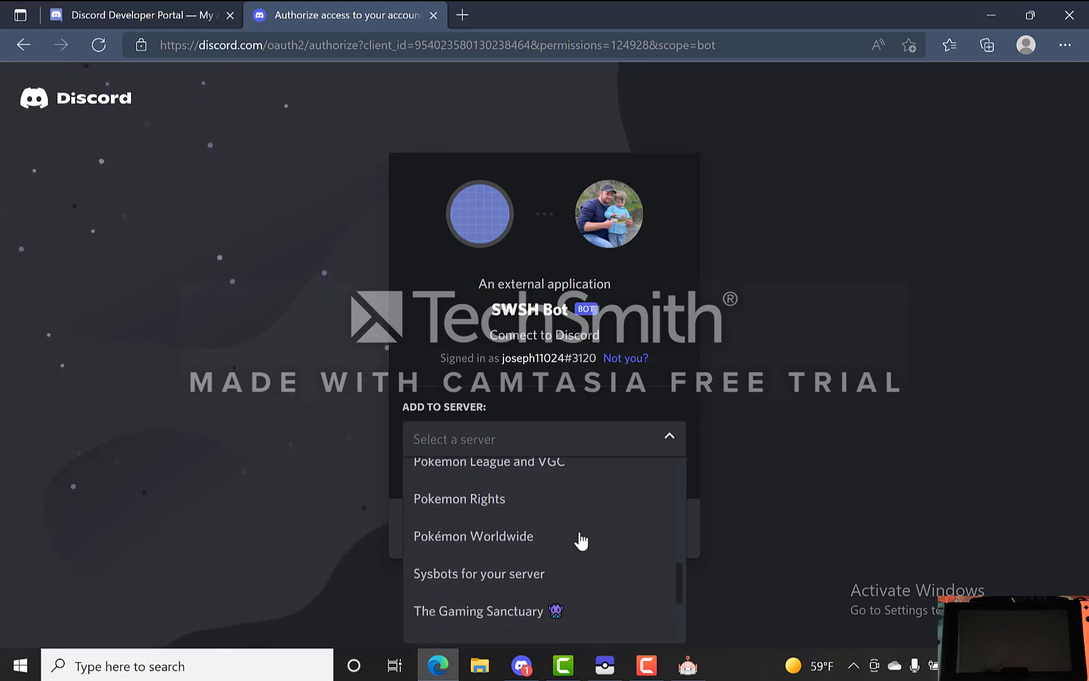
{"action": "scroll", "coordinate": [581, 541], "scroll_direction": "down", "scroll_amount": 4}
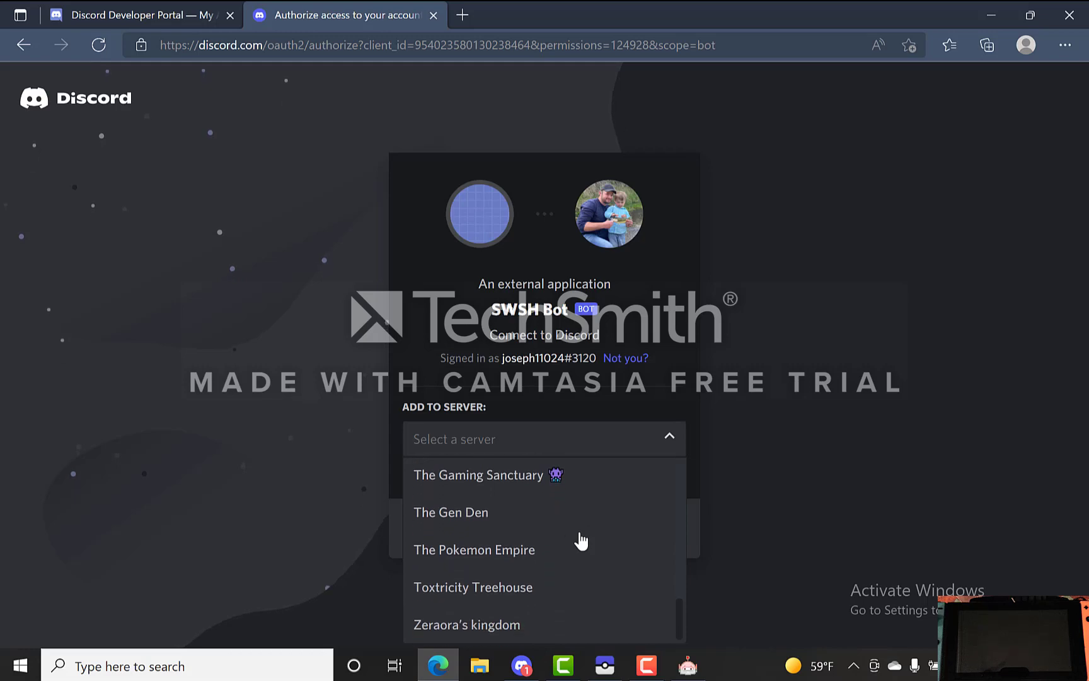
{"action": "left_click", "coordinate": [487, 550]}
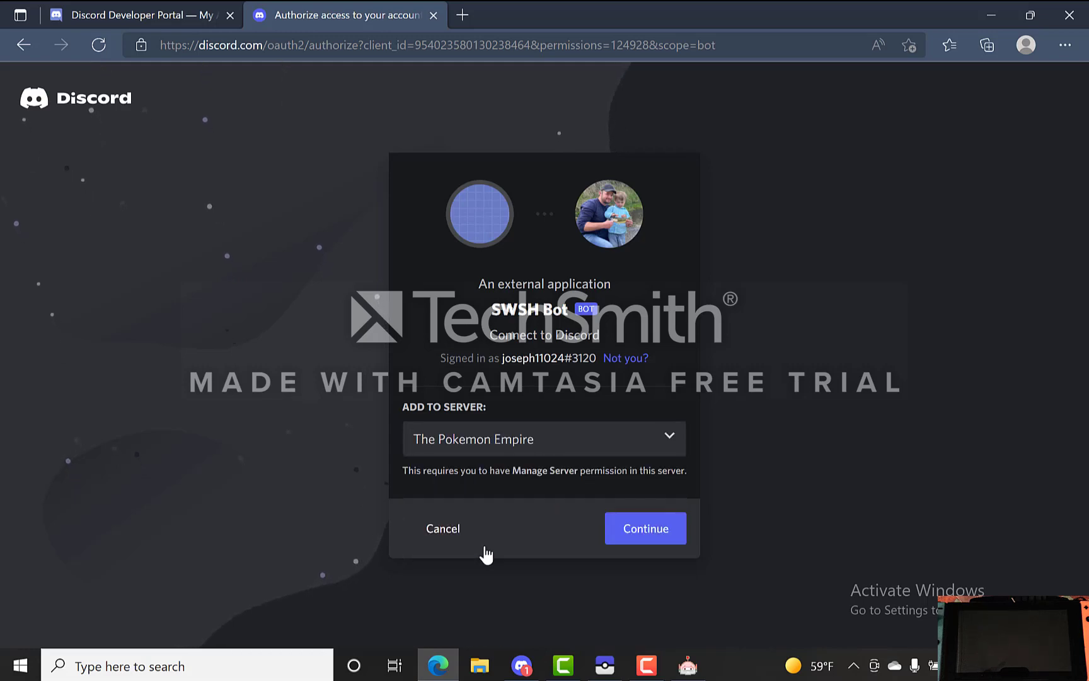
{"action": "left_click", "coordinate": [625, 536]}
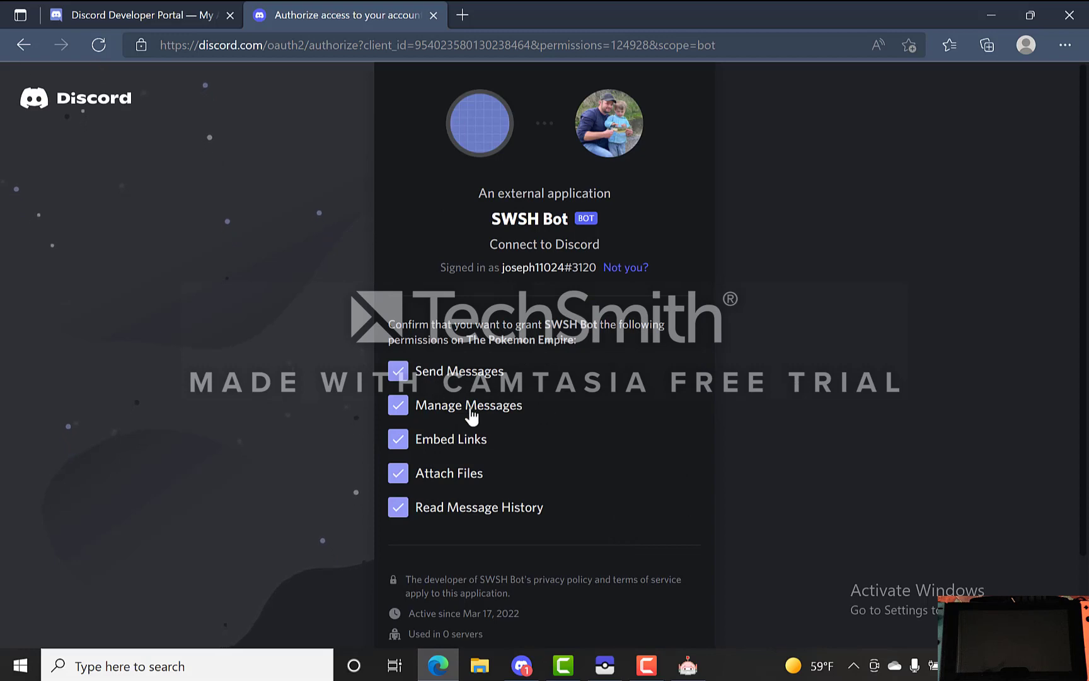
- Authorize SWSH Bot with the listed permissions and complete the human verification check
{"action": "scroll", "coordinate": [552, 449], "scroll_direction": "down", "scroll_amount": 3}
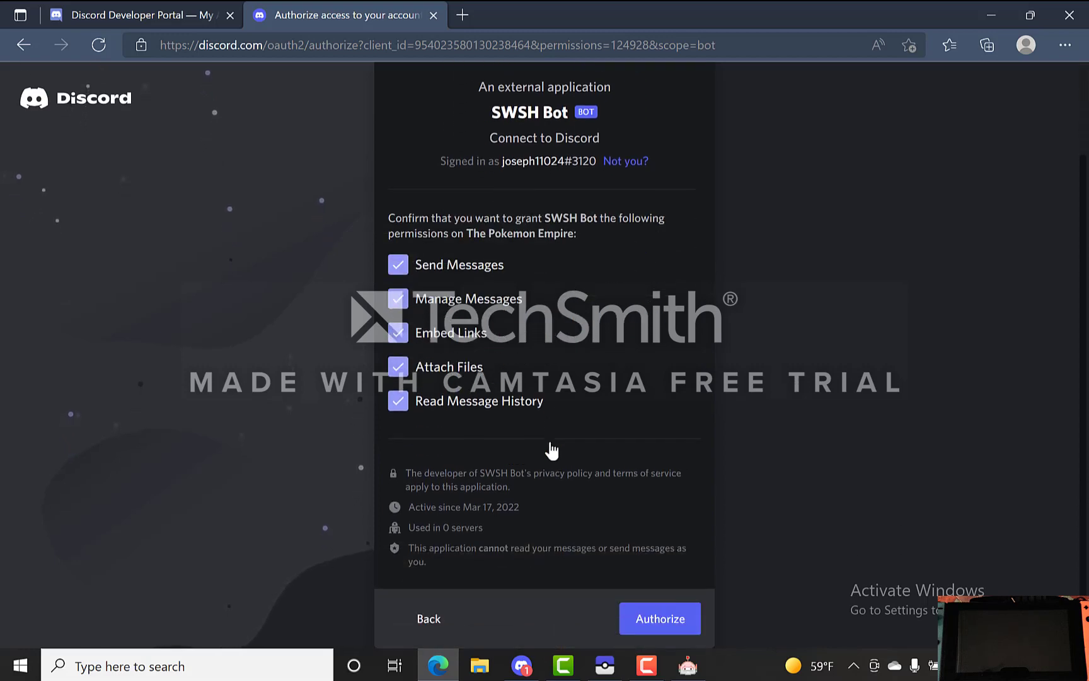
{"action": "key", "text": "F9"}
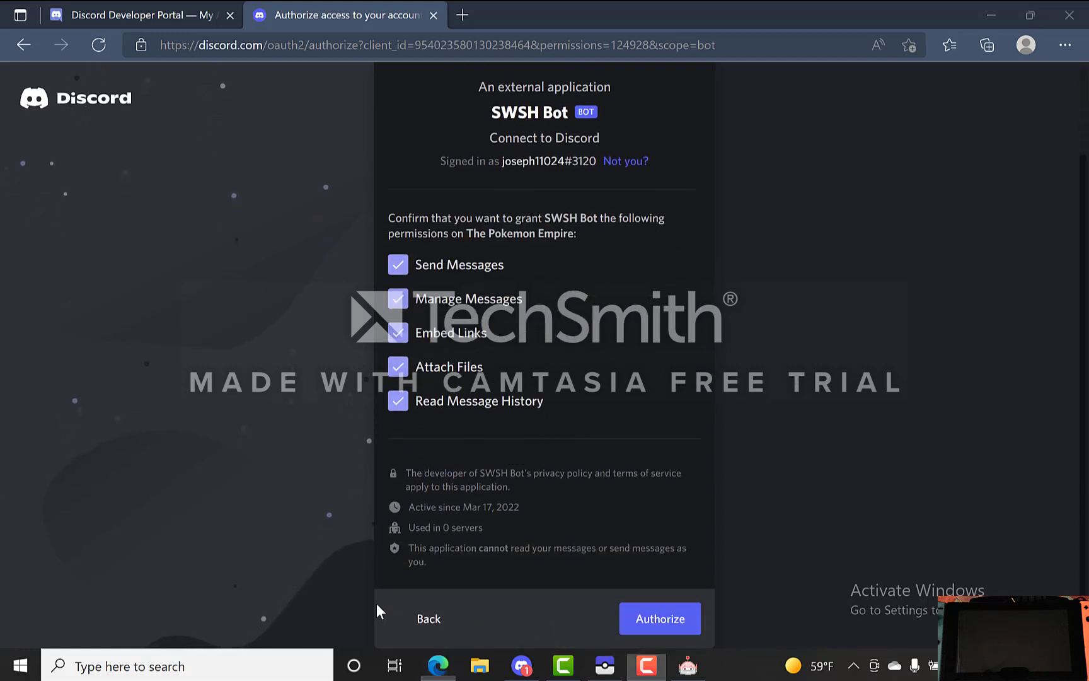
{"action": "left_click", "coordinate": [671, 630]}
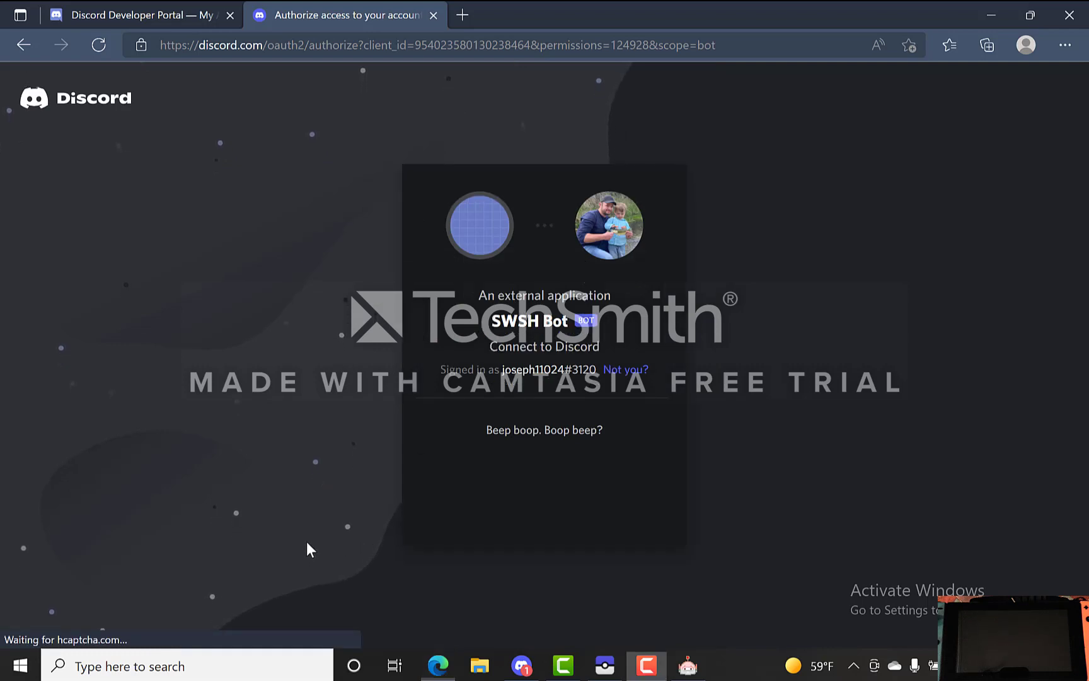
{"action": "left_click", "coordinate": [445, 486]}
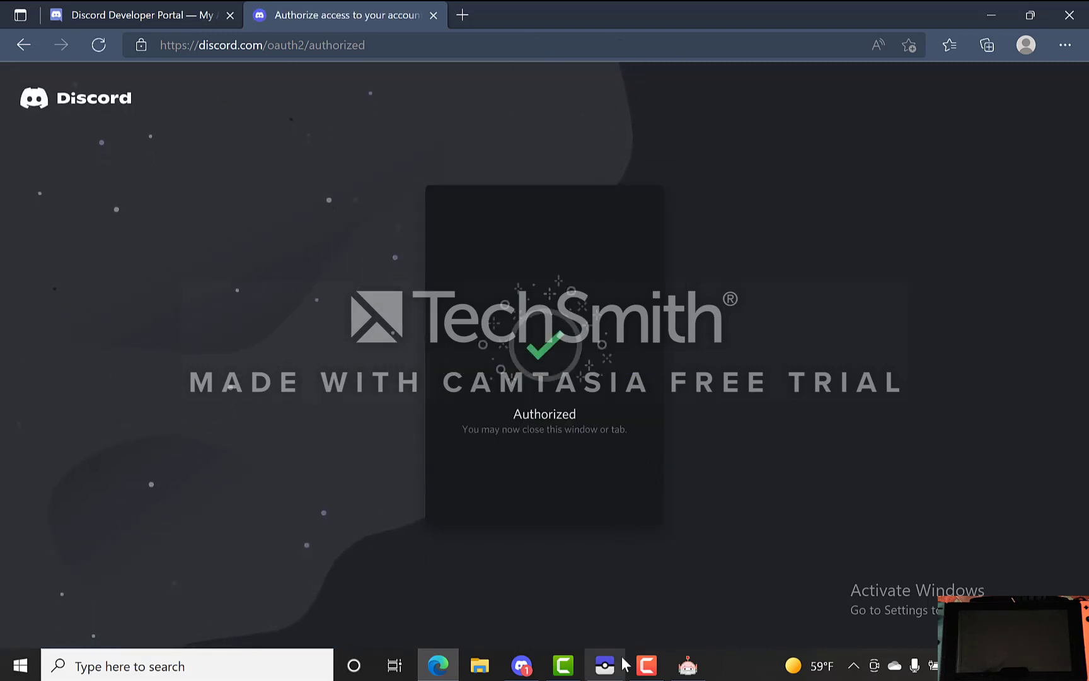
- Switch to the Discord app, check the newest entries in The Pokemon Empire's join-logs channel, and close the Edge window
{"action": "left_click", "coordinate": [522, 665]}
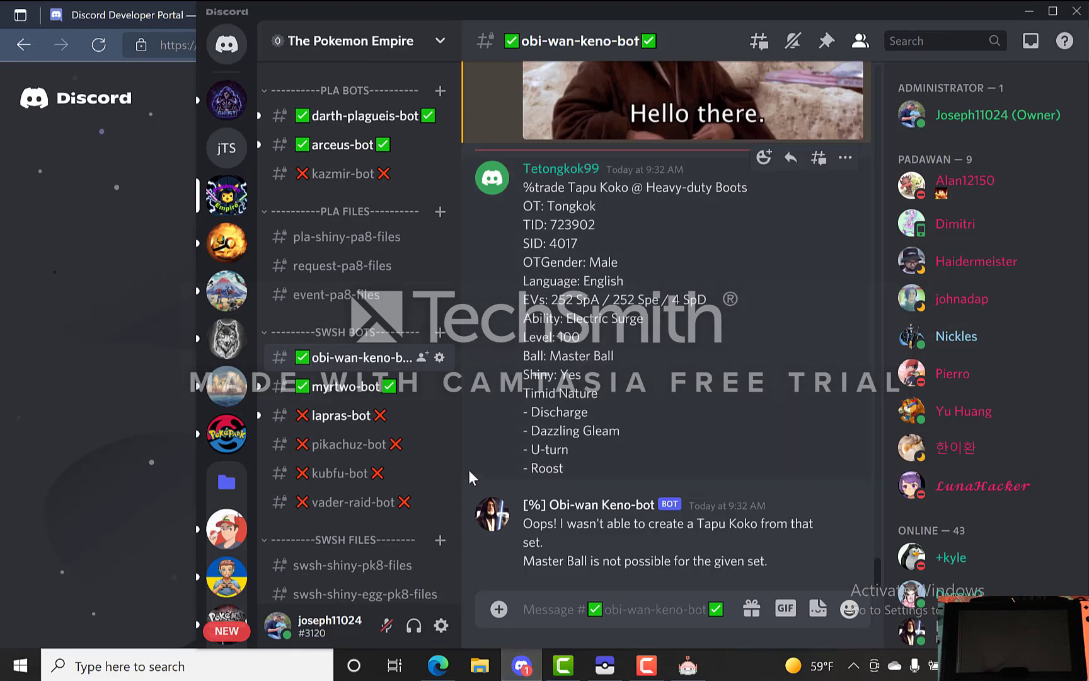
{"action": "scroll", "coordinate": [389, 311], "scroll_direction": "up", "scroll_amount": 15}
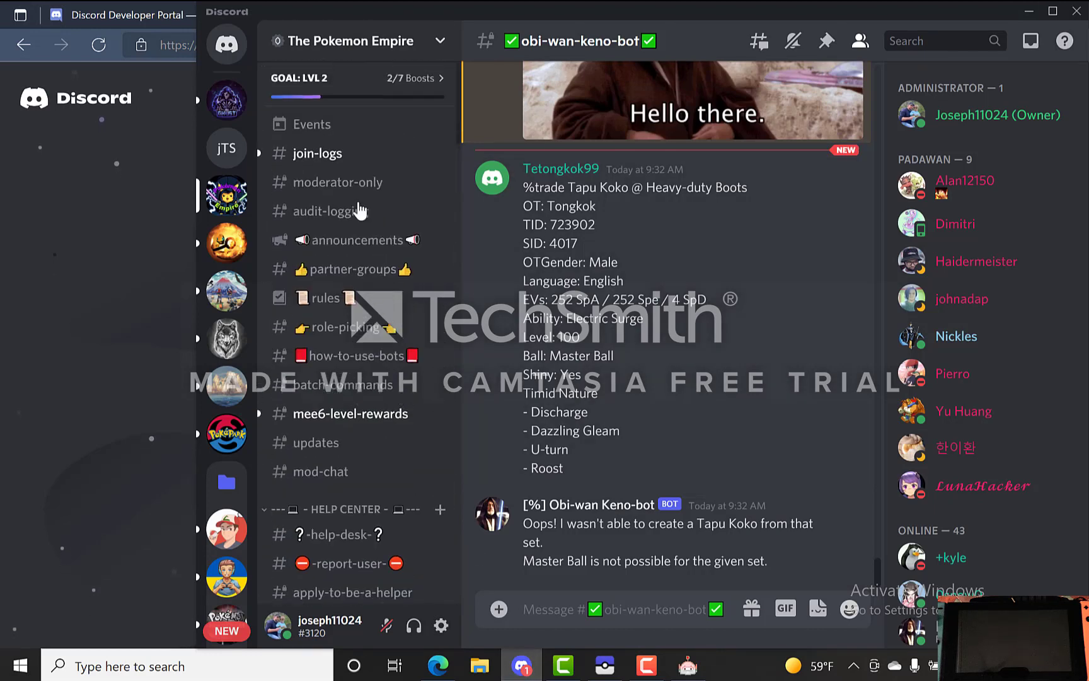
{"action": "left_click", "coordinate": [334, 158]}
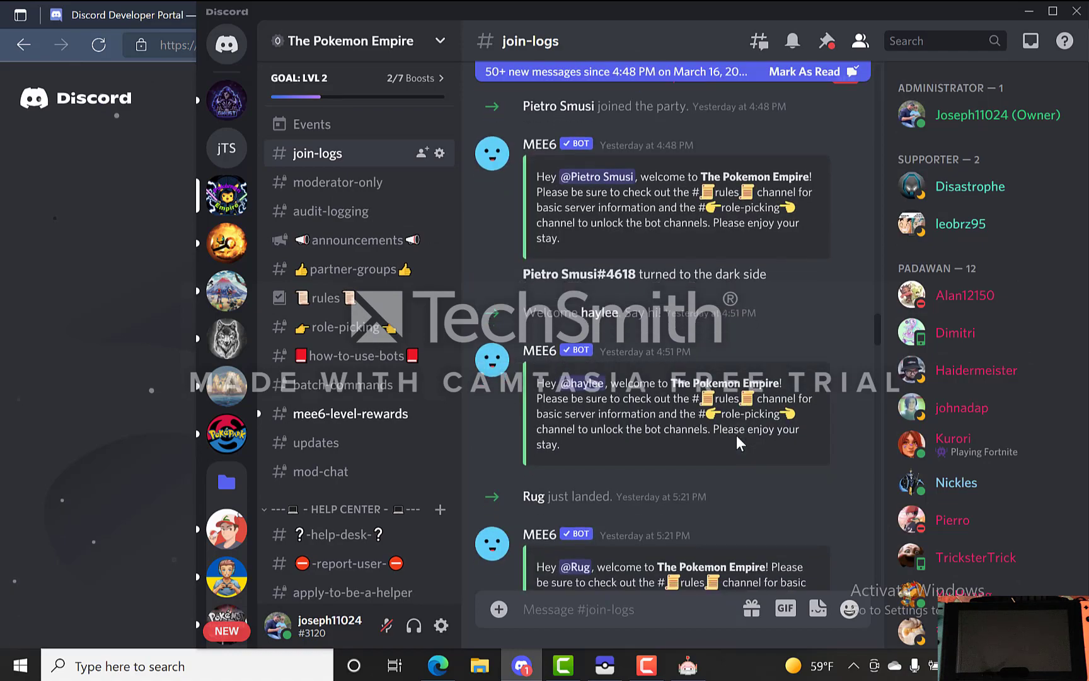
{"action": "scroll", "coordinate": [738, 443], "scroll_direction": "down", "scroll_amount": 15}
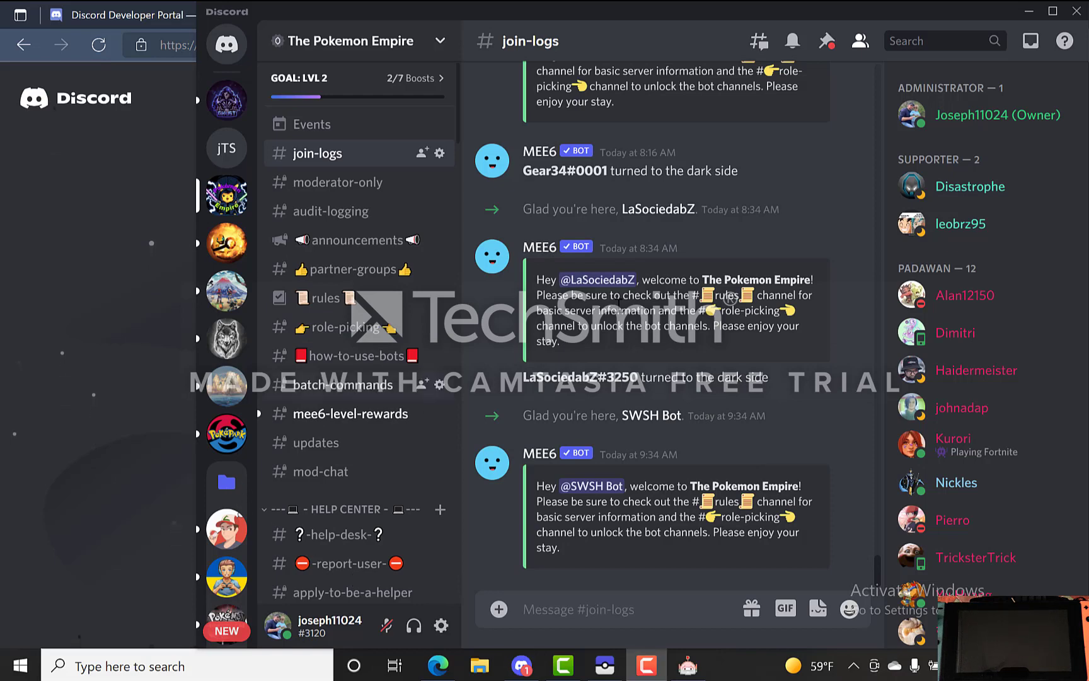
{"action": "left_click", "coordinate": [173, 275]}
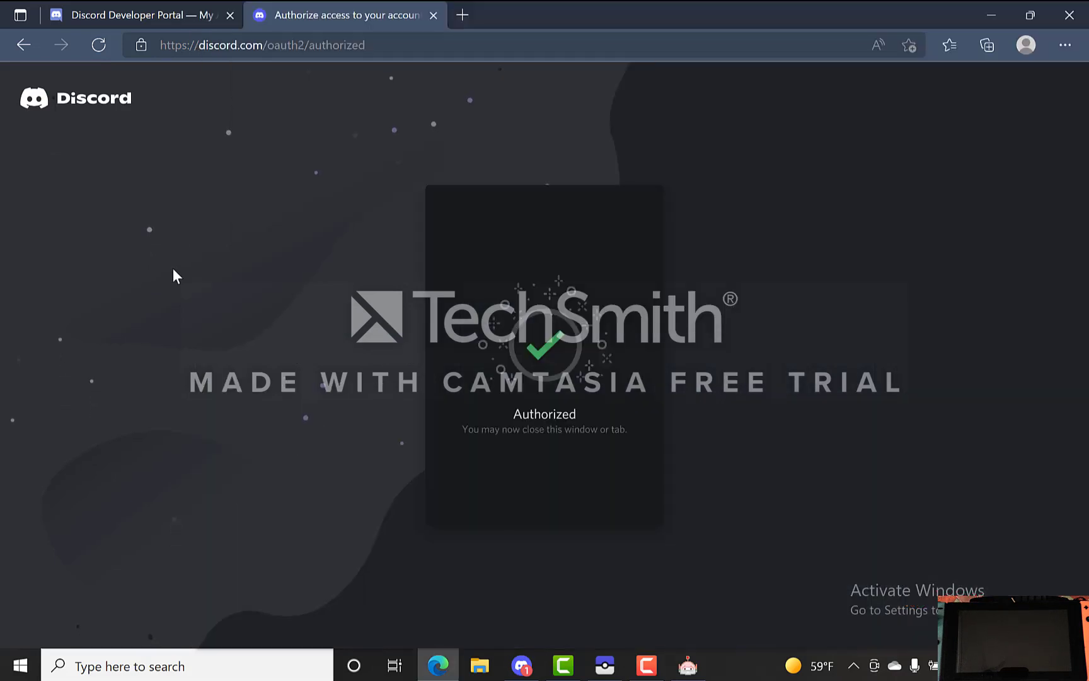
{"action": "left_click", "coordinate": [1070, 15]}
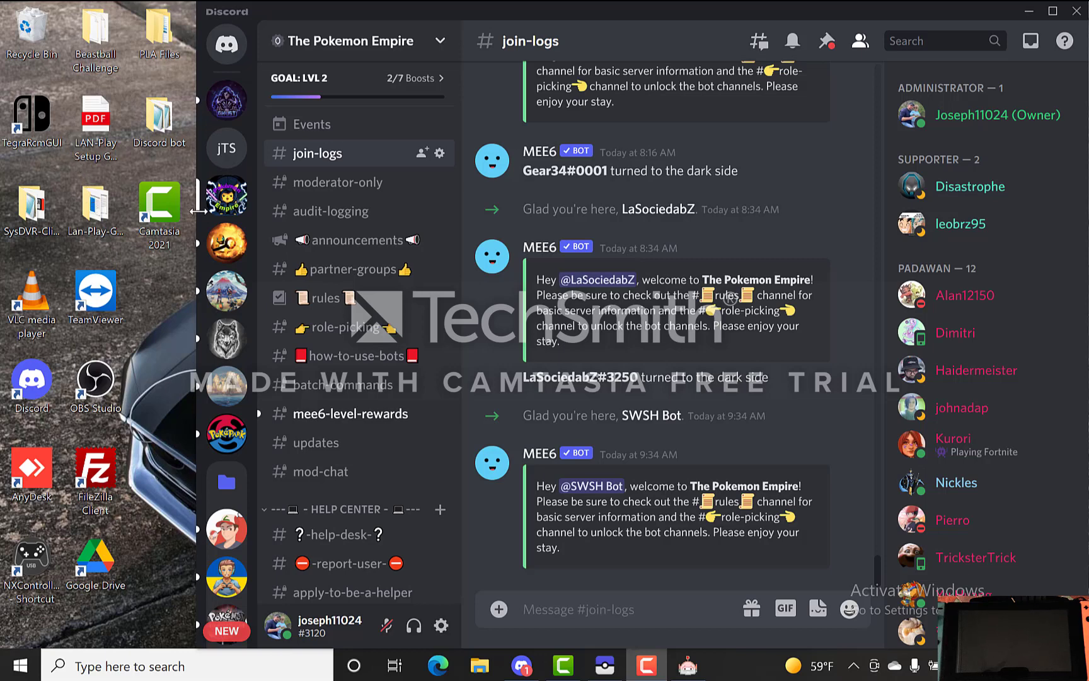
- Open The Pokemon Empire's role settings and move the SWSH Bot role up to directly below Myrtwo-Bot(&)
{"action": "left_click", "coordinate": [428, 49]}
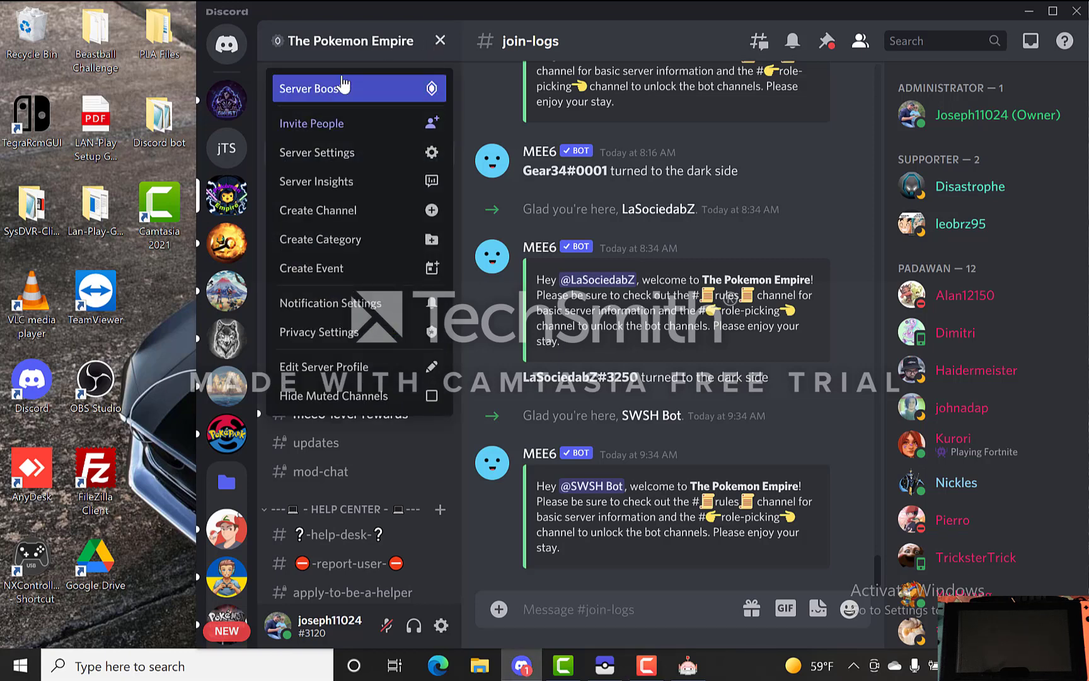
{"action": "key", "text": "F10"}
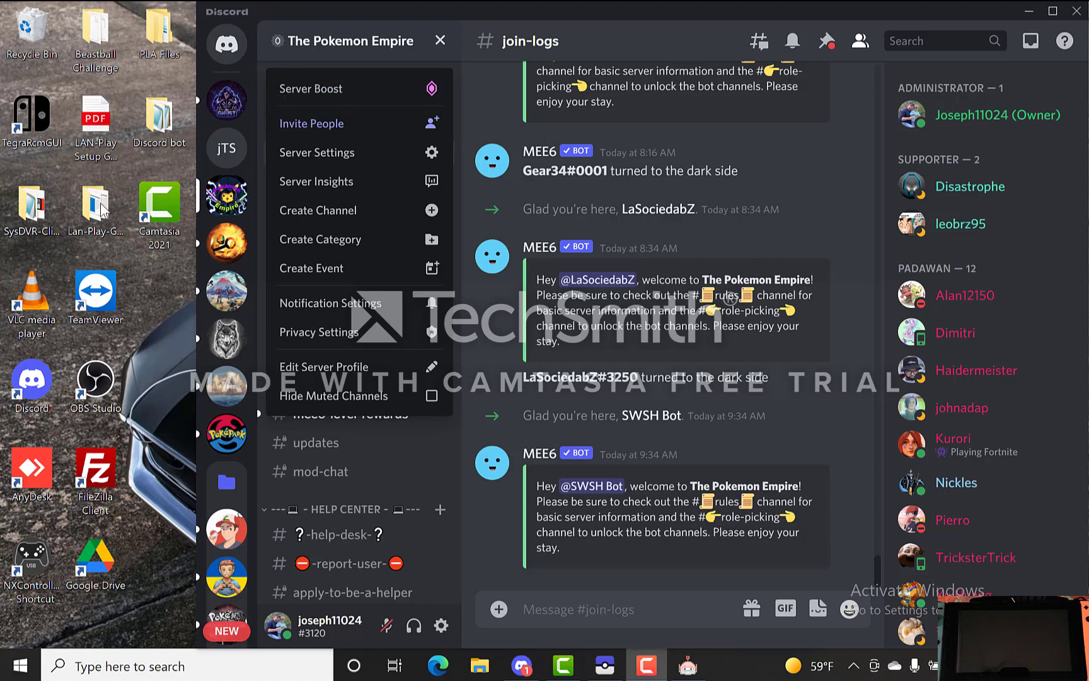
{"action": "left_click", "coordinate": [358, 153]}
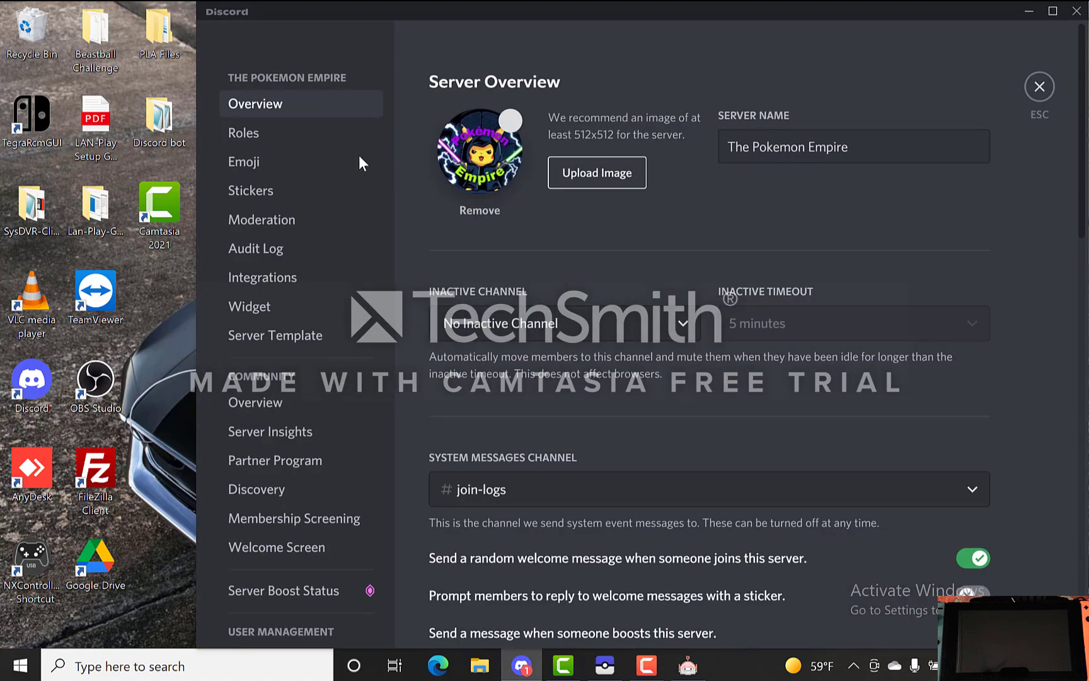
{"action": "left_click", "coordinate": [295, 140]}
{"action": "scroll", "coordinate": [623, 473], "scroll_direction": "down", "scroll_amount": 5}
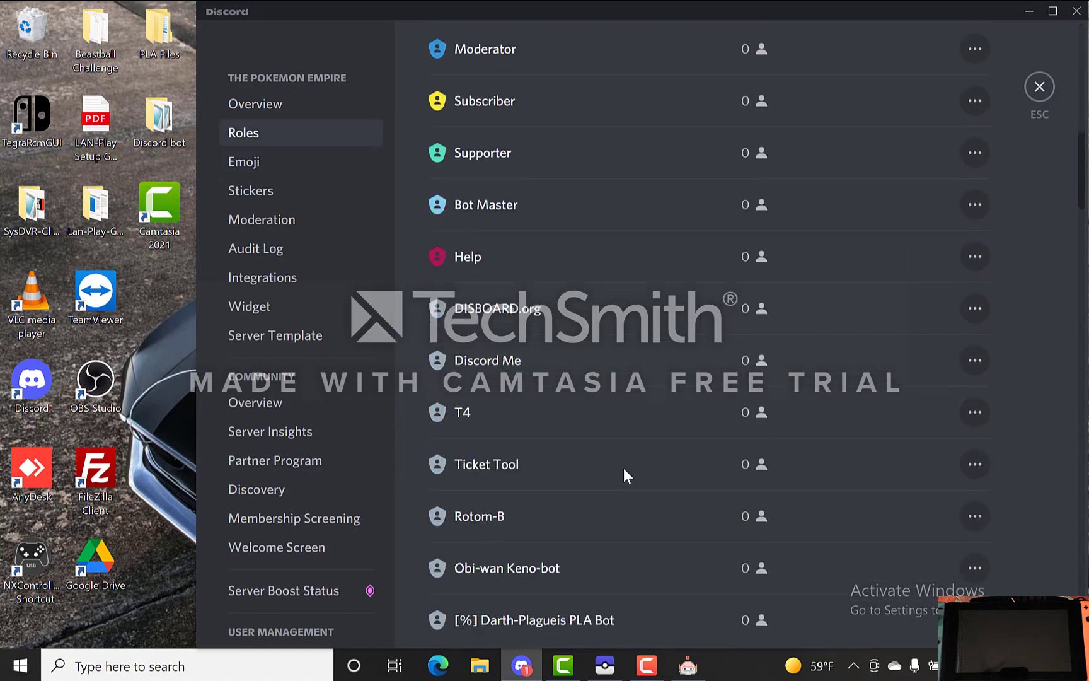
{"action": "scroll", "coordinate": [624, 469], "scroll_direction": "down", "scroll_amount": 10}
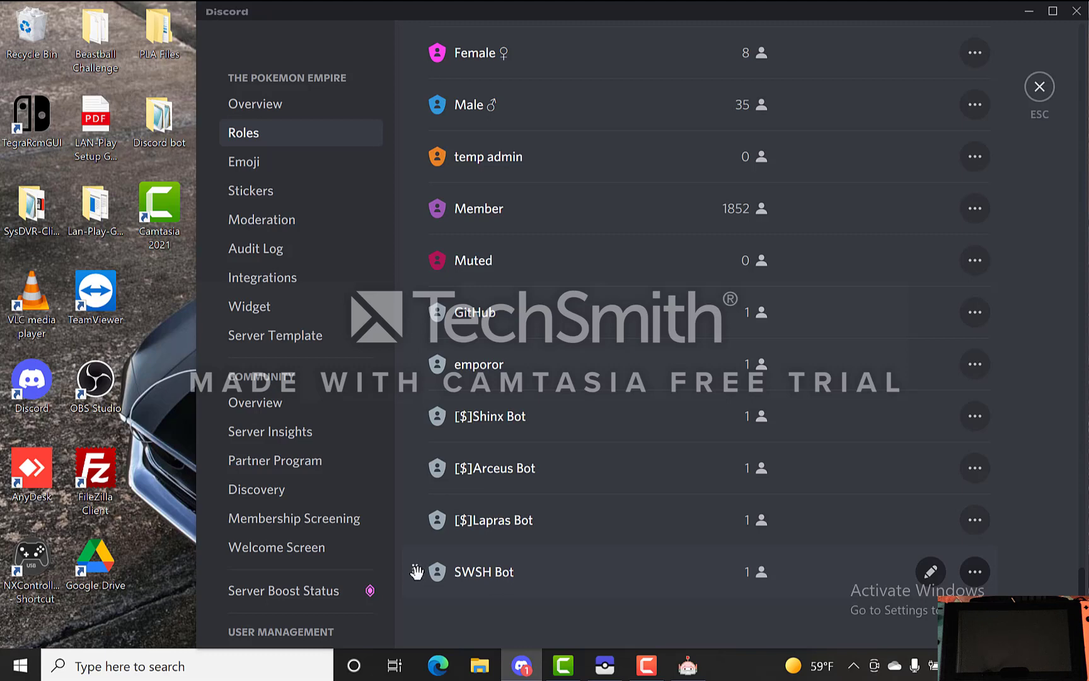
{"action": "left_click_drag", "start_coordinate": [416, 572], "coordinate": [432, 358]}
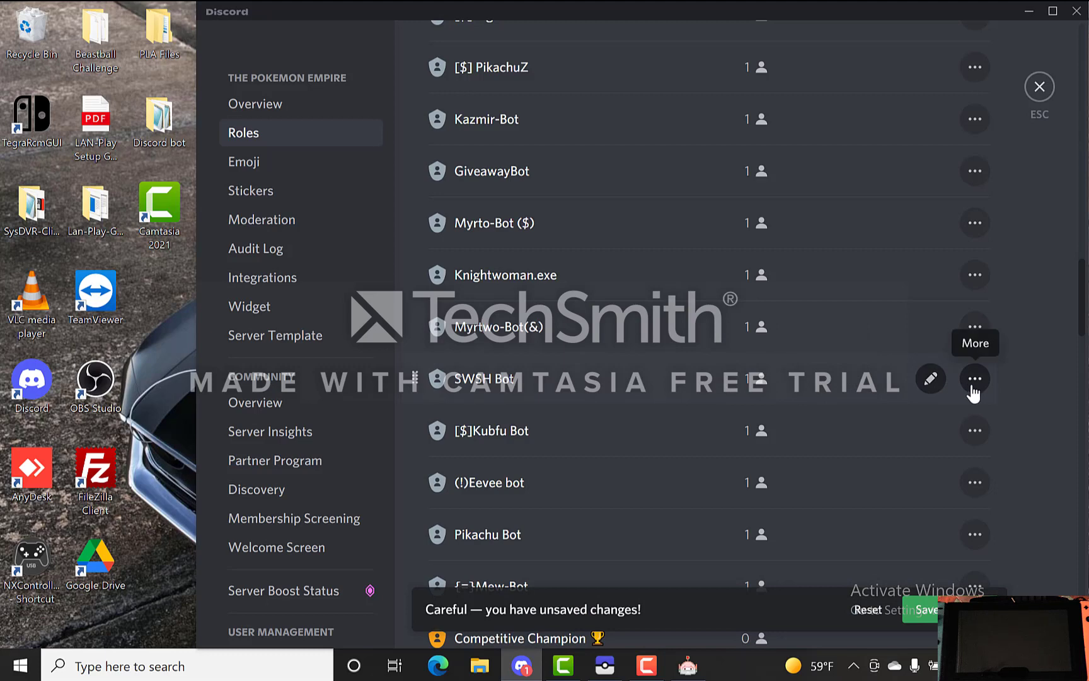
- Open the SWSH Bot role for editing and review its permissions, from the general server ones through Manage Messages to Administrator
{"action": "left_click", "coordinate": [931, 379]}
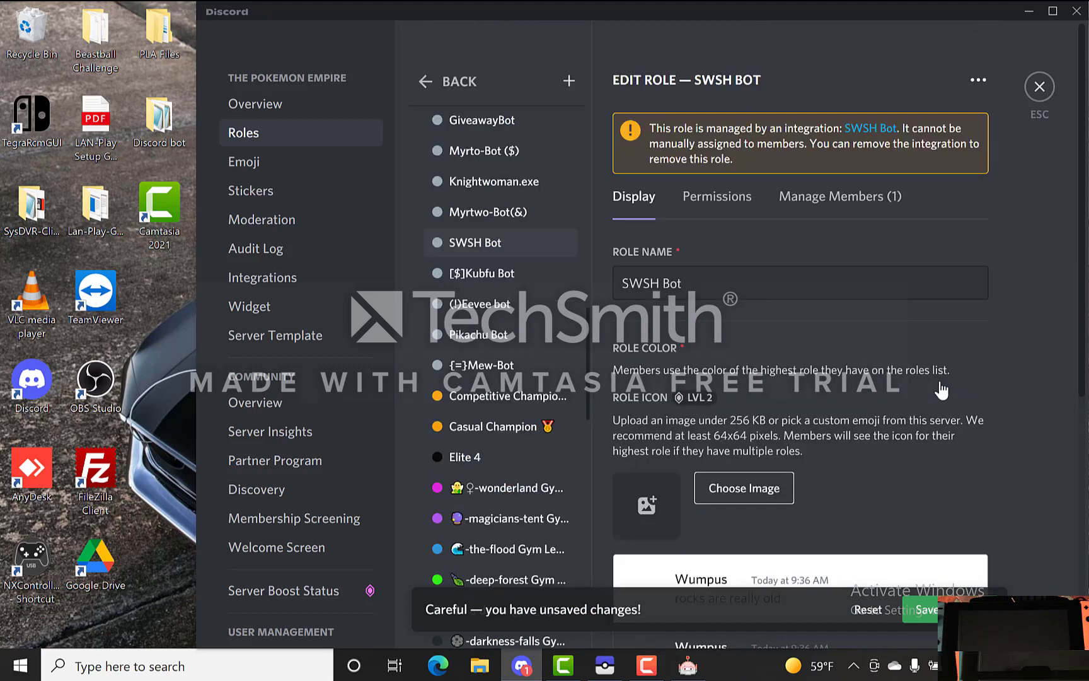
{"action": "left_click", "coordinate": [731, 209]}
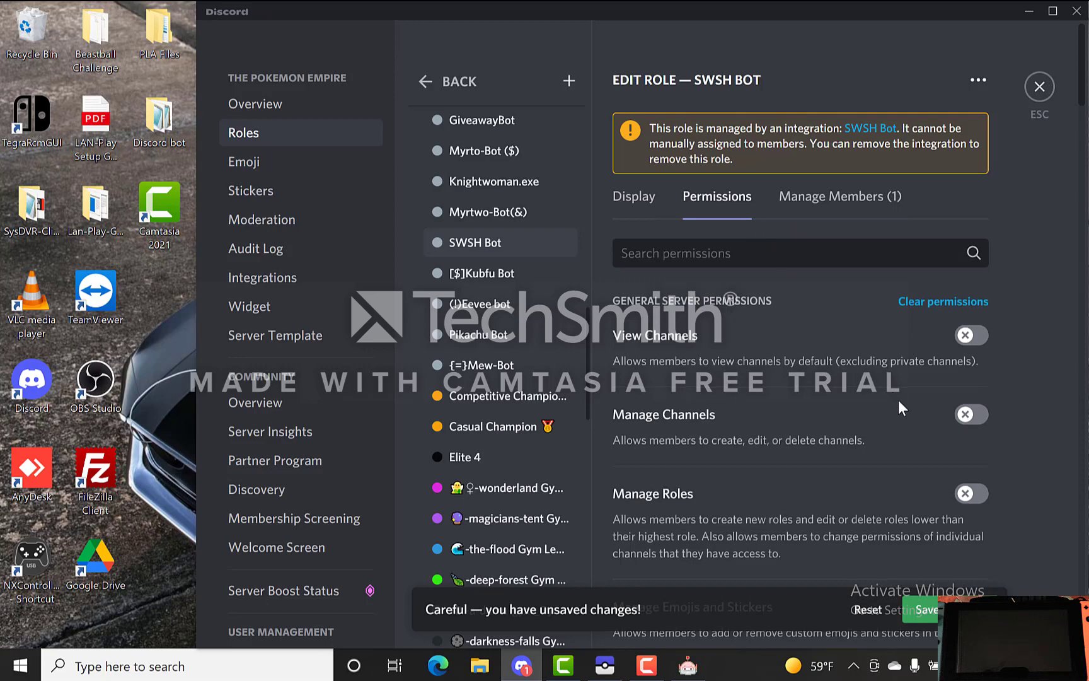
{"action": "scroll", "coordinate": [899, 399], "scroll_direction": "down", "scroll_amount": 10}
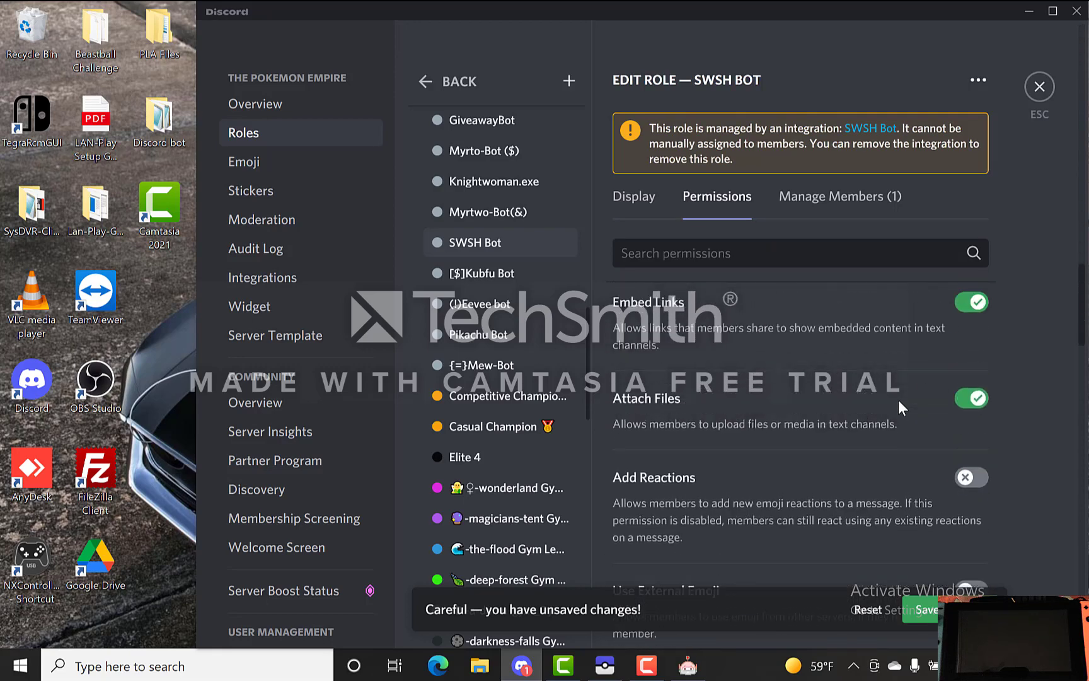
{"action": "scroll", "coordinate": [899, 400], "scroll_direction": "up", "scroll_amount": 5}
{"action": "left_click", "coordinate": [899, 401]}
{"action": "scroll", "coordinate": [899, 401], "scroll_direction": "up", "scroll_amount": 1}
{"action": "scroll", "coordinate": [900, 406], "scroll_direction": "down", "scroll_amount": 15}
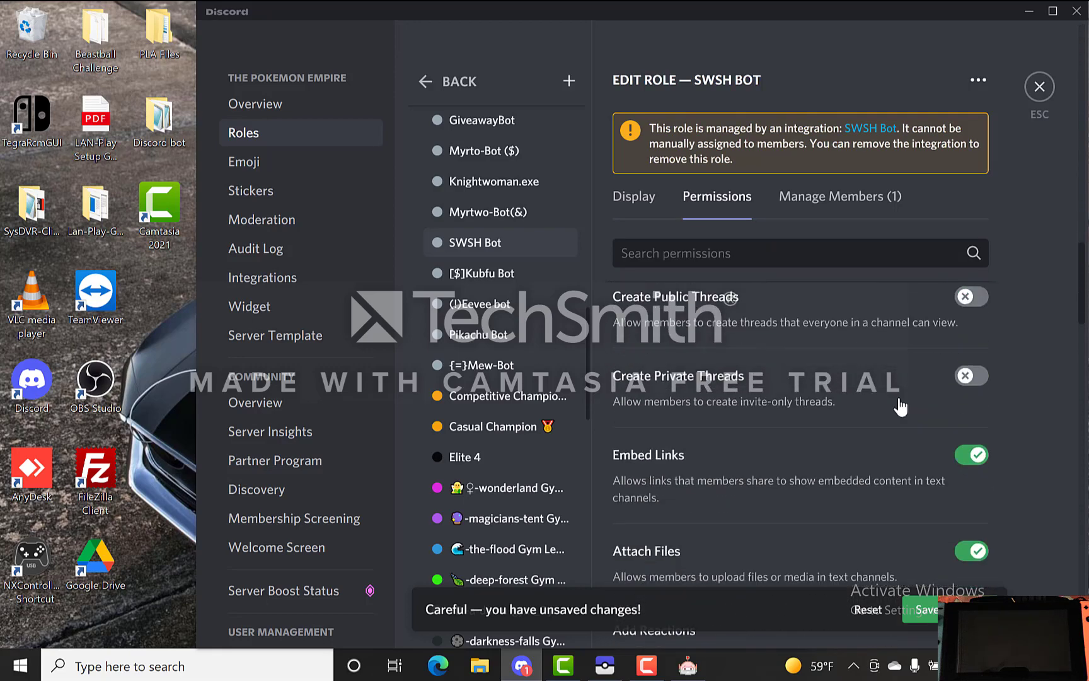
{"action": "scroll", "coordinate": [900, 407], "scroll_direction": "down", "scroll_amount": 2}
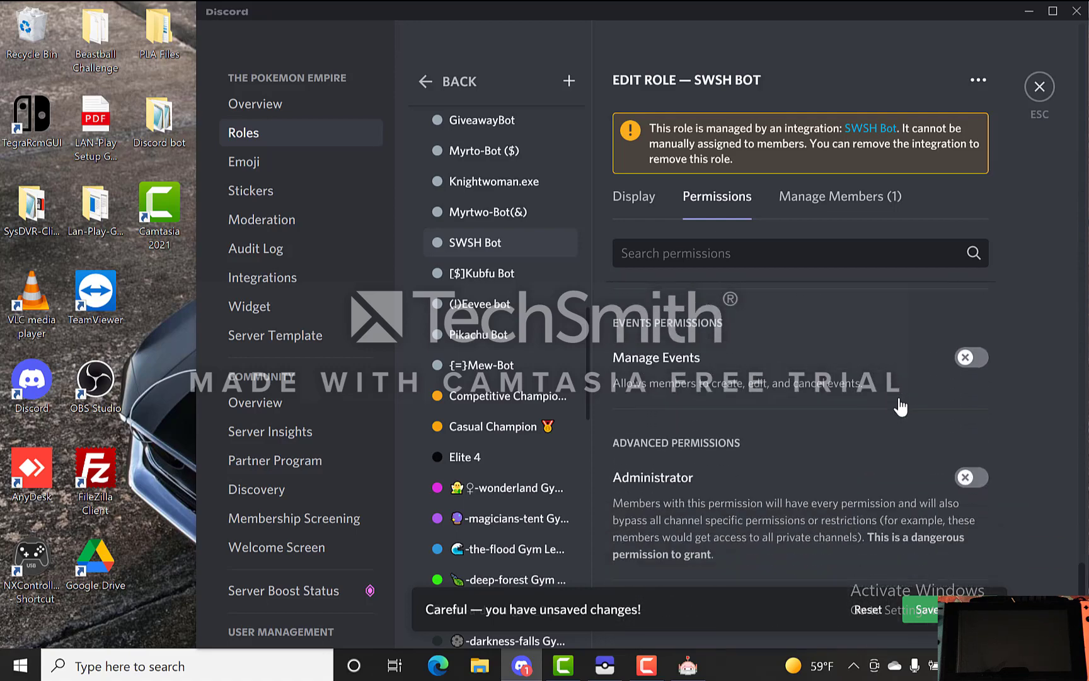
{"action": "scroll", "coordinate": [901, 406], "scroll_direction": "up", "scroll_amount": 10}
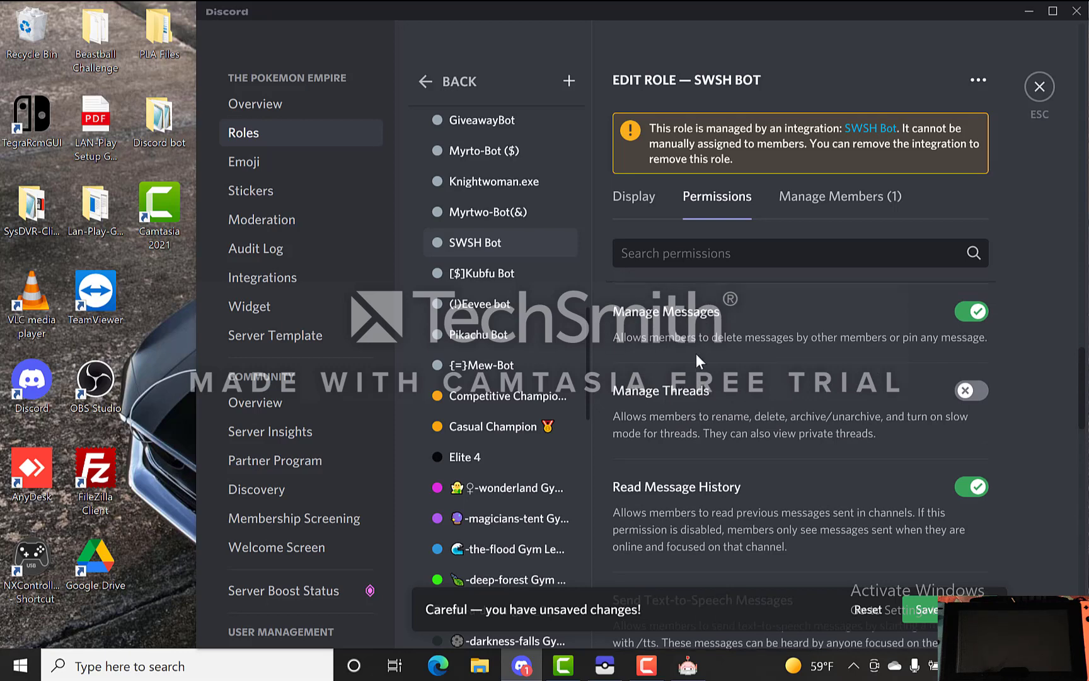
{"action": "scroll", "coordinate": [696, 354], "scroll_direction": "up", "scroll_amount": 5}
{"action": "scroll", "coordinate": [695, 354], "scroll_direction": "down", "scroll_amount": 8}
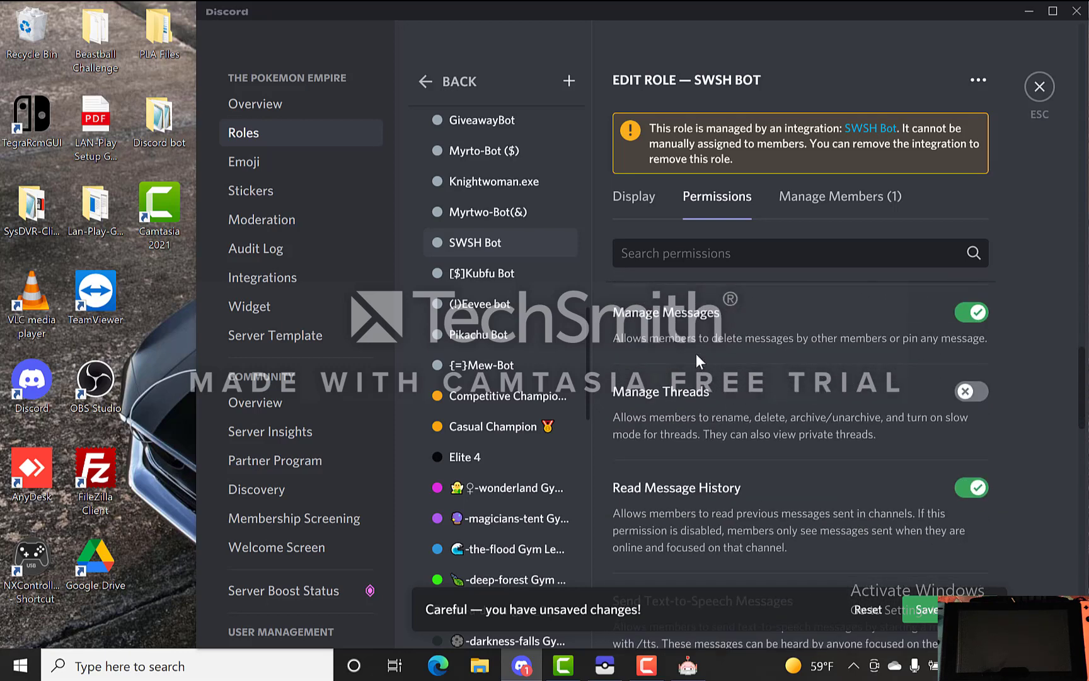
- Save the pending changes to the server's role order
{"action": "scroll", "coordinate": [696, 355], "scroll_direction": "up", "scroll_amount": 8}
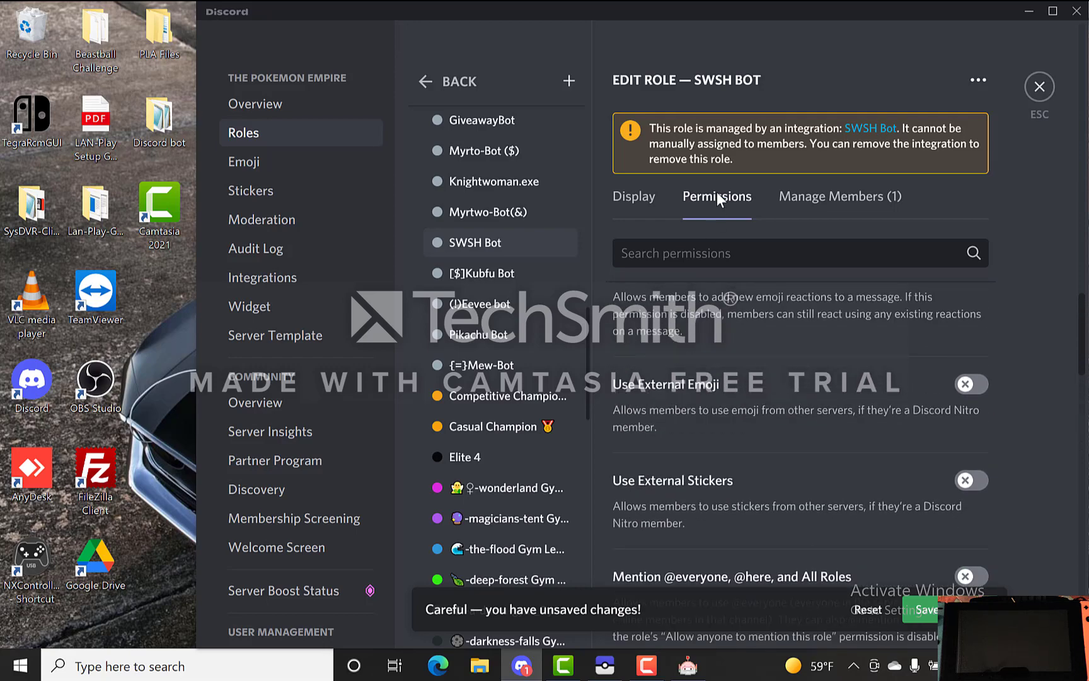
{"action": "scroll", "coordinate": [887, 346], "scroll_direction": "up", "scroll_amount": 10}
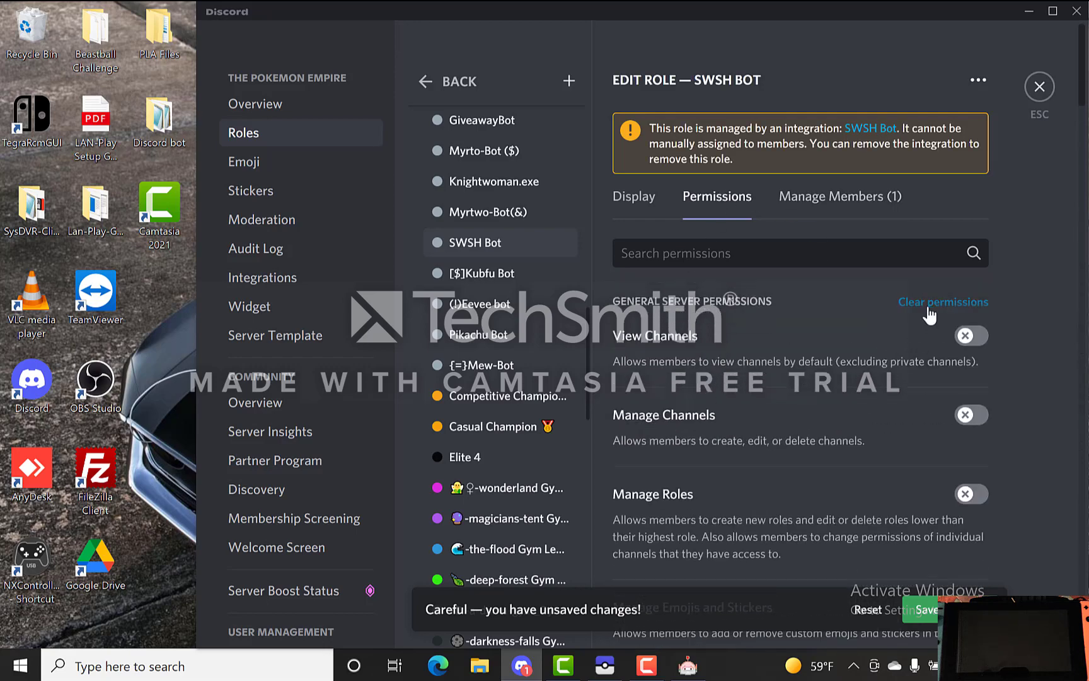
{"action": "left_click", "coordinate": [928, 610]}
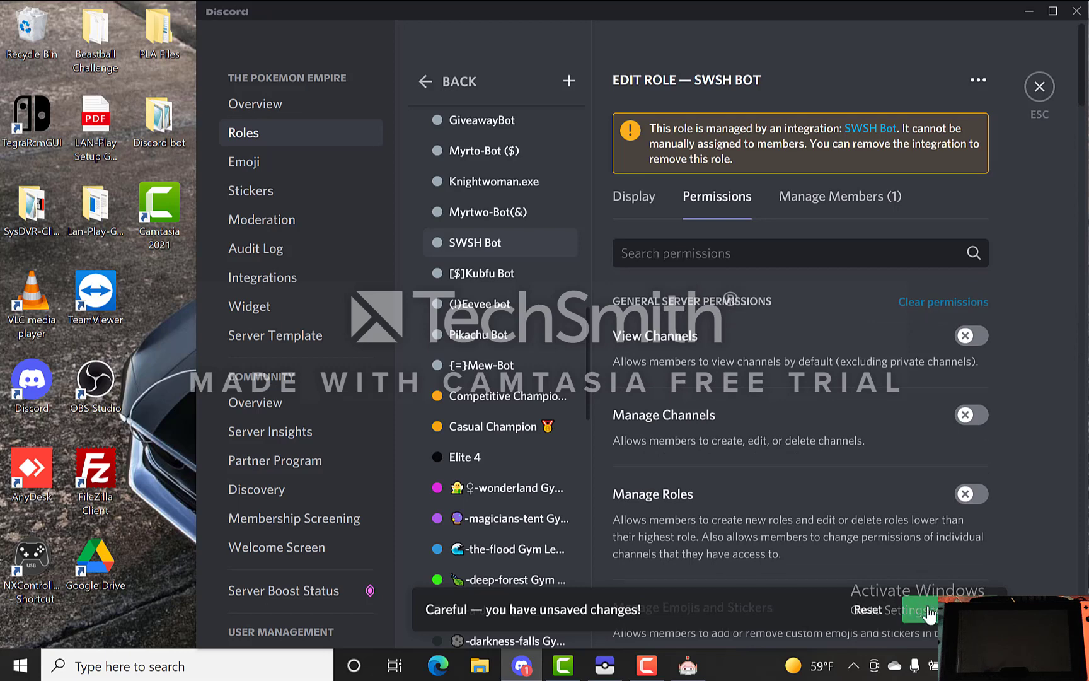
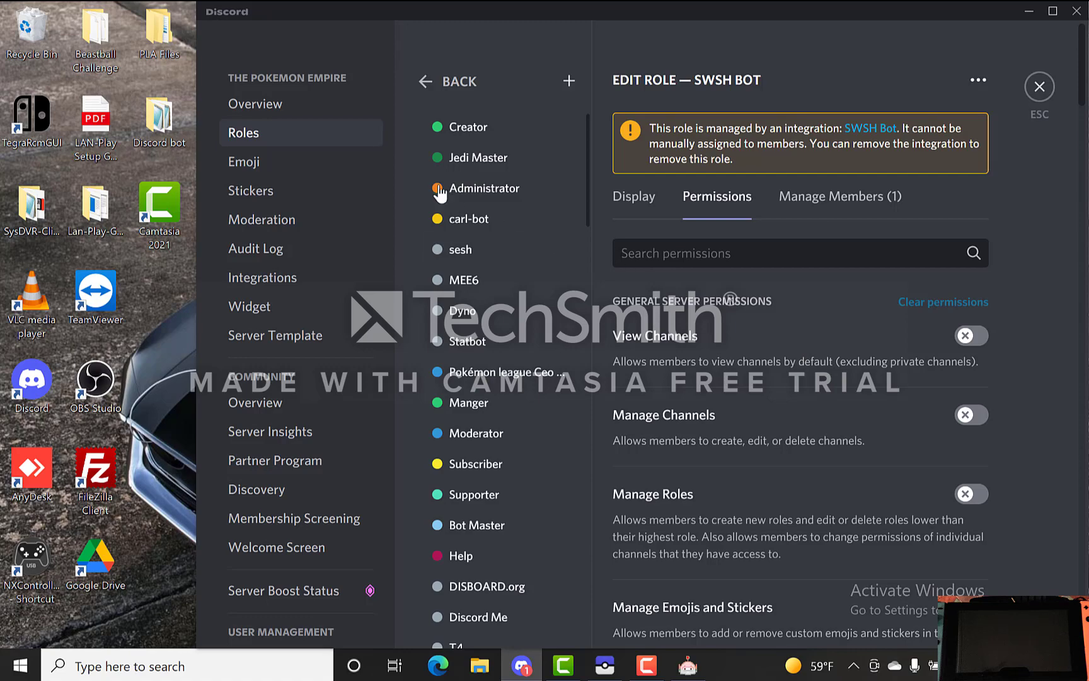
- Leave the role settings and create a private text channel named swsh-bot under SWSH BOTS, without adding members or roles
{"action": "left_click", "coordinate": [1038, 86]}
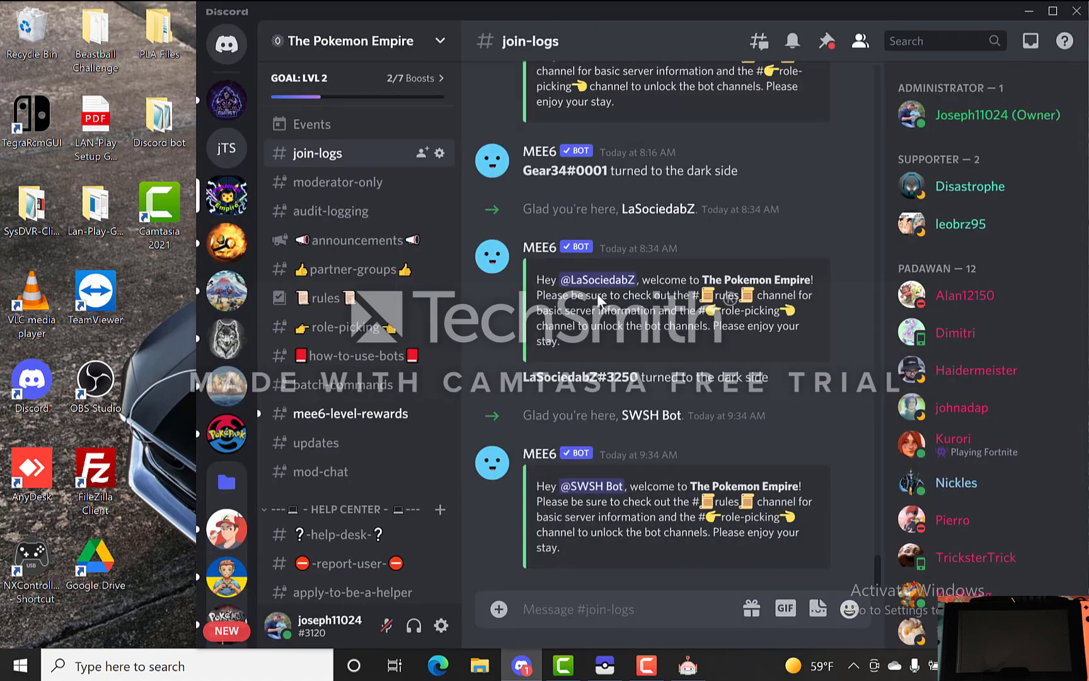
{"action": "scroll", "coordinate": [326, 484], "scroll_direction": "down", "scroll_amount": 1}
{"action": "scroll", "coordinate": [326, 484], "scroll_direction": "down", "scroll_amount": 12}
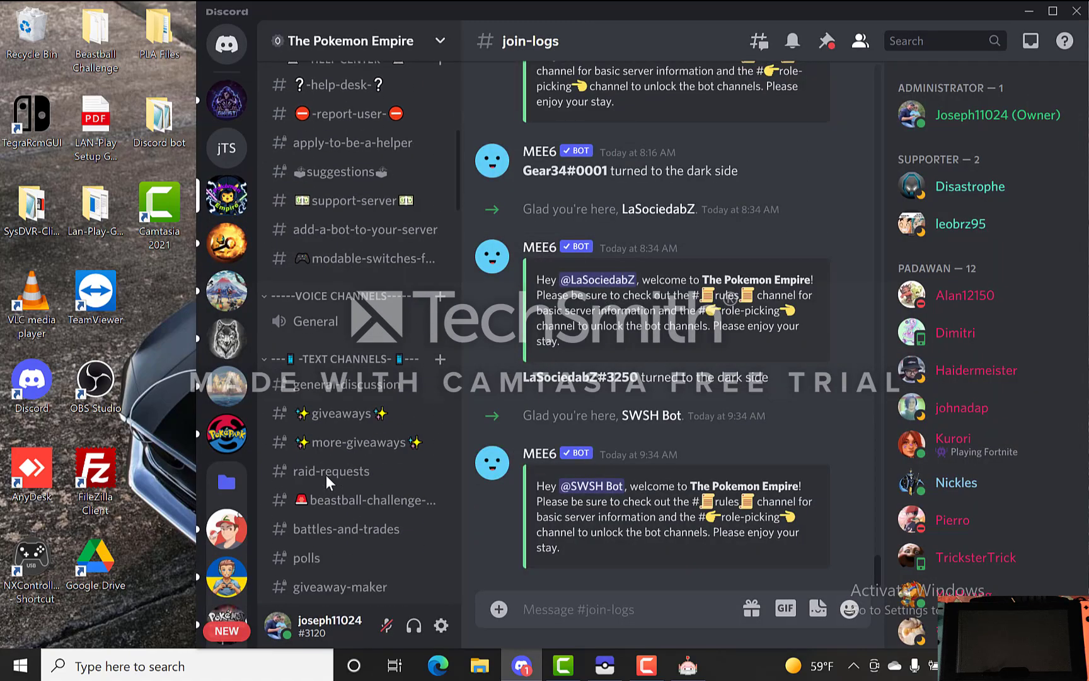
{"action": "scroll", "coordinate": [326, 479], "scroll_direction": "down", "scroll_amount": 5}
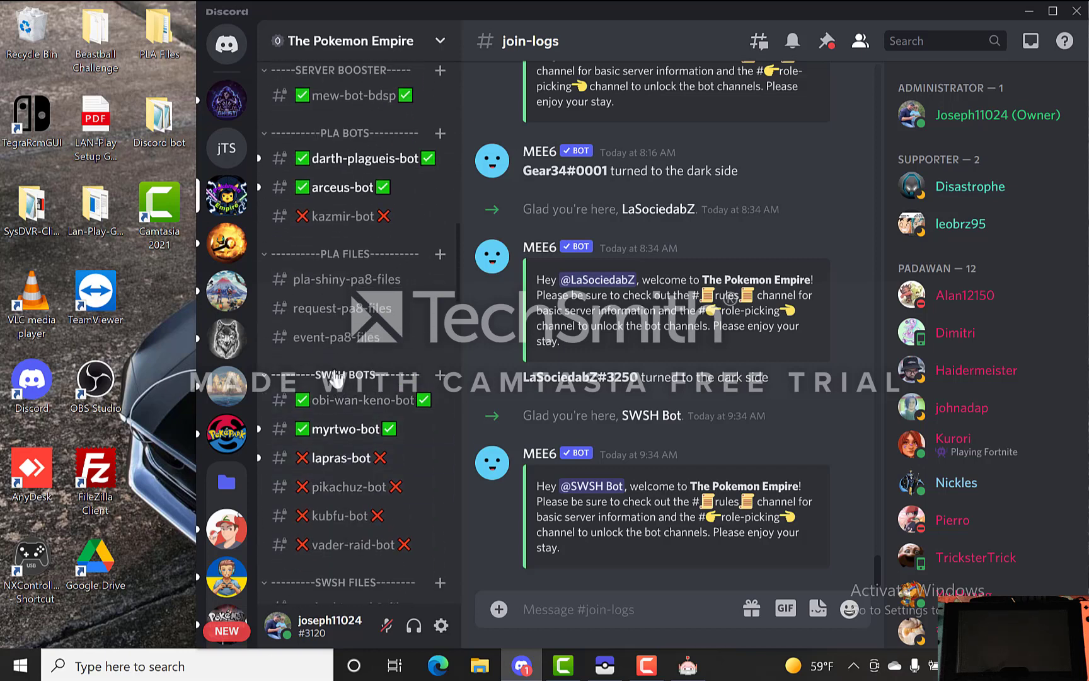
{"action": "left_click", "coordinate": [441, 376]}
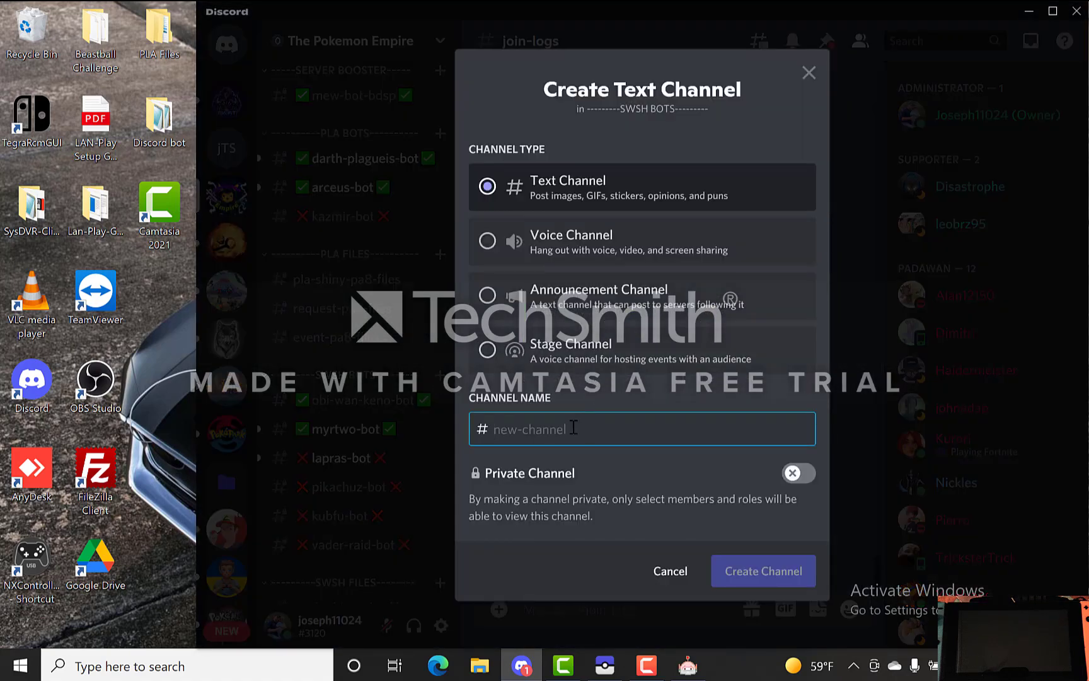
{"action": "type", "text": "sws"}
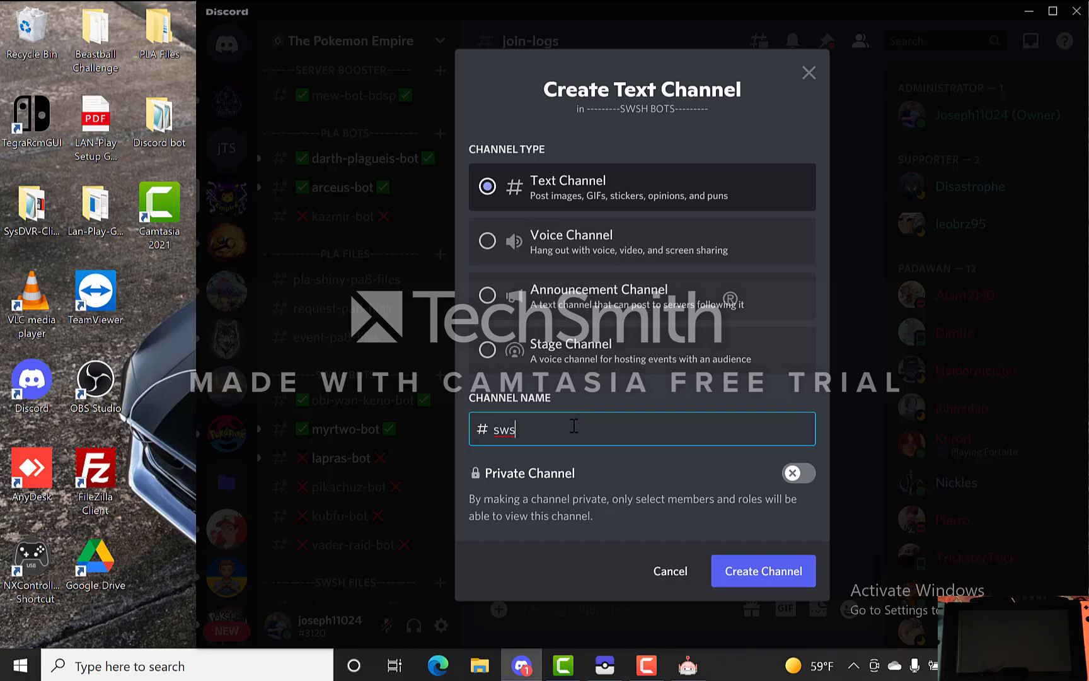
{"action": "type", "text": "h-bot"}
{"action": "left_click", "coordinate": [795, 477]}
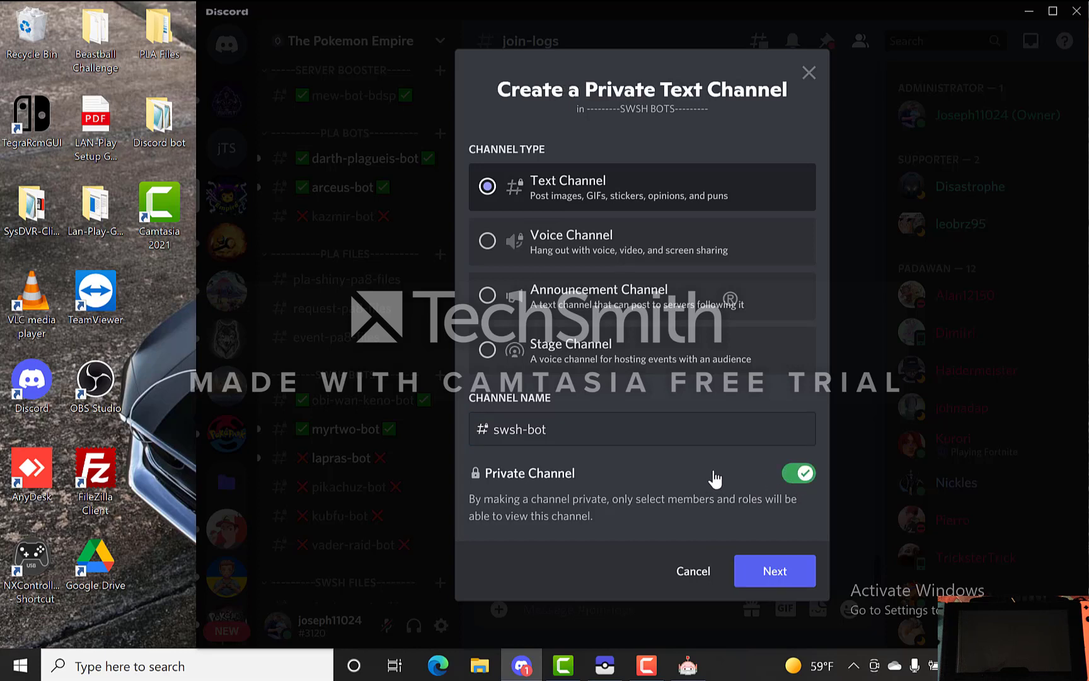
{"action": "left_click", "coordinate": [765, 573]}
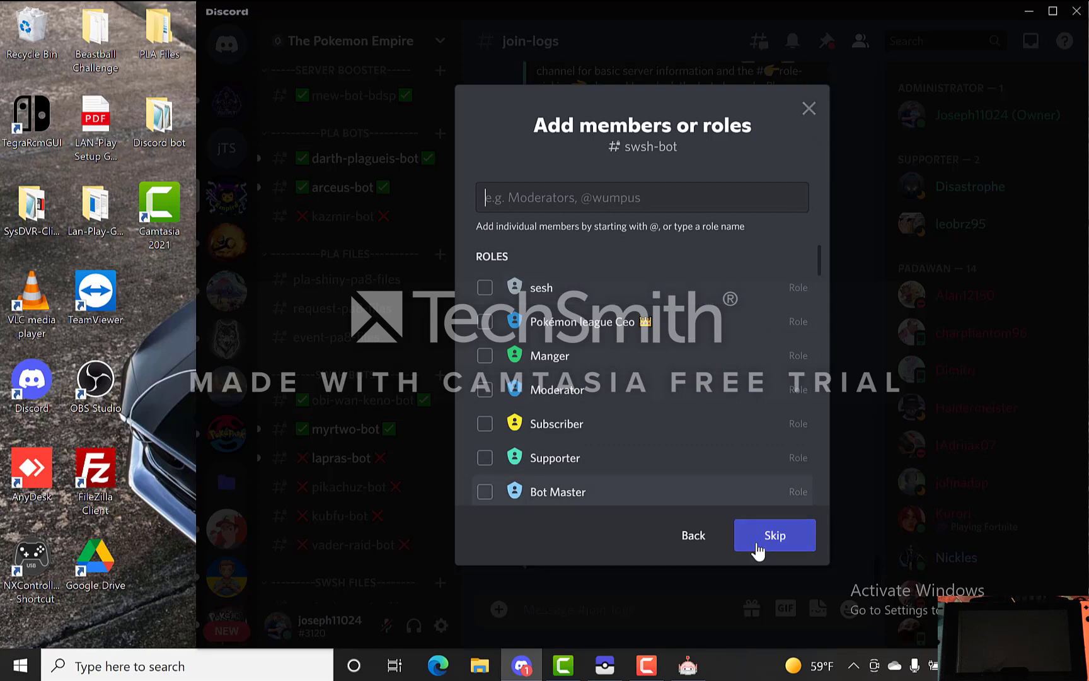
{"action": "left_click", "coordinate": [784, 537]}
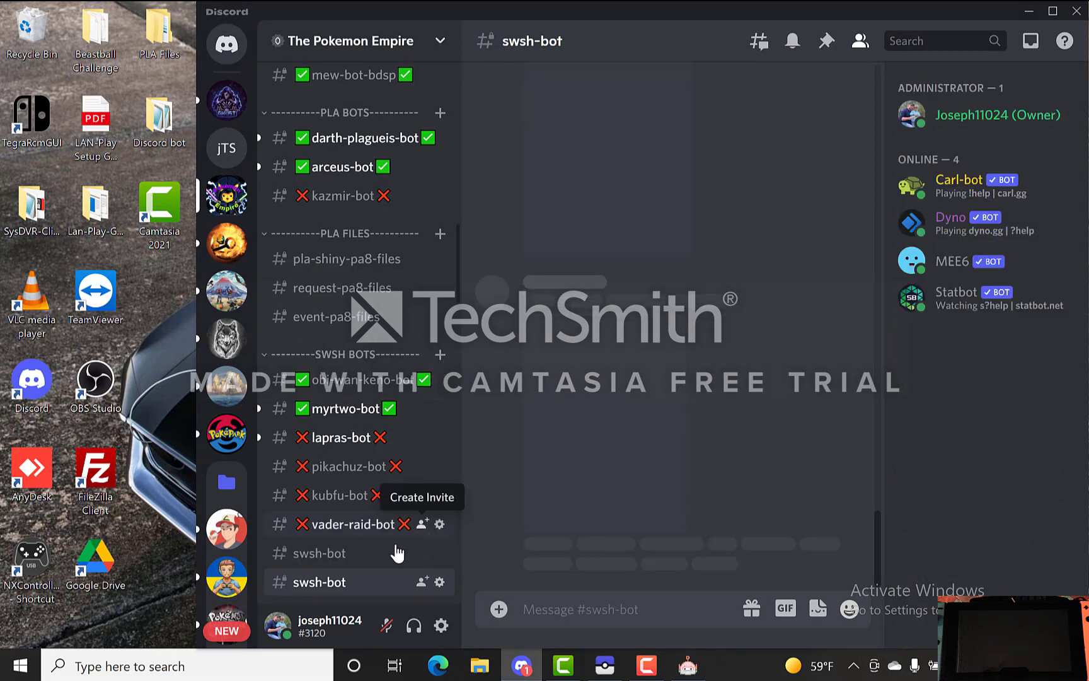
- Delete the duplicate swsh-bot channel at the end of the SWSH BOTS category and open the remaining swsh-bot channel
{"action": "scroll", "coordinate": [375, 574], "scroll_direction": "down", "scroll_amount": 3}
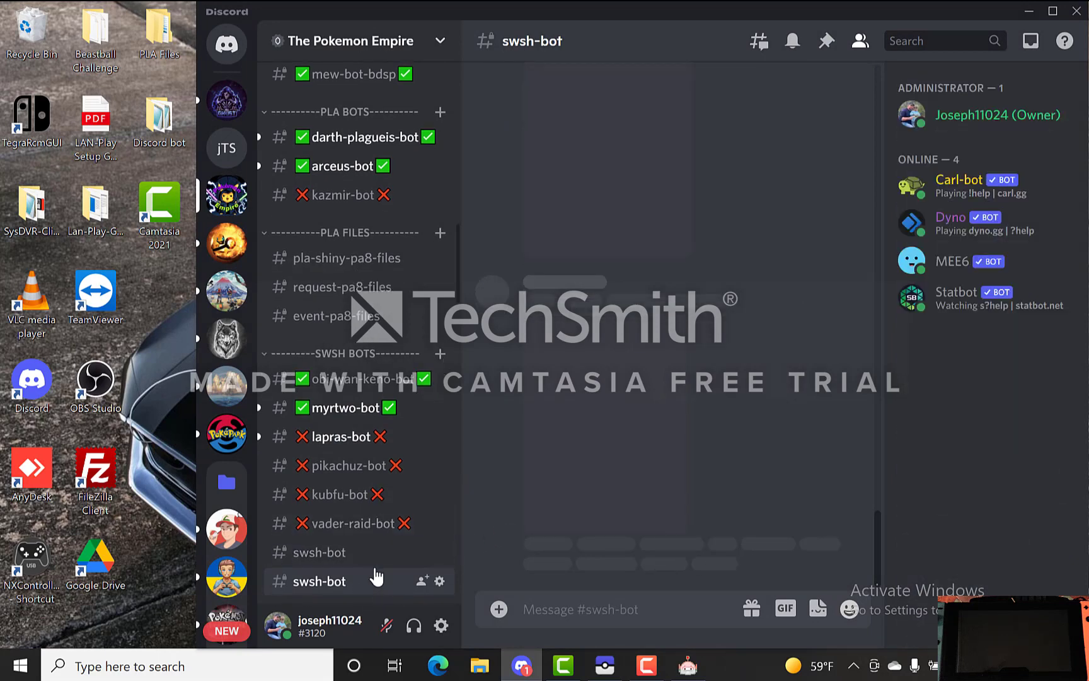
{"action": "scroll", "coordinate": [375, 574], "scroll_direction": "down", "scroll_amount": 1}
{"action": "left_click", "coordinate": [320, 411]}
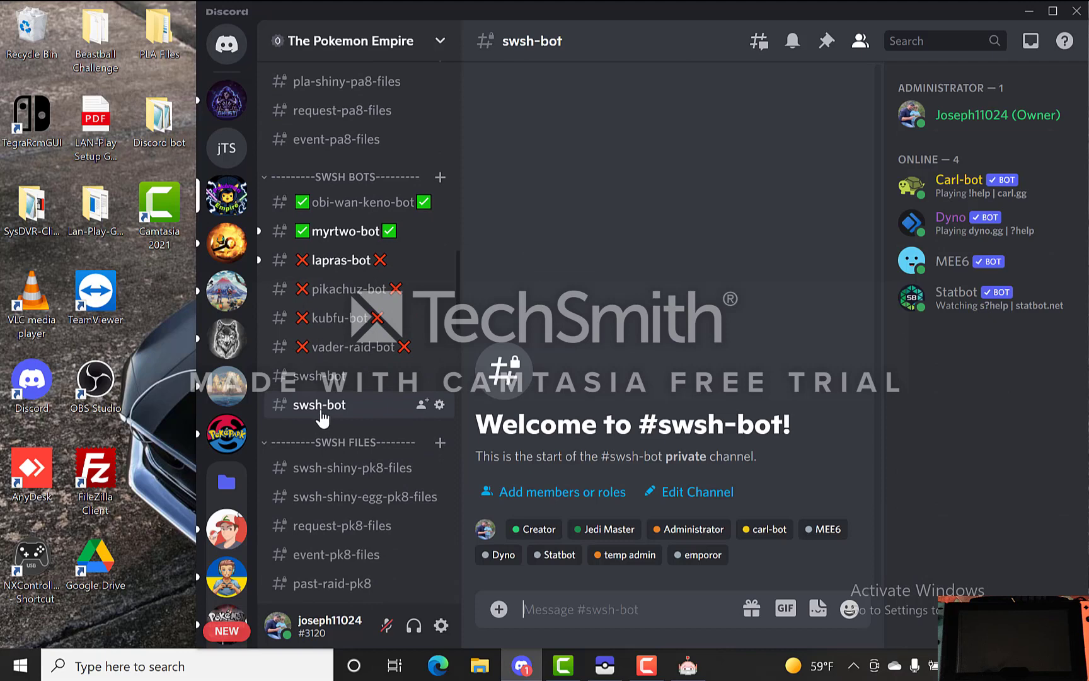
{"action": "right_click", "coordinate": [320, 412]}
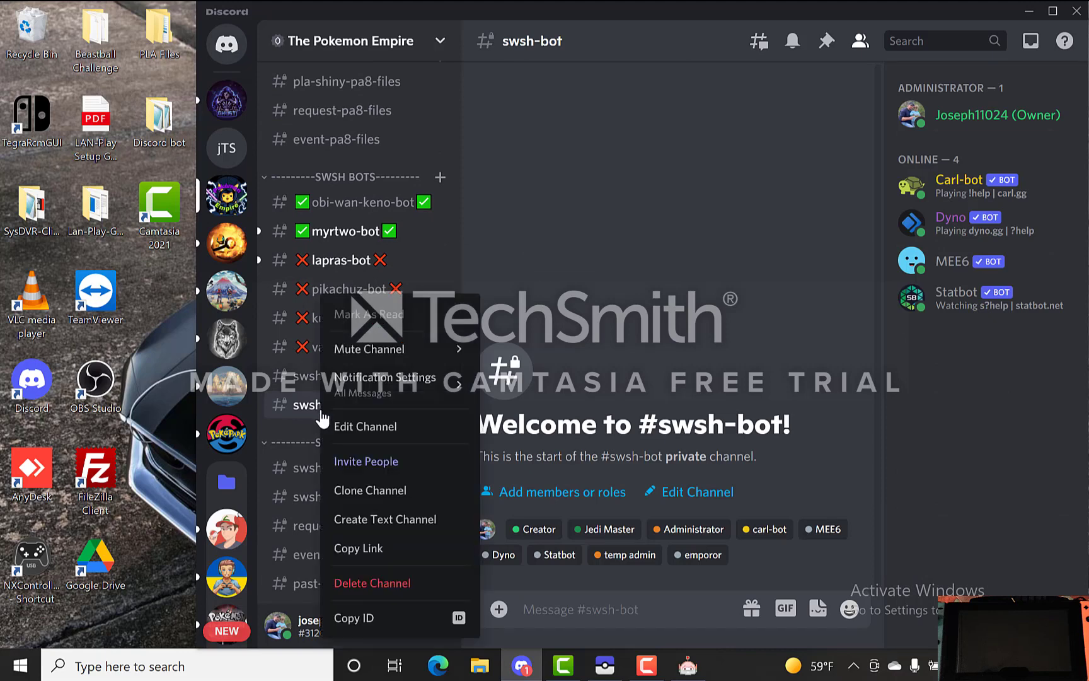
{"action": "left_click", "coordinate": [363, 590]}
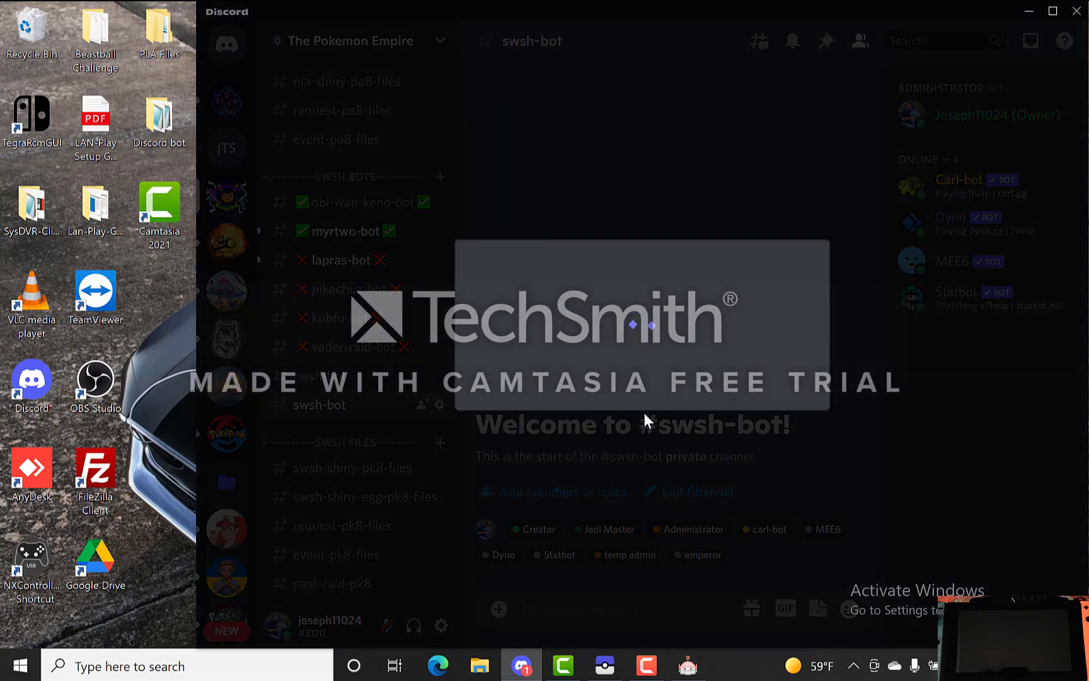
{"action": "left_click", "coordinate": [750, 383]}
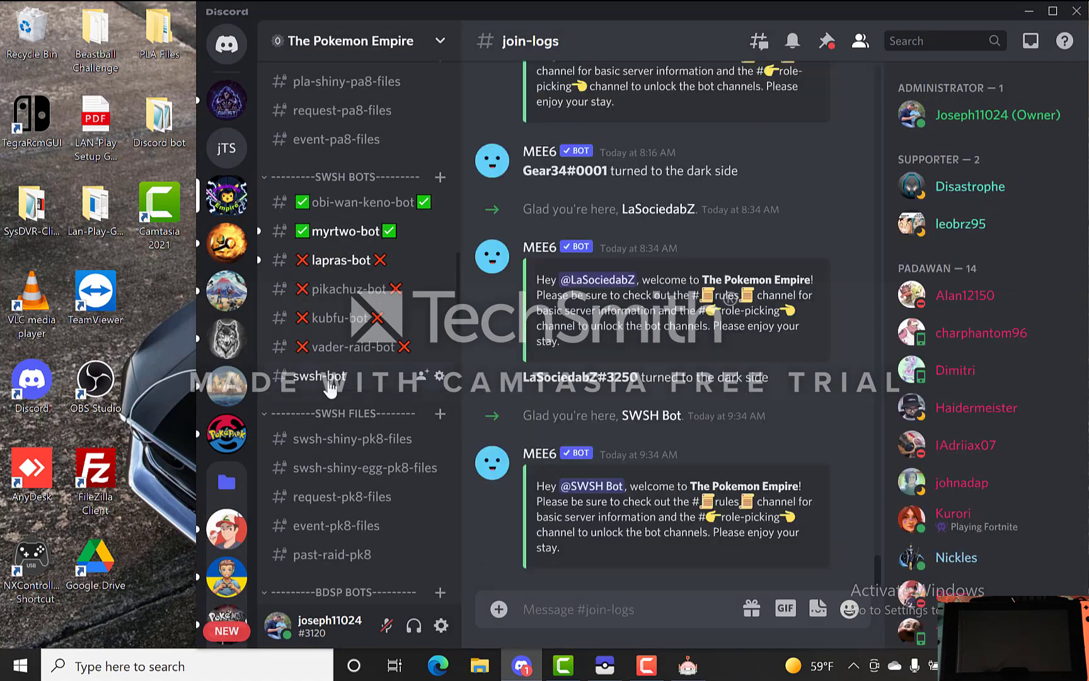
{"action": "left_click", "coordinate": [341, 378]}
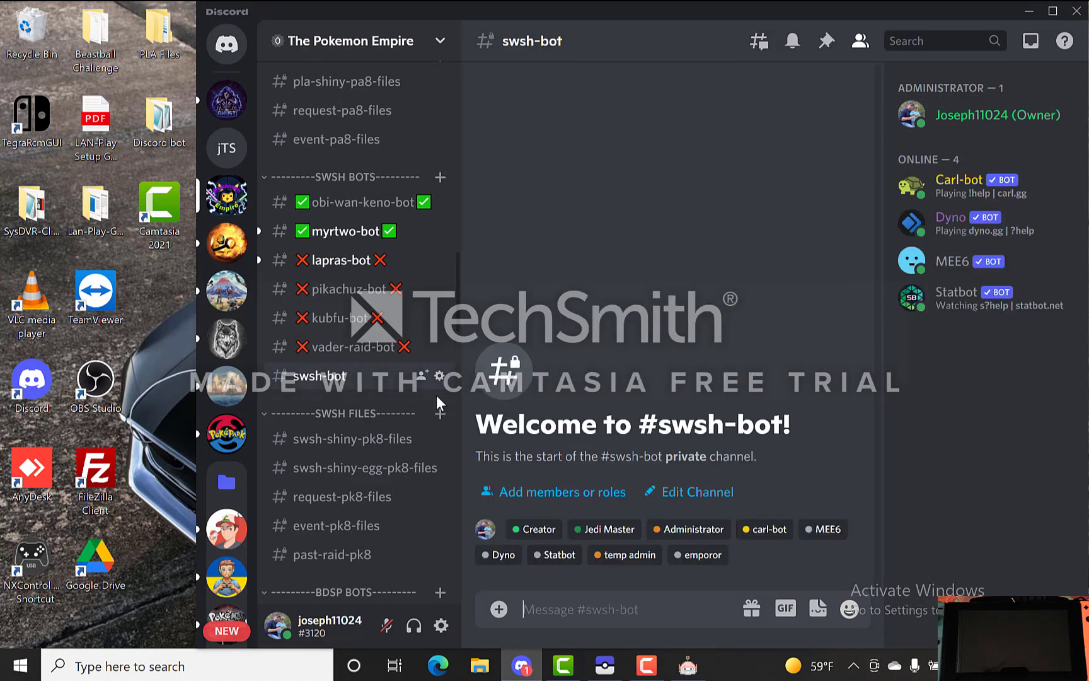
{"action": "left_click", "coordinate": [439, 376]}
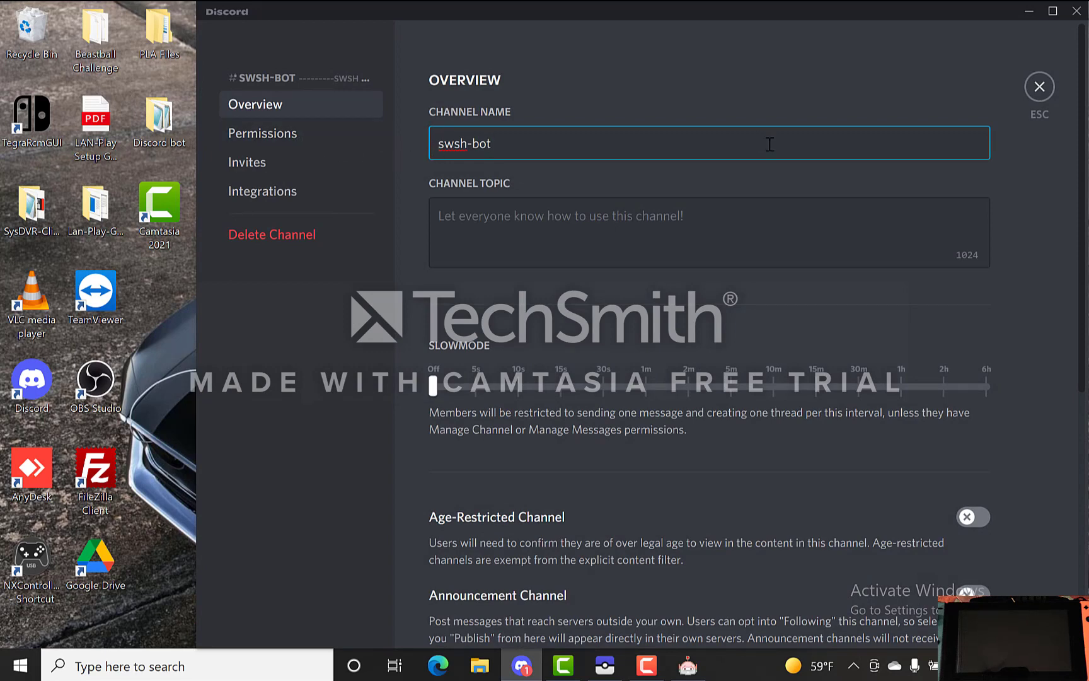
{"action": "left_click", "coordinate": [1041, 95]}
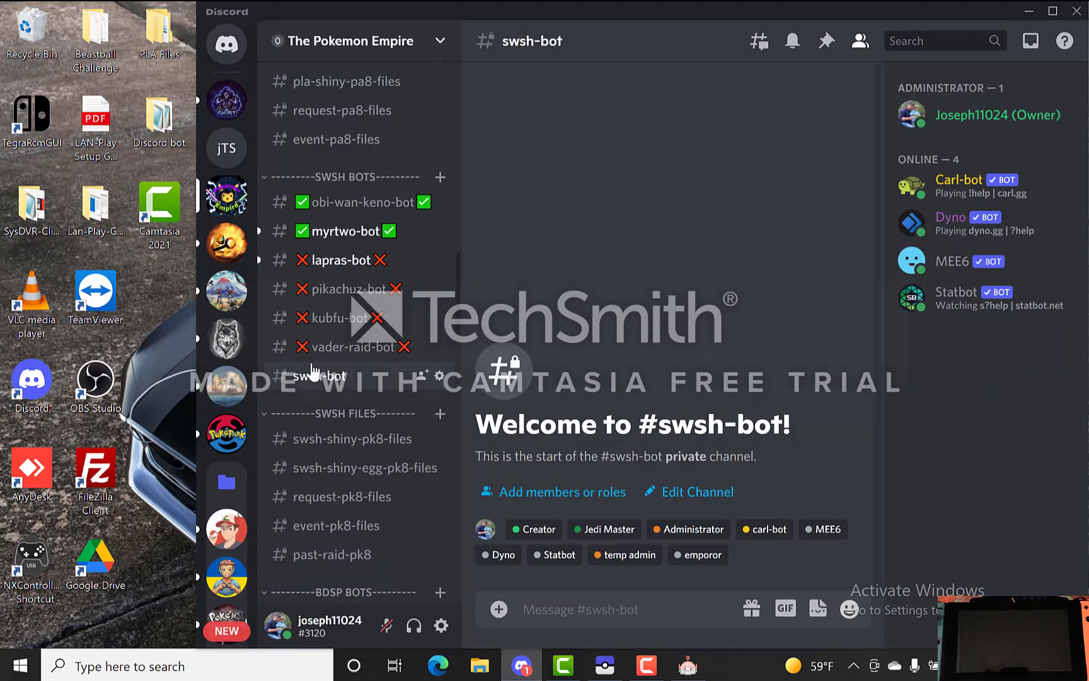
{"action": "scroll", "coordinate": [312, 372], "scroll_direction": "up", "scroll_amount": 3}
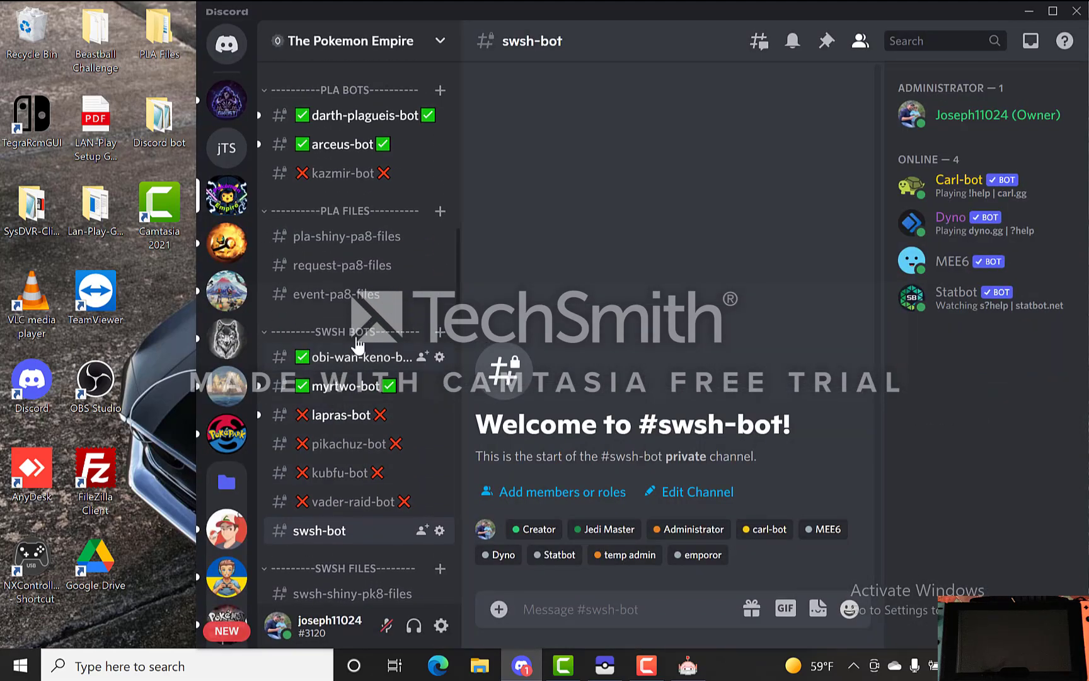
{"action": "left_click", "coordinate": [380, 480]}
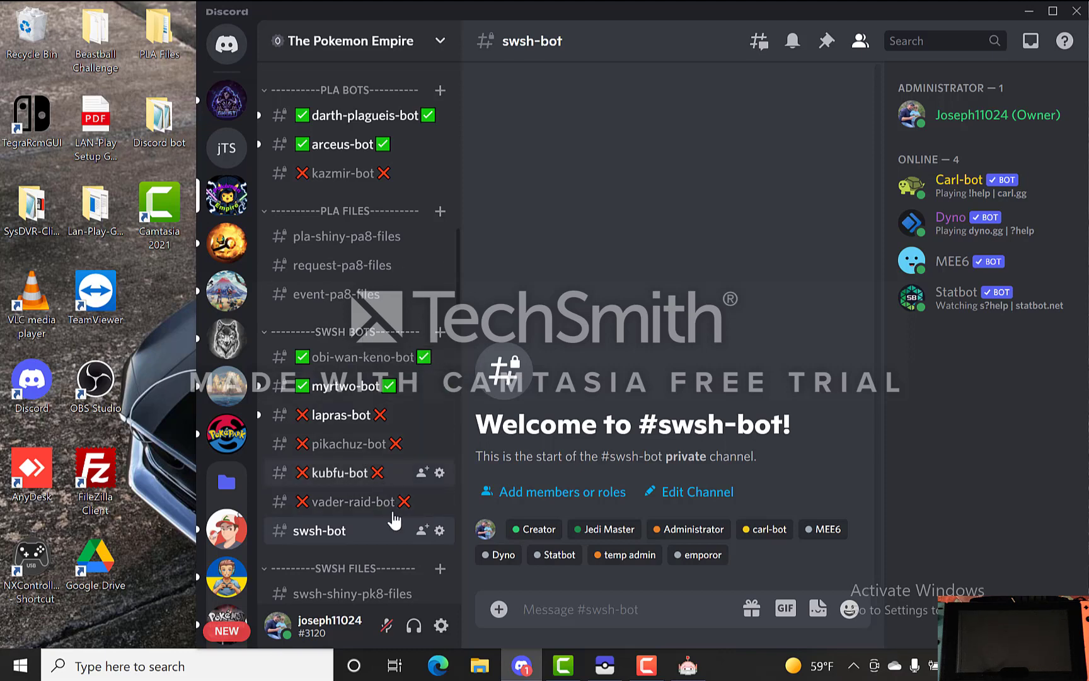
- Open the swsh-bot channel's permission settings and go to its advanced permissions
{"action": "left_click", "coordinate": [440, 532]}
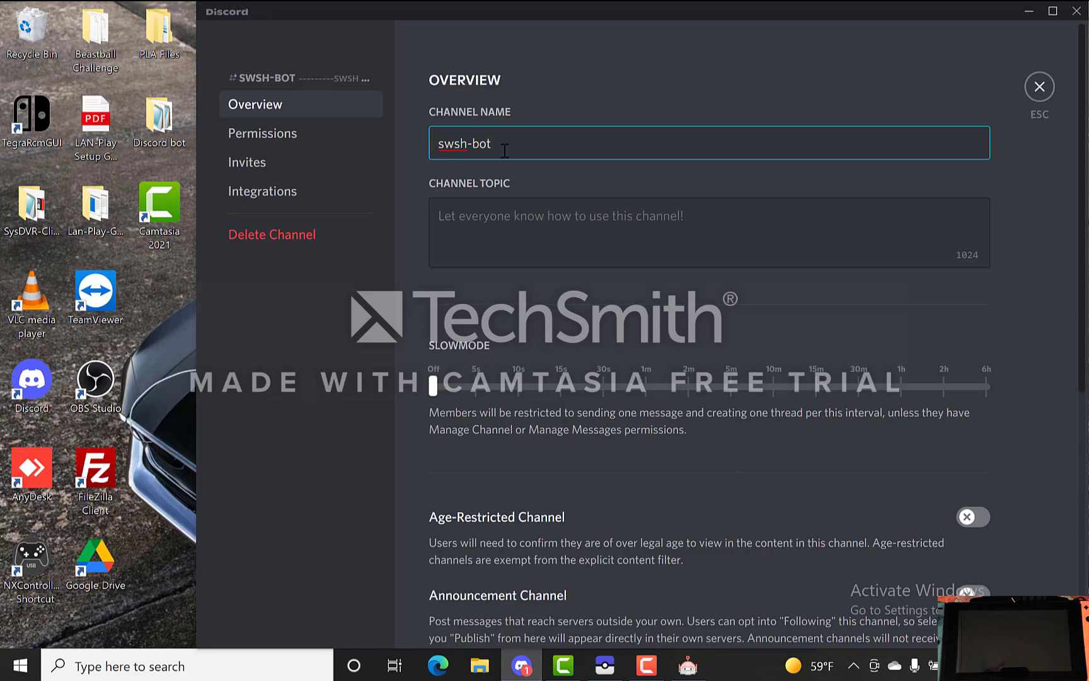
{"action": "left_click", "coordinate": [310, 138]}
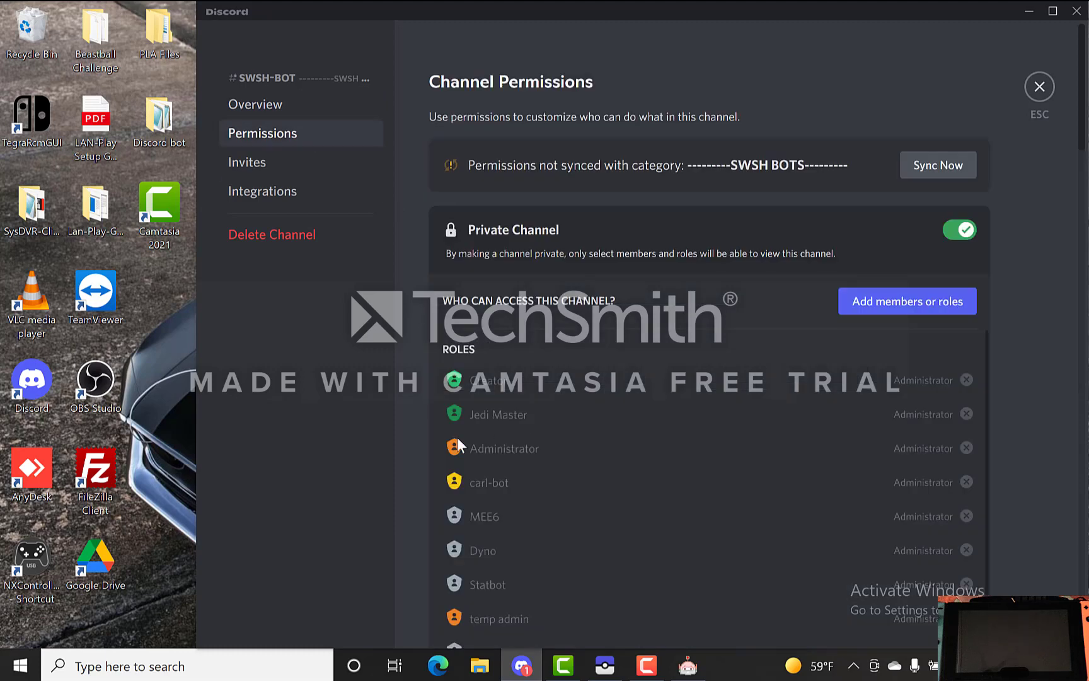
{"action": "scroll", "coordinate": [418, 462], "scroll_direction": "down", "scroll_amount": 7}
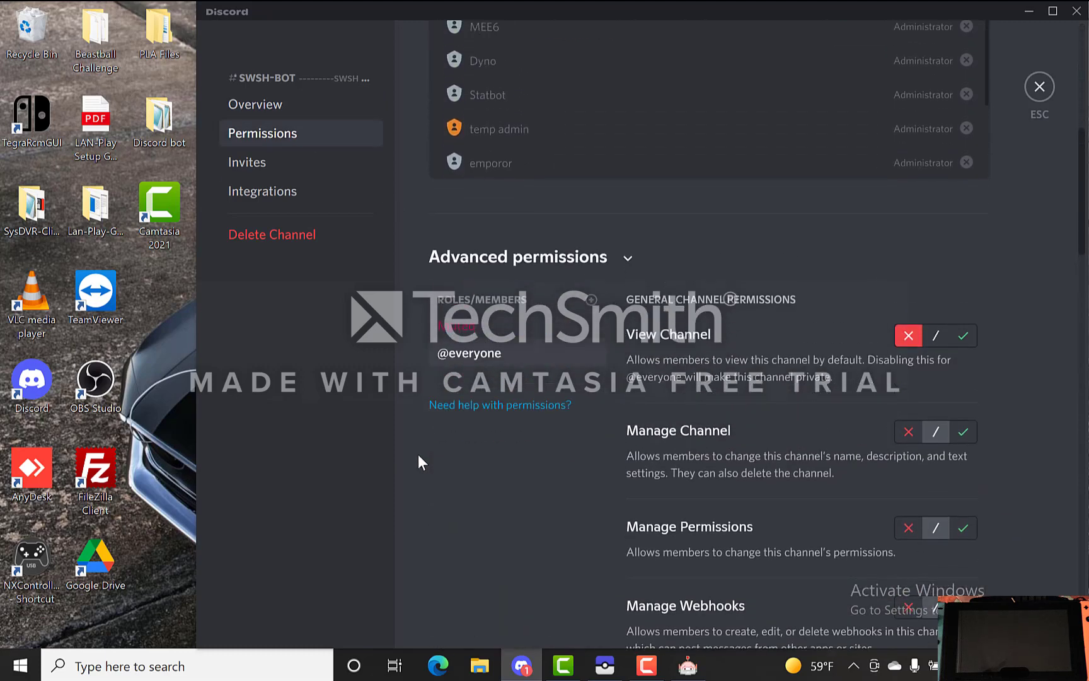
{"action": "scroll", "coordinate": [418, 455], "scroll_direction": "up", "scroll_amount": 1}
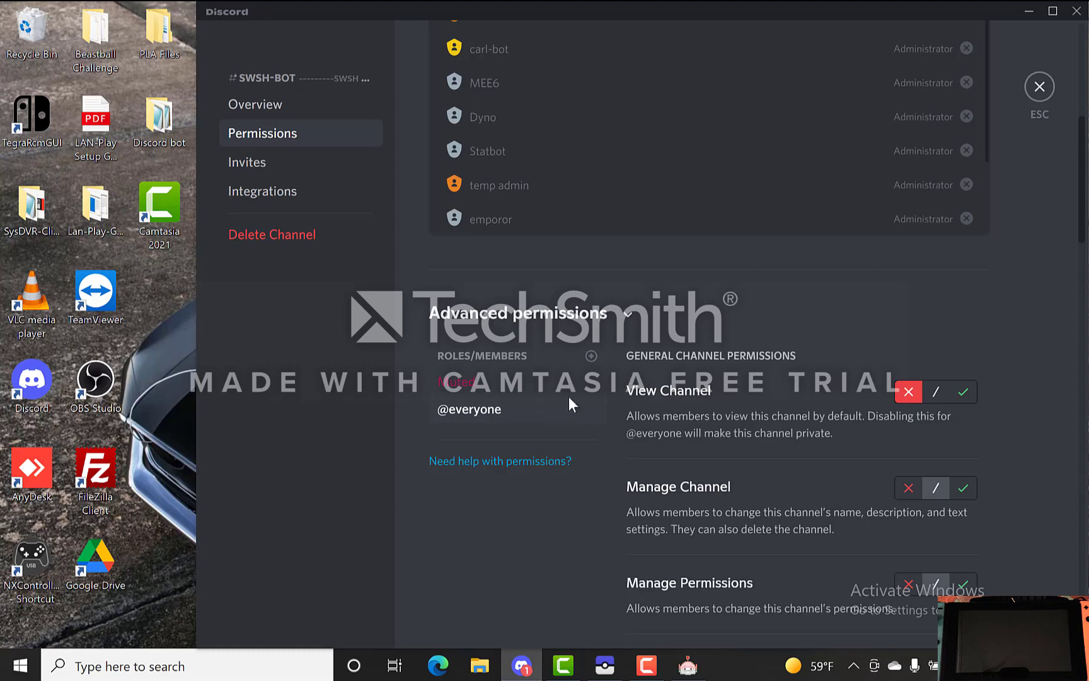
- Add the SWSH Bots role to the channel's advanced permissions, allow it View Channel and save the changes
{"action": "left_click", "coordinate": [591, 357]}
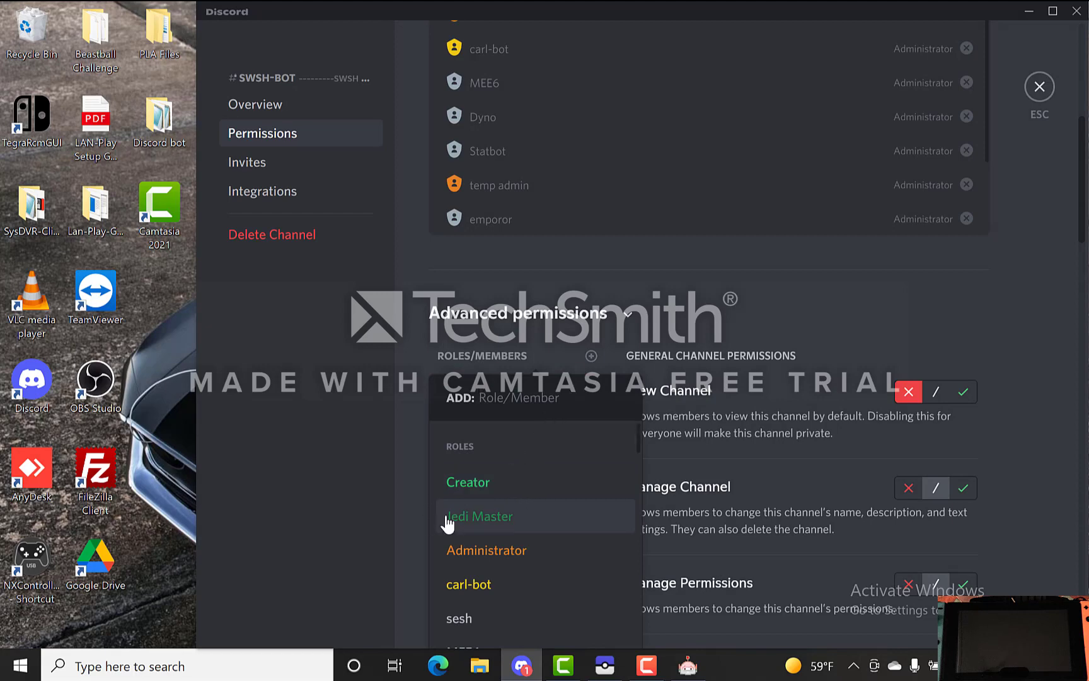
{"action": "scroll", "coordinate": [495, 534], "scroll_direction": "down", "scroll_amount": 4}
{"action": "scroll", "coordinate": [495, 535], "scroll_direction": "down", "scroll_amount": 4}
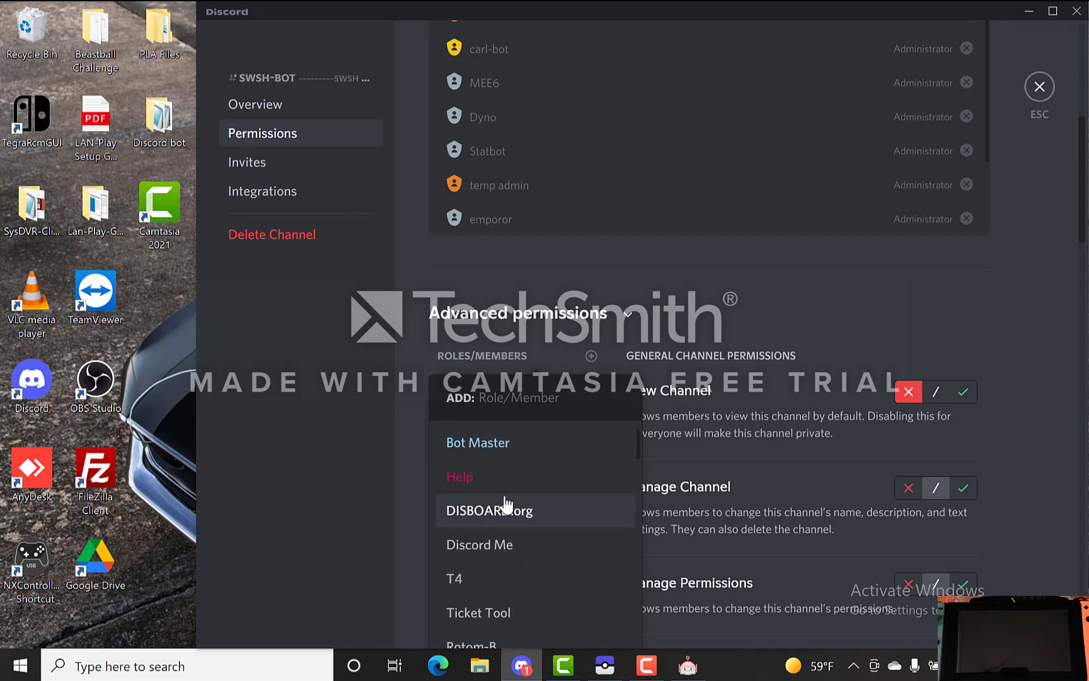
{"action": "scroll", "coordinate": [498, 516], "scroll_direction": "down", "scroll_amount": 2}
{"action": "scroll", "coordinate": [505, 498], "scroll_direction": "up", "scroll_amount": 4}
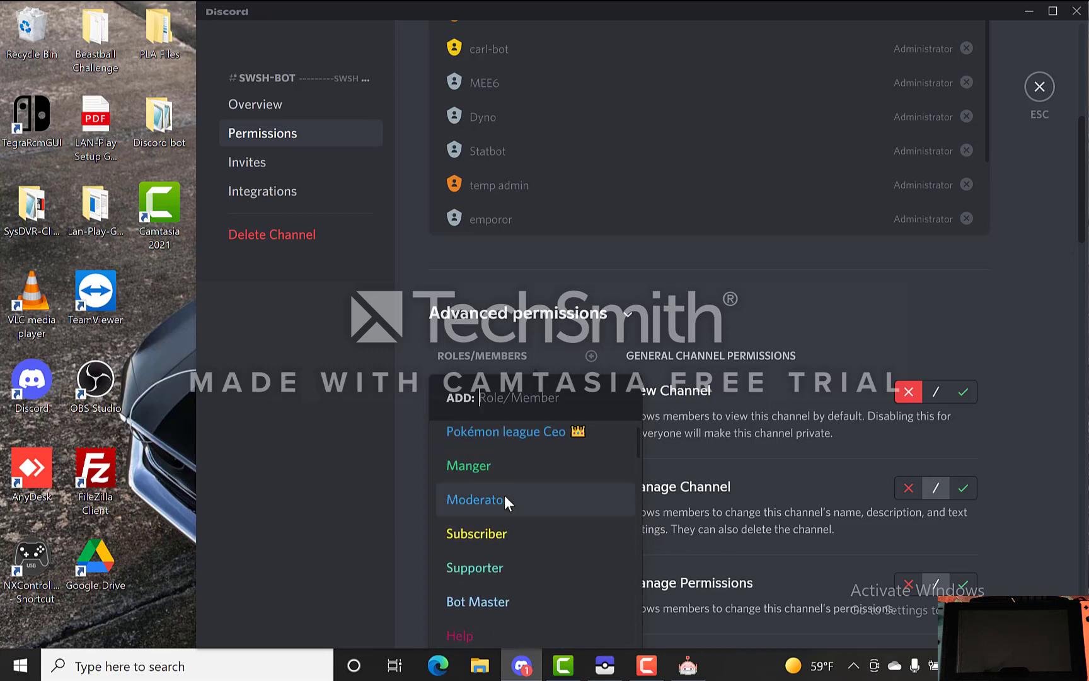
{"action": "scroll", "coordinate": [505, 498], "scroll_direction": "up", "scroll_amount": 2}
{"action": "scroll", "coordinate": [505, 498], "scroll_direction": "up", "scroll_amount": 2}
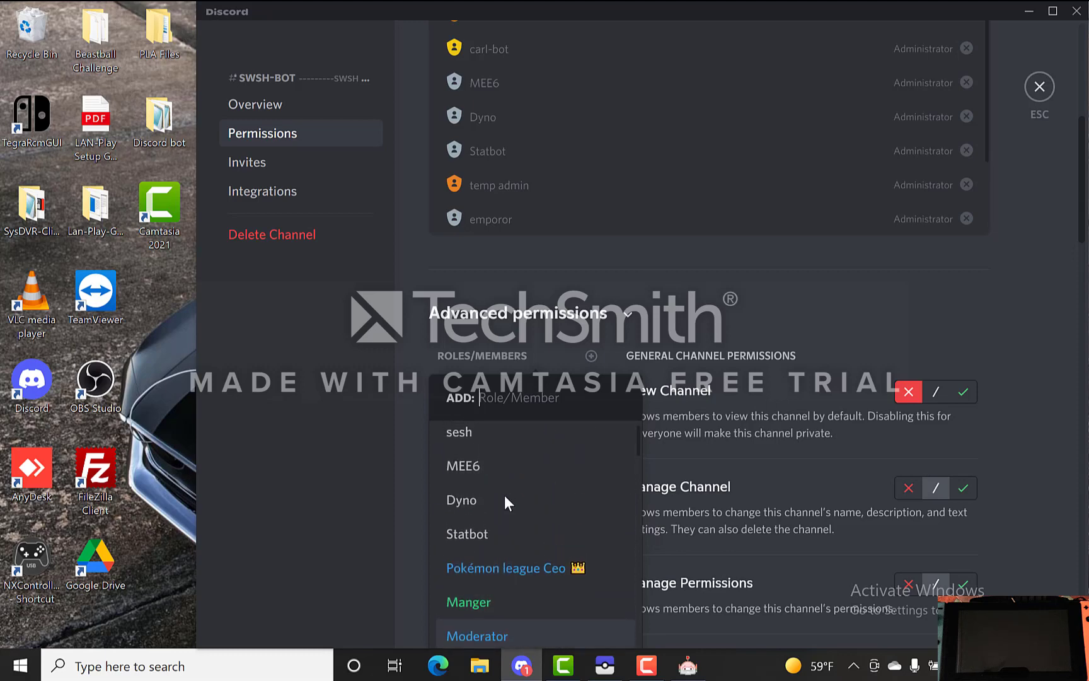
{"action": "scroll", "coordinate": [505, 498], "scroll_direction": "down", "scroll_amount": 6}
{"action": "scroll", "coordinate": [505, 495], "scroll_direction": "down", "scroll_amount": 10}
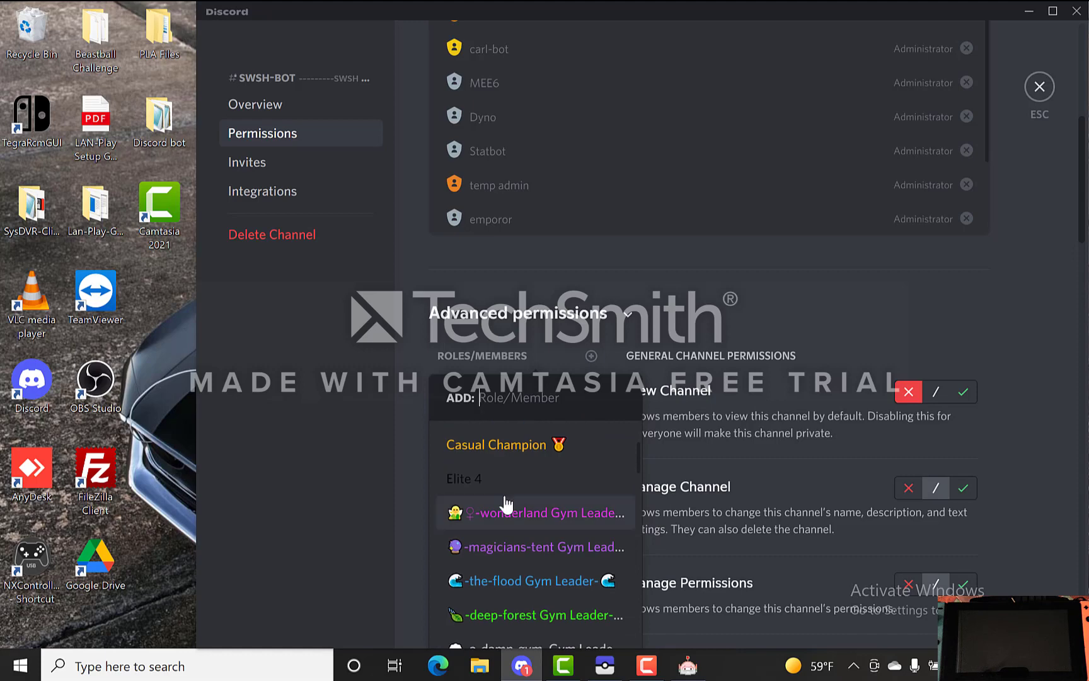
{"action": "scroll", "coordinate": [505, 494], "scroll_direction": "down", "scroll_amount": 3}
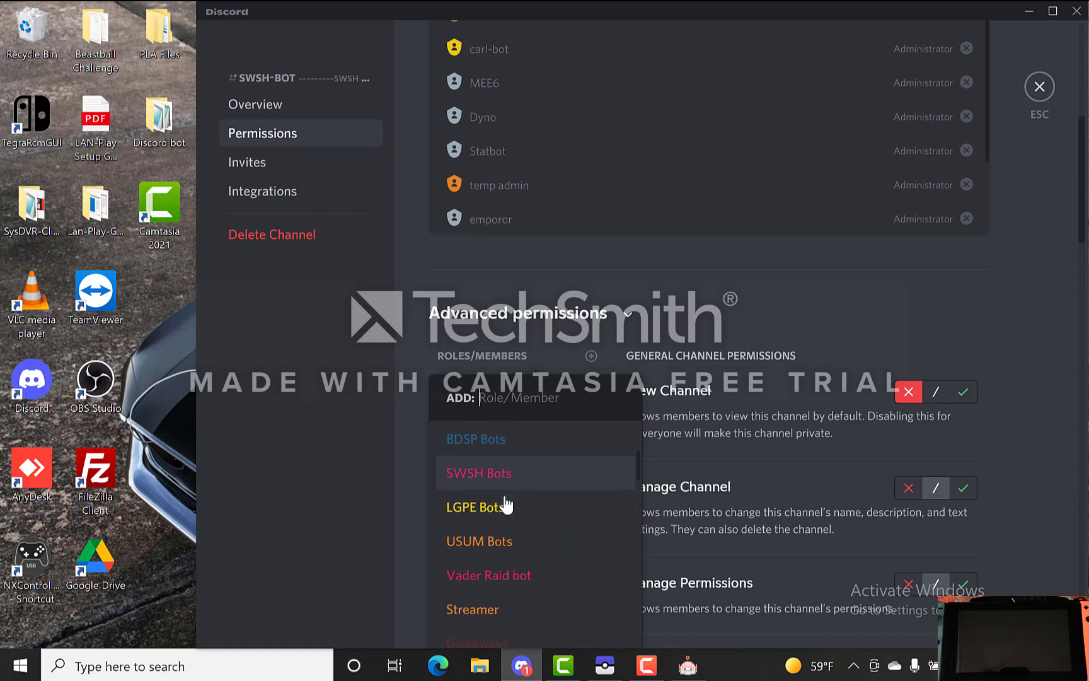
{"action": "left_click", "coordinate": [502, 496]}
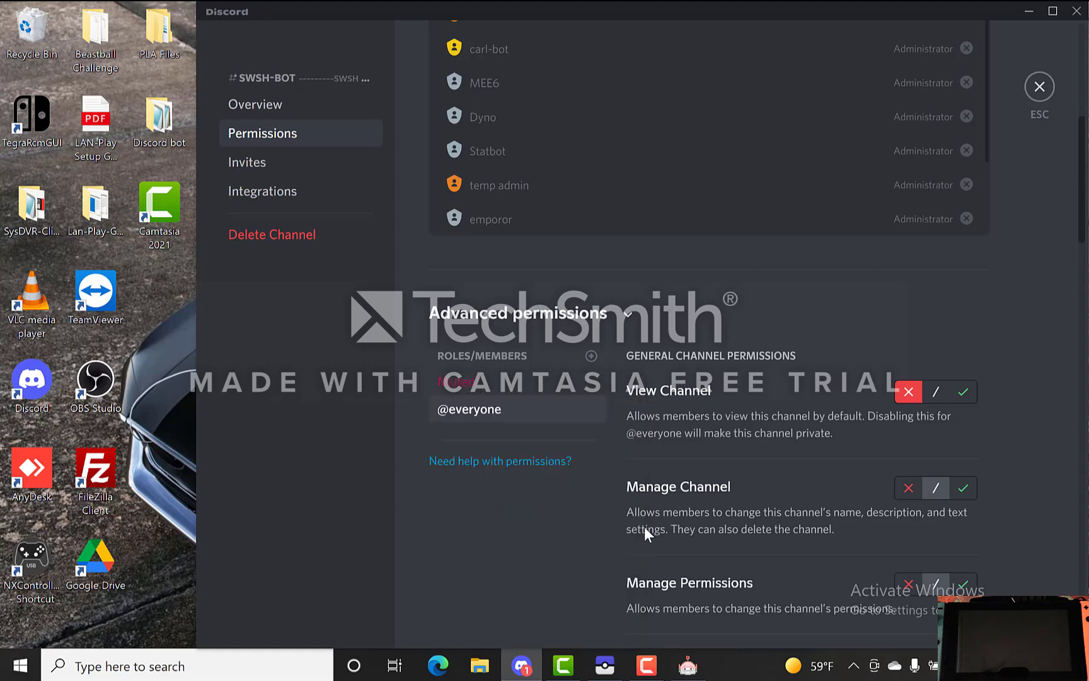
{"action": "left_click", "coordinate": [963, 394]}
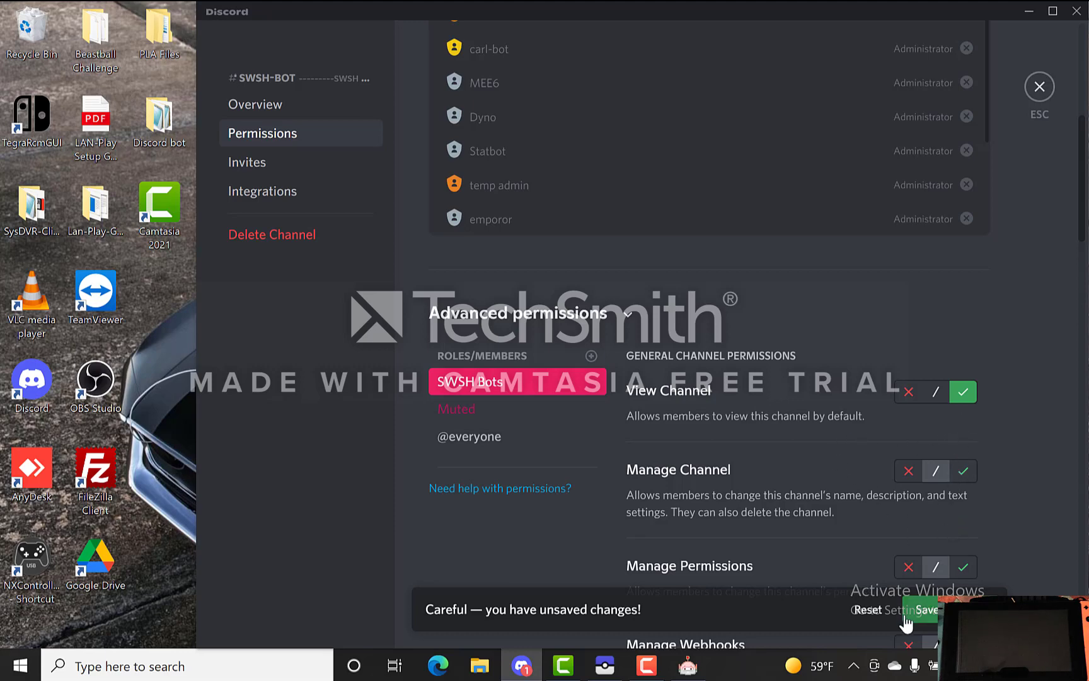
{"action": "left_click", "coordinate": [929, 610]}
- Add the SWSH Bot role to the channel's advanced permissions and allow it View Channel
{"action": "left_click", "coordinate": [592, 357]}
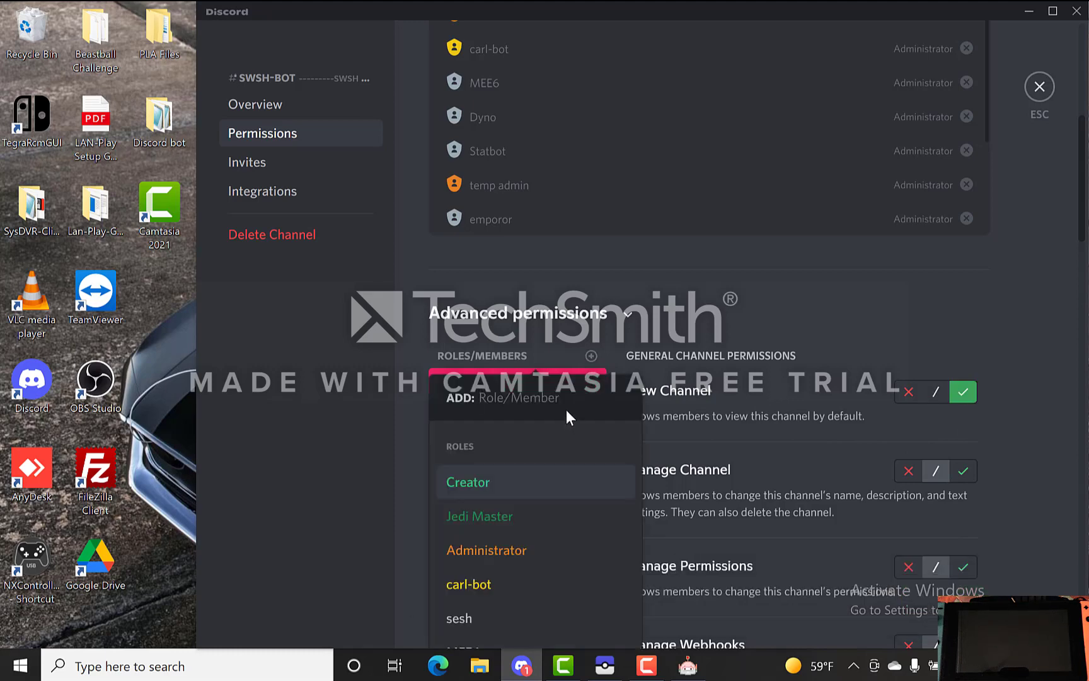
{"action": "type", "text": "sw"}
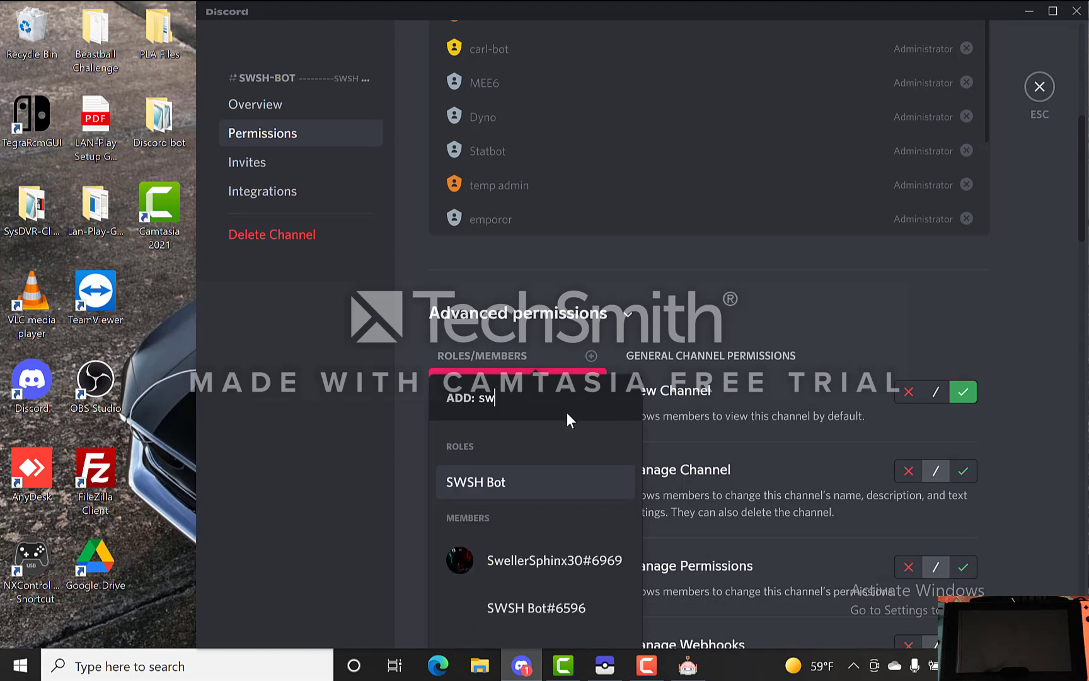
{"action": "left_click", "coordinate": [496, 480]}
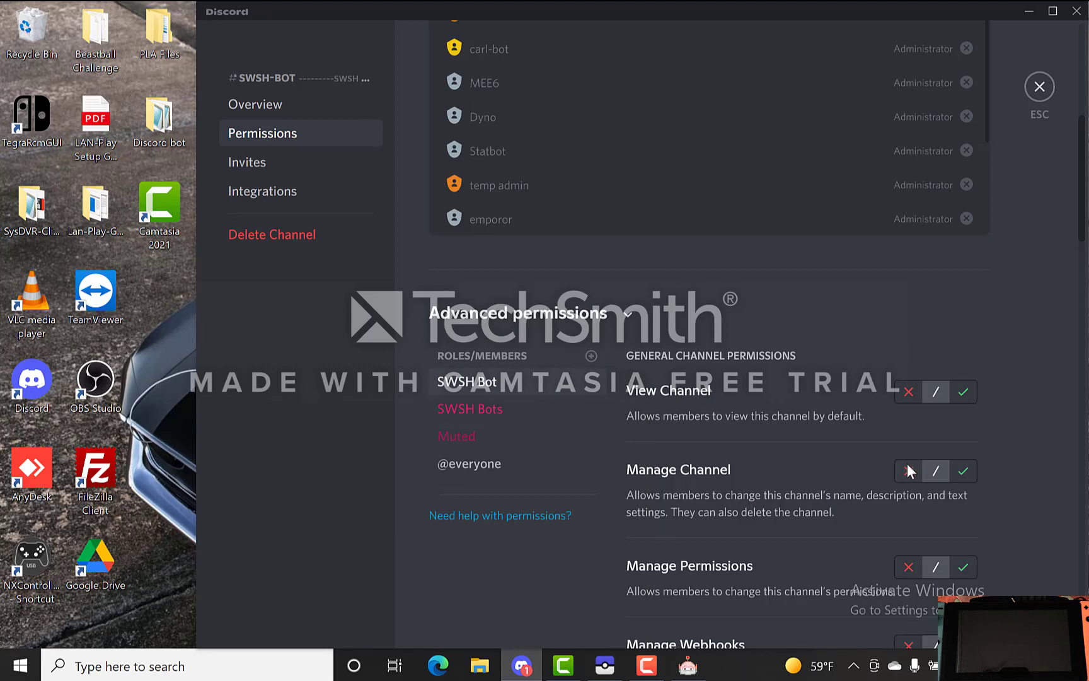
{"action": "scroll", "coordinate": [907, 466], "scroll_direction": "down", "scroll_amount": 2}
{"action": "scroll", "coordinate": [907, 470], "scroll_direction": "down", "scroll_amount": 4}
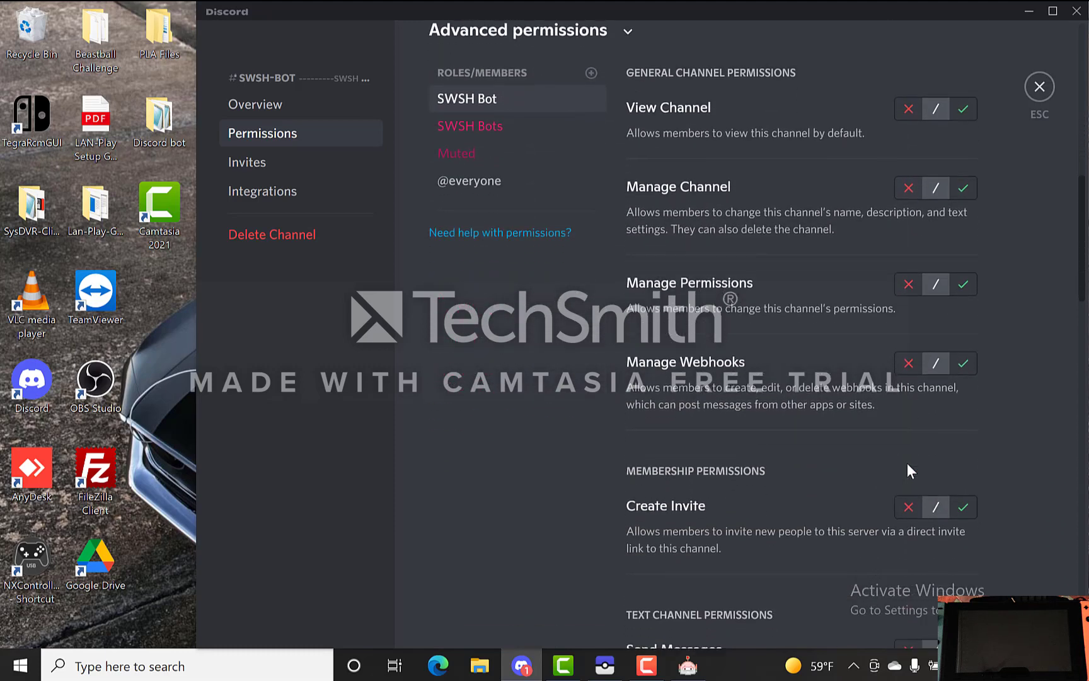
{"action": "left_click", "coordinate": [963, 115]}
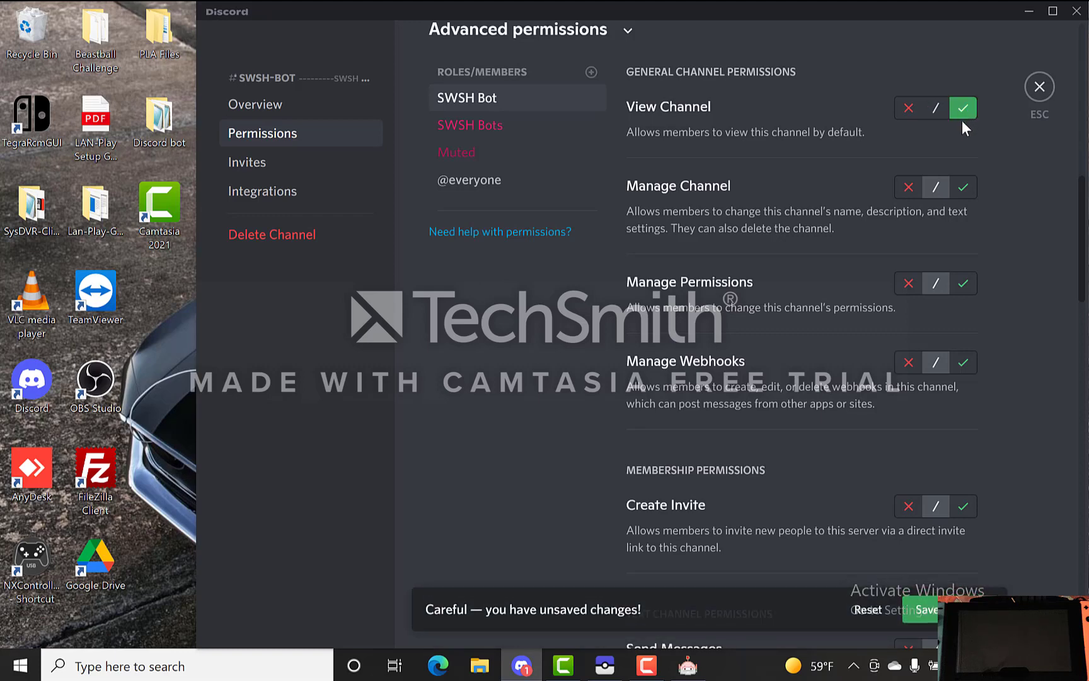
- Allow SWSH Bot to Send Messages, Send Messages in Threads, Create Public Threads, Create Private Threads, Embed Links and Attach Files
{"action": "scroll", "coordinate": [892, 296], "scroll_direction": "down", "scroll_amount": 8}
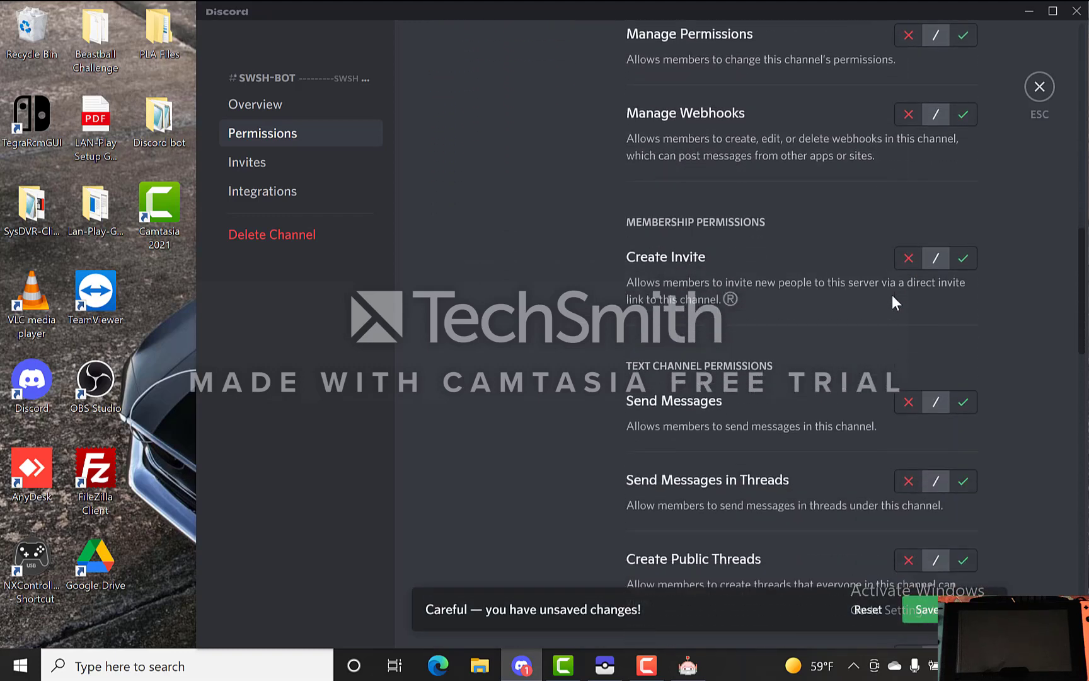
{"action": "scroll", "coordinate": [891, 302], "scroll_direction": "down", "scroll_amount": 2}
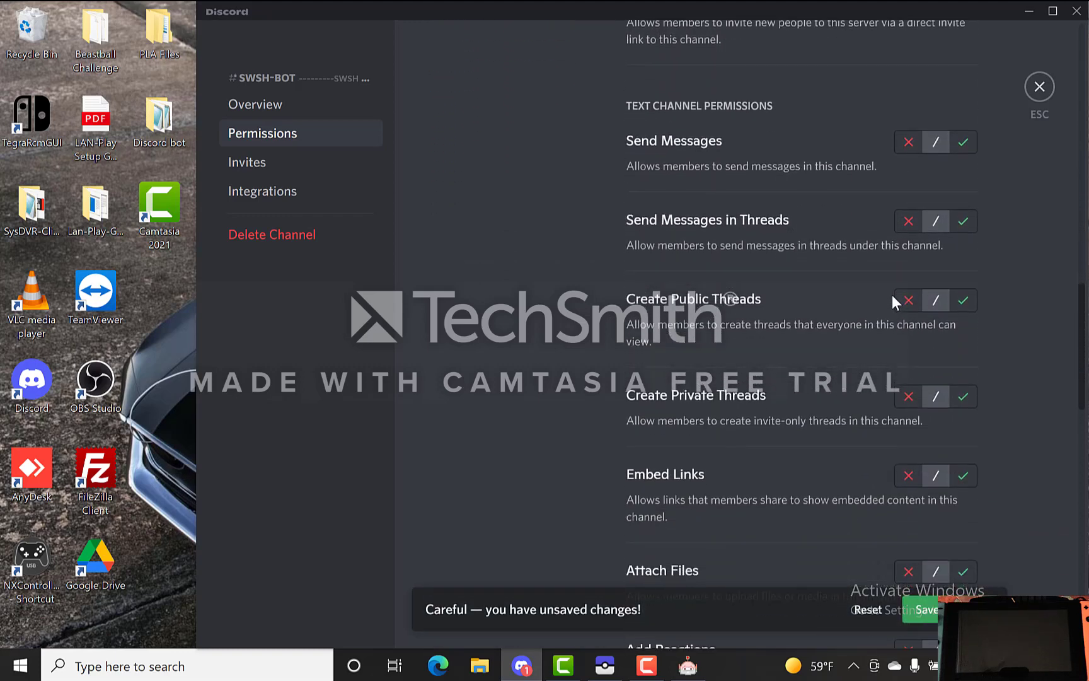
{"action": "left_click", "coordinate": [964, 221]}
{"action": "left_click", "coordinate": [965, 300]}
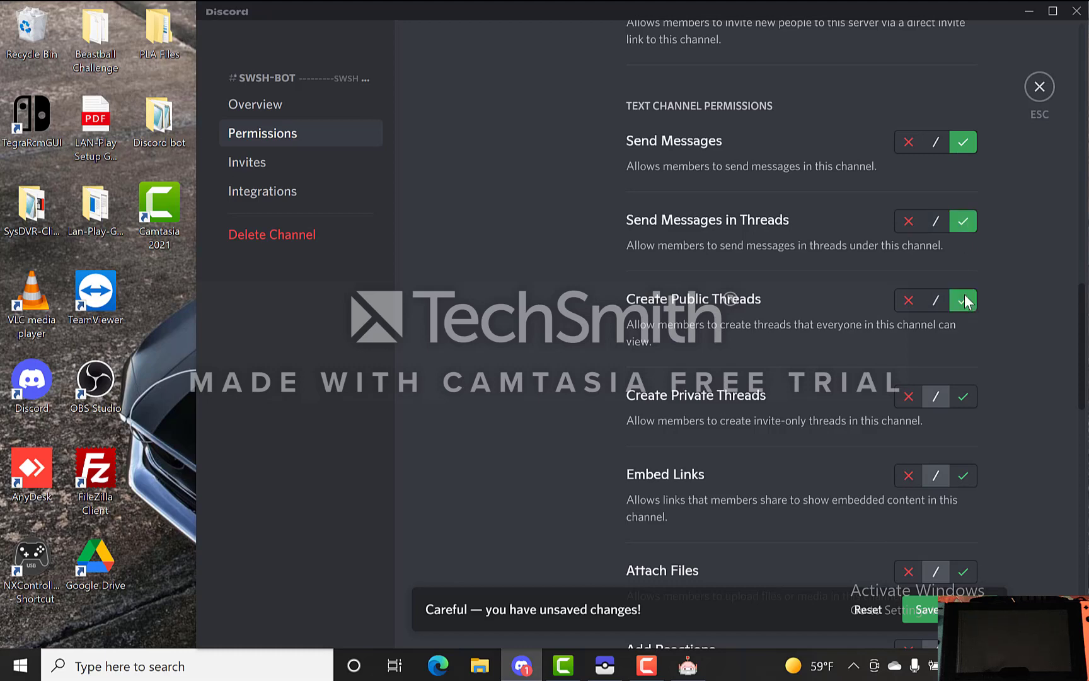
{"action": "left_click", "coordinate": [965, 396]}
{"action": "left_click", "coordinate": [964, 475]}
{"action": "left_click", "coordinate": [963, 571]}
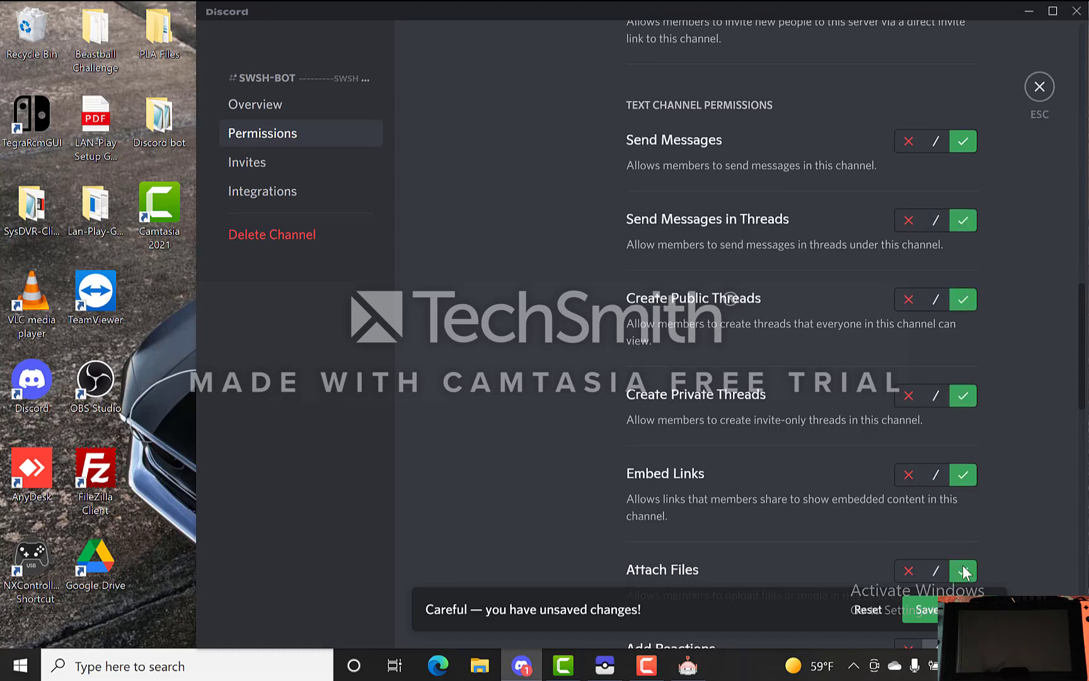
{"action": "scroll", "coordinate": [964, 571], "scroll_direction": "down", "scroll_amount": 10}
{"action": "left_click", "coordinate": [965, 37]}
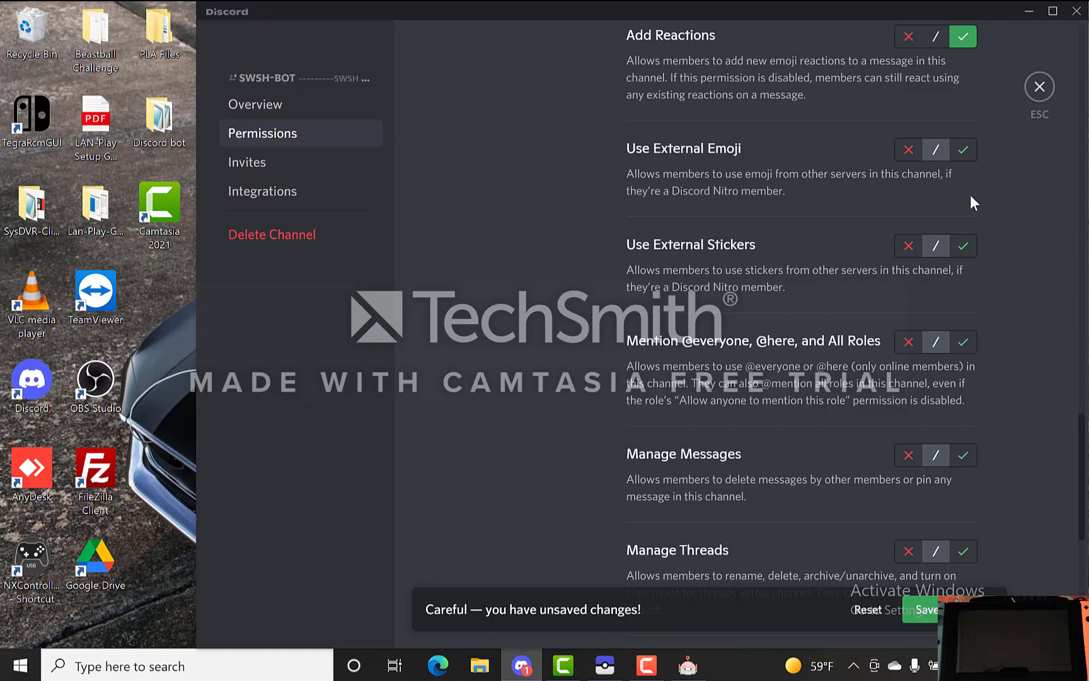
{"action": "left_click", "coordinate": [965, 154]}
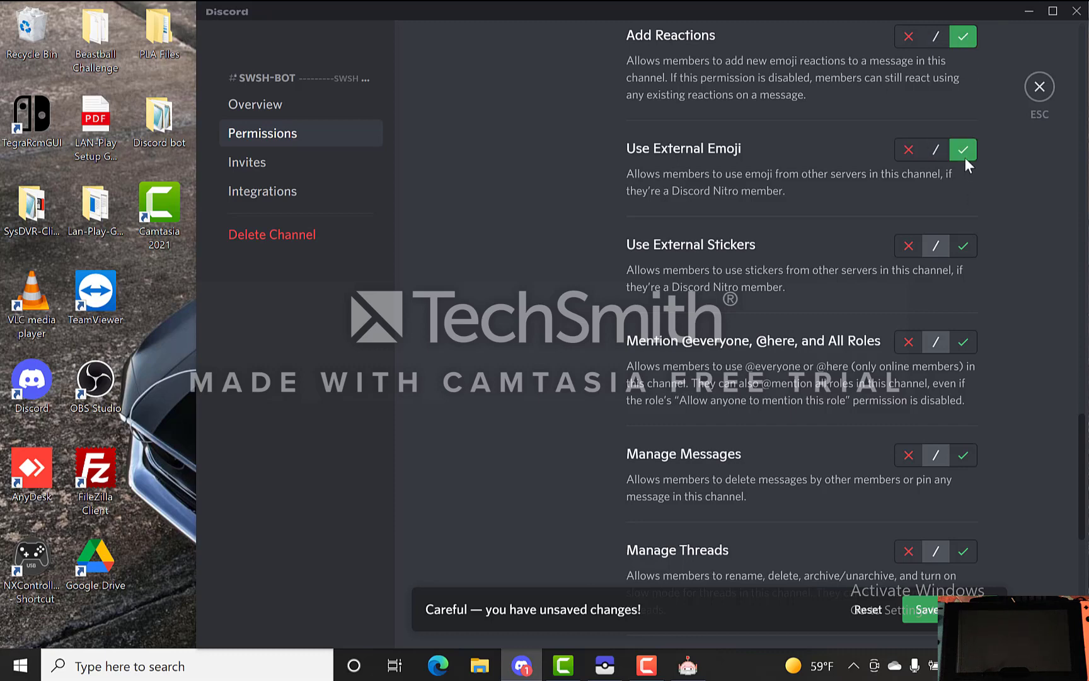
{"action": "left_click", "coordinate": [964, 248]}
{"action": "left_click", "coordinate": [965, 340]}
{"action": "left_click", "coordinate": [964, 457]}
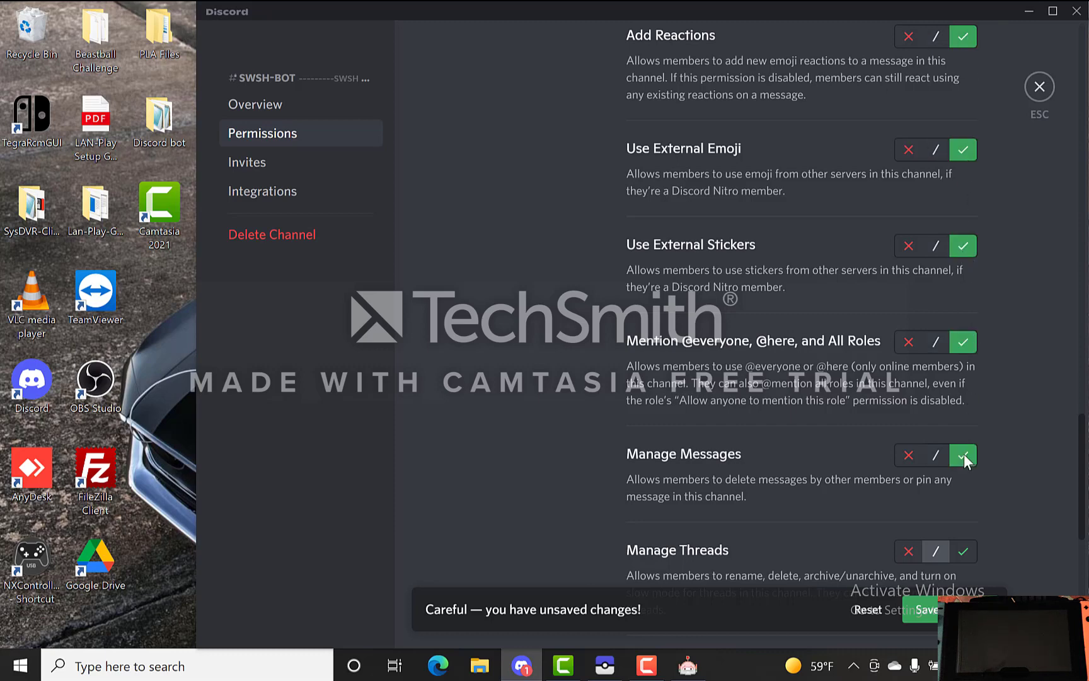
{"action": "left_click", "coordinate": [964, 552]}
- Allow SWSH Bot Read Message History, save the permission changes and return to the swsh-bot channel
{"action": "scroll", "coordinate": [966, 557], "scroll_direction": "down", "scroll_amount": 5}
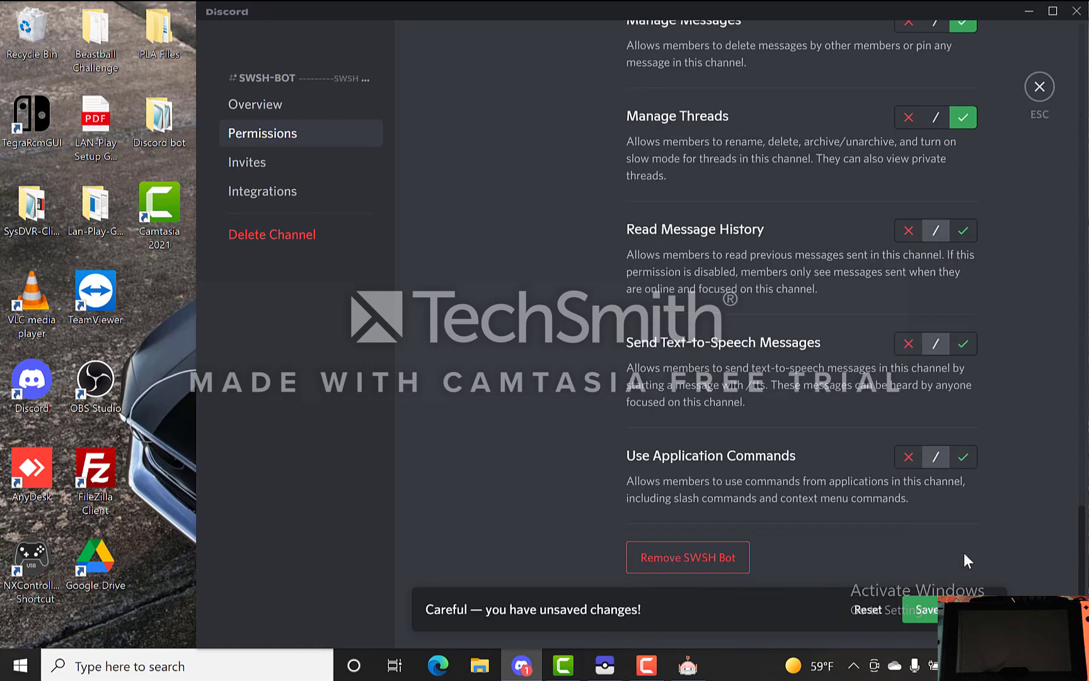
{"action": "left_click", "coordinate": [964, 230]}
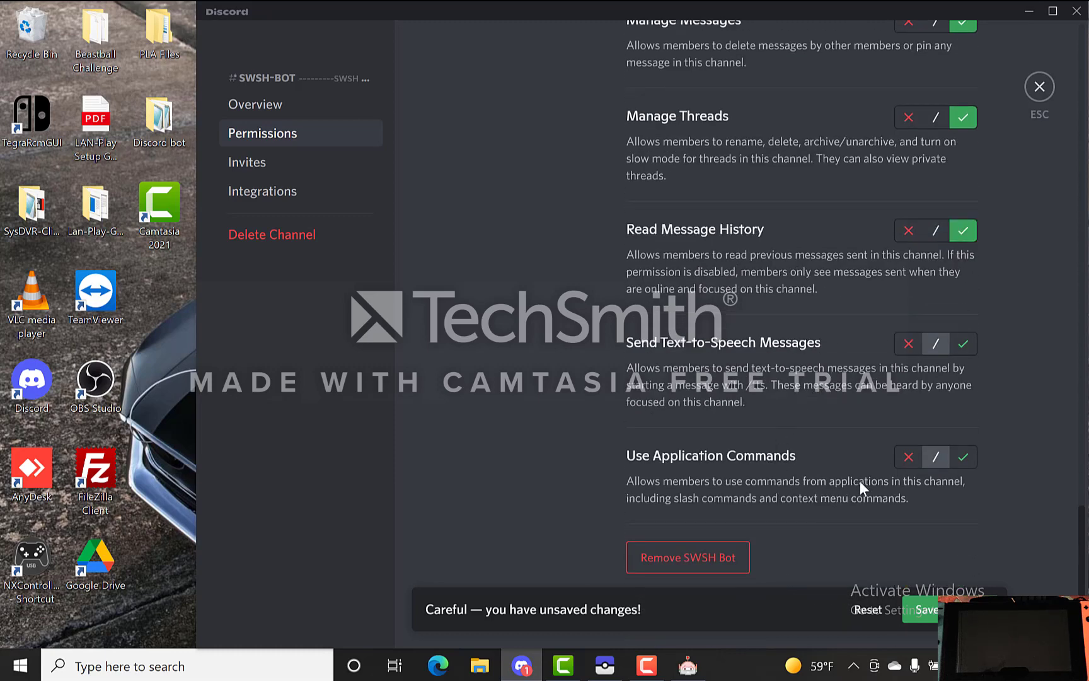
{"action": "left_click", "coordinate": [932, 617]}
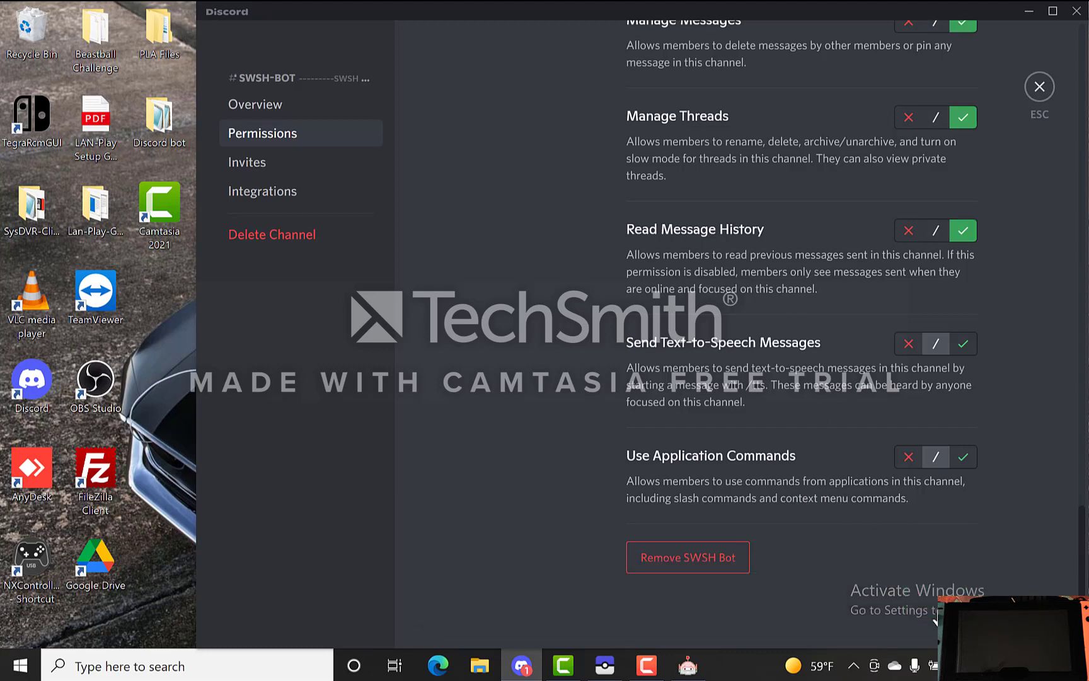
{"action": "left_click", "coordinate": [1036, 99]}
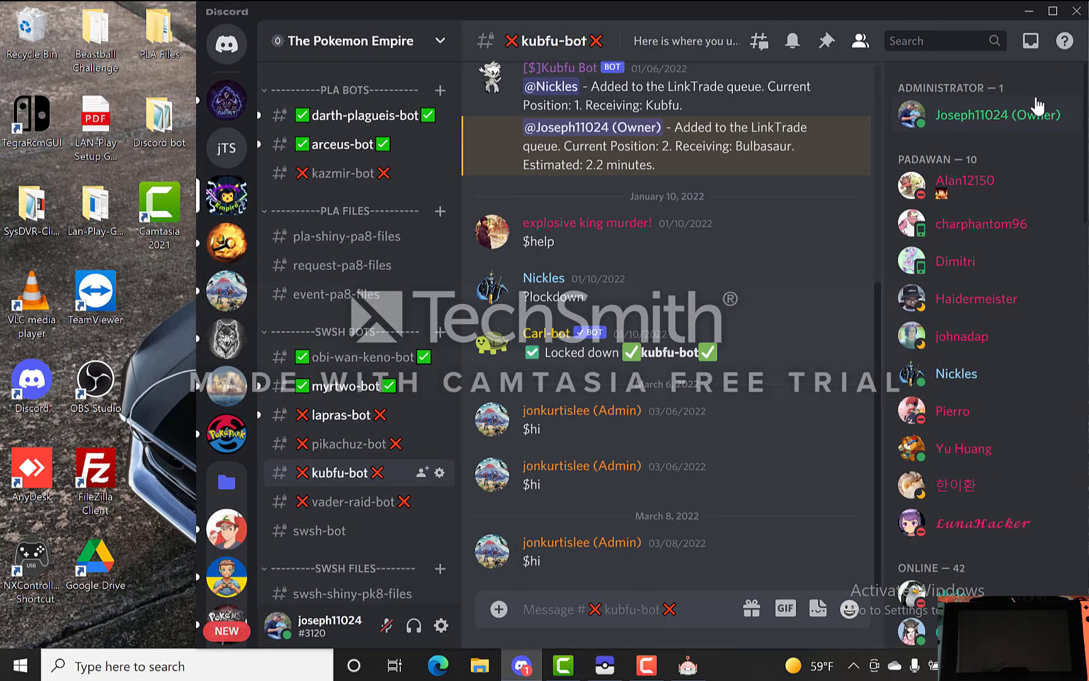
{"action": "left_click", "coordinate": [325, 531]}
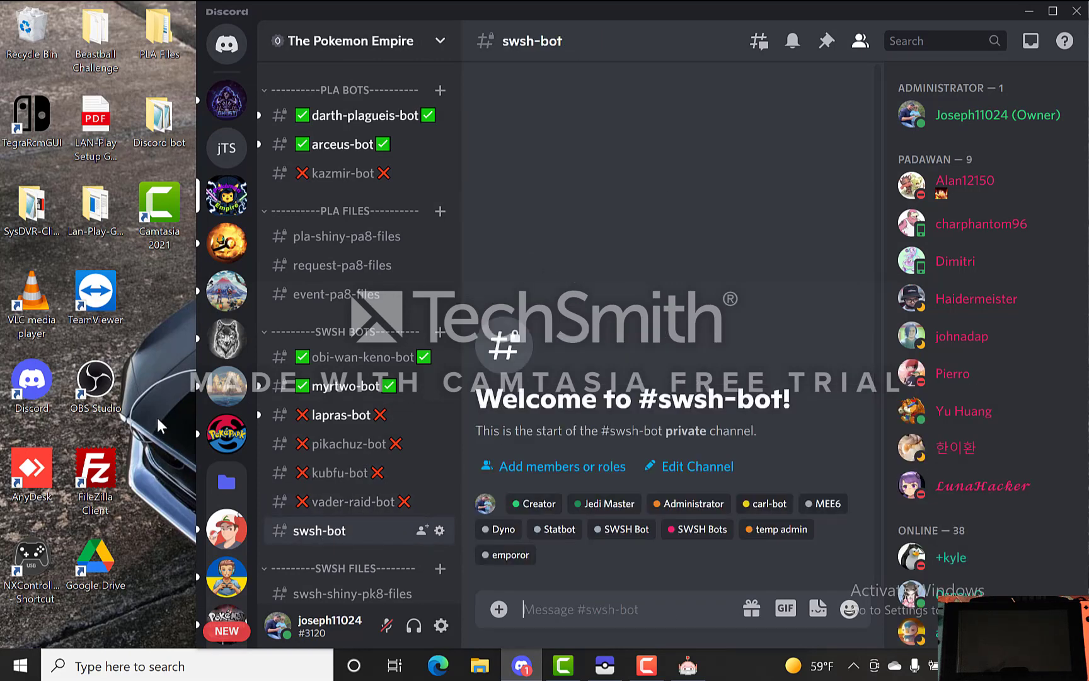
- Switch to the SysBot window, move it towards the middle of the desktop and set the bot's IP address to 192.168.42.16
{"action": "left_click", "coordinate": [1029, 11]}
{"action": "left_click_drag", "start_coordinate": [423, 101], "coordinate": [556, 313]}
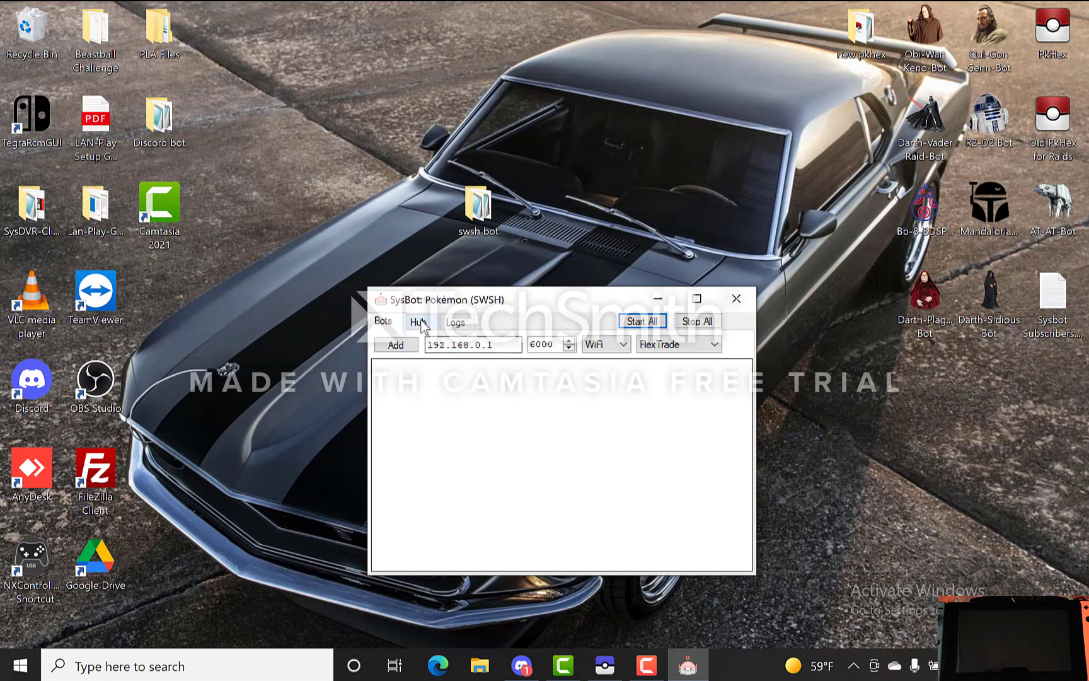
{"action": "left_click", "coordinate": [506, 345]}
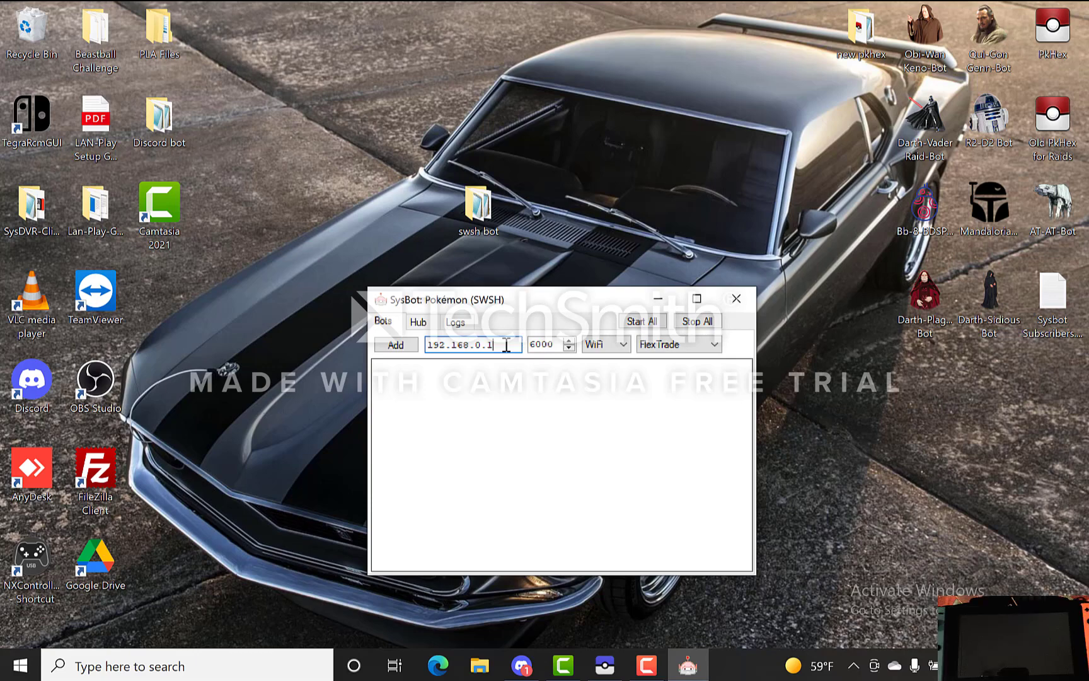
{"action": "key", "text": "BackSpace"}
{"action": "key", "text": "BackSpace"}
{"action": "key", "text": "BackSpace"}
{"action": "type", "text": "42.16"}
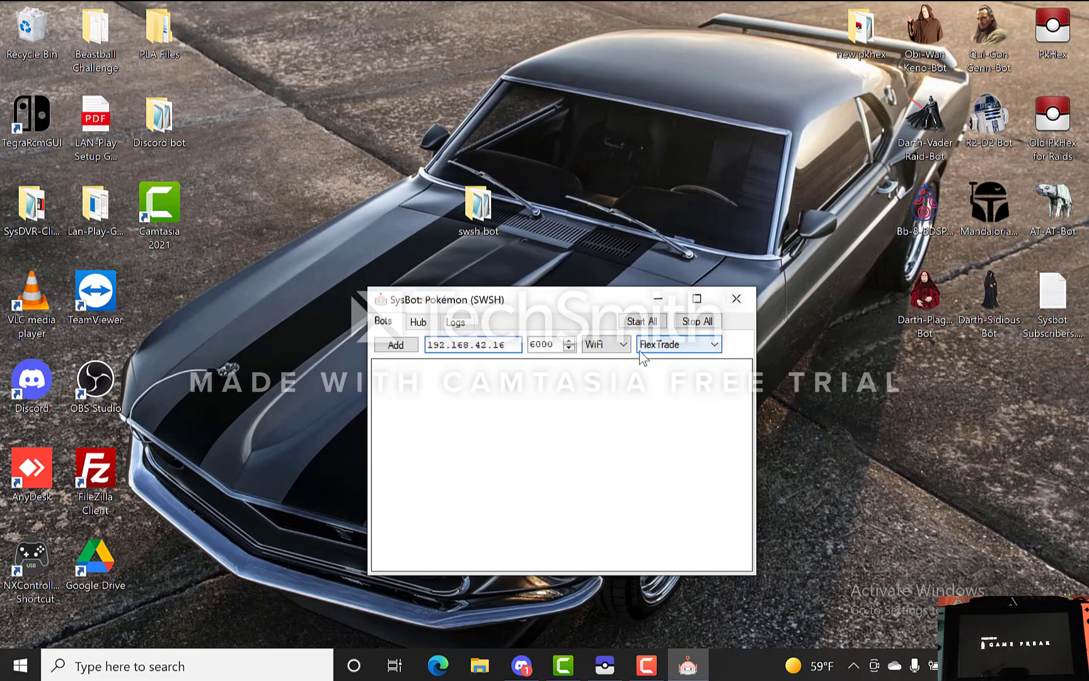
- Add the WiFi bot on port 6000 with the FlexTrade routine and start all bots
{"action": "left_click", "coordinate": [716, 348]}
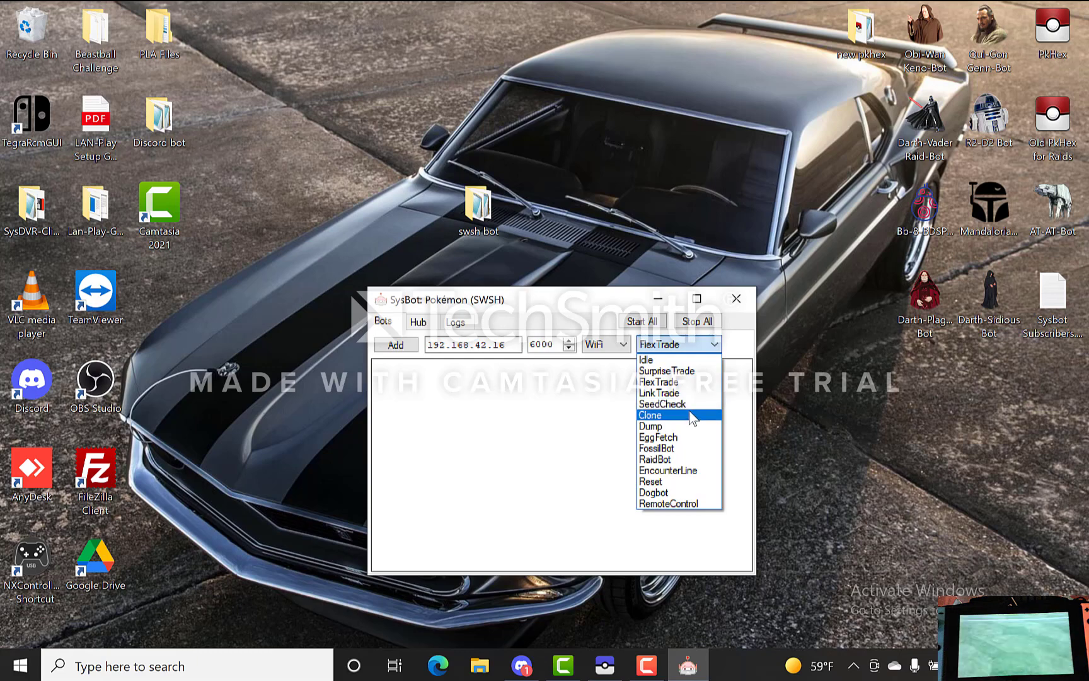
{"action": "left_click", "coordinate": [680, 383]}
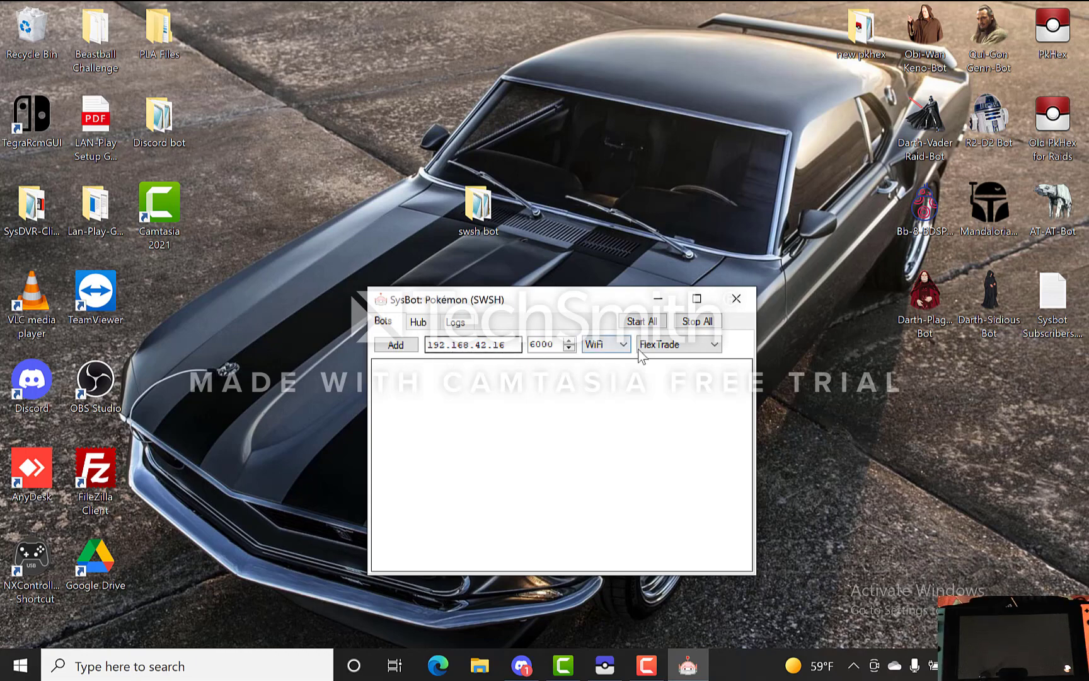
{"action": "left_click", "coordinate": [397, 347]}
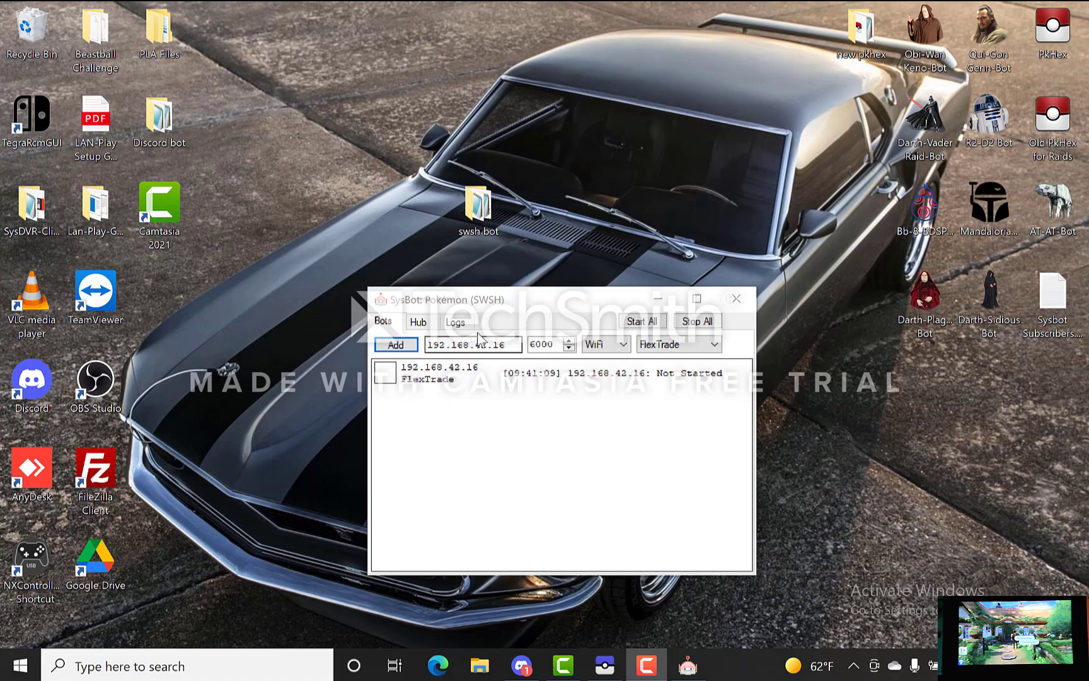
{"action": "left_click", "coordinate": [636, 322]}
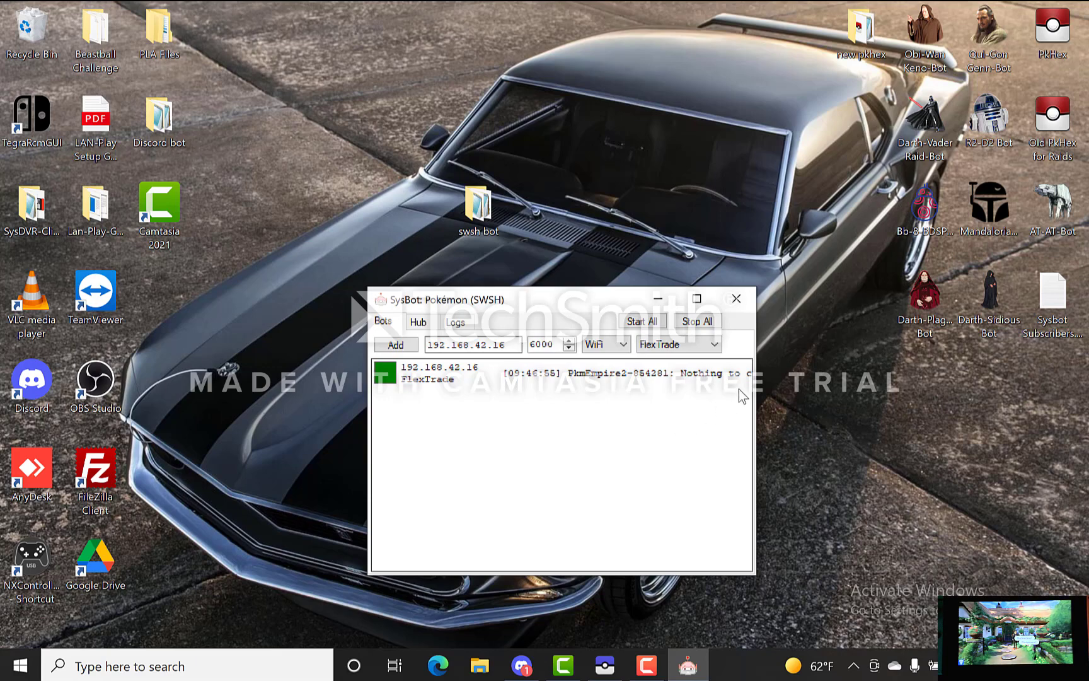
- Switch to Discord and send the test command ".hi" in the swsh-bot channel
{"action": "left_click", "coordinate": [528, 663]}
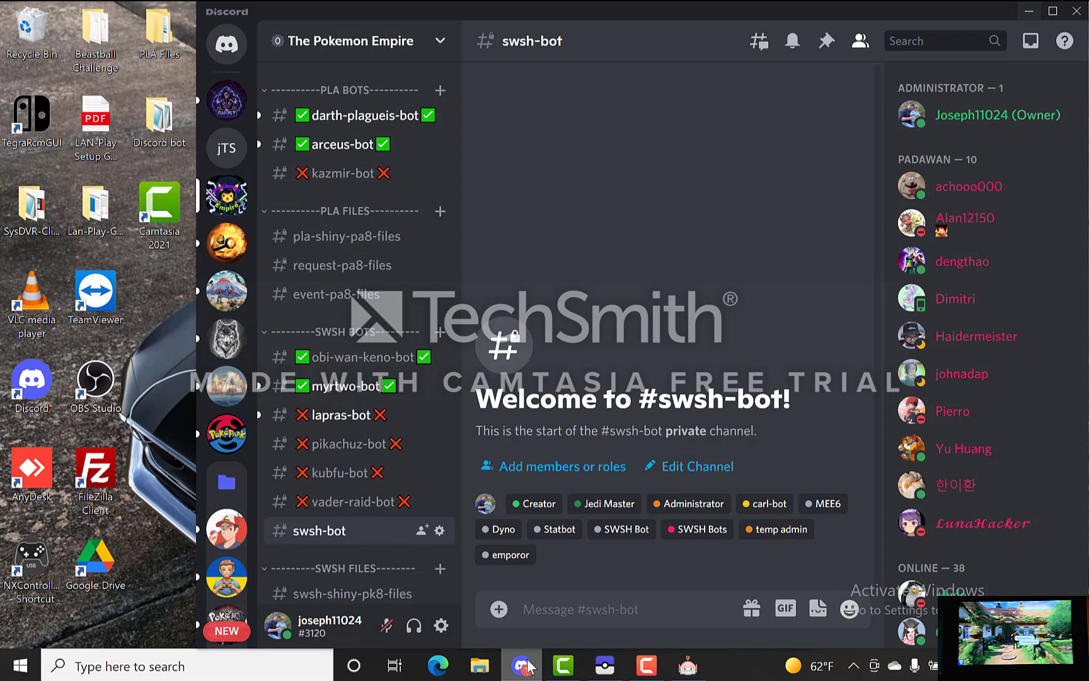
{"action": "right_click", "coordinate": [551, 614]}
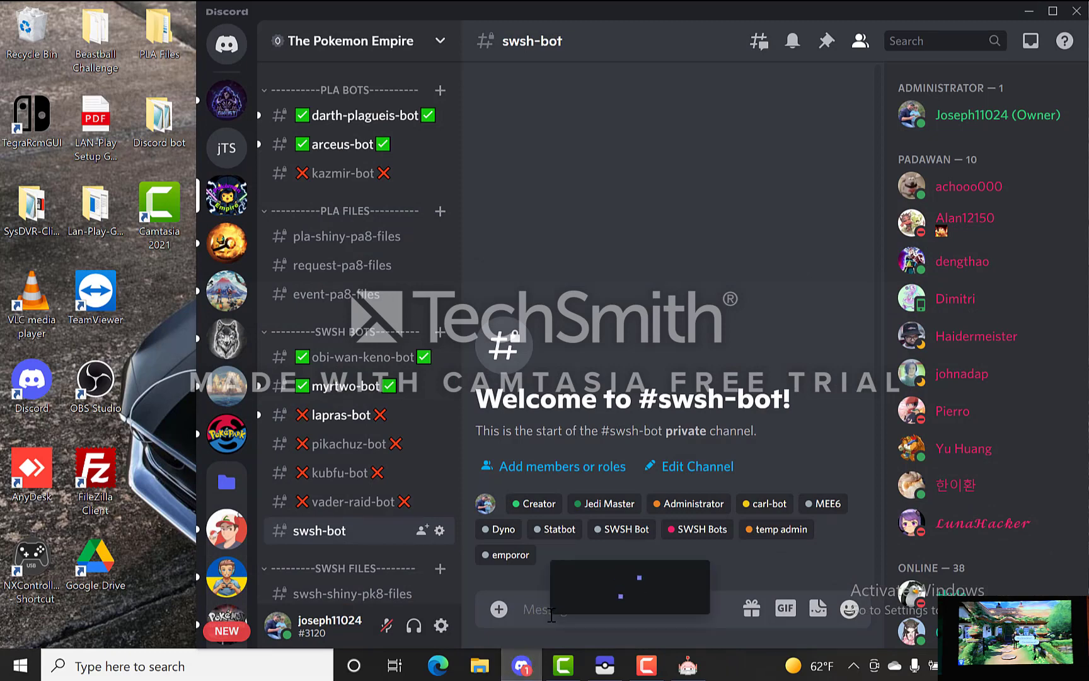
{"action": "type", "text": ".h"}
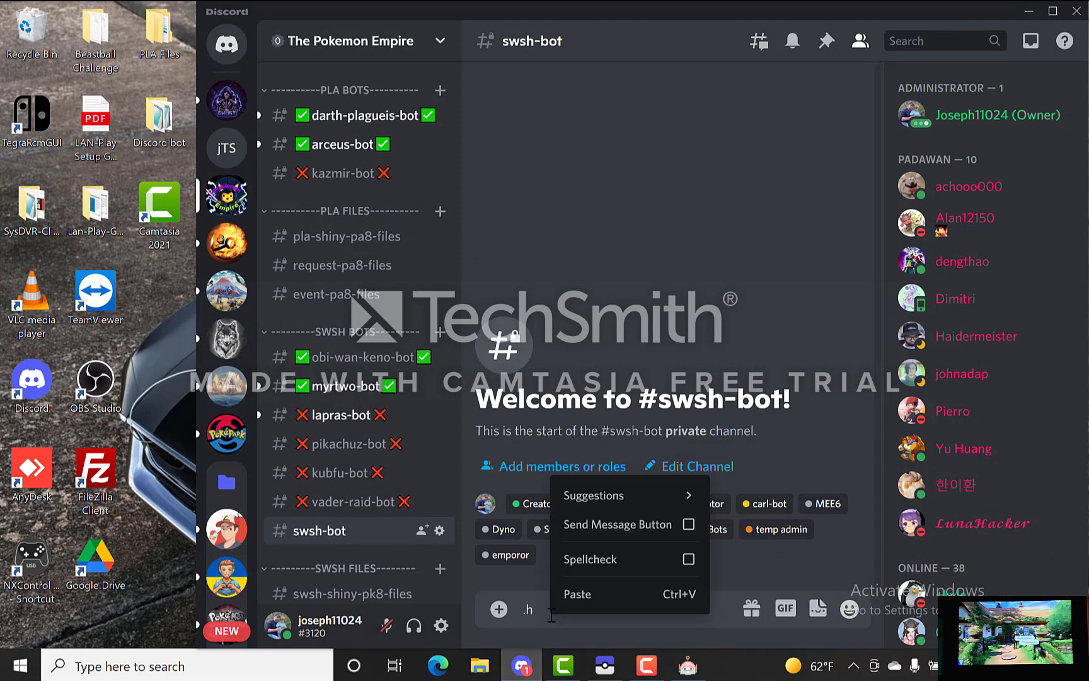
{"action": "left_click", "coordinate": [541, 613]}
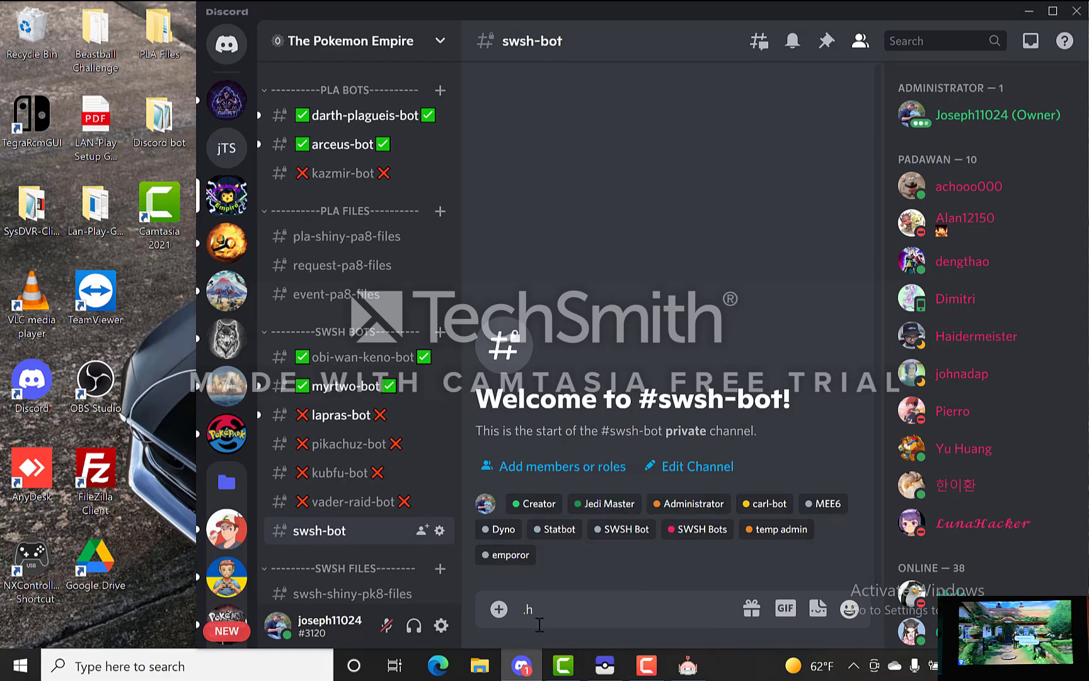
{"action": "type", "text": "i"}
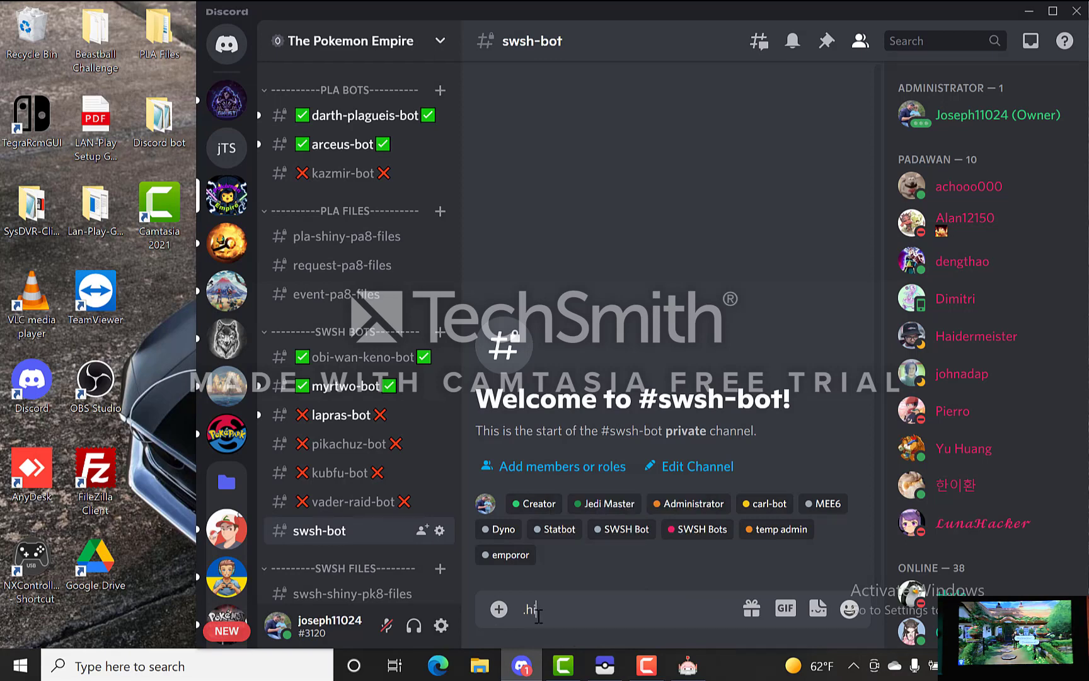
{"action": "key", "text": "Return"}
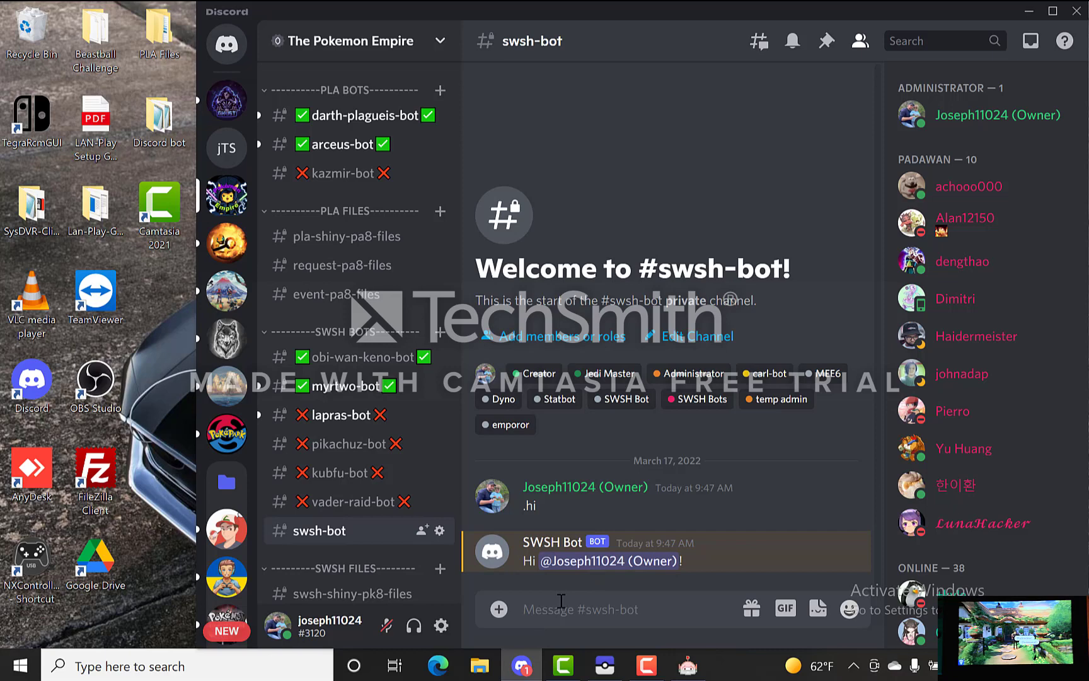
- Send the command "%trade bulbasaur" in the swsh-bot channel
{"action": "type", "text": "%"}
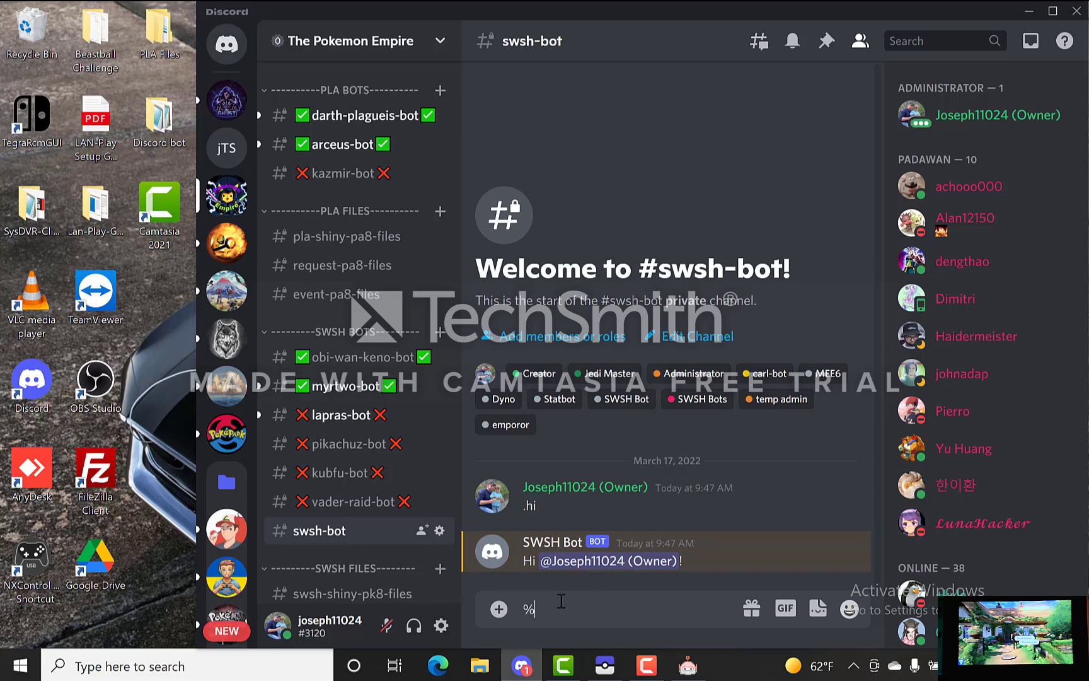
{"action": "type", "text": "trade bu"}
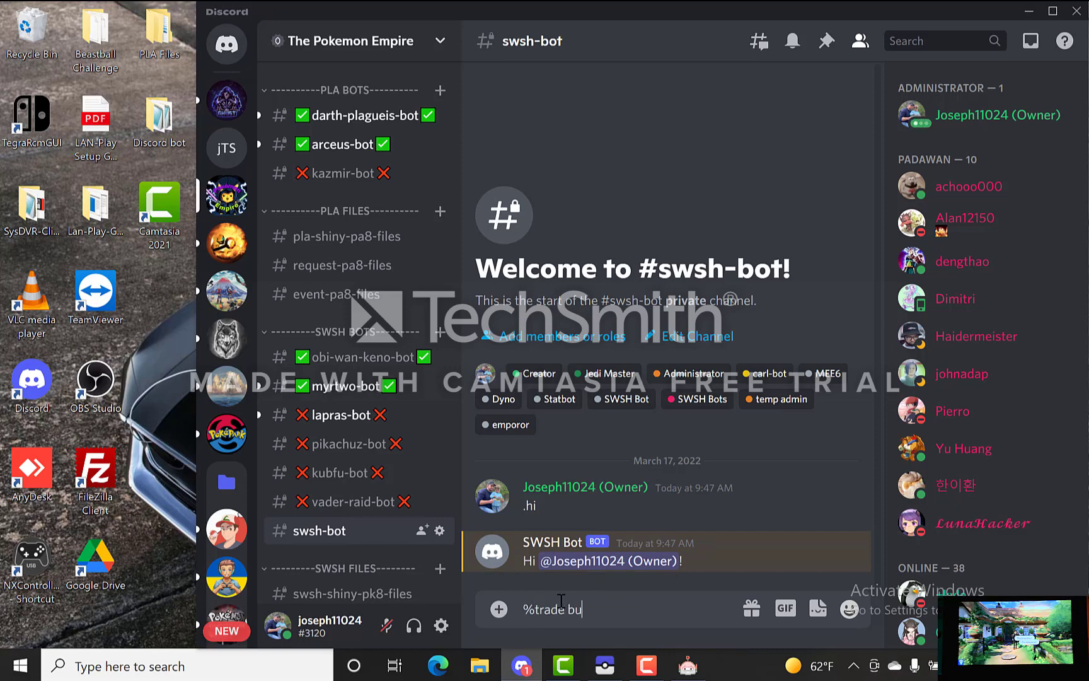
{"action": "type", "text": "lbasau"}
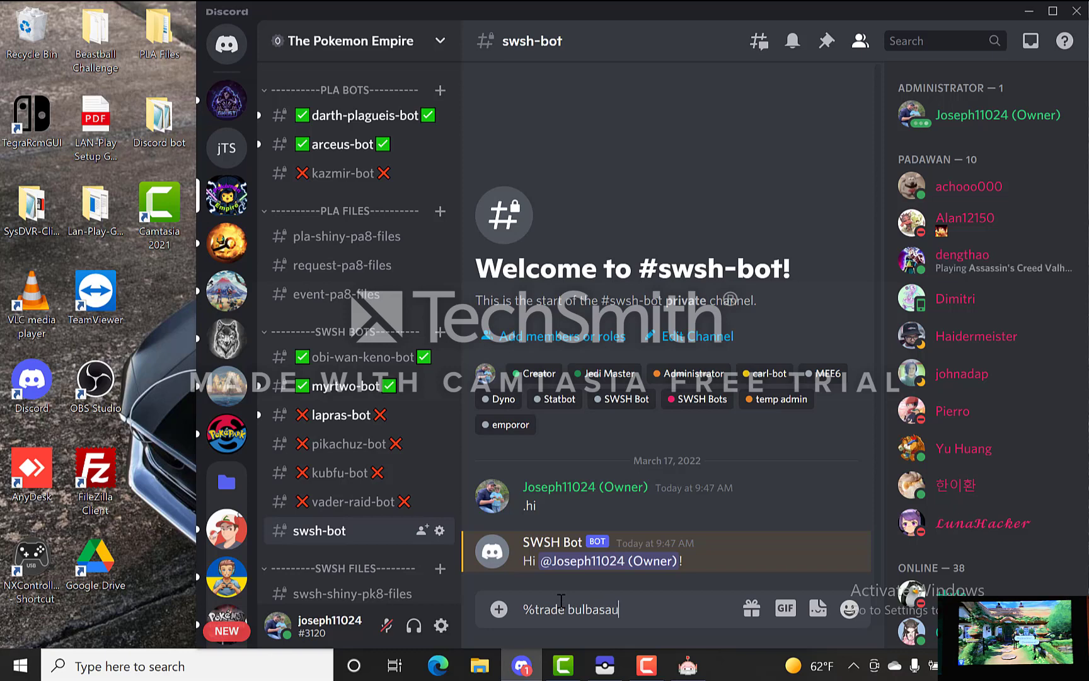
{"action": "type", "text": "r"}
{"action": "key", "text": "Return"}
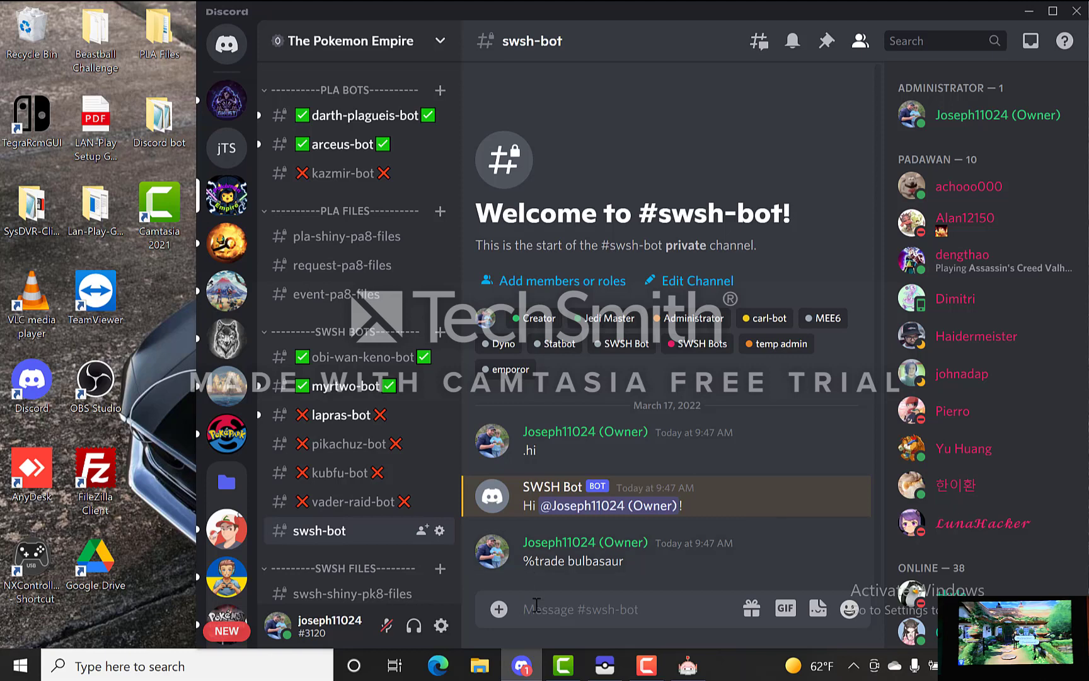
- Send the command ".trade bulbasaur" in the swsh-bot channel
{"action": "type", "text": ".trade"}
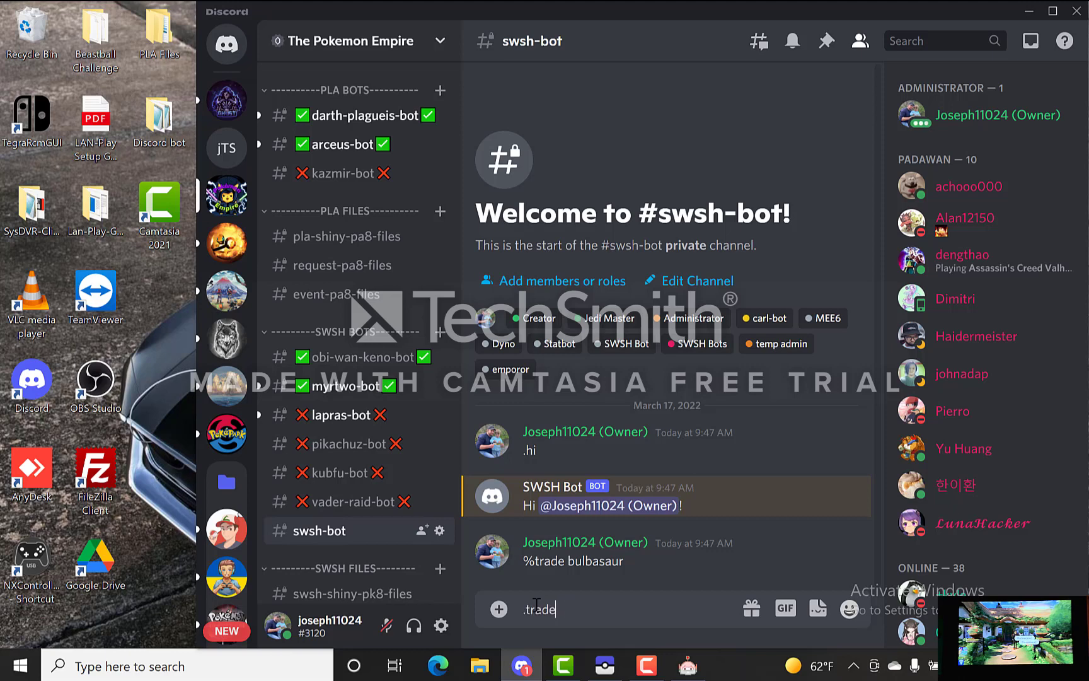
{"action": "type", "text": " bulb"}
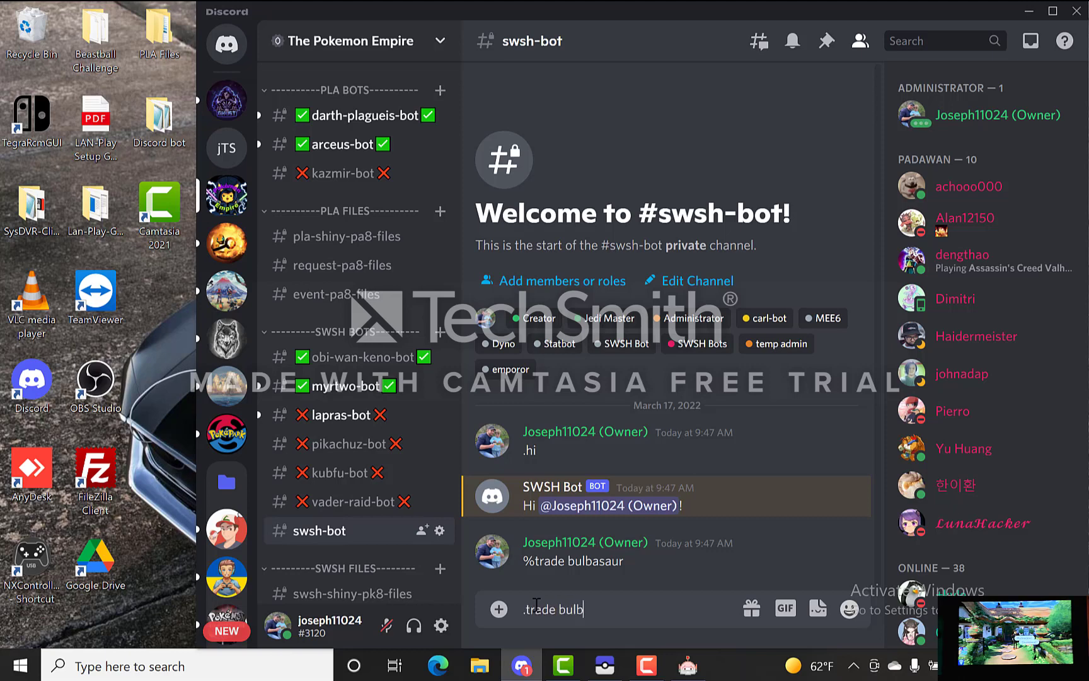
{"action": "type", "text": "asaur"}
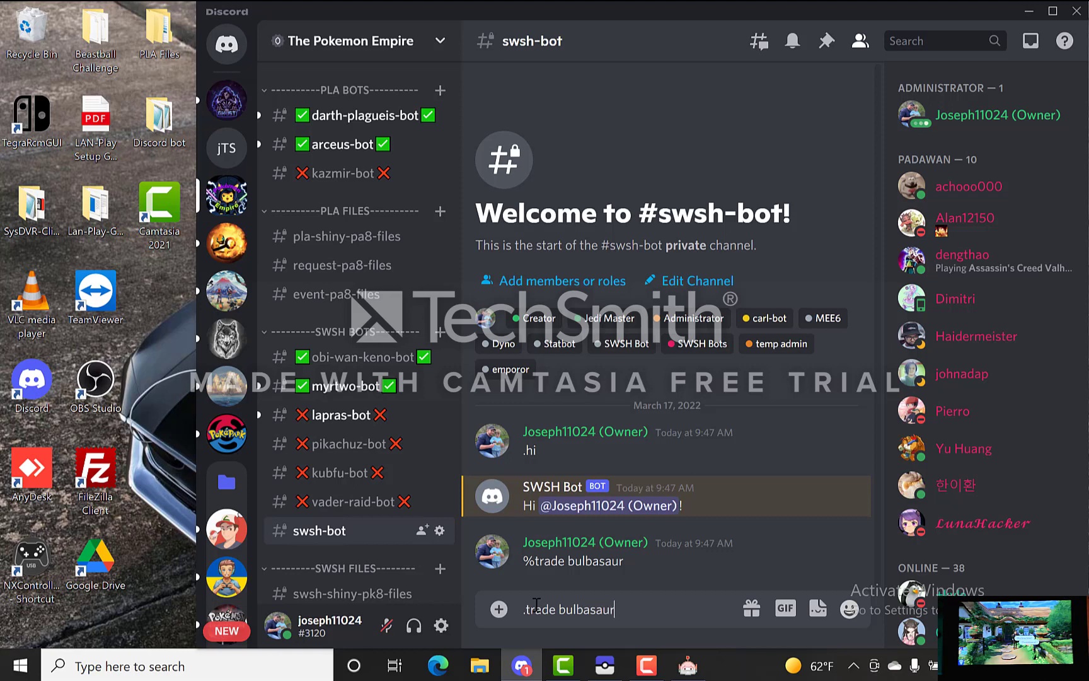
{"action": "key", "text": "Return"}
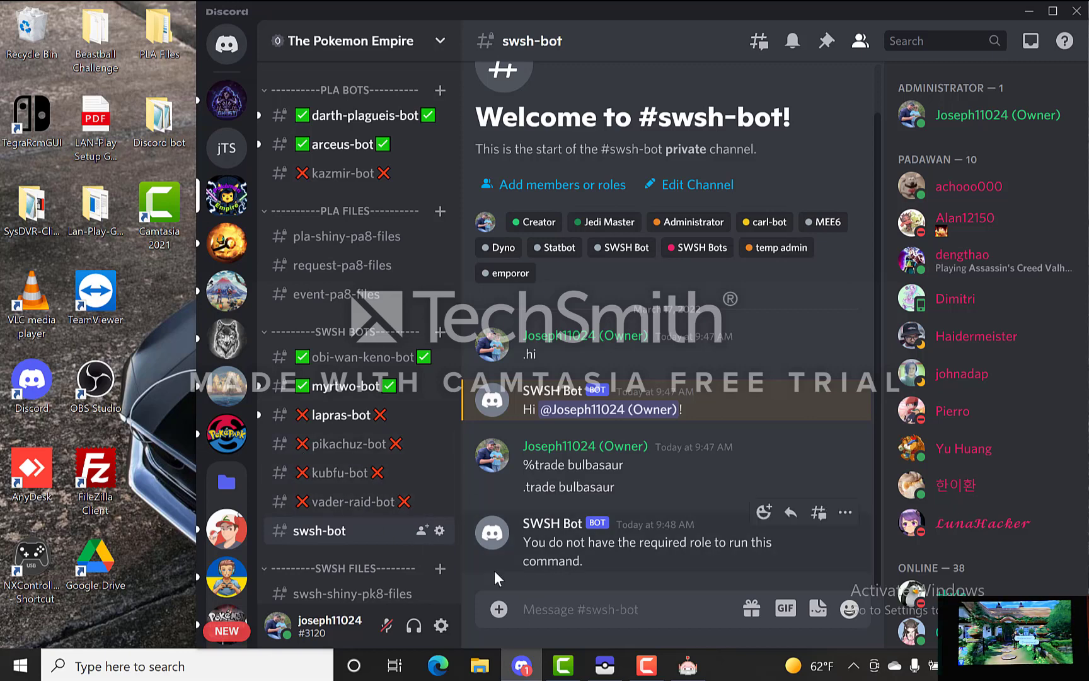
- Switch to SysBot and open the RoleCanTrade role list in the hub's Discord integration settings
{"action": "left_click", "coordinate": [689, 666]}
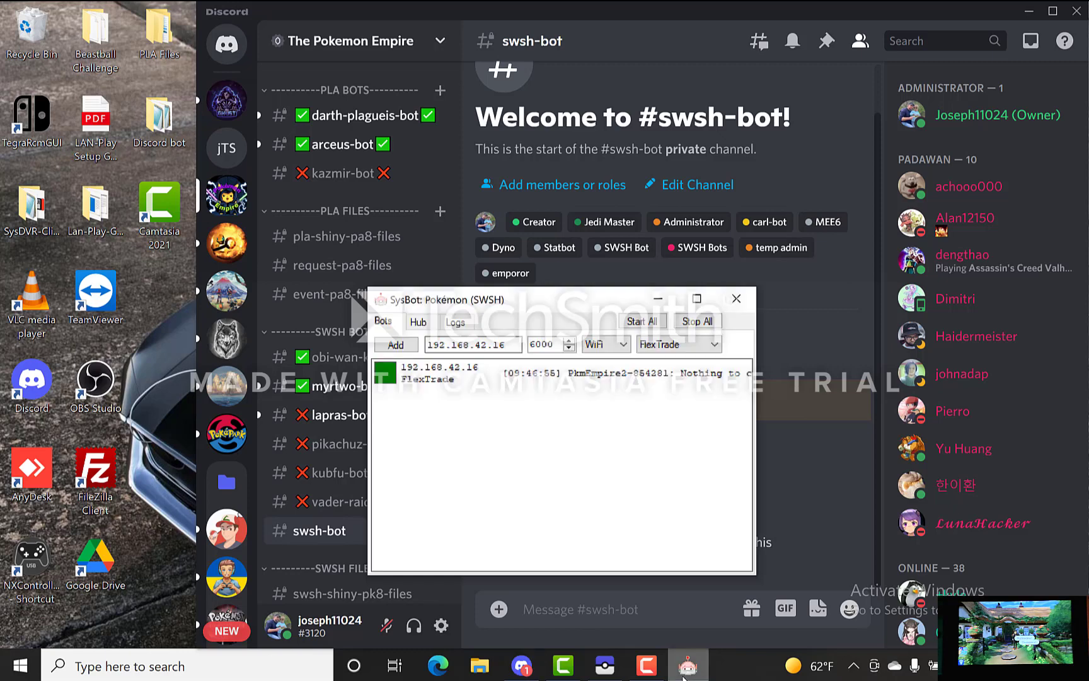
{"action": "left_click", "coordinate": [427, 321]}
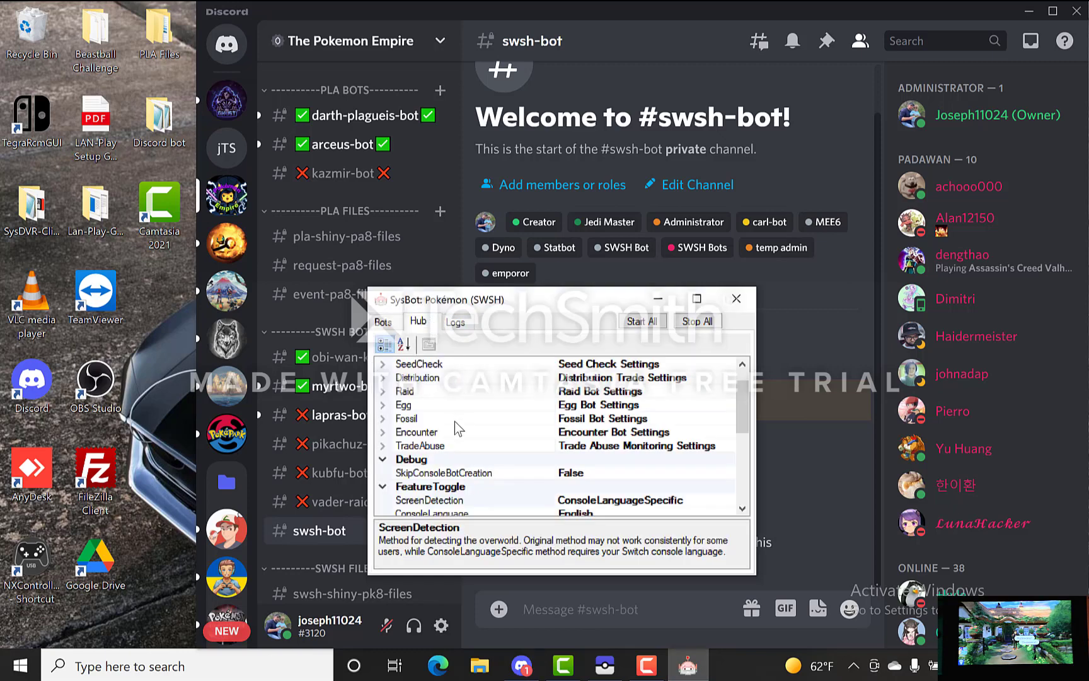
{"action": "scroll", "coordinate": [456, 420], "scroll_direction": "down", "scroll_amount": 4}
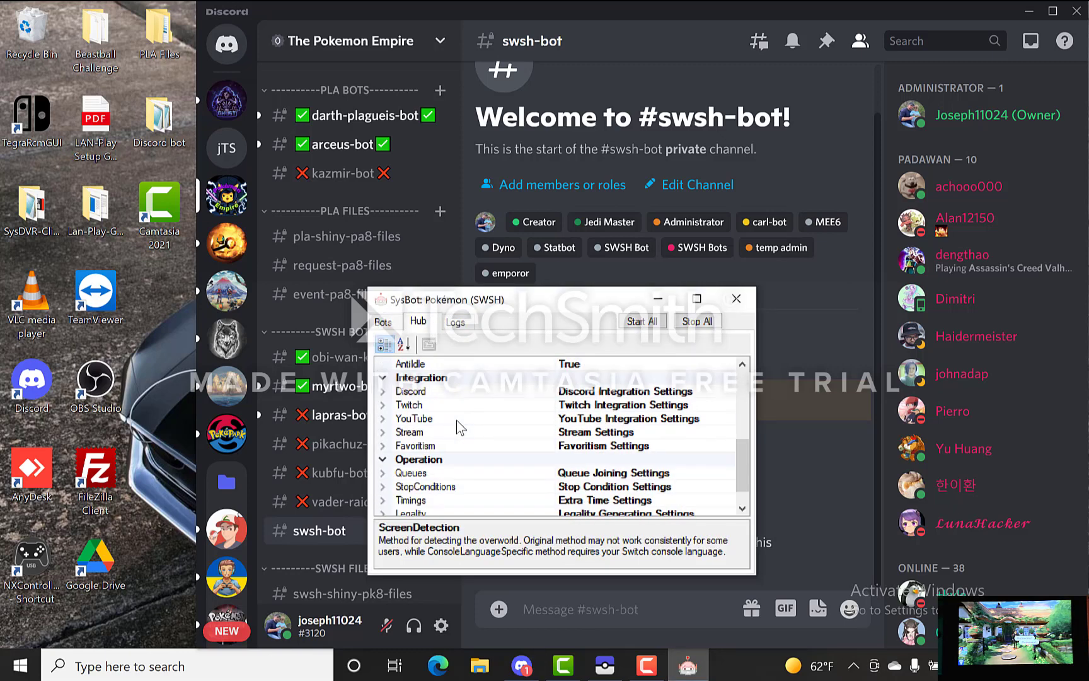
{"action": "left_click", "coordinate": [383, 392]}
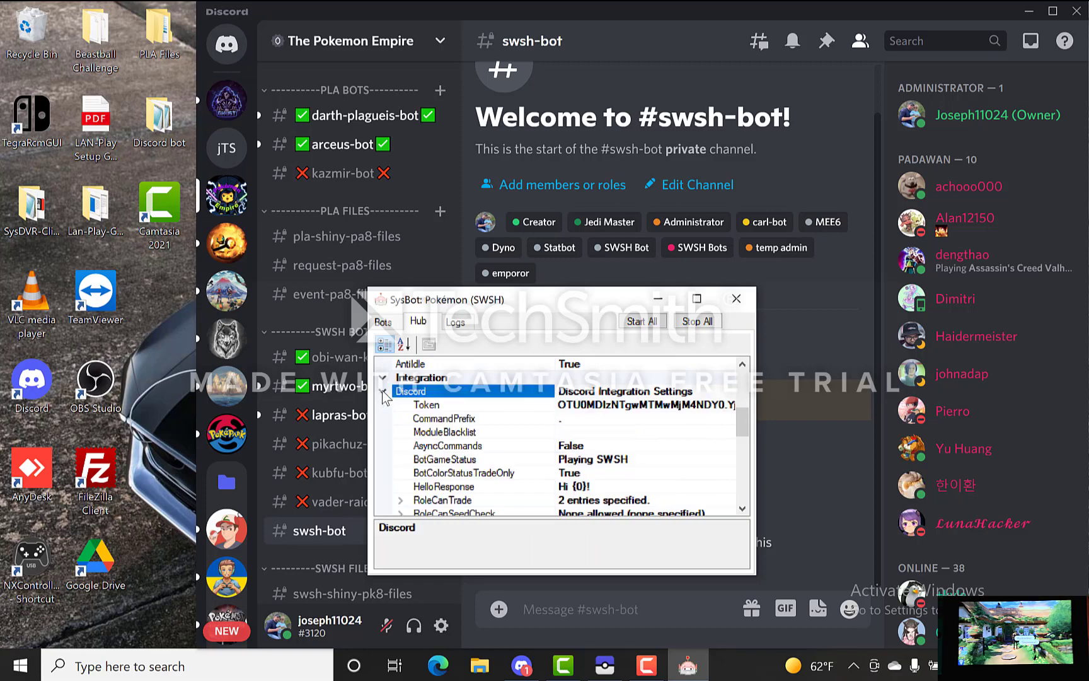
{"action": "left_click", "coordinate": [449, 433]}
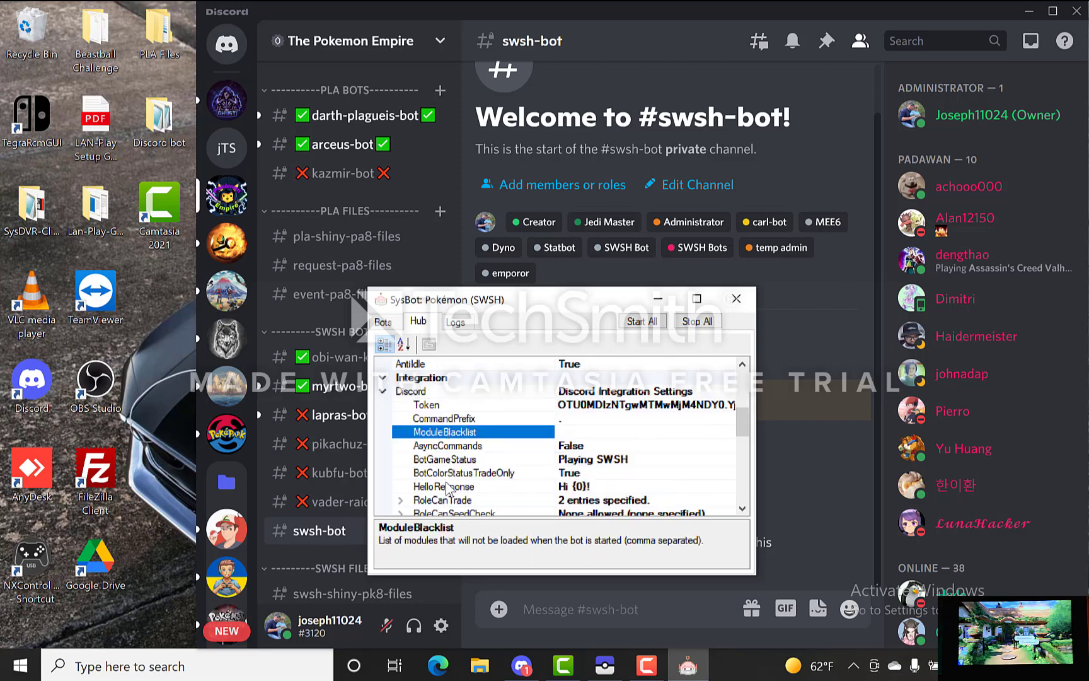
{"action": "scroll", "coordinate": [744, 431], "scroll_direction": "down", "scroll_amount": 2}
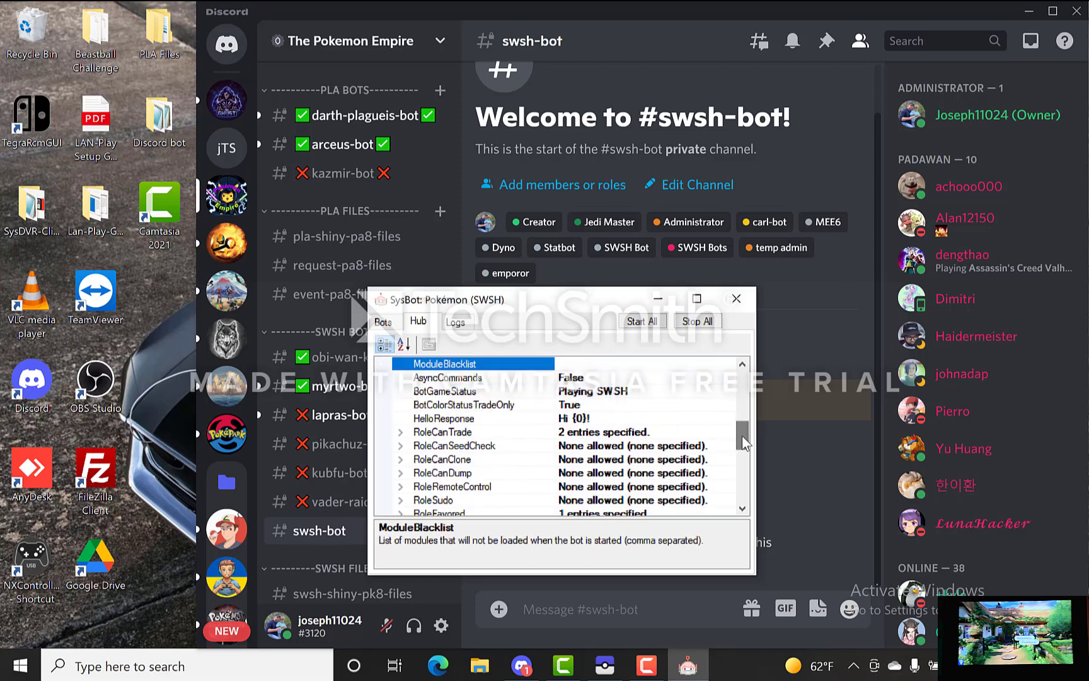
{"action": "left_click", "coordinate": [401, 434]}
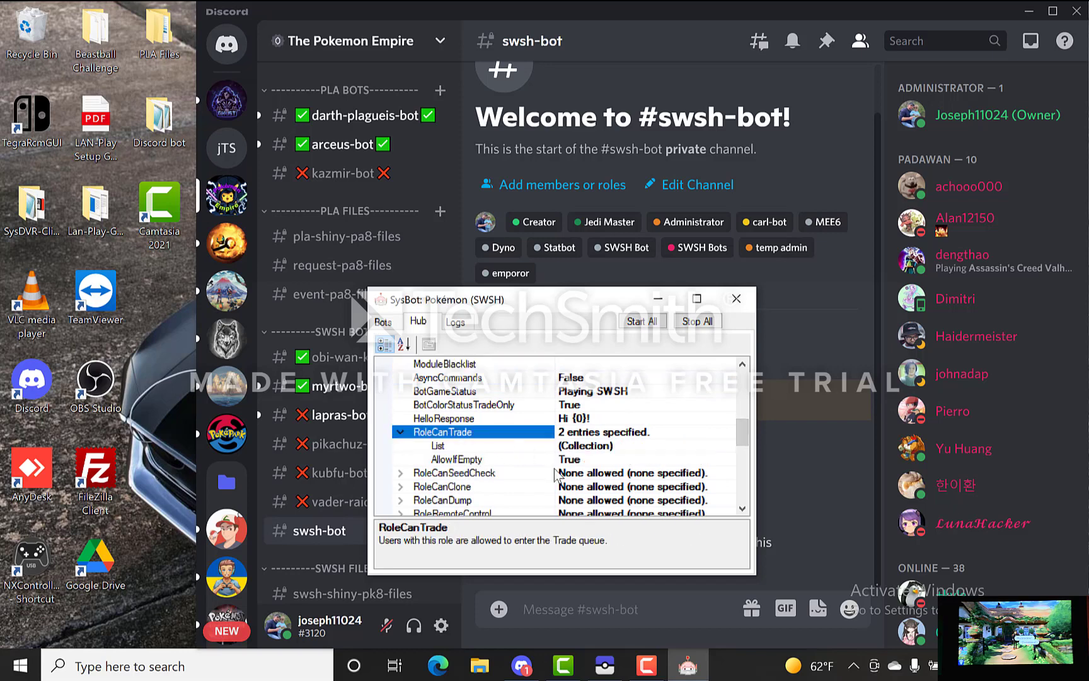
{"action": "left_click", "coordinate": [619, 443]}
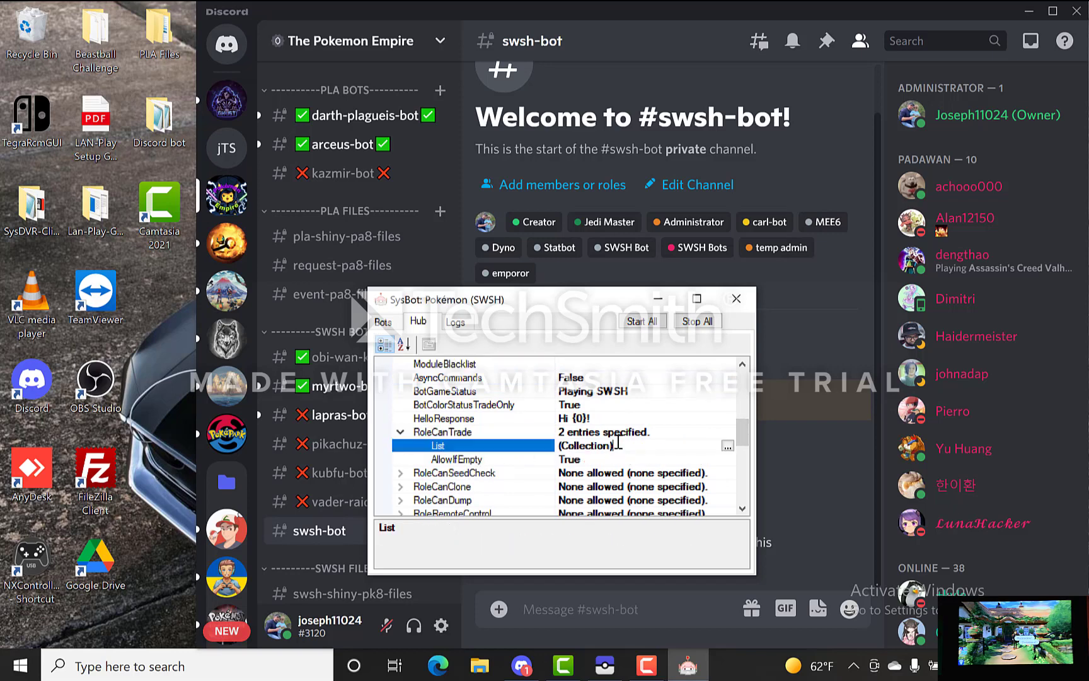
{"action": "left_click", "coordinate": [727, 446]}
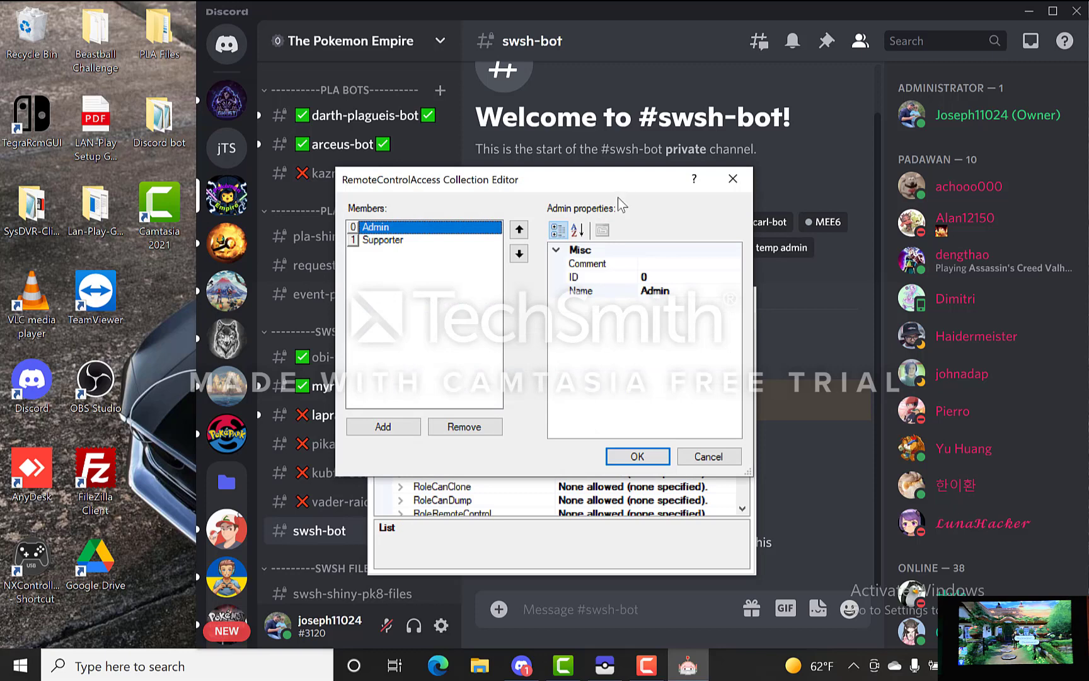
- Remove the Admin and Supporter roles from the RoleCanTrade list and save the empty collection
{"action": "left_click_drag", "start_coordinate": [618, 181], "coordinate": [623, 256]}
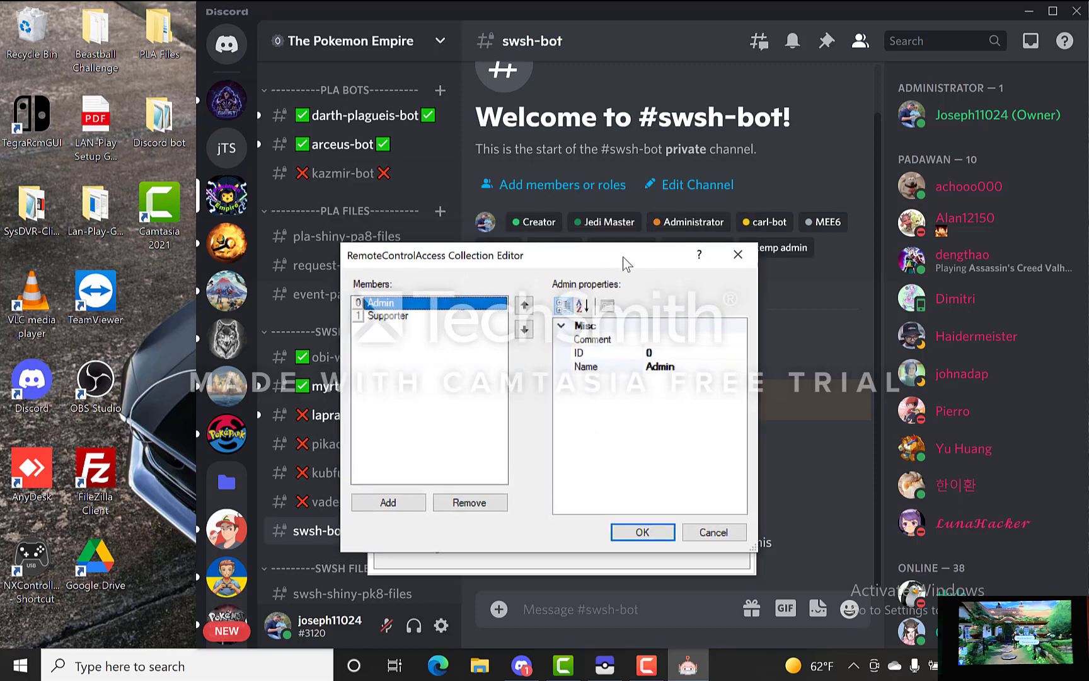
{"action": "left_click", "coordinate": [495, 503]}
{"action": "left_click", "coordinate": [493, 503]}
{"action": "left_click", "coordinate": [638, 532]}
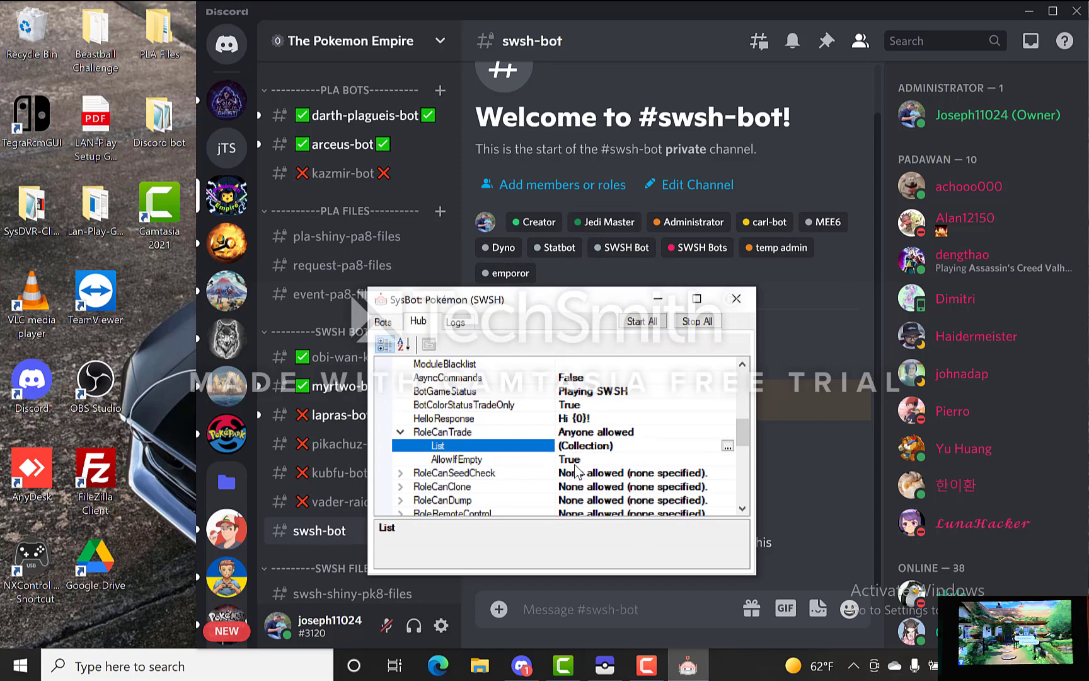
{"action": "left_click", "coordinate": [401, 432]}
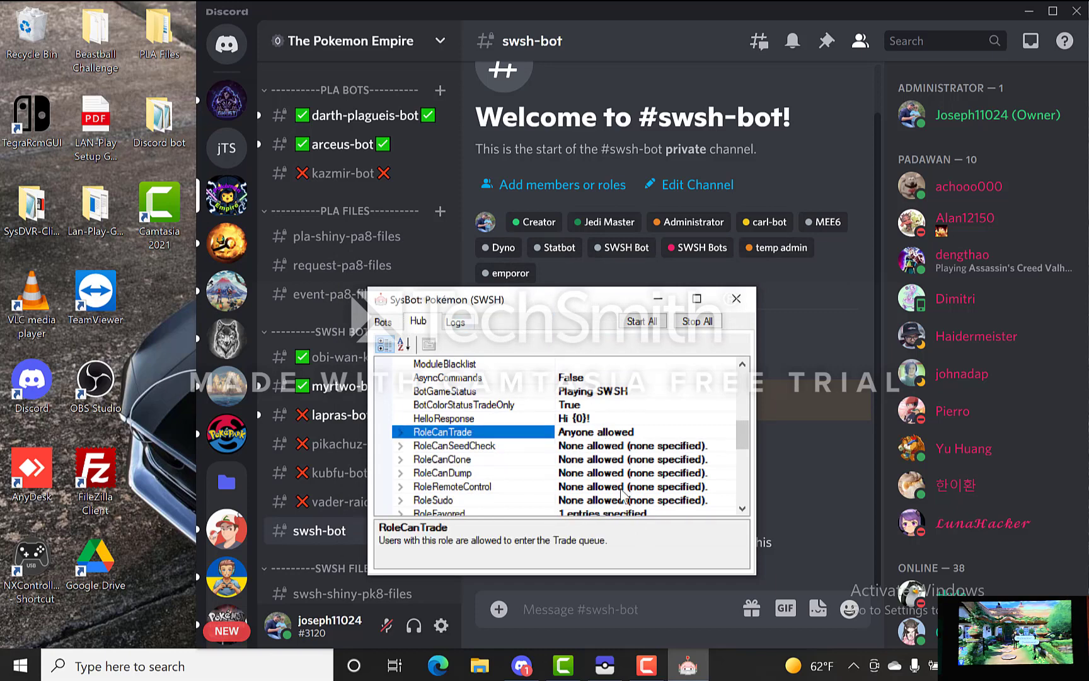
- Stop all bots and close SysBot
{"action": "left_click", "coordinate": [383, 321]}
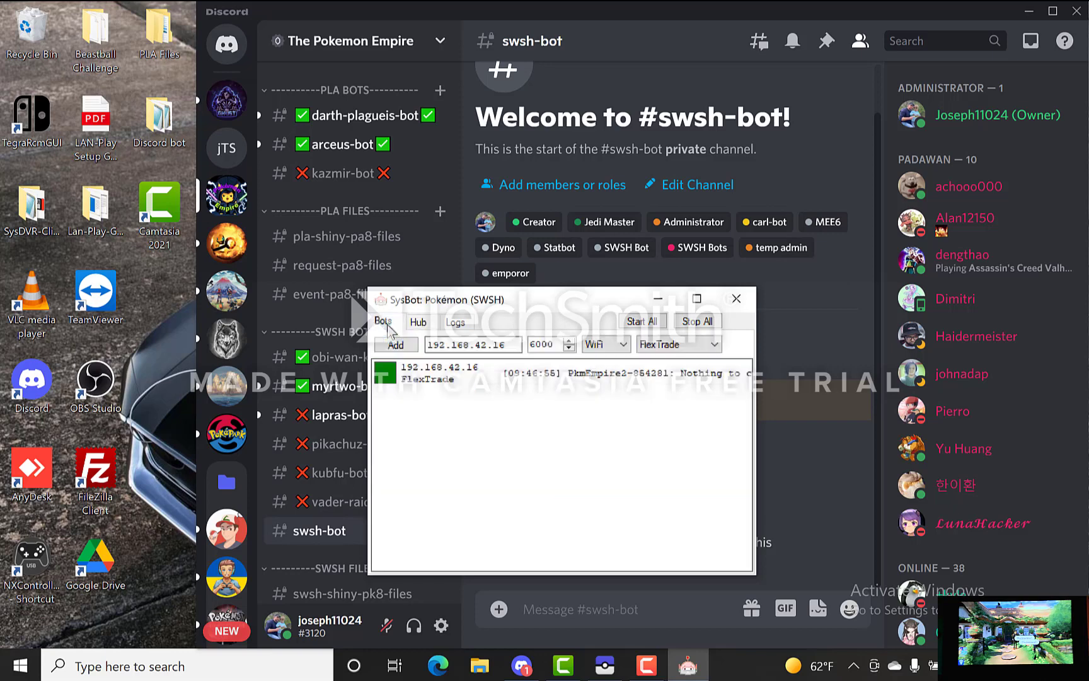
{"action": "left_click", "coordinate": [691, 322]}
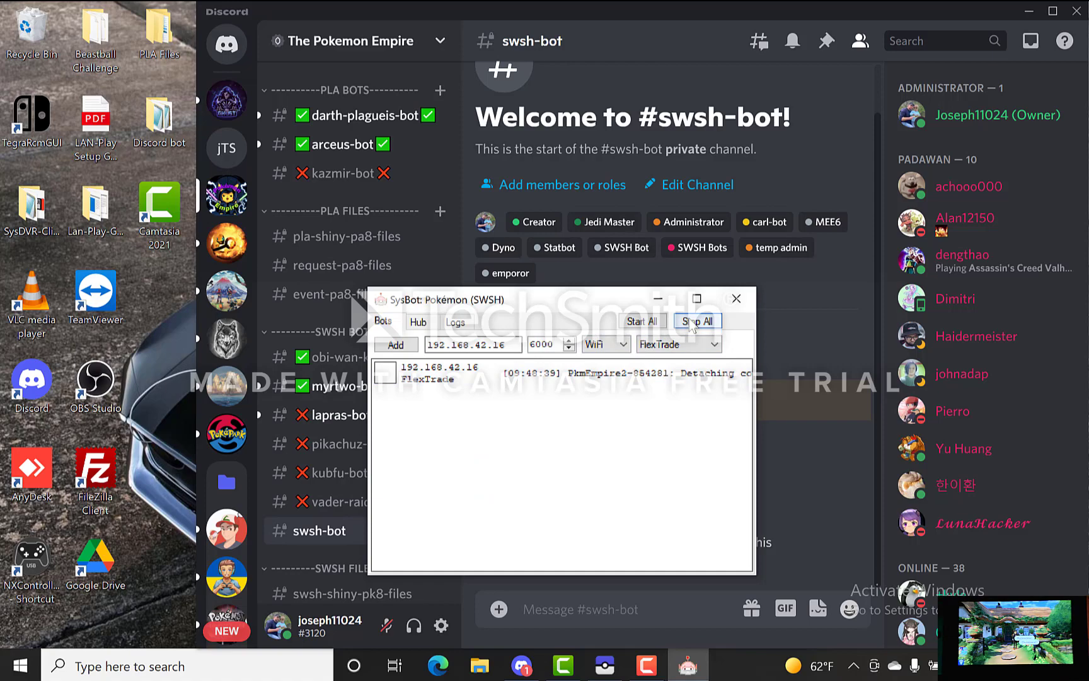
{"action": "left_click", "coordinate": [736, 299]}
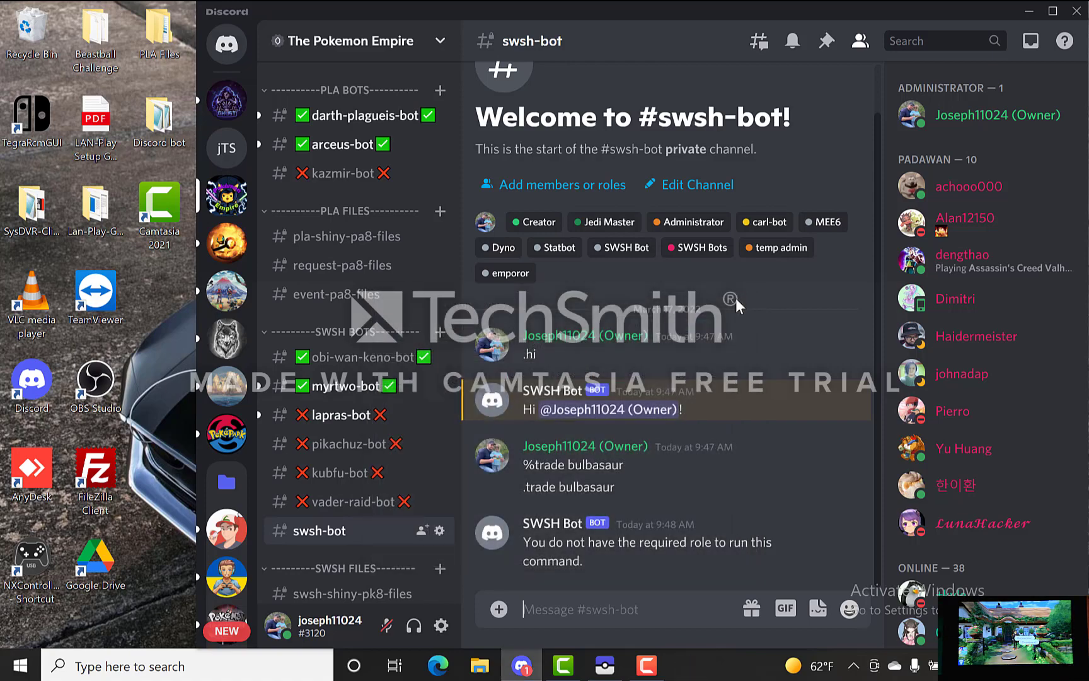
- Relaunch SysBot.exe from the desktop's swsh bot folder and start all bots
{"action": "left_click", "coordinate": [1027, 14]}
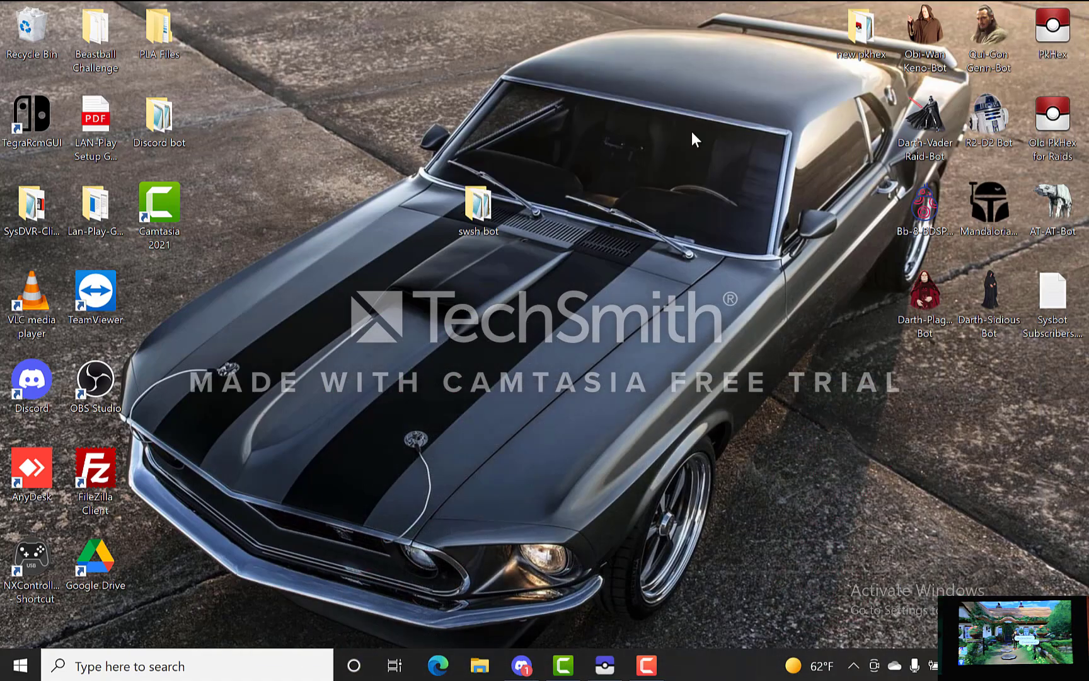
{"action": "double_click", "coordinate": [479, 201]}
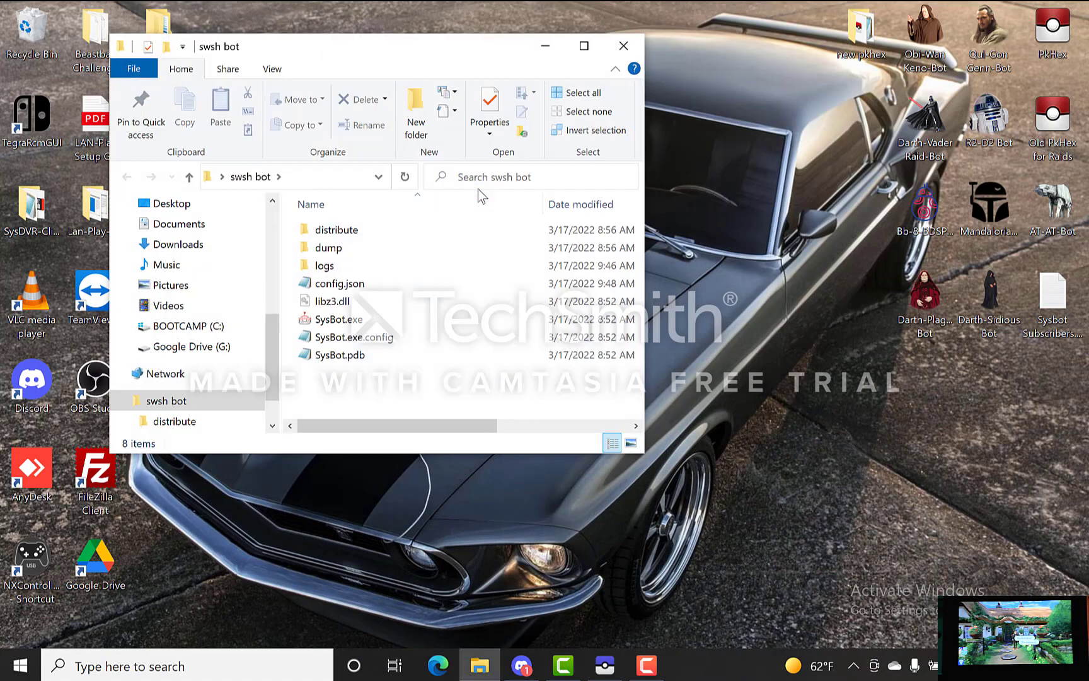
{"action": "left_click", "coordinate": [341, 319]}
{"action": "left_click", "coordinate": [624, 46]}
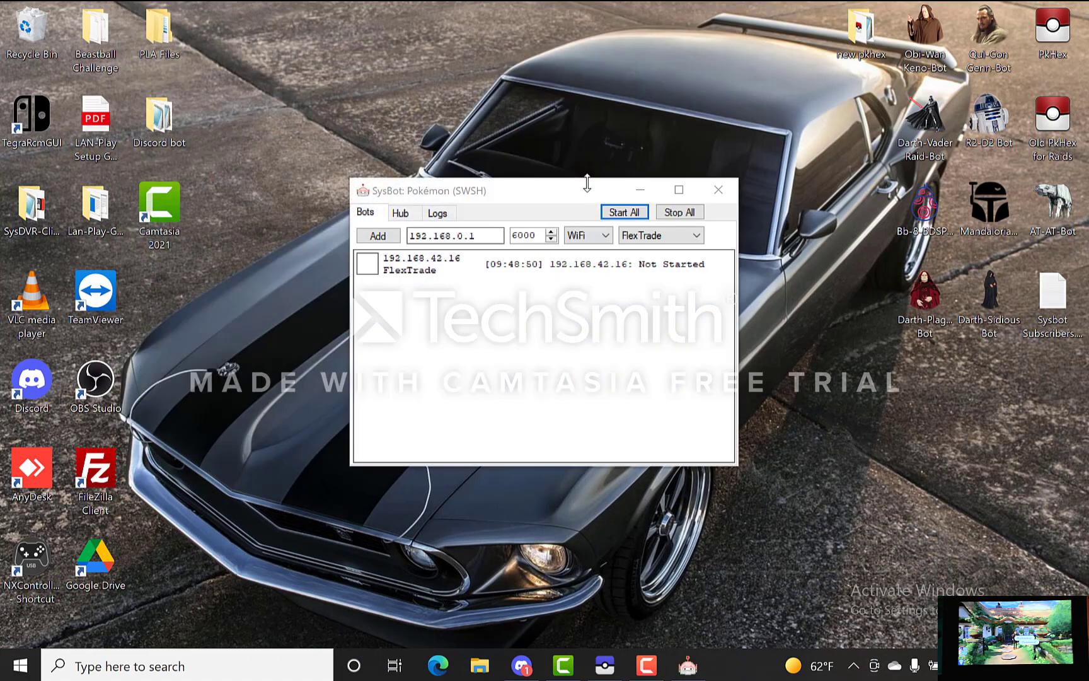
{"action": "left_click", "coordinate": [612, 214]}
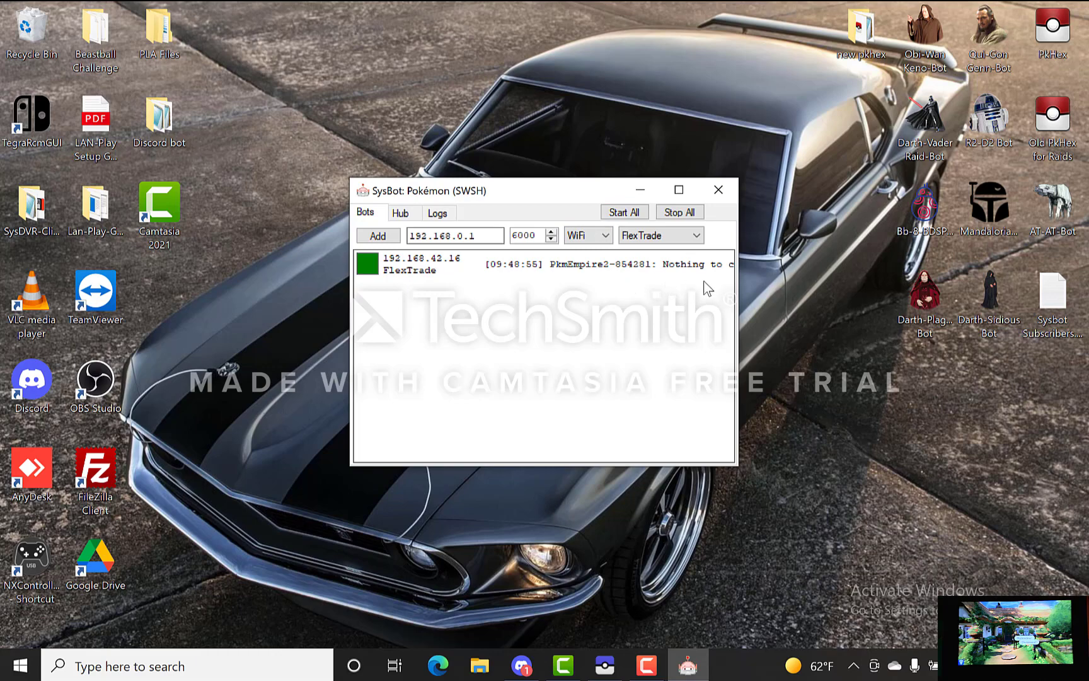
- Switch to Discord and resend the command ".trade bulbasaur" in the swsh-bot channel
{"action": "left_click", "coordinate": [521, 665]}
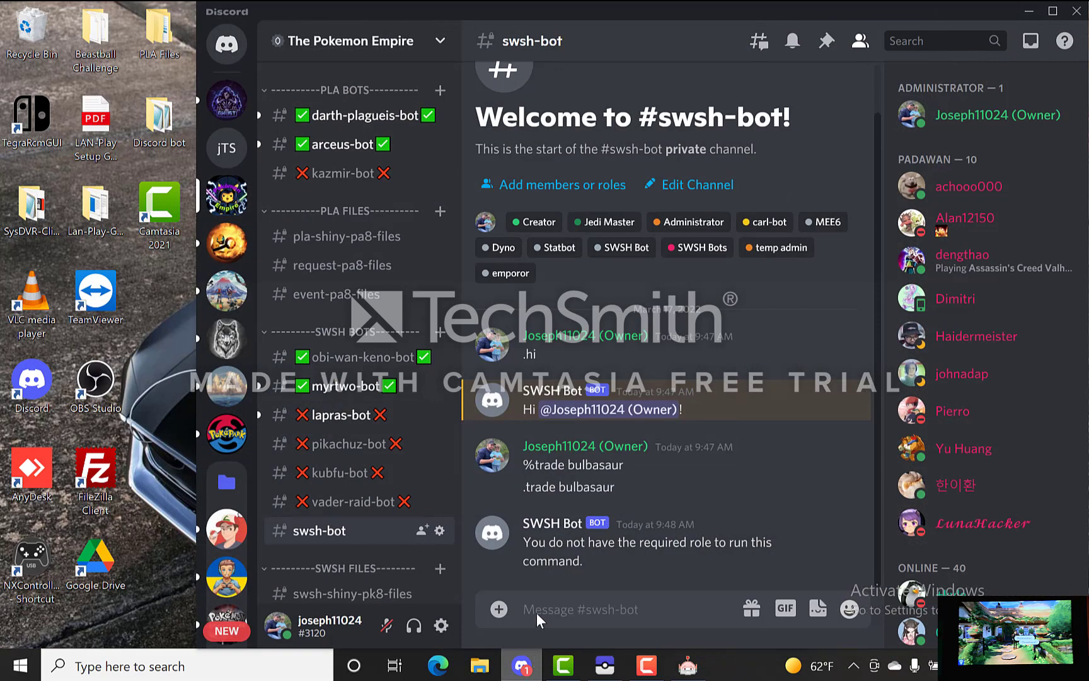
{"action": "left_click", "coordinate": [548, 600]}
{"action": "type", "text": "."}
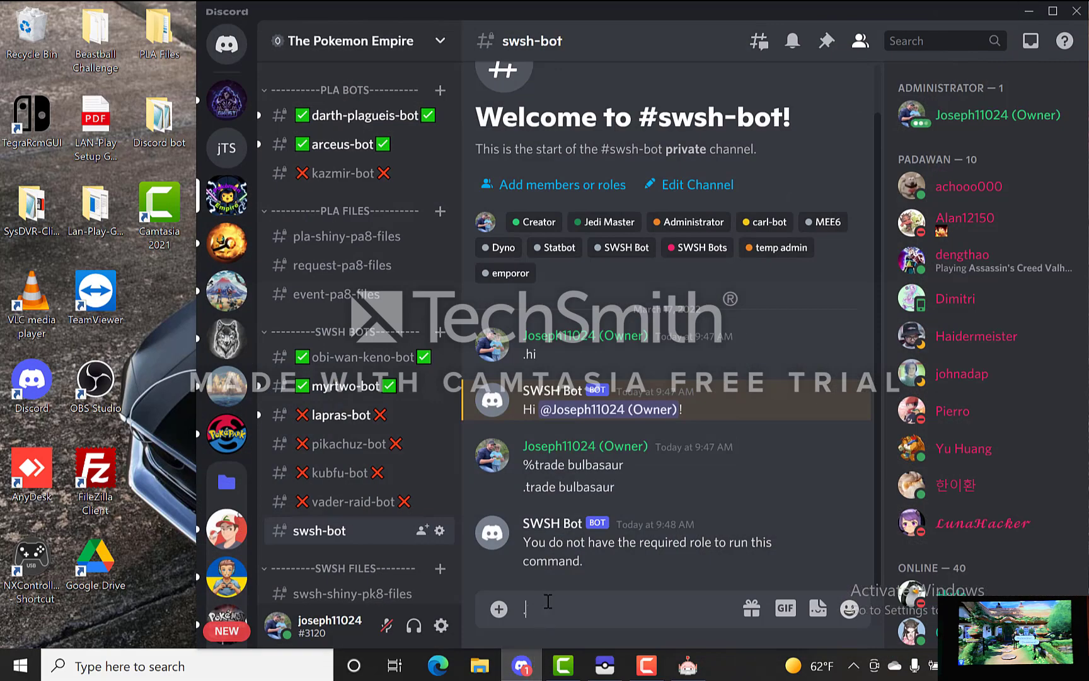
{"action": "type", "text": "trade bulbasaur"}
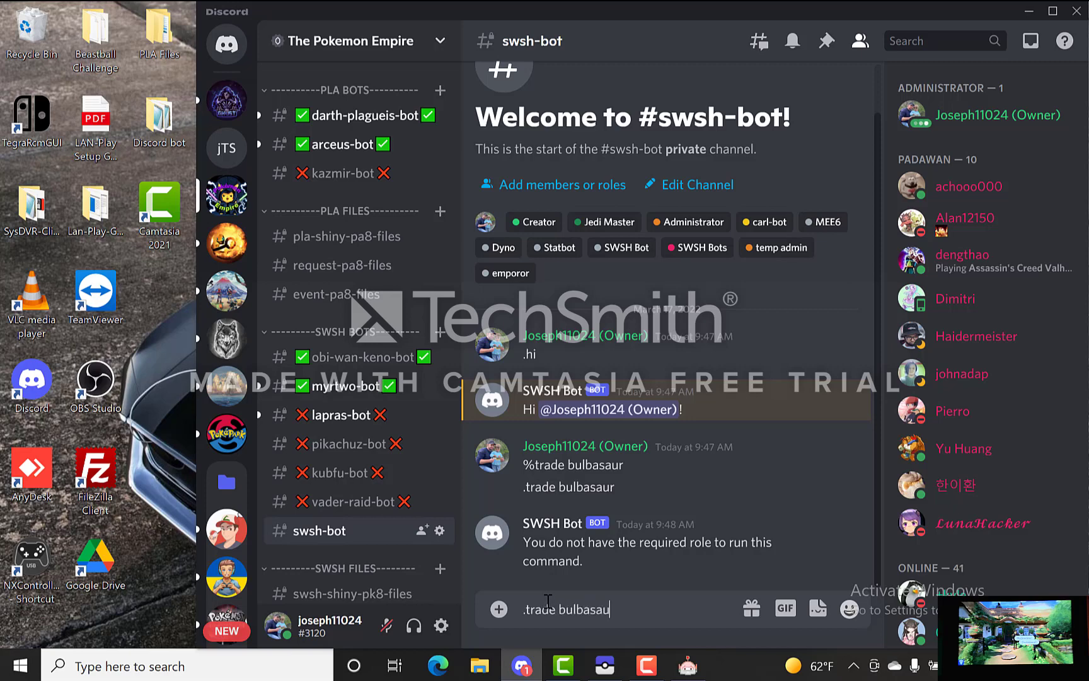
{"action": "key", "text": "Return"}
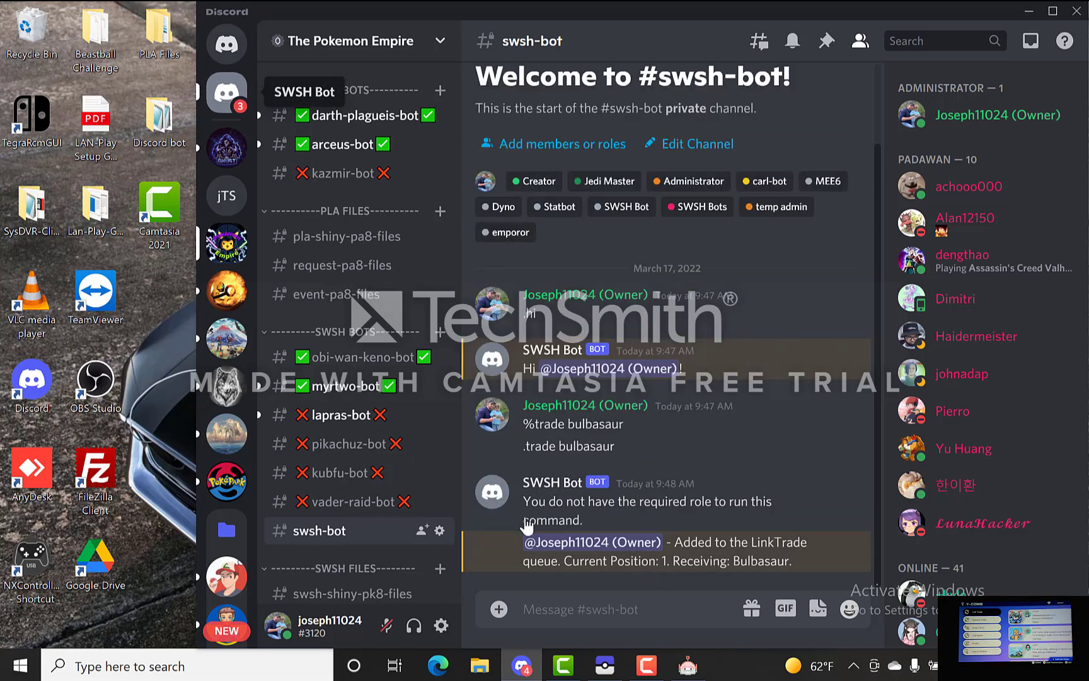
- Check the SWSH Bot's direct messages about the Bulbasaur trade and return to The Pokemon Empire's swsh-bot channel
{"action": "left_click", "coordinate": [226, 93]}
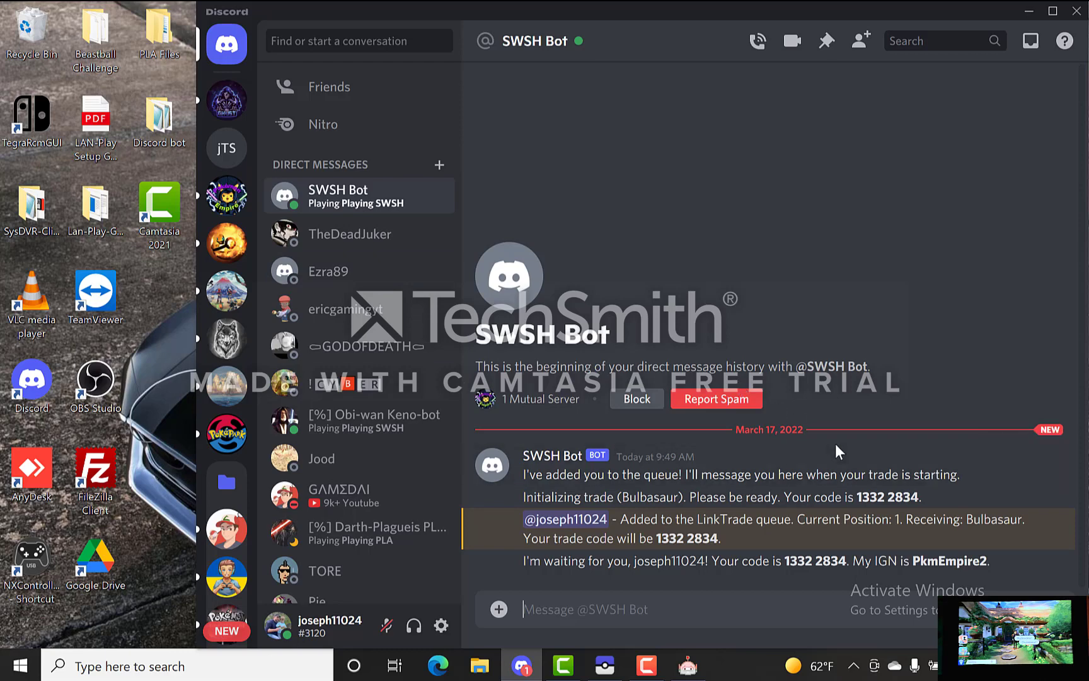
{"action": "left_click", "coordinate": [230, 486]}
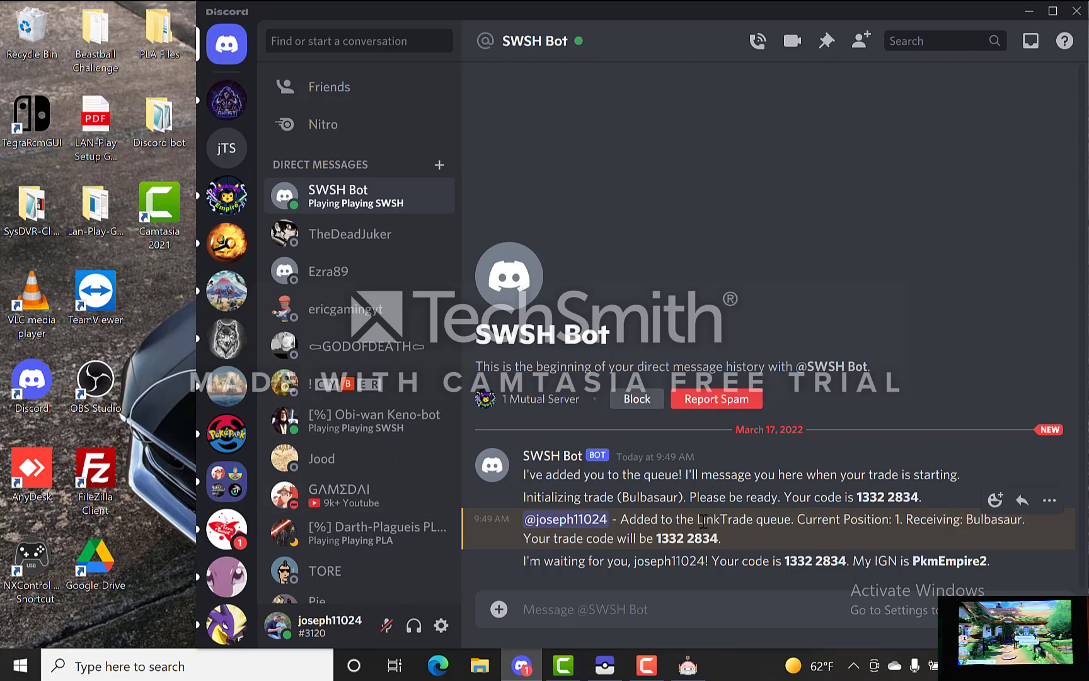
{"action": "left_click", "coordinate": [227, 195]}
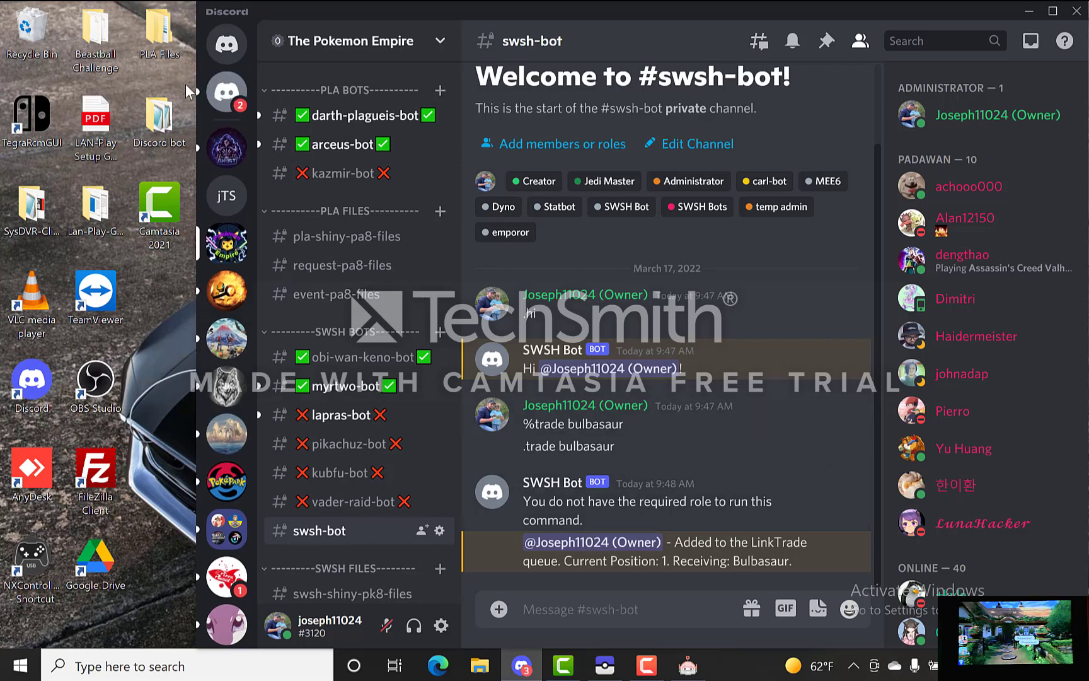
{"action": "left_click", "coordinate": [234, 101]}
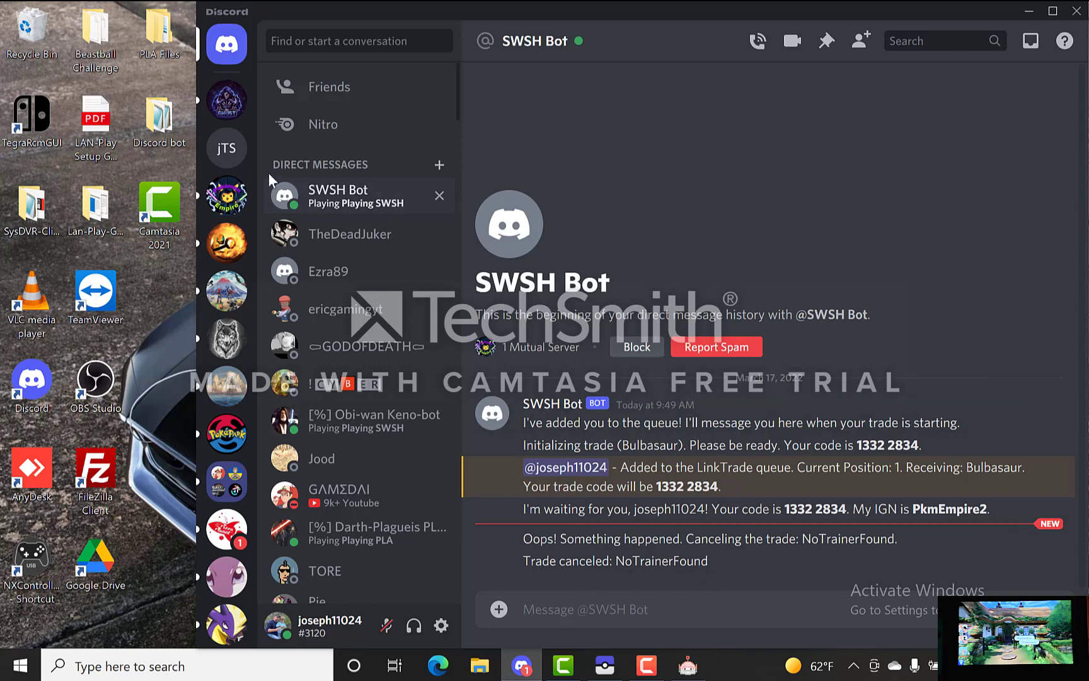
{"action": "left_click", "coordinate": [230, 192]}
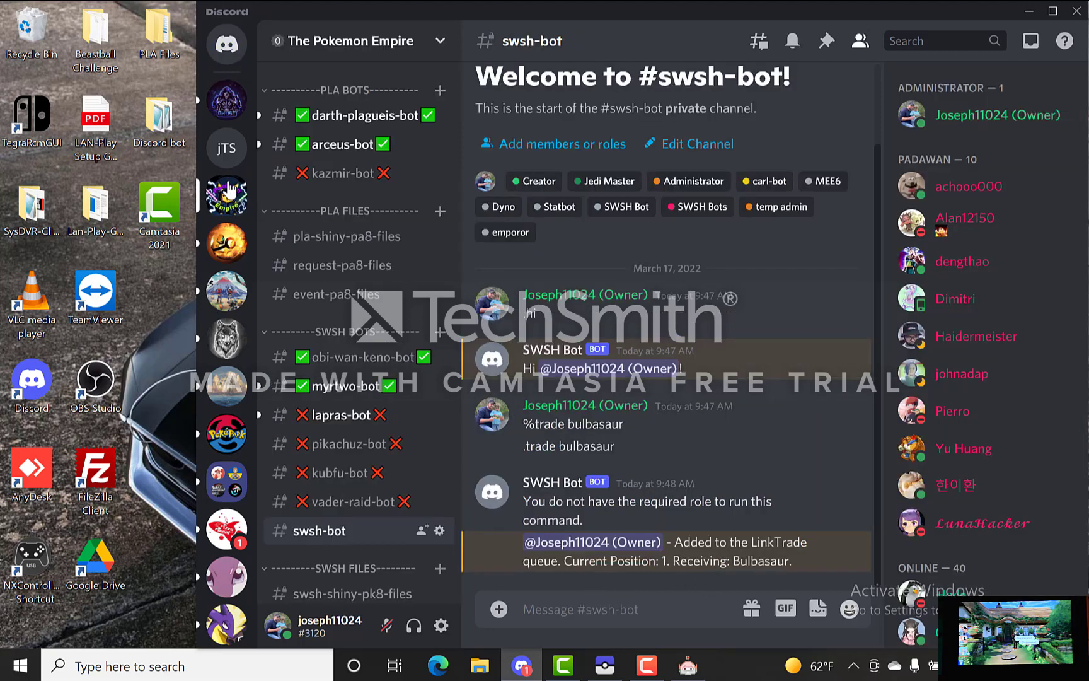